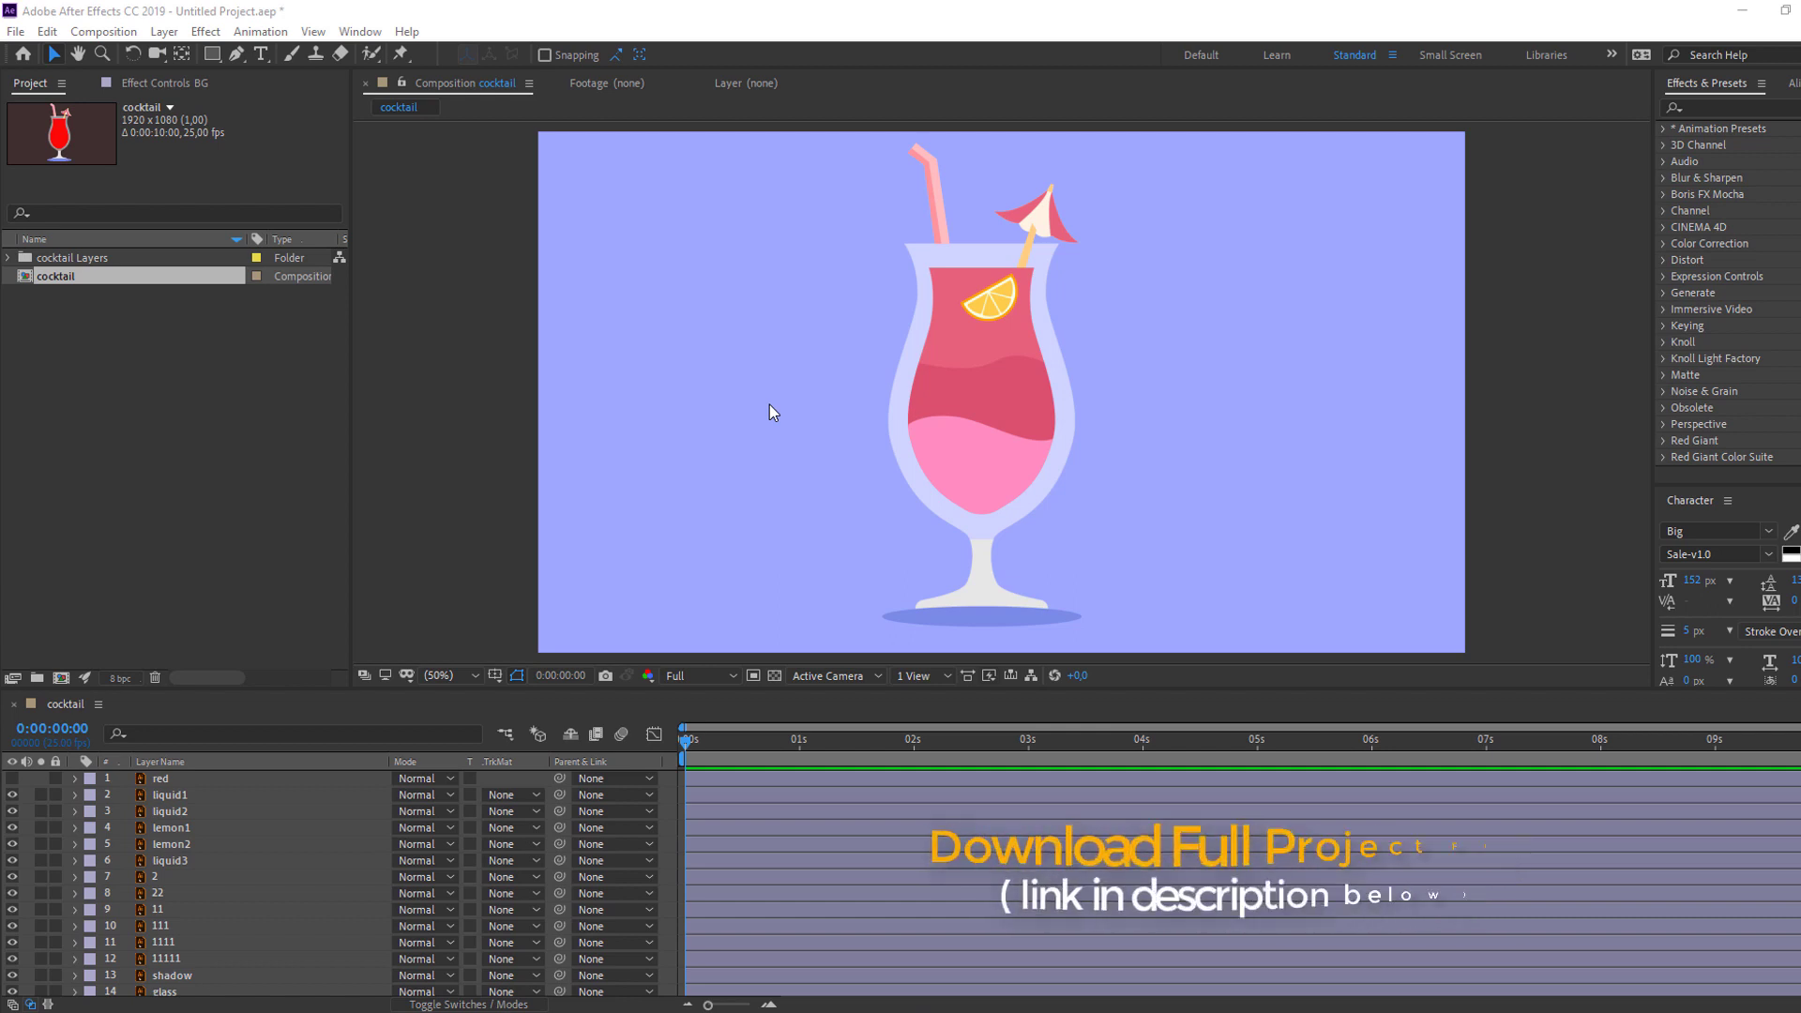
# Step: Pre-compose liquid1, liquid2 and liquid3 into a new composition named 'liquid'
pyautogui.click(167, 794)
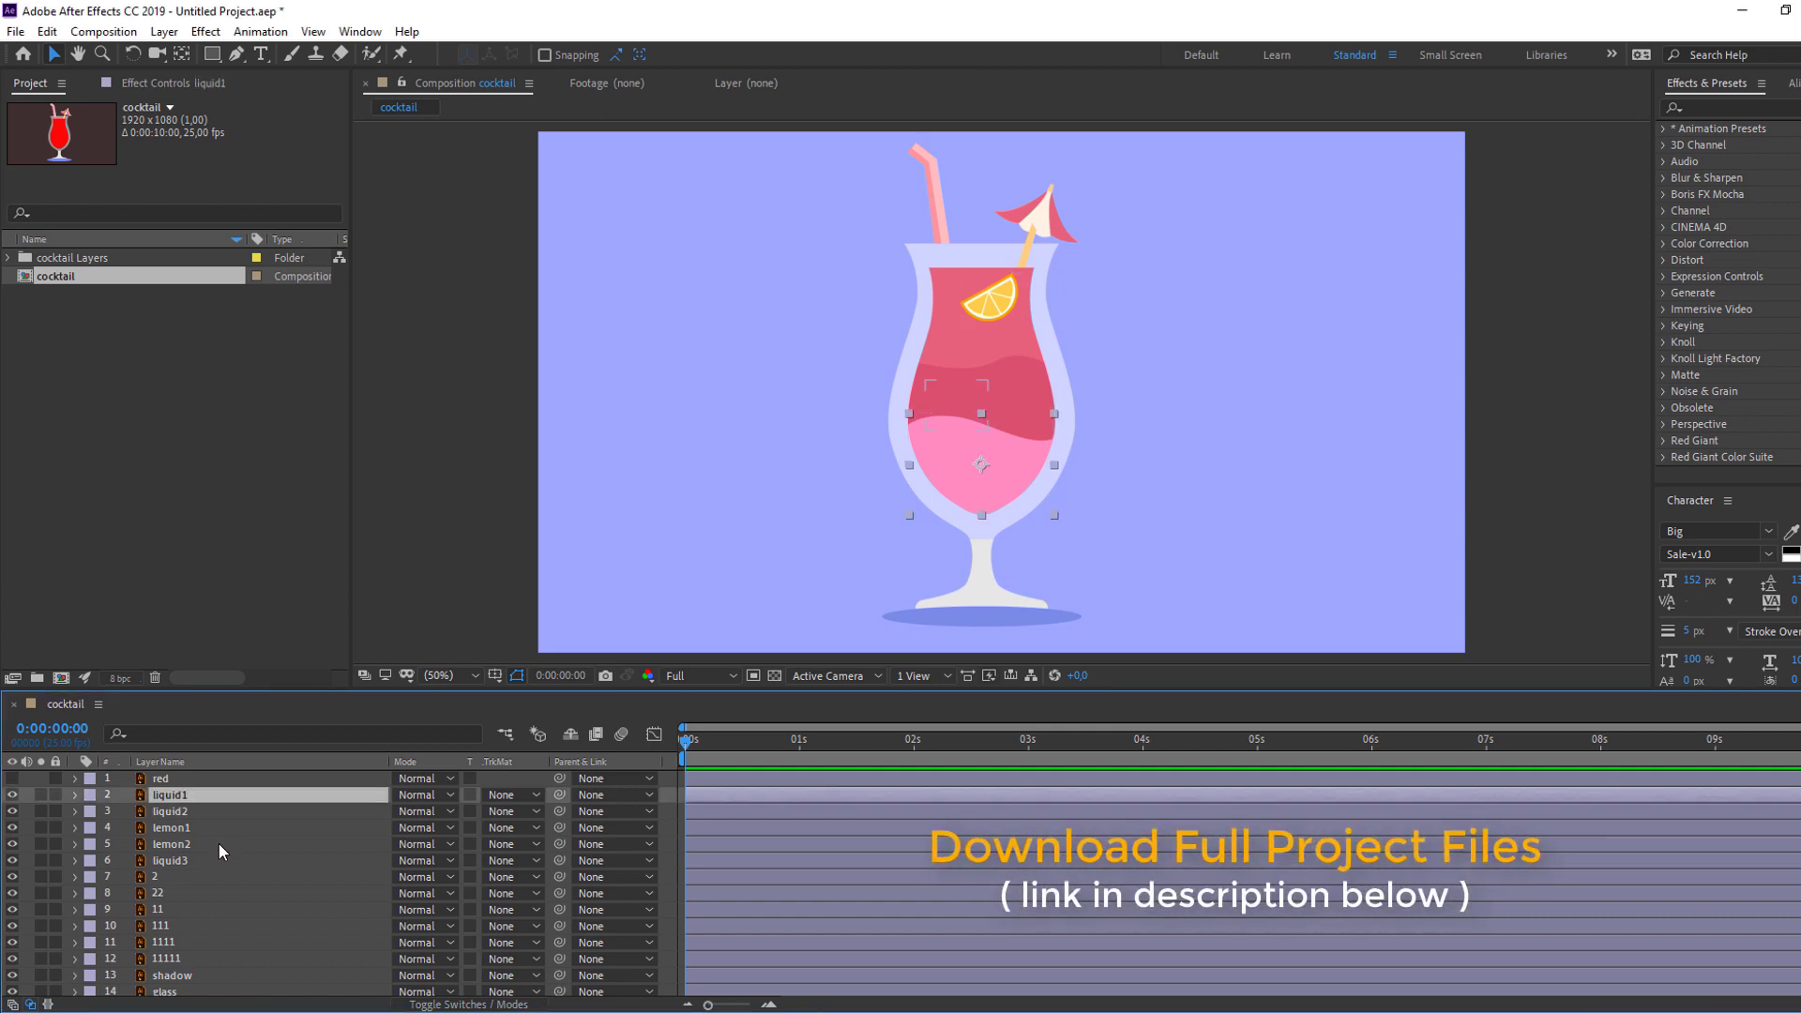
pyautogui.keyDown('ctrl'); pyautogui.click(184, 811); pyautogui.keyUp('ctrl')
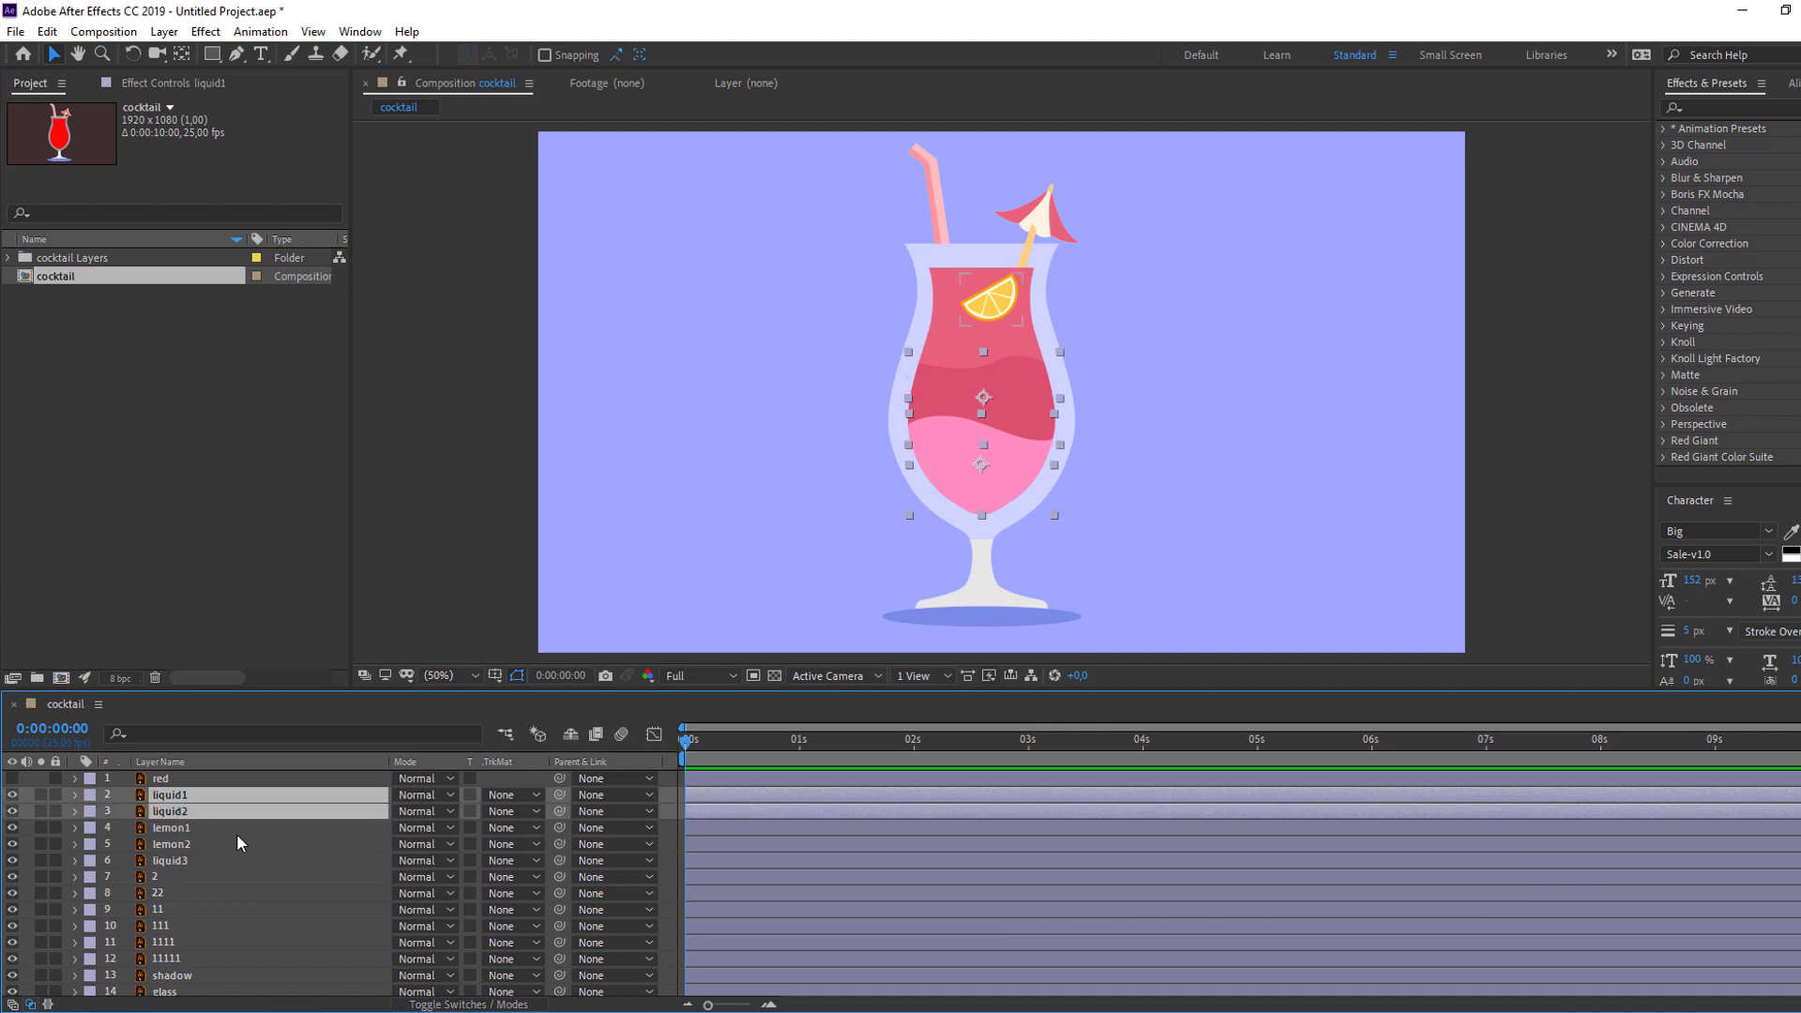
pyautogui.keyDown('ctrl'); pyautogui.click(172, 860); pyautogui.keyUp('ctrl')
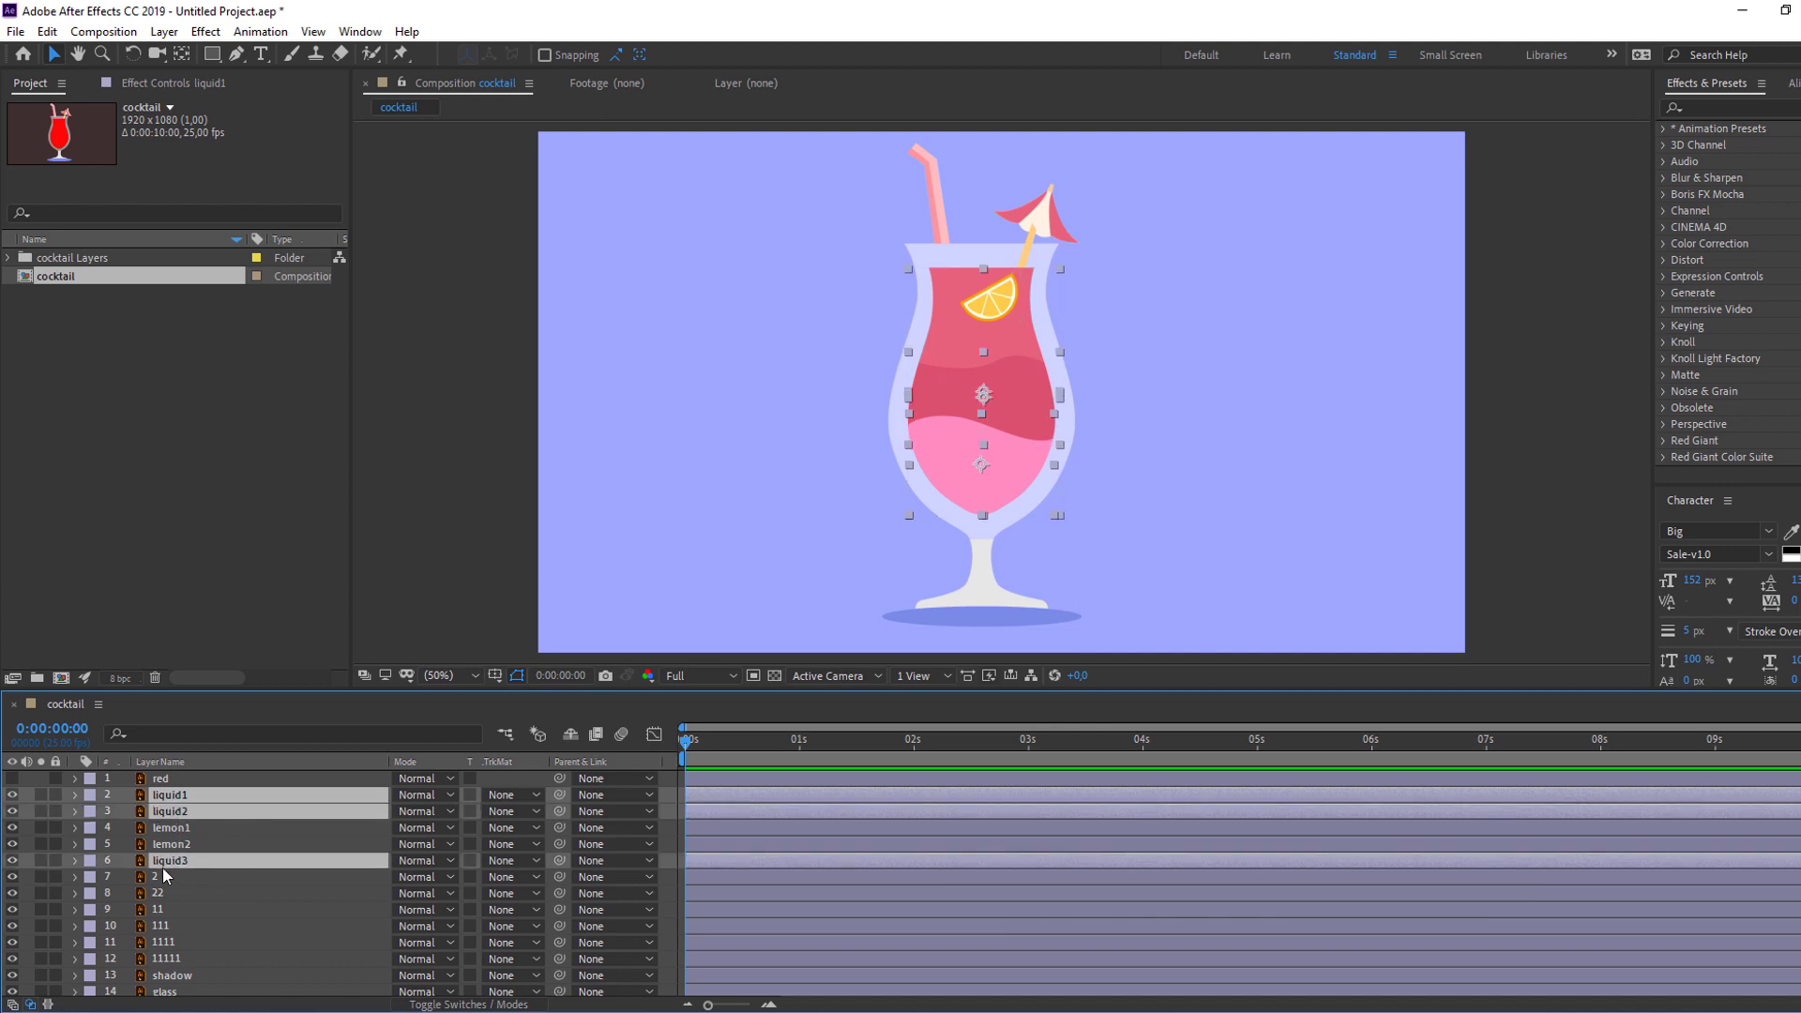
pyautogui.rightClick(165, 814)
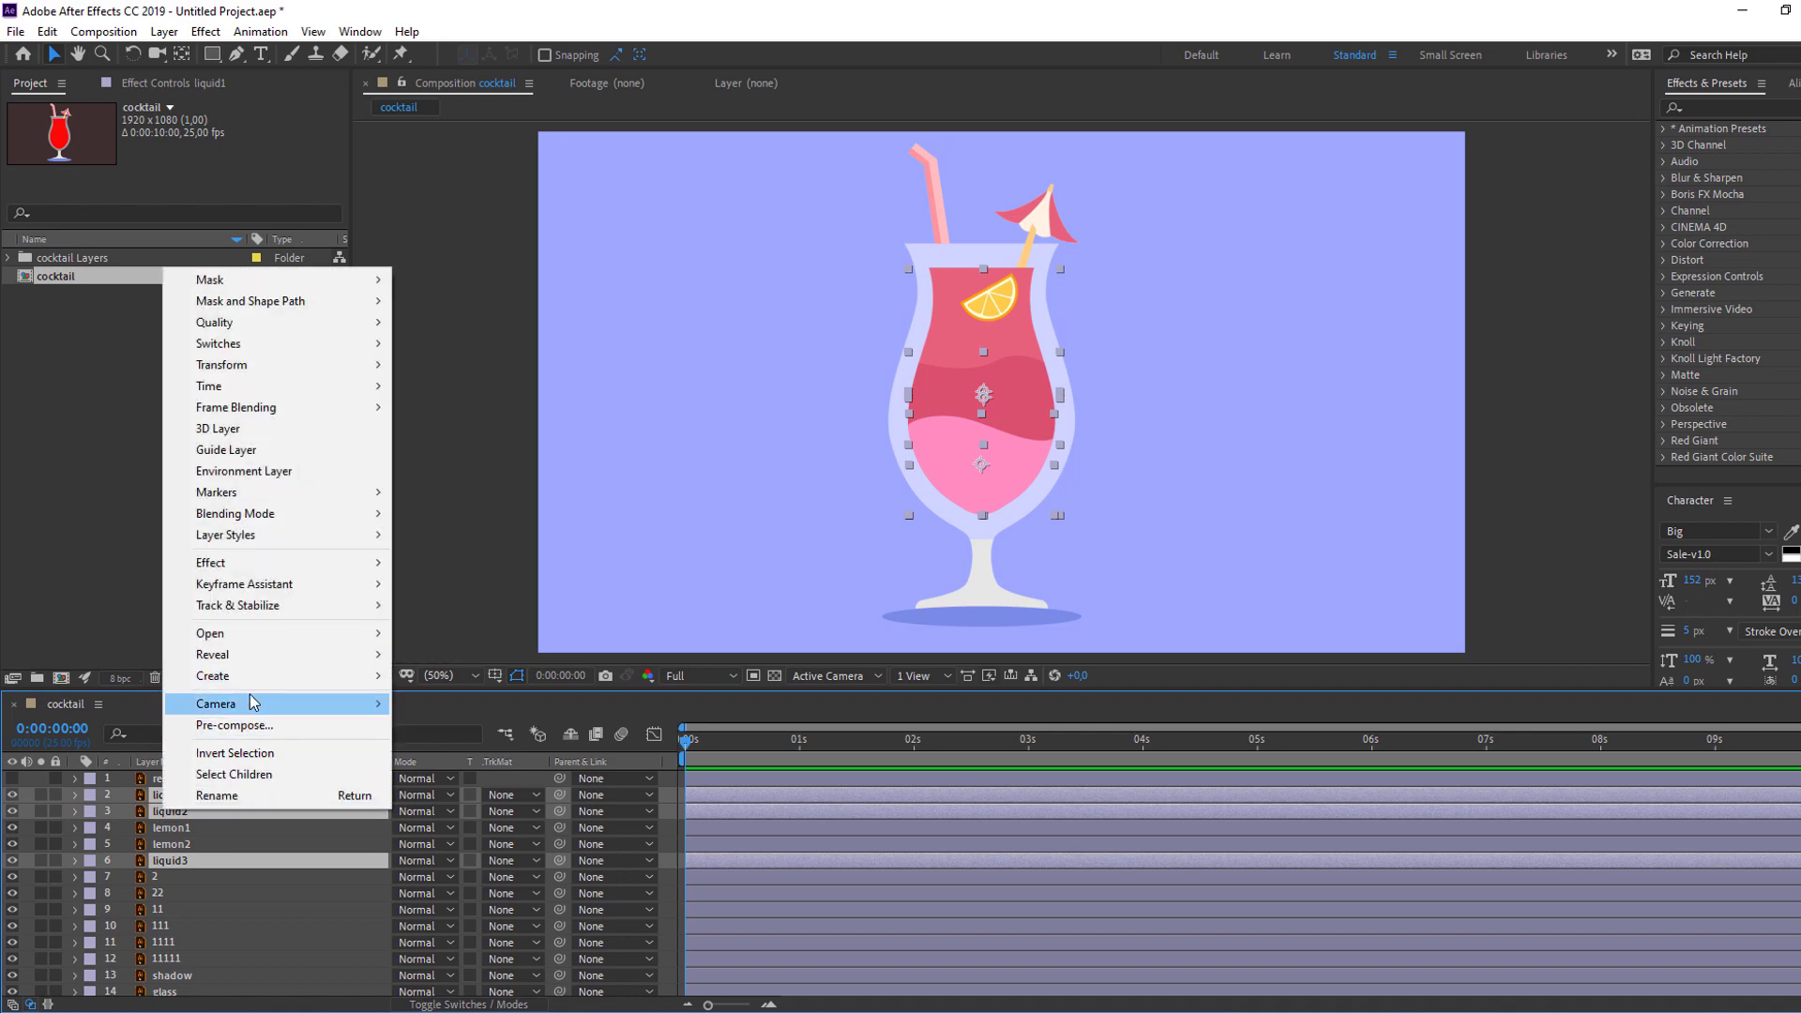
pyautogui.click(233, 726)
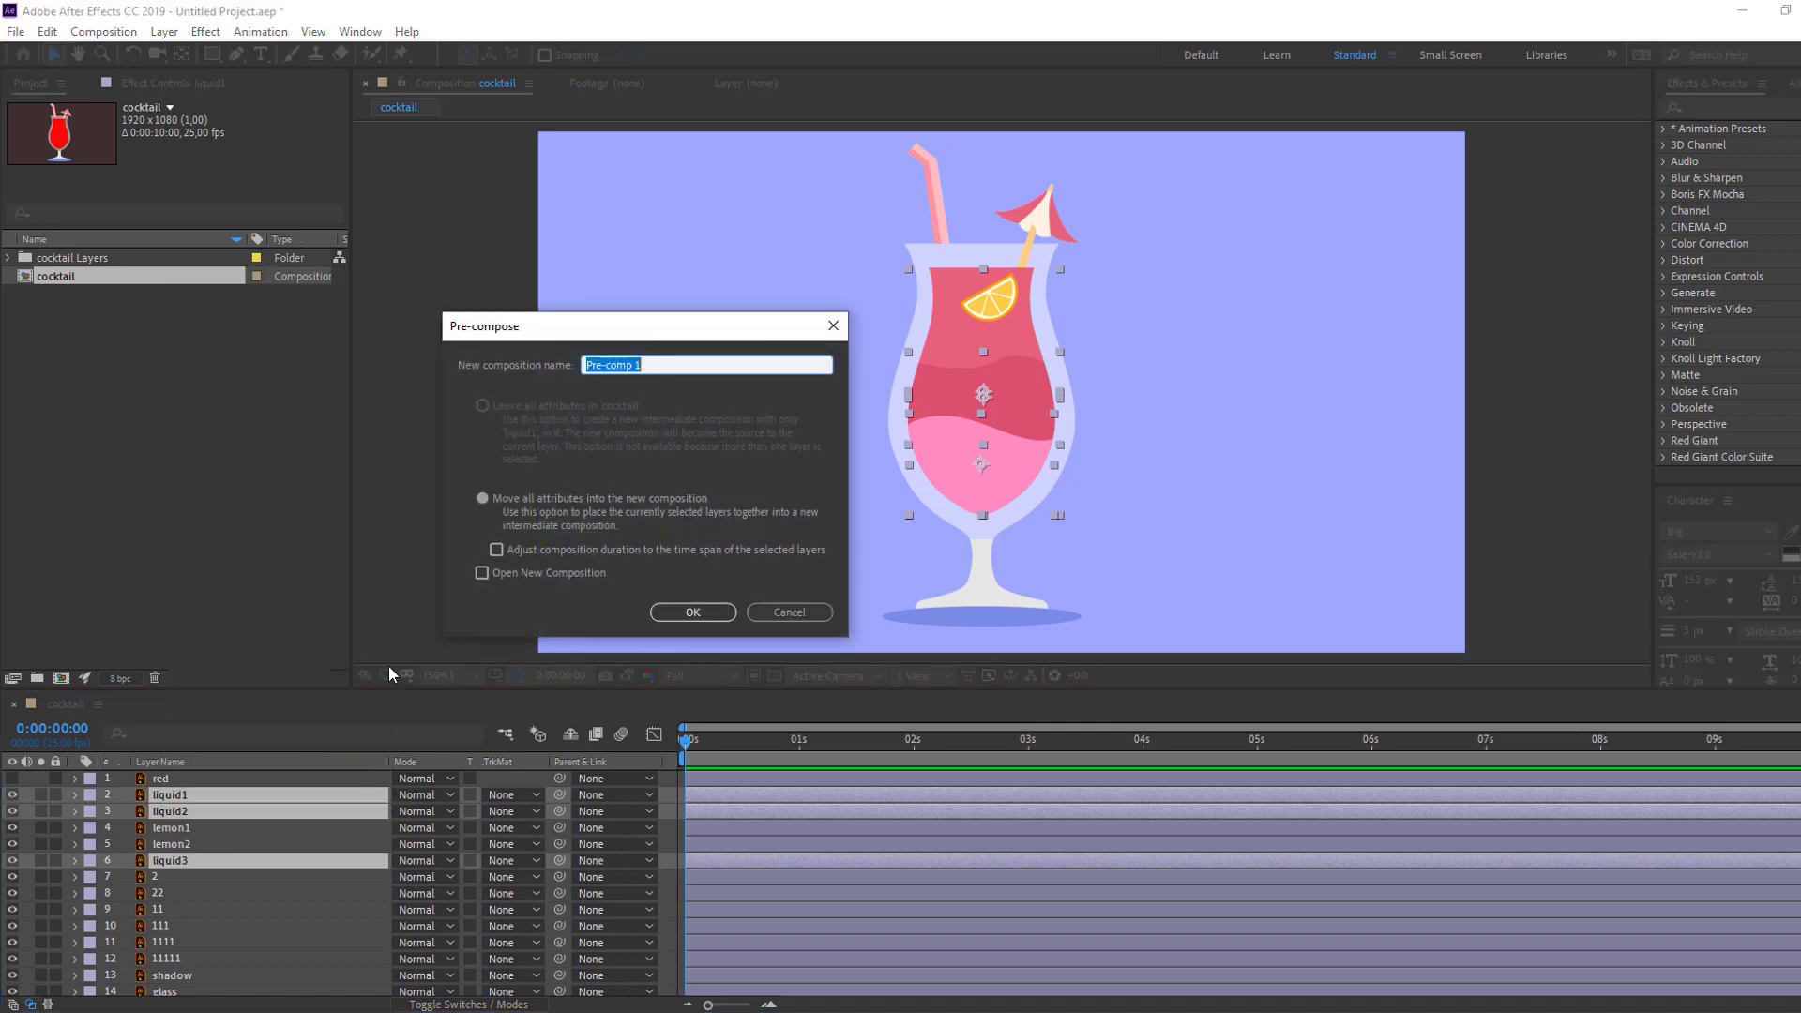
pyautogui.press('BackSpace')
pyautogui.write('liq')
pyautogui.hotkey('ctrl', 'a')
pyautogui.click(695, 613)
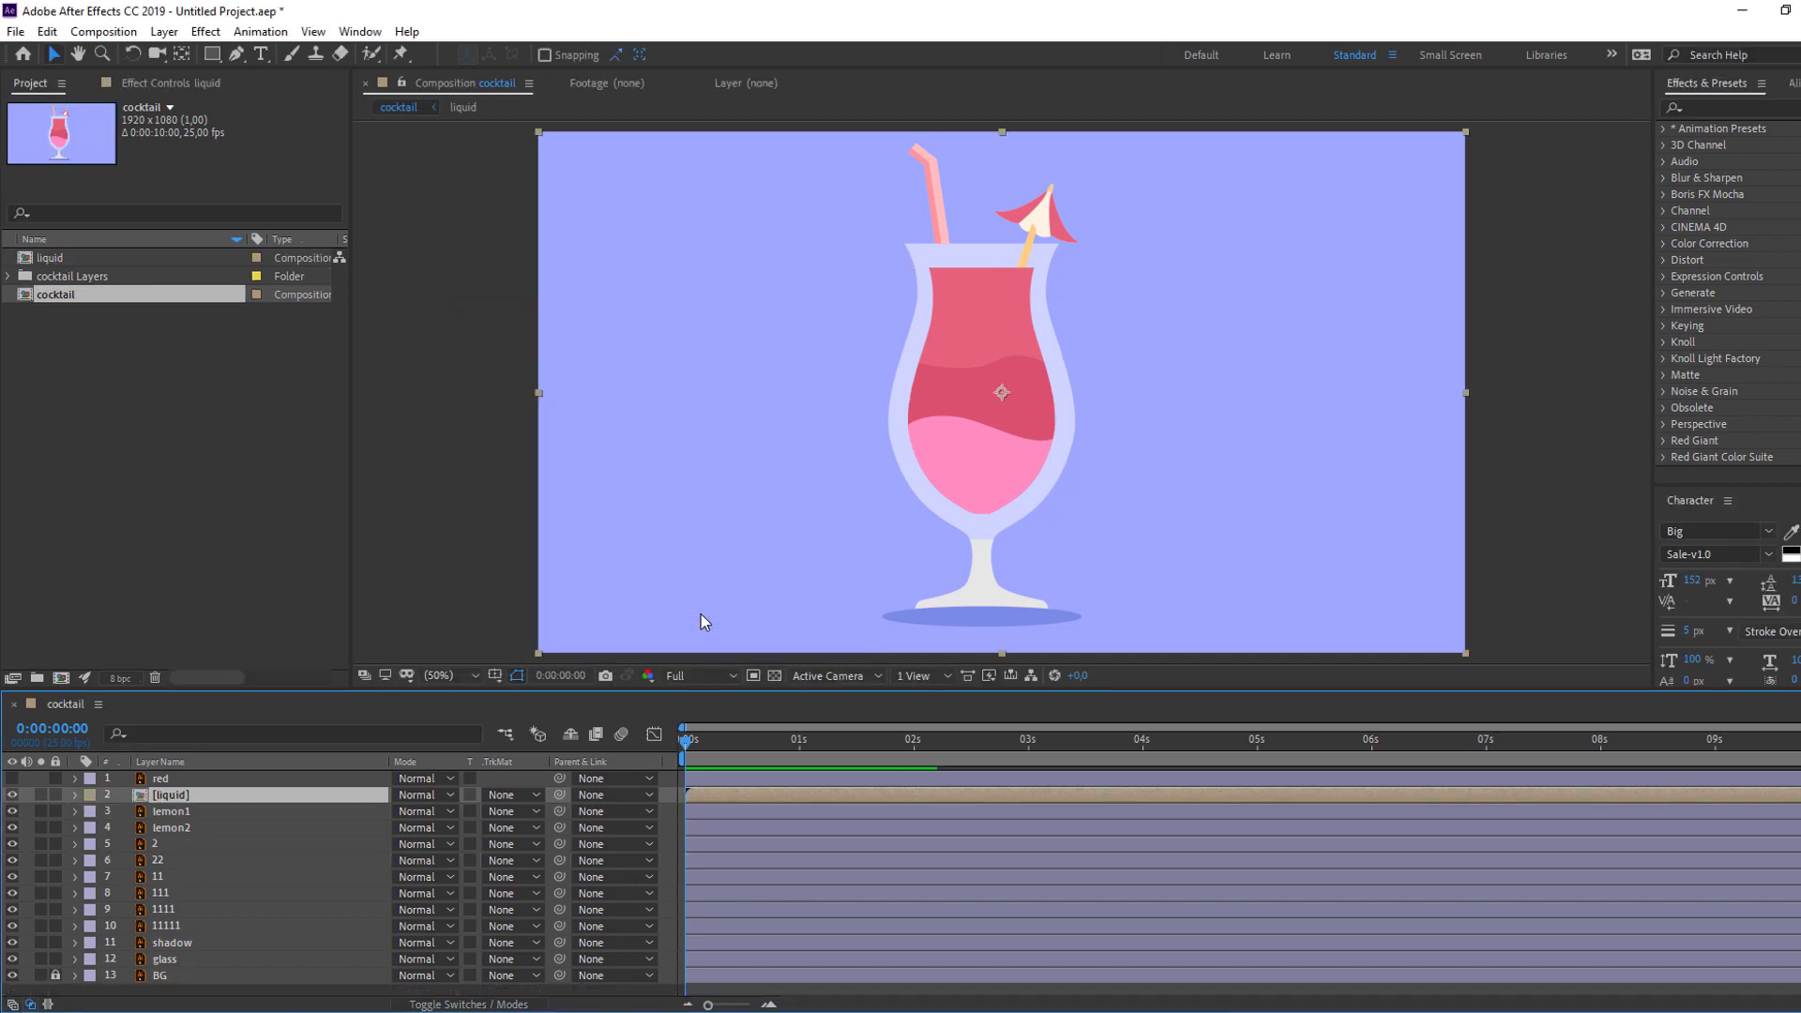
# Step: Inside the liquid precomp, apply the Wave Warp effect to the liquid1 layer
pyautogui.doubleClick(173, 798)
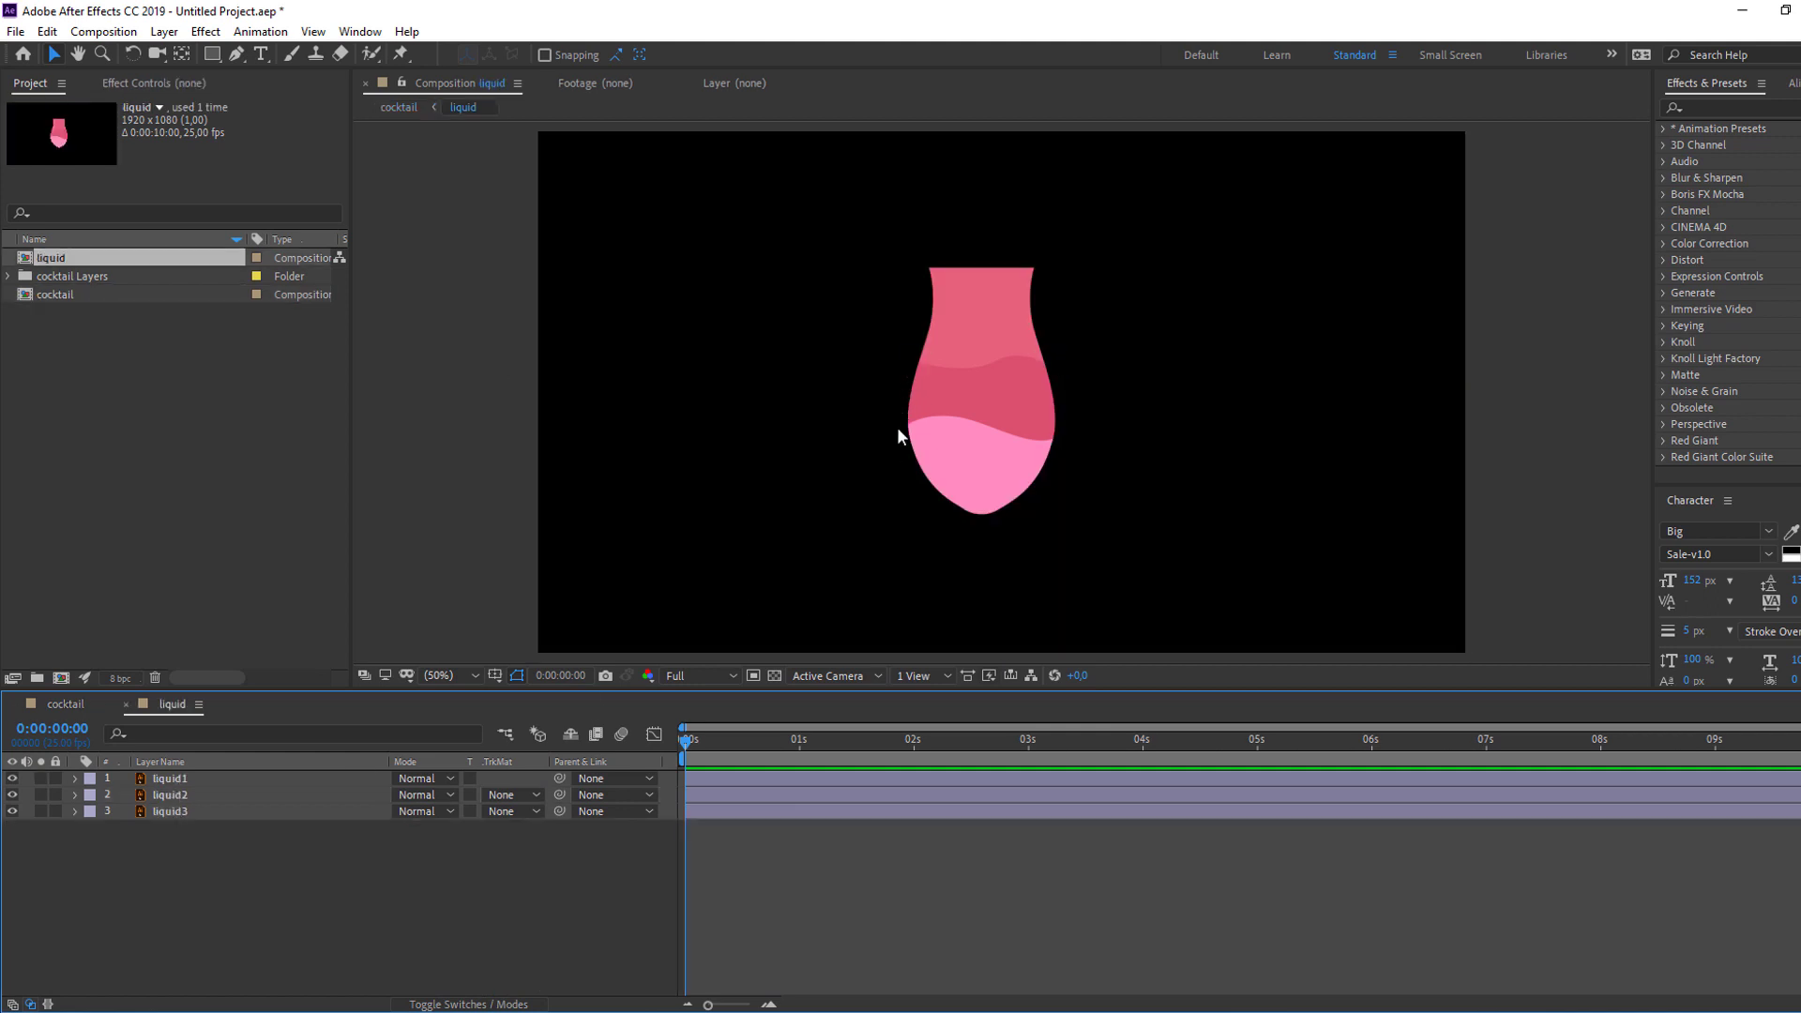
pyautogui.click(898, 558)
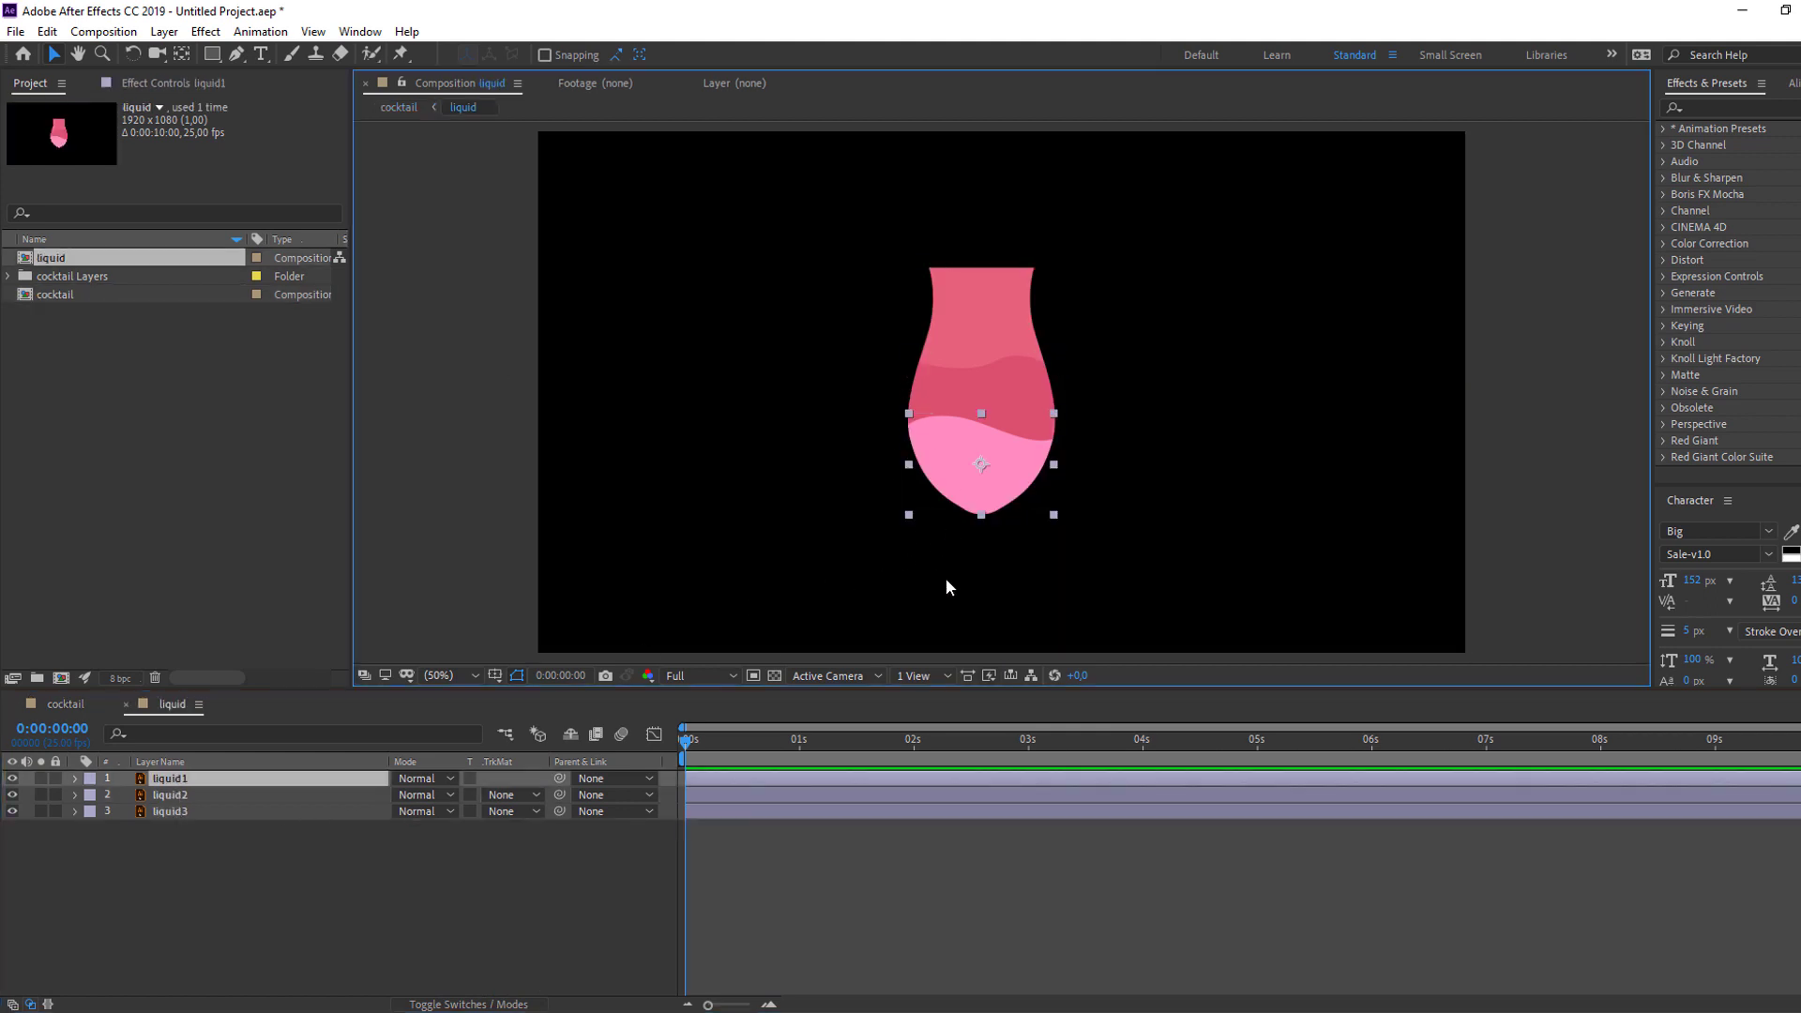
pyautogui.click(12, 777)
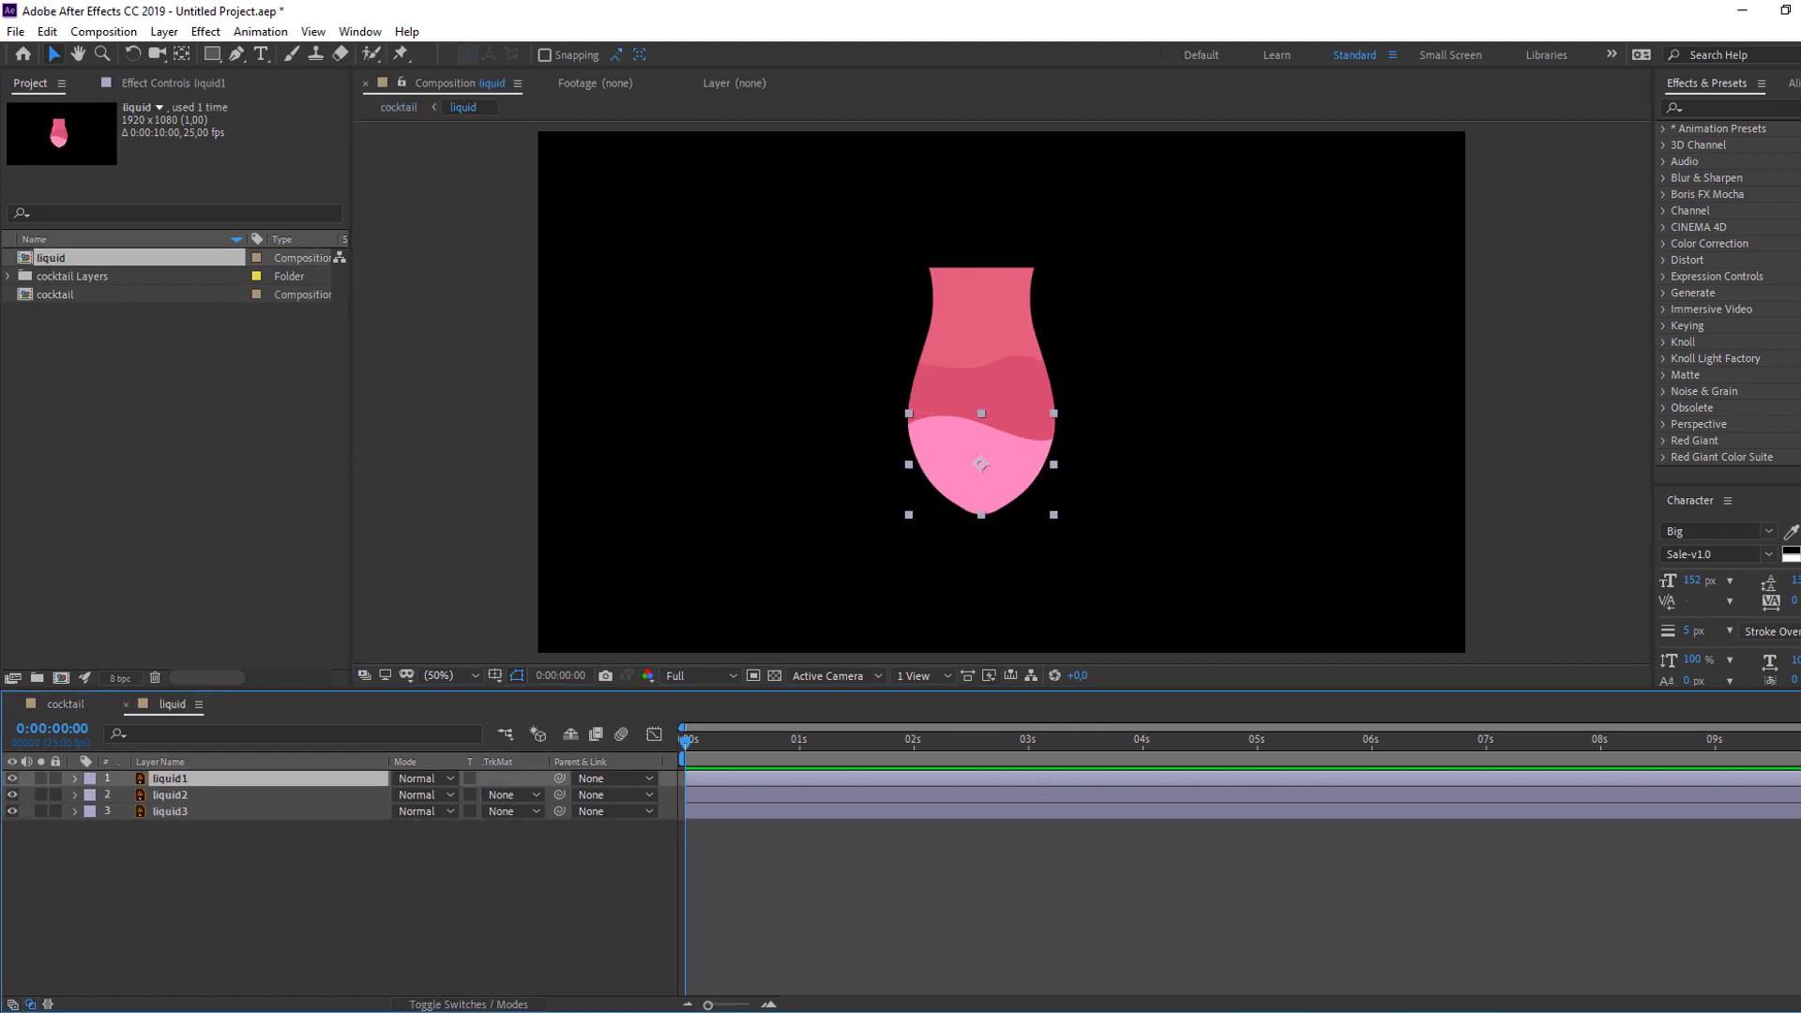
pyautogui.click(1716, 108)
pyautogui.write('wave')
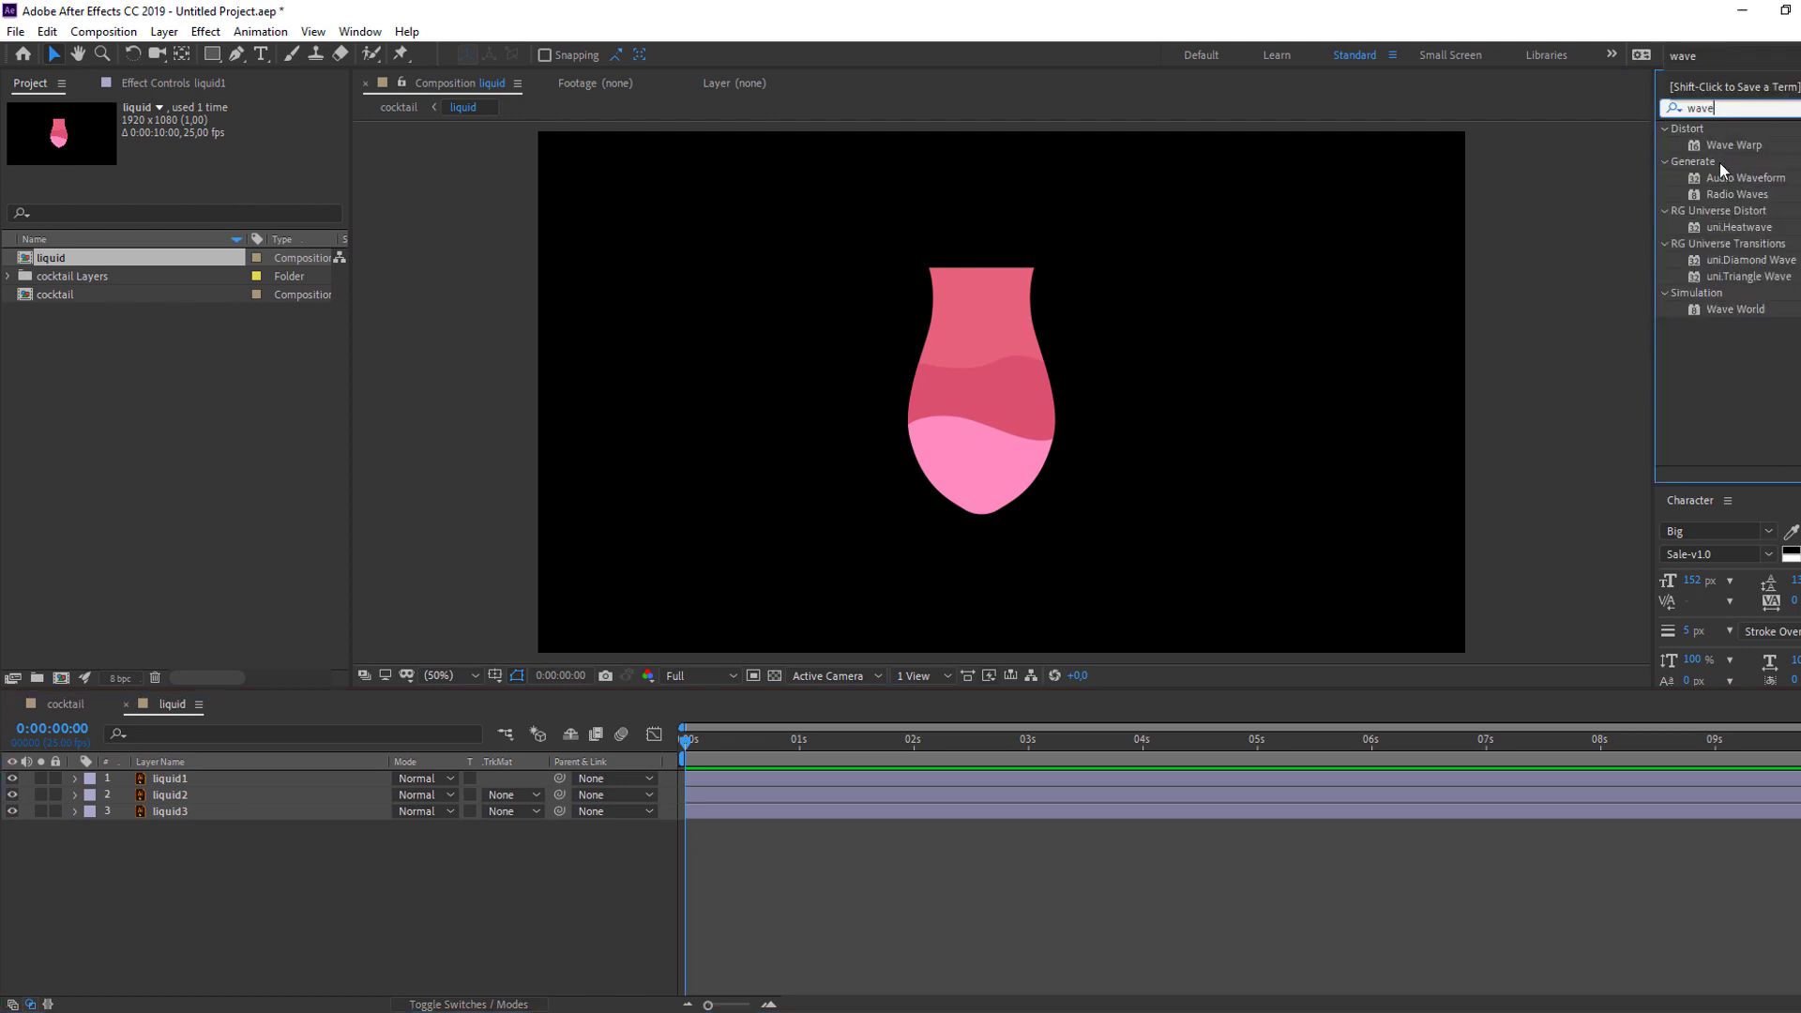
pyautogui.click(1731, 148)
pyautogui.moveTo(1725, 153); pyautogui.dragTo(163, 787)
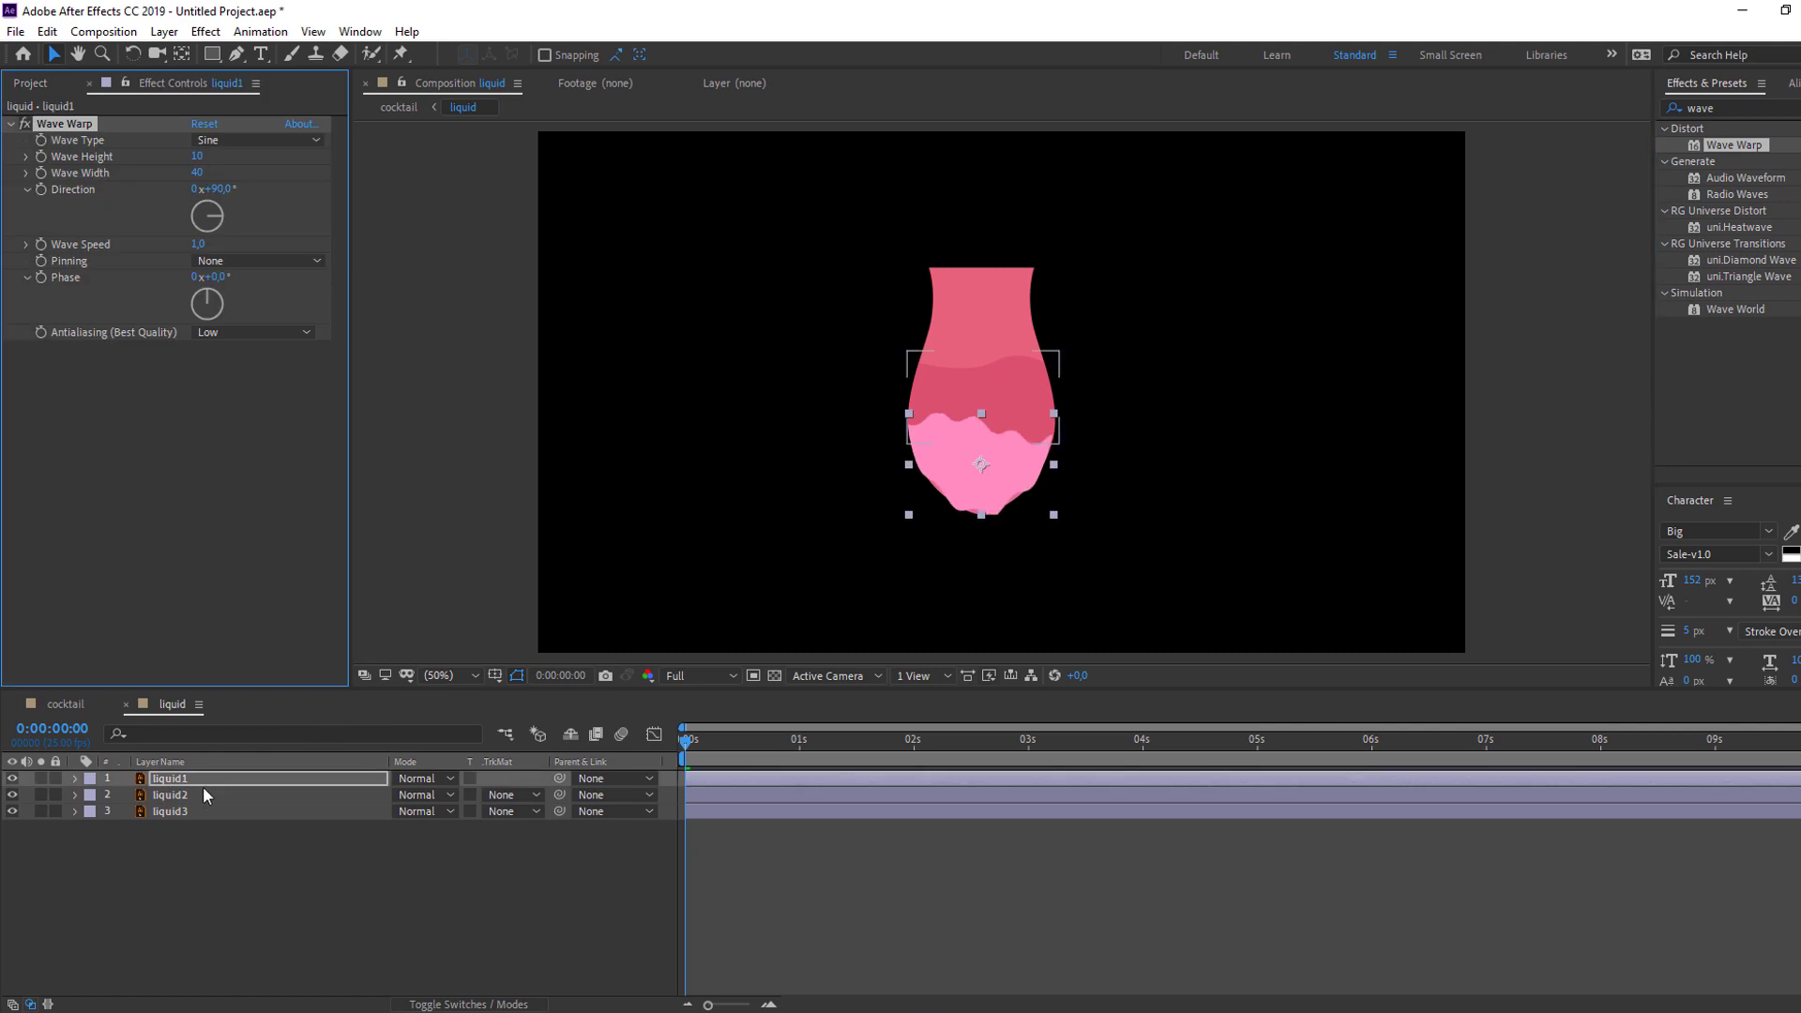
# Step: Set liquid1's Wave Warp to Wave Height -3 and Wave Width 100
pyautogui.scroll(2, 929, 545)
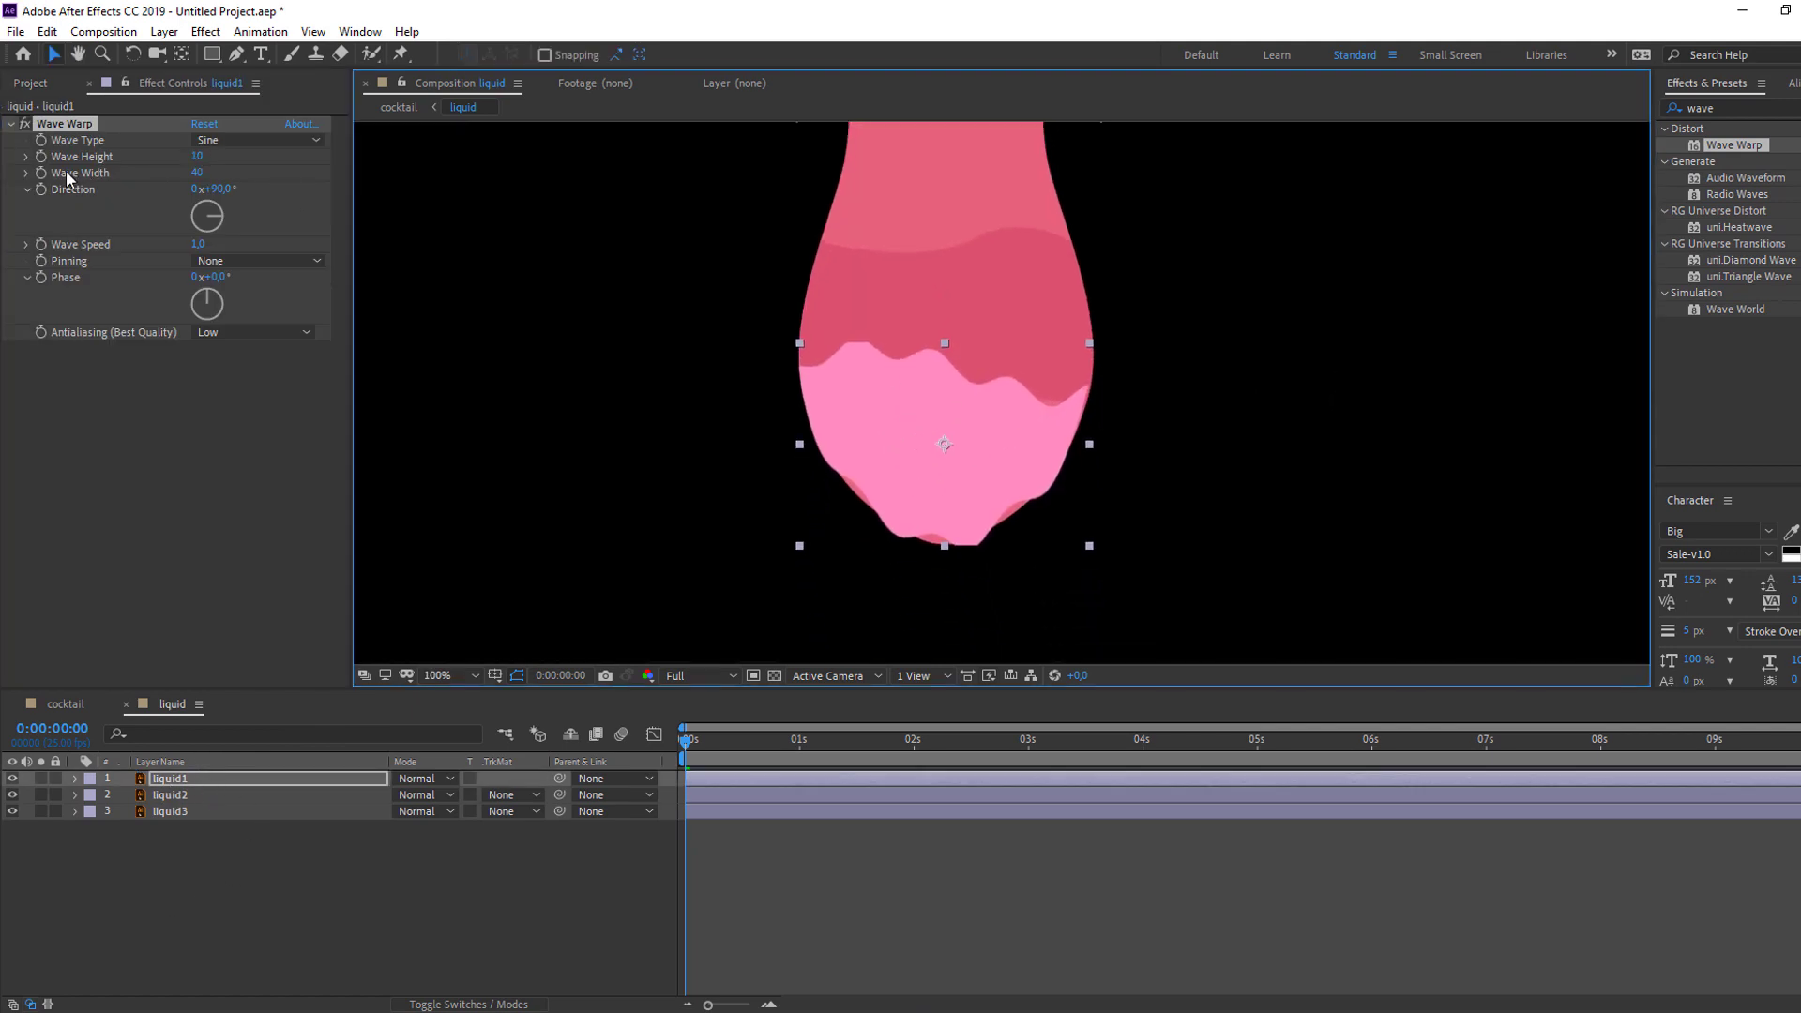
pyautogui.click(197, 156)
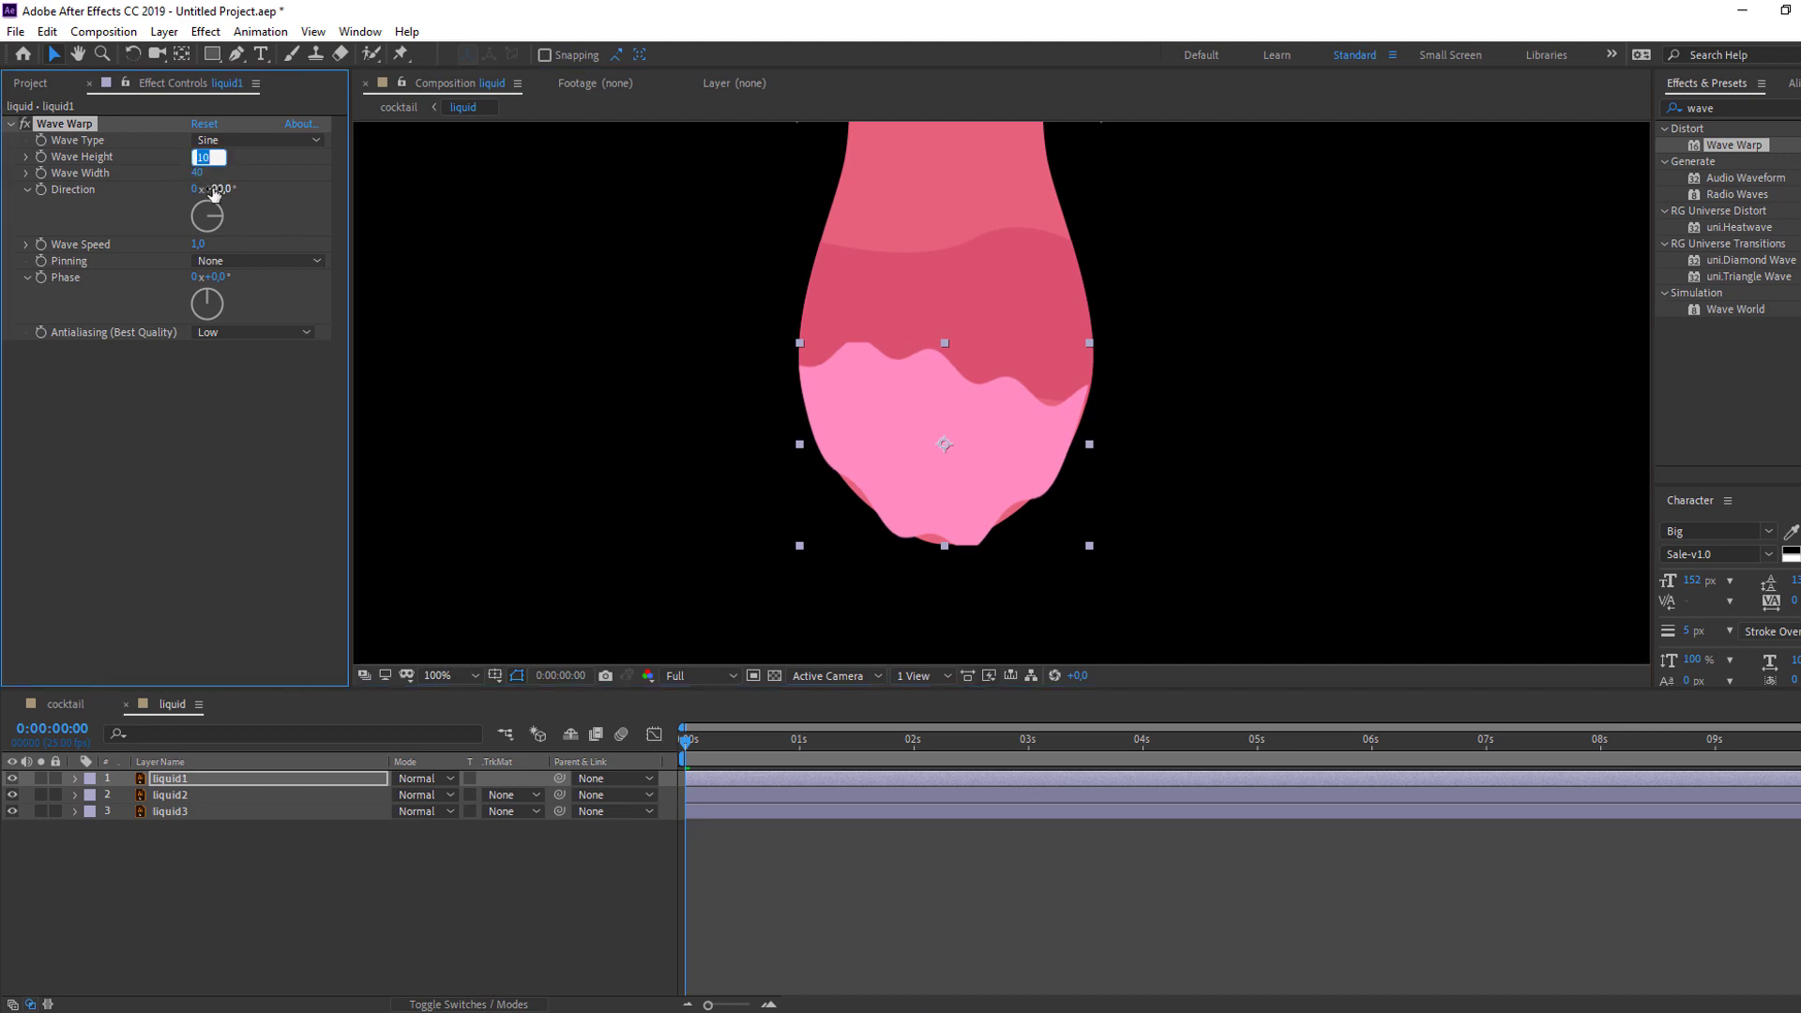
pyautogui.write('-3')
pyautogui.press('Tab')
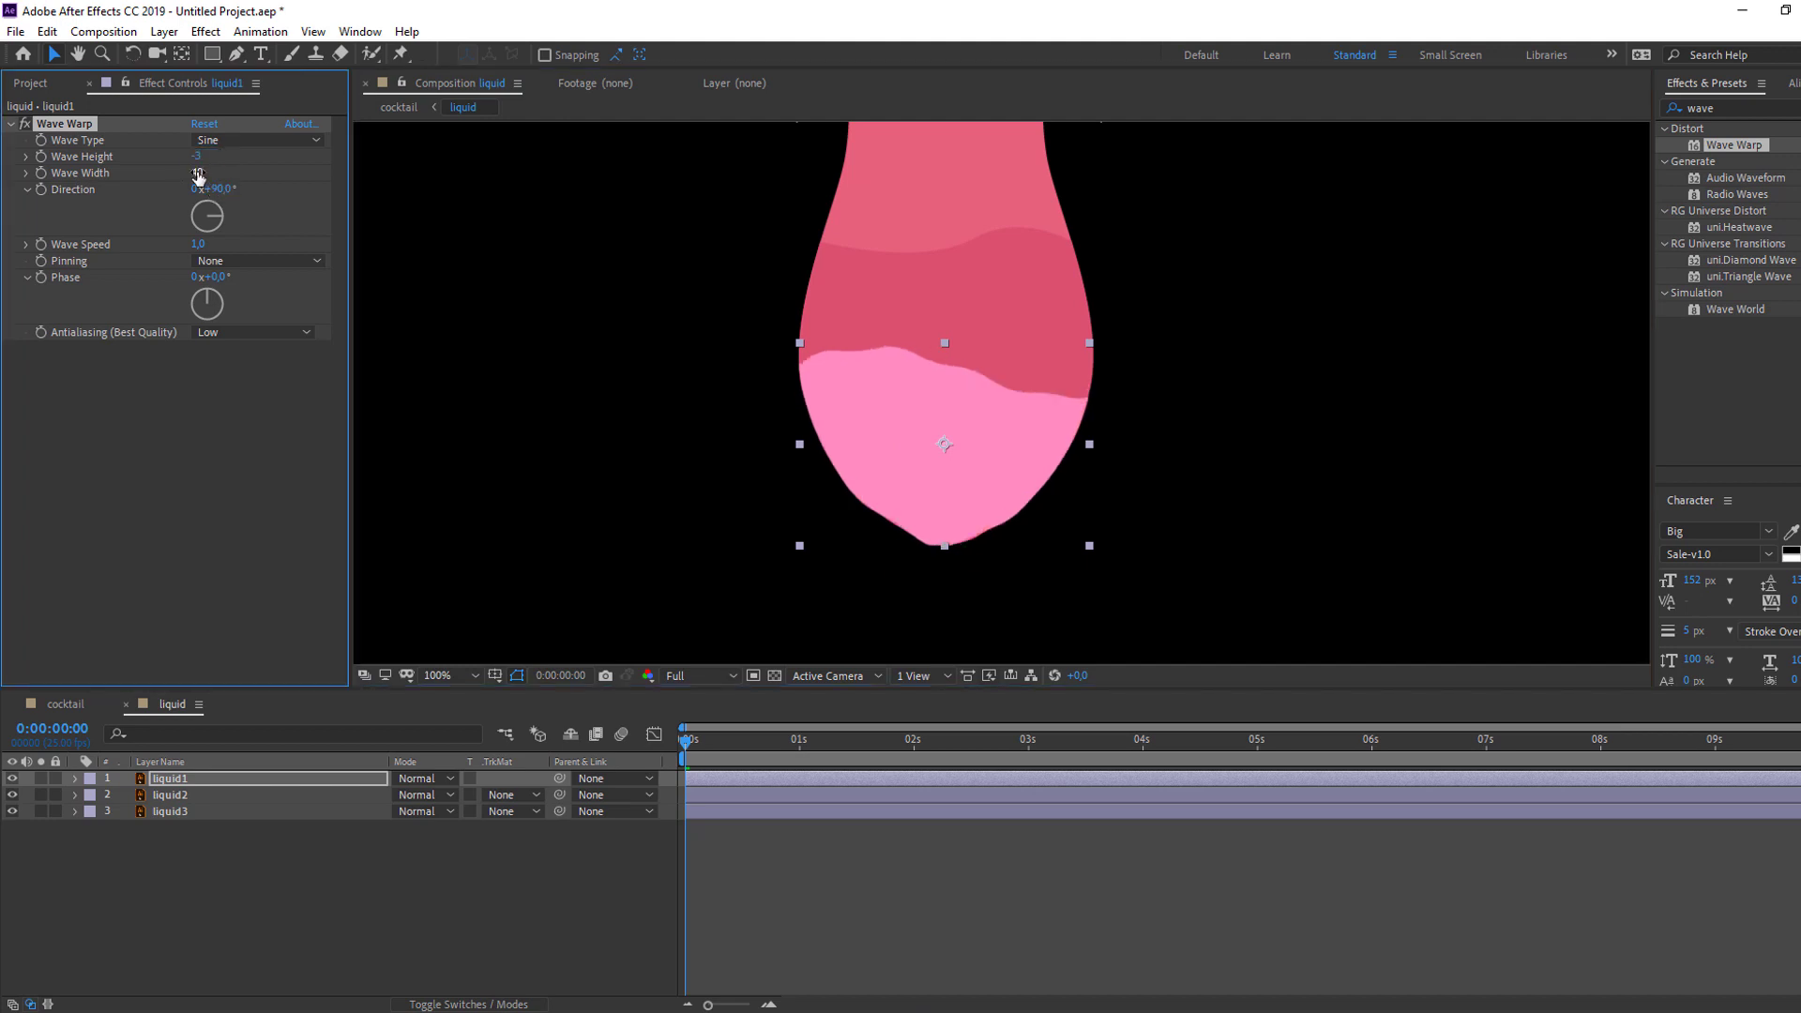
pyautogui.write('100')
pyautogui.press('Return')
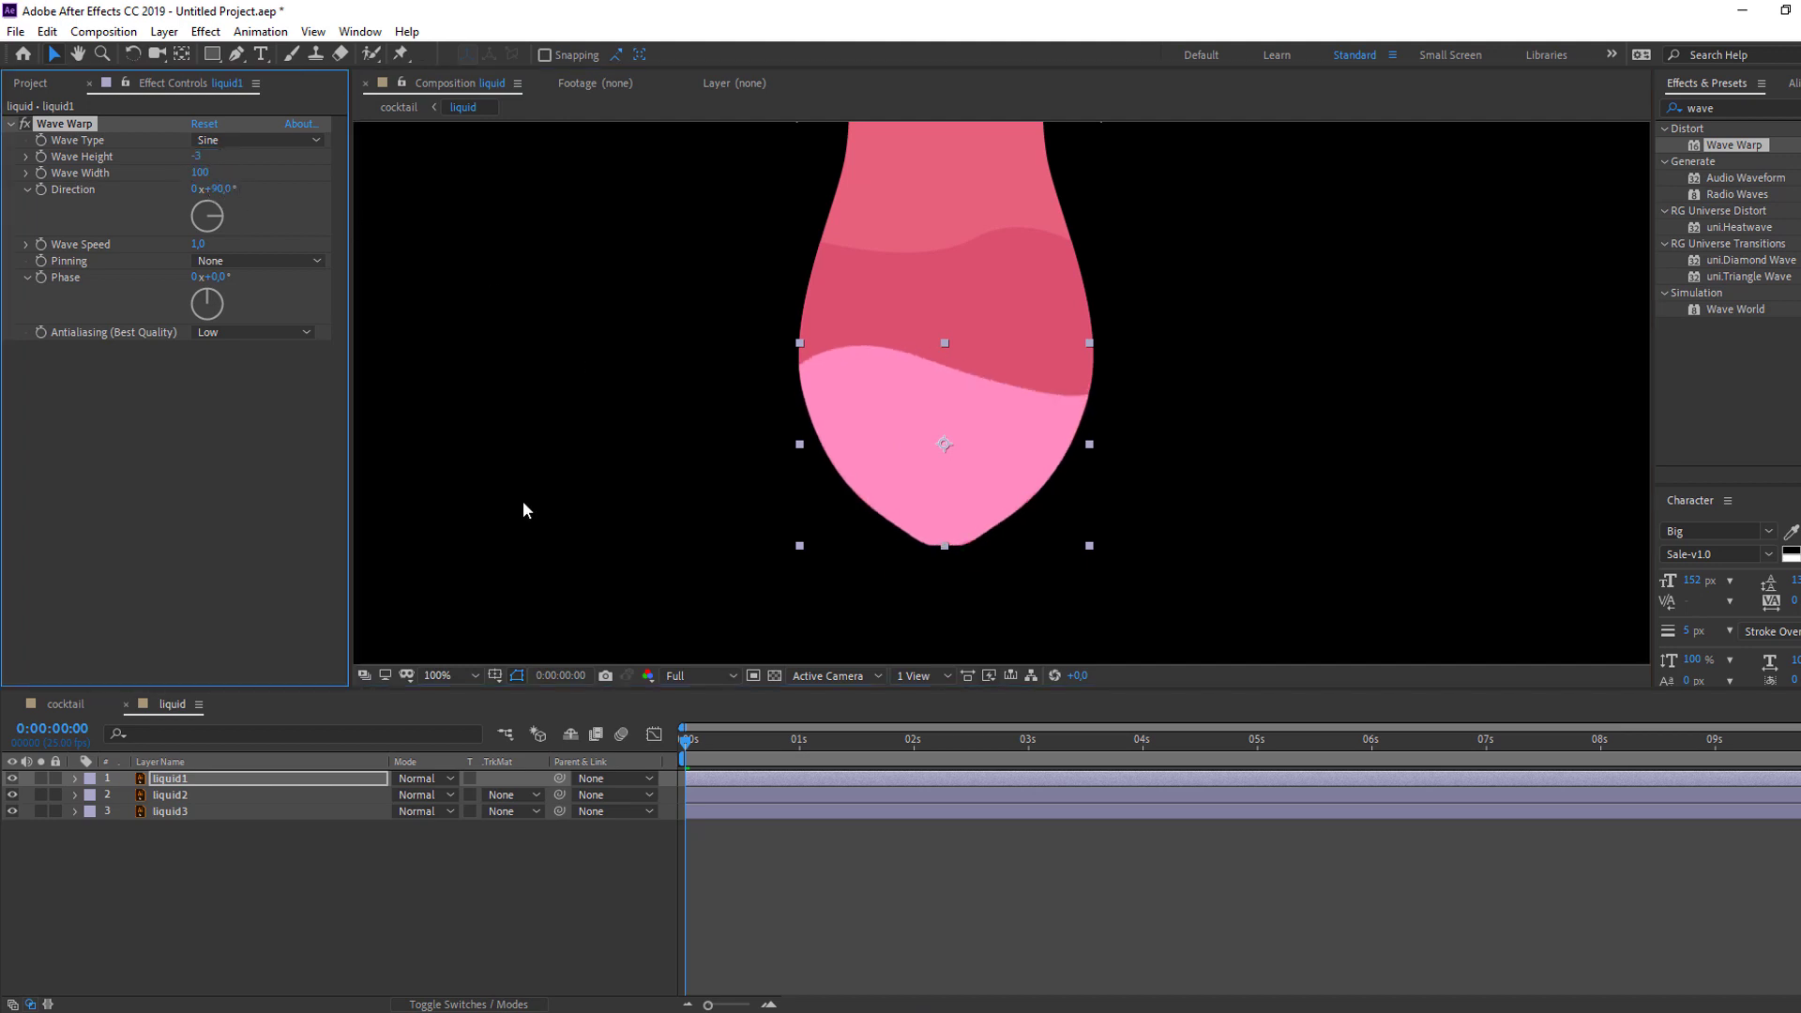
# Step: Preview the rippling liquid, then select the Wave Warp effect for copying
pyautogui.click(414, 841)
pyautogui.scroll(-2, 569, 542)
pyautogui.press('space')
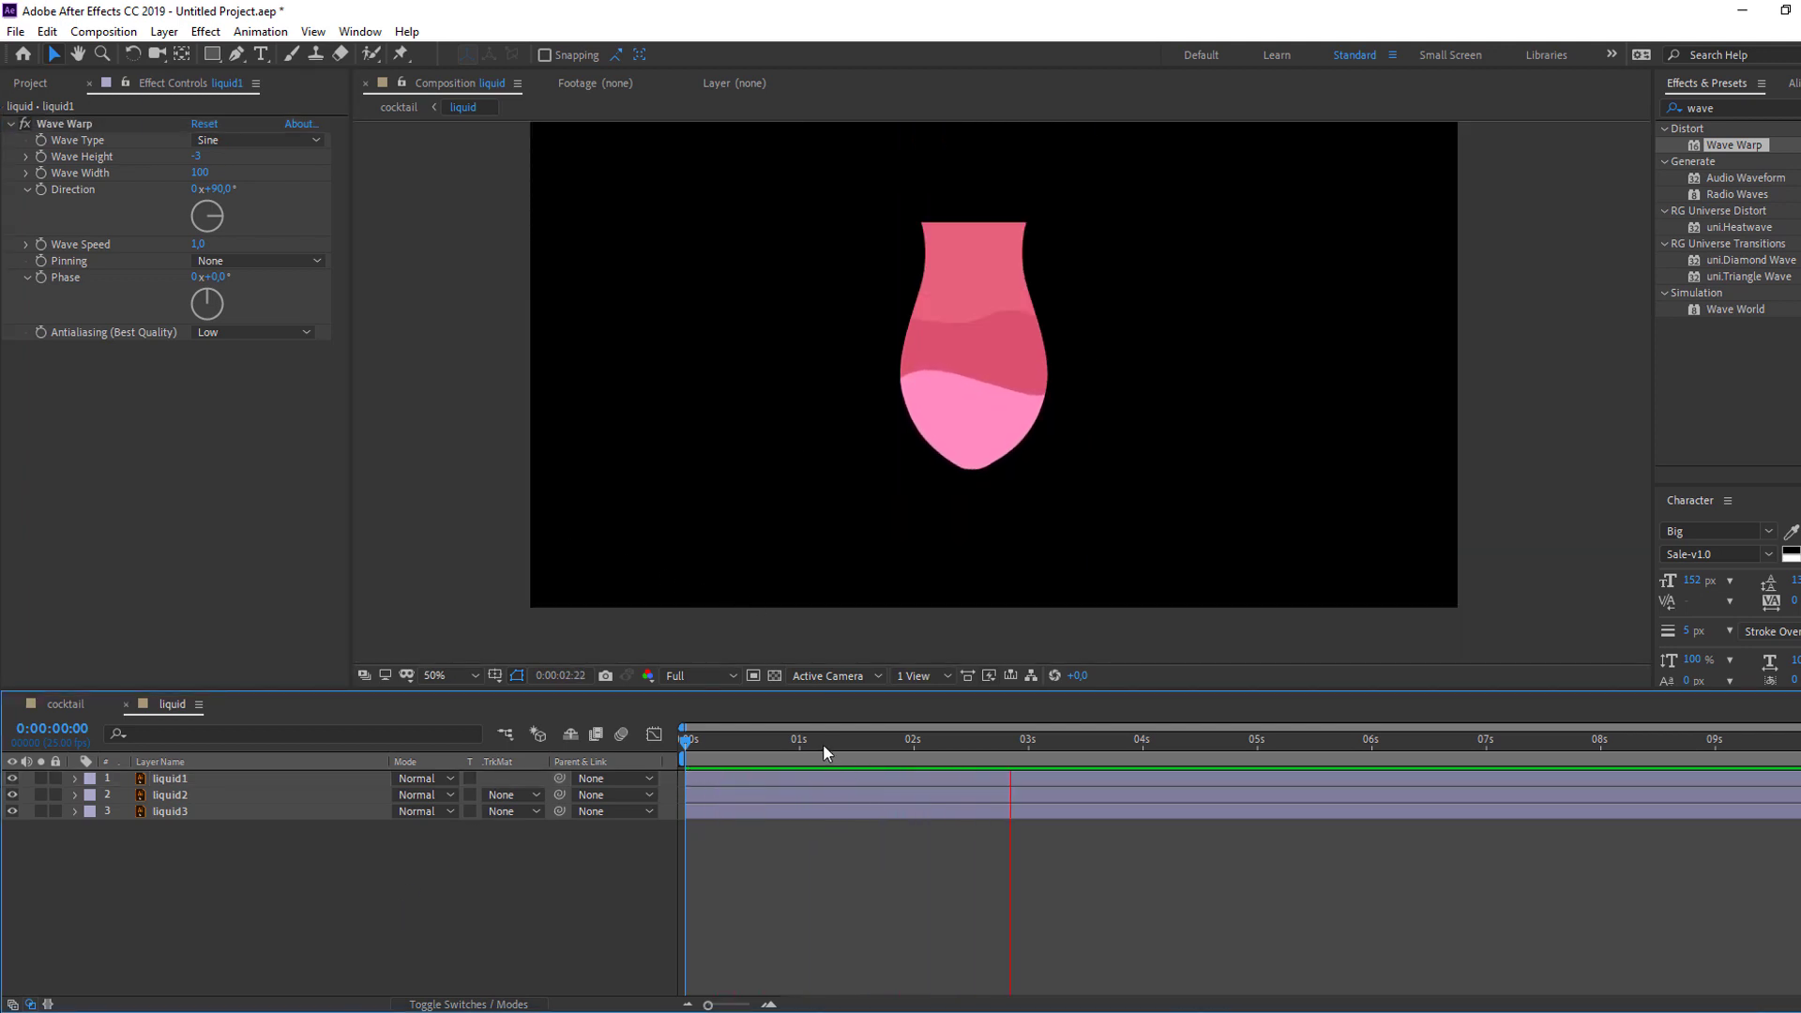
pyautogui.press('space')
pyautogui.click(79, 130)
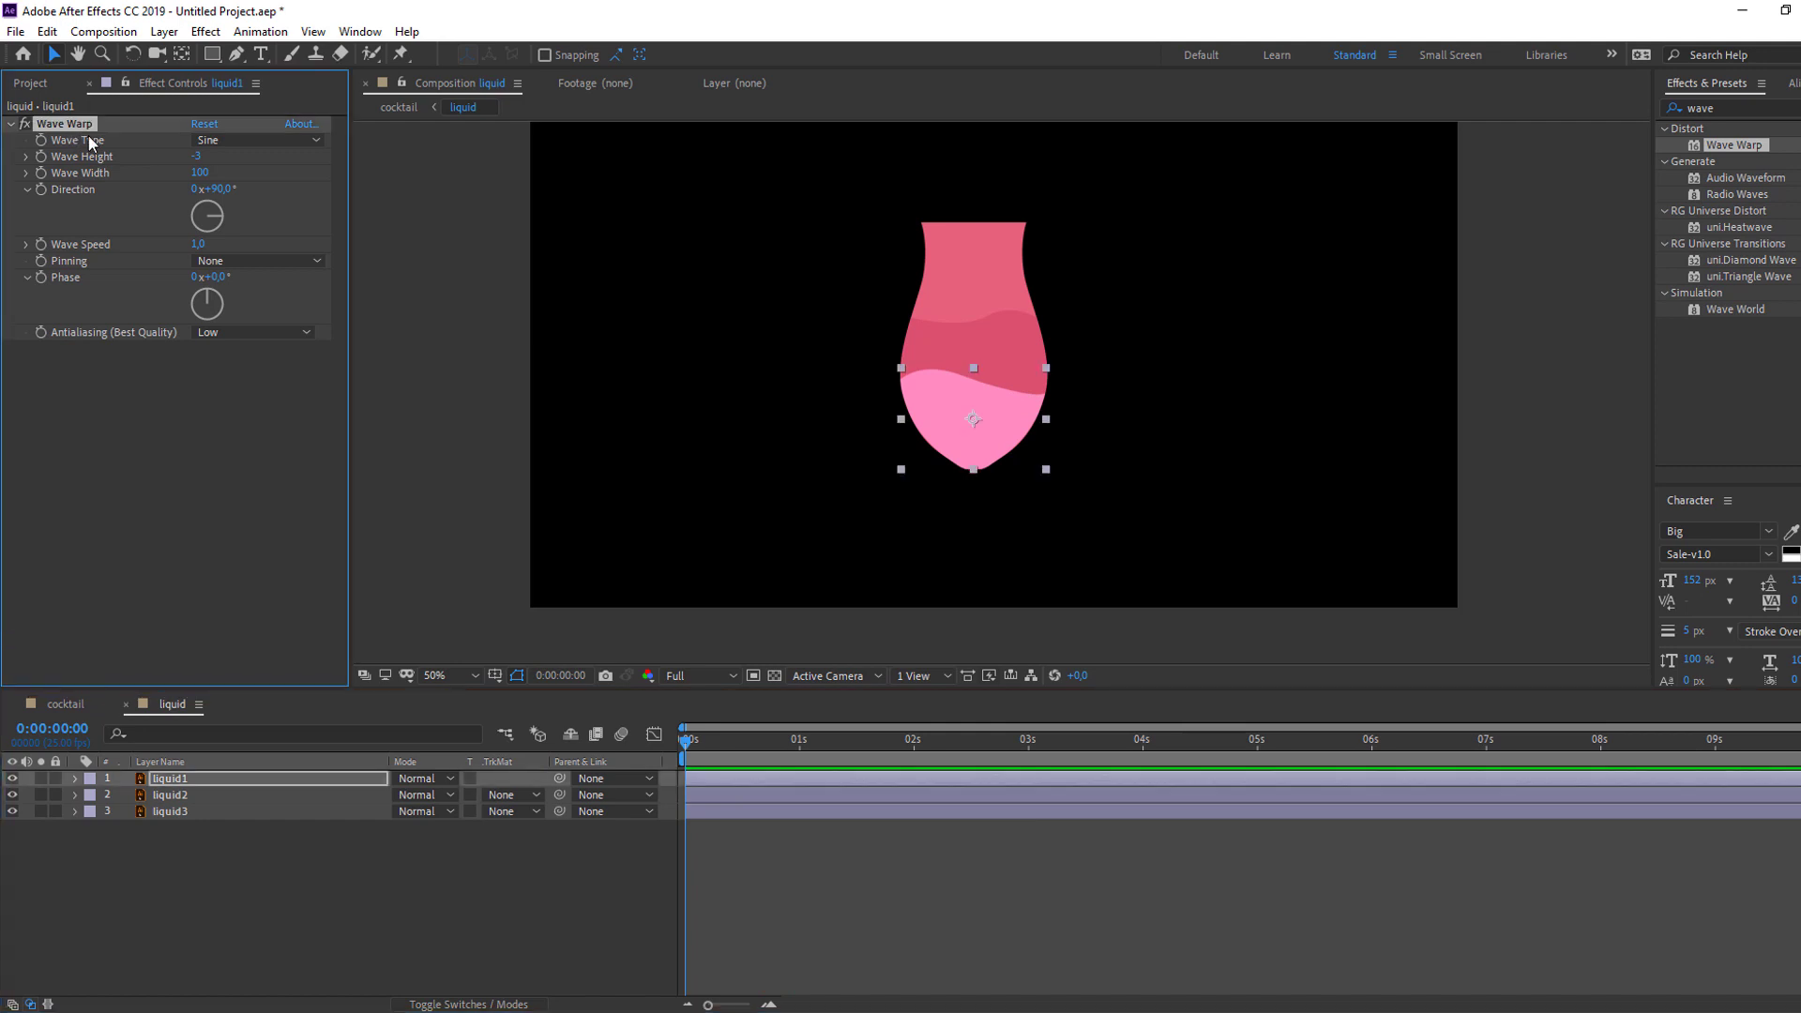
# Step: Paste the Wave Warp onto liquid2 and liquid3 and preview the result
pyautogui.click(182, 797)
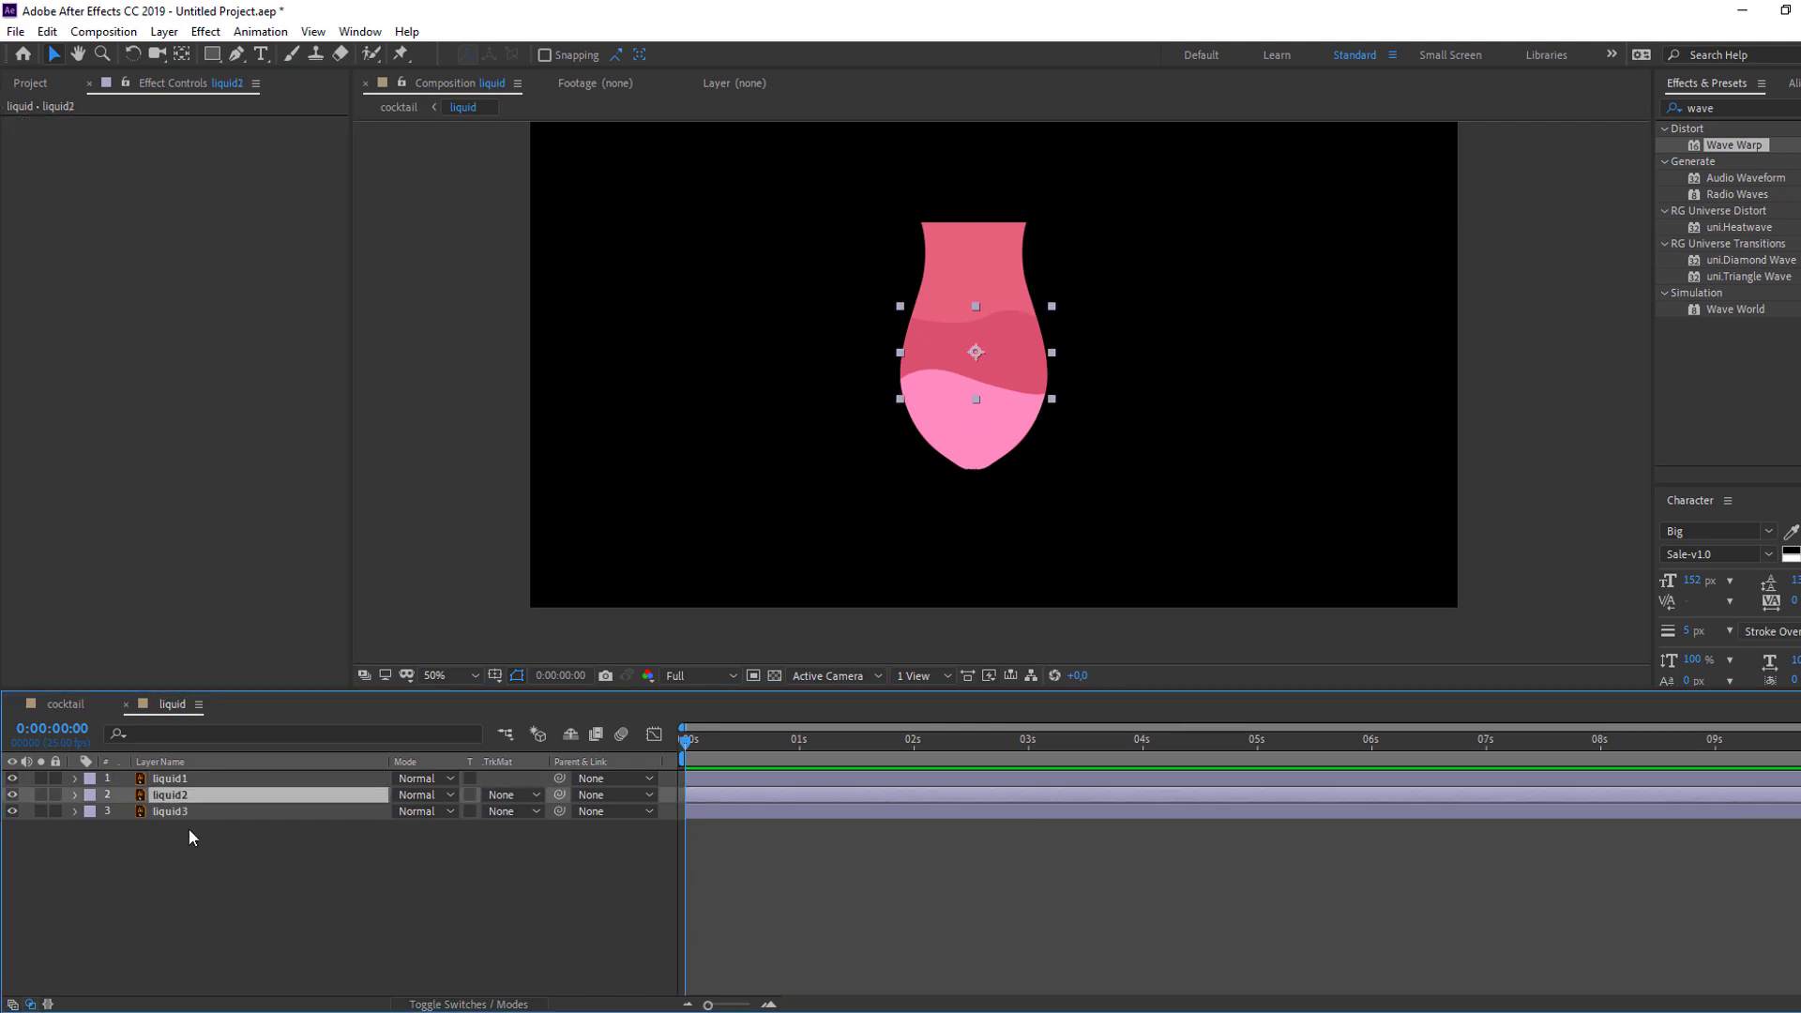
pyautogui.moveTo(148, 846); pyautogui.dragTo(295, 811)
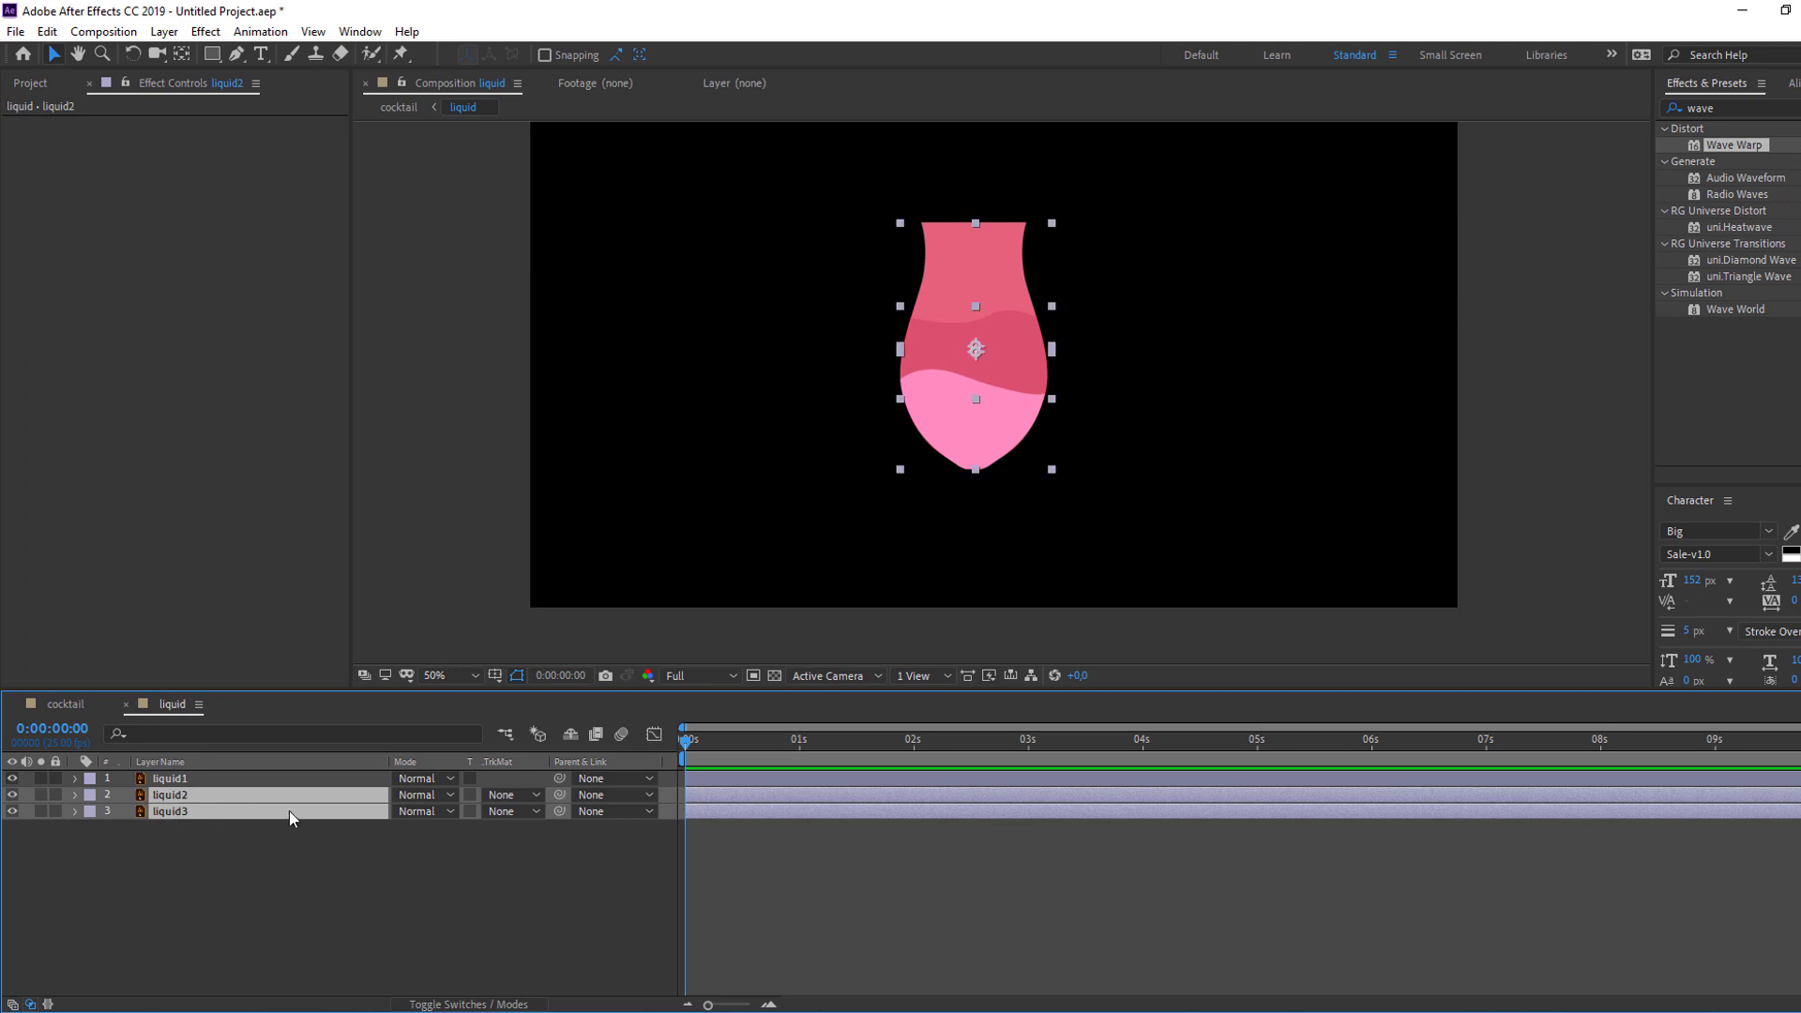
pyautogui.hotkey('ctrl', 'v')
pyautogui.click(320, 881)
pyautogui.press('space')
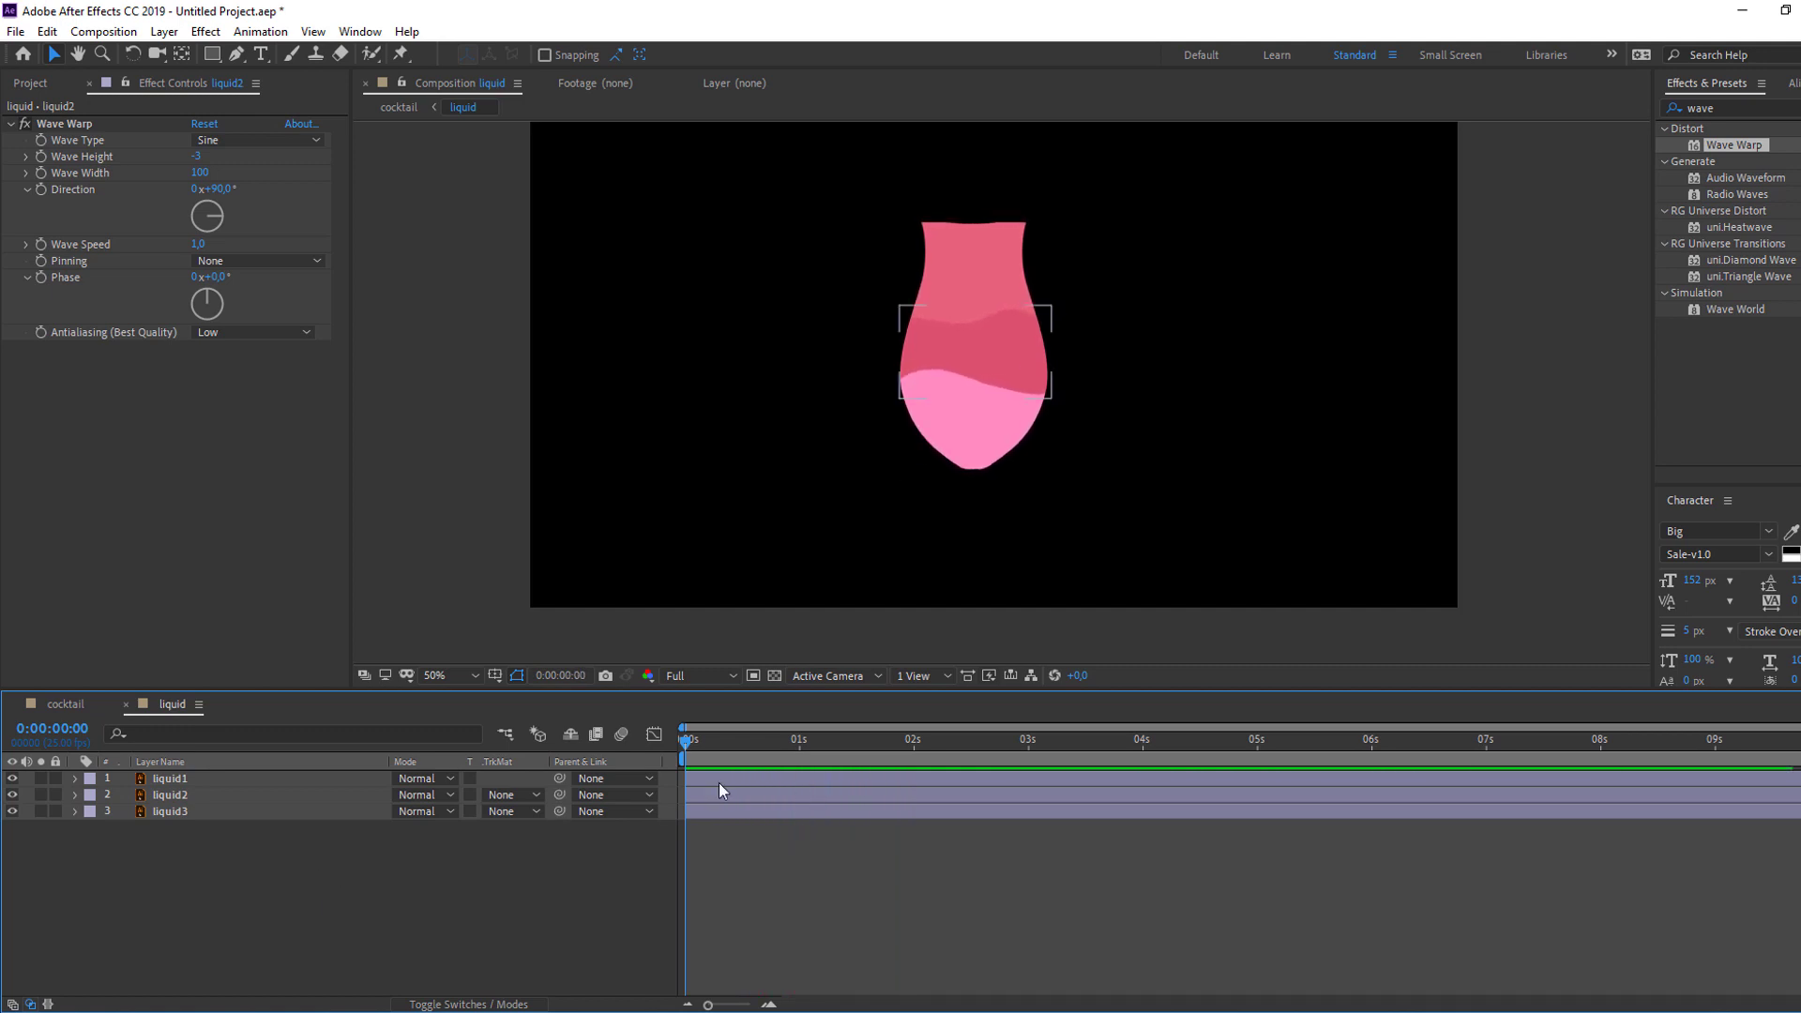
pyautogui.press('space')
# Step: Set liquid2's Wave Speed to 1,5 and preview it
pyautogui.click(173, 796)
pyautogui.click(171, 796)
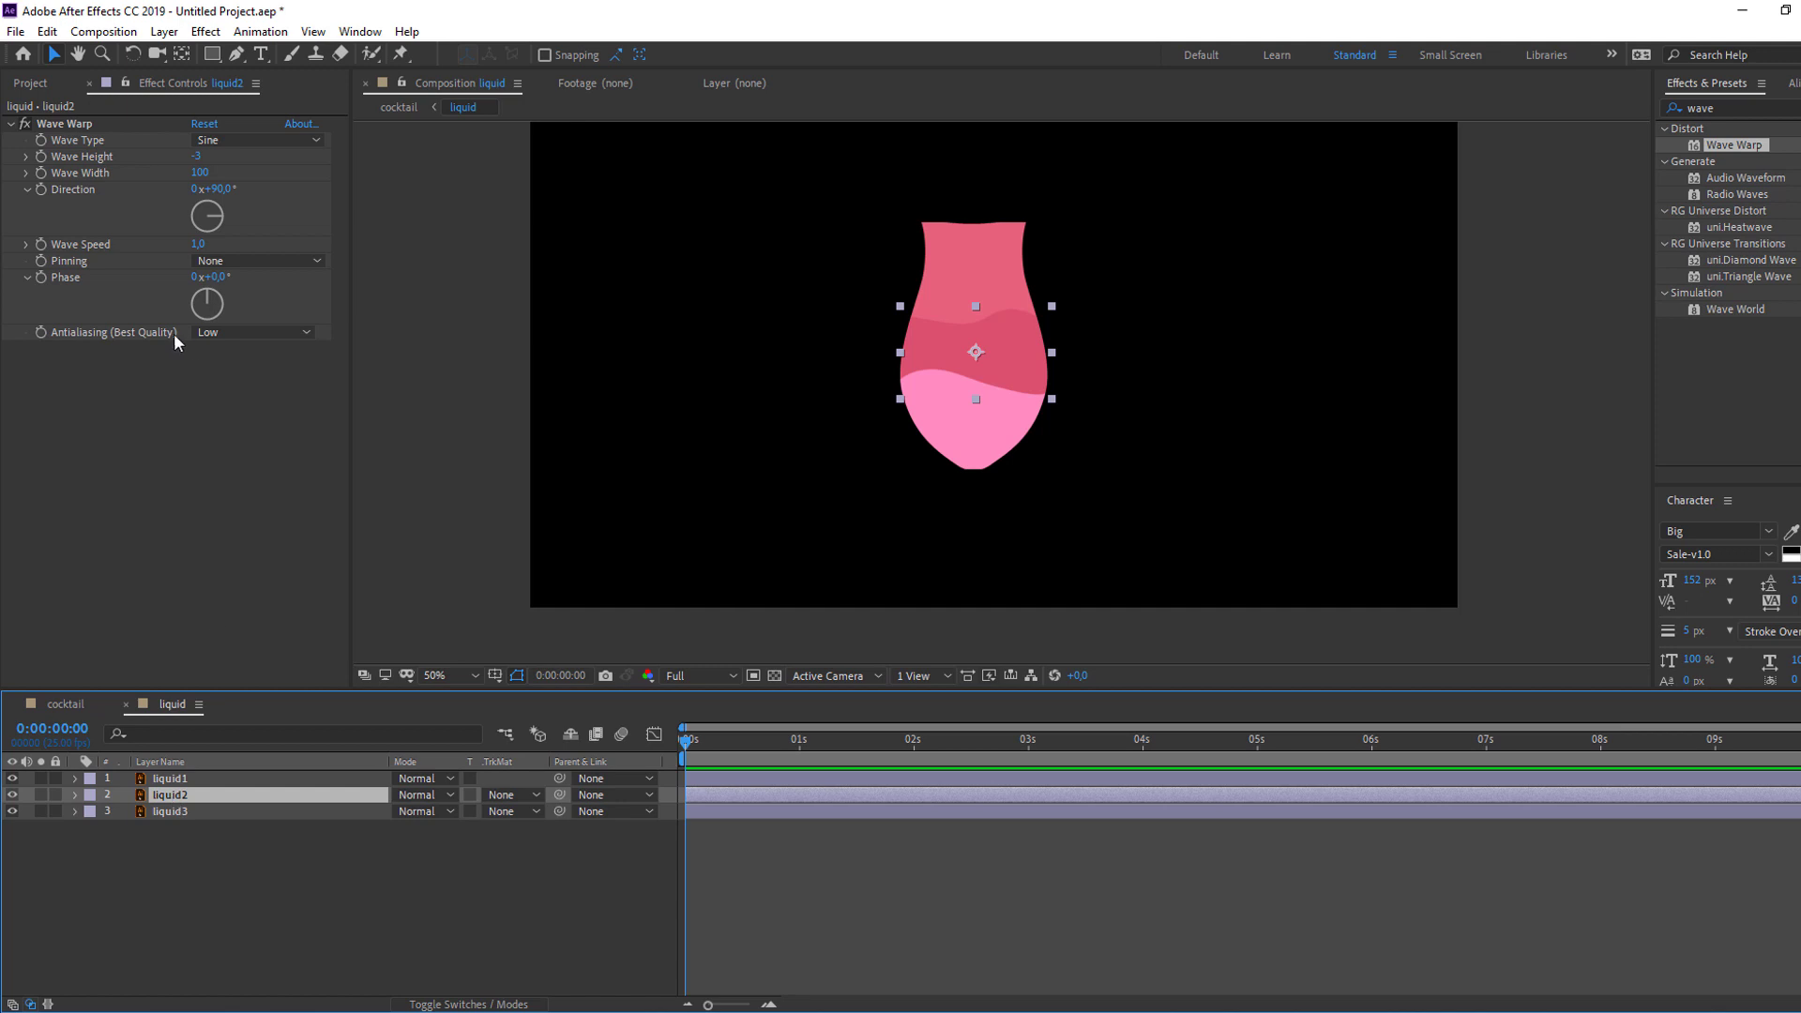
pyautogui.click(198, 243)
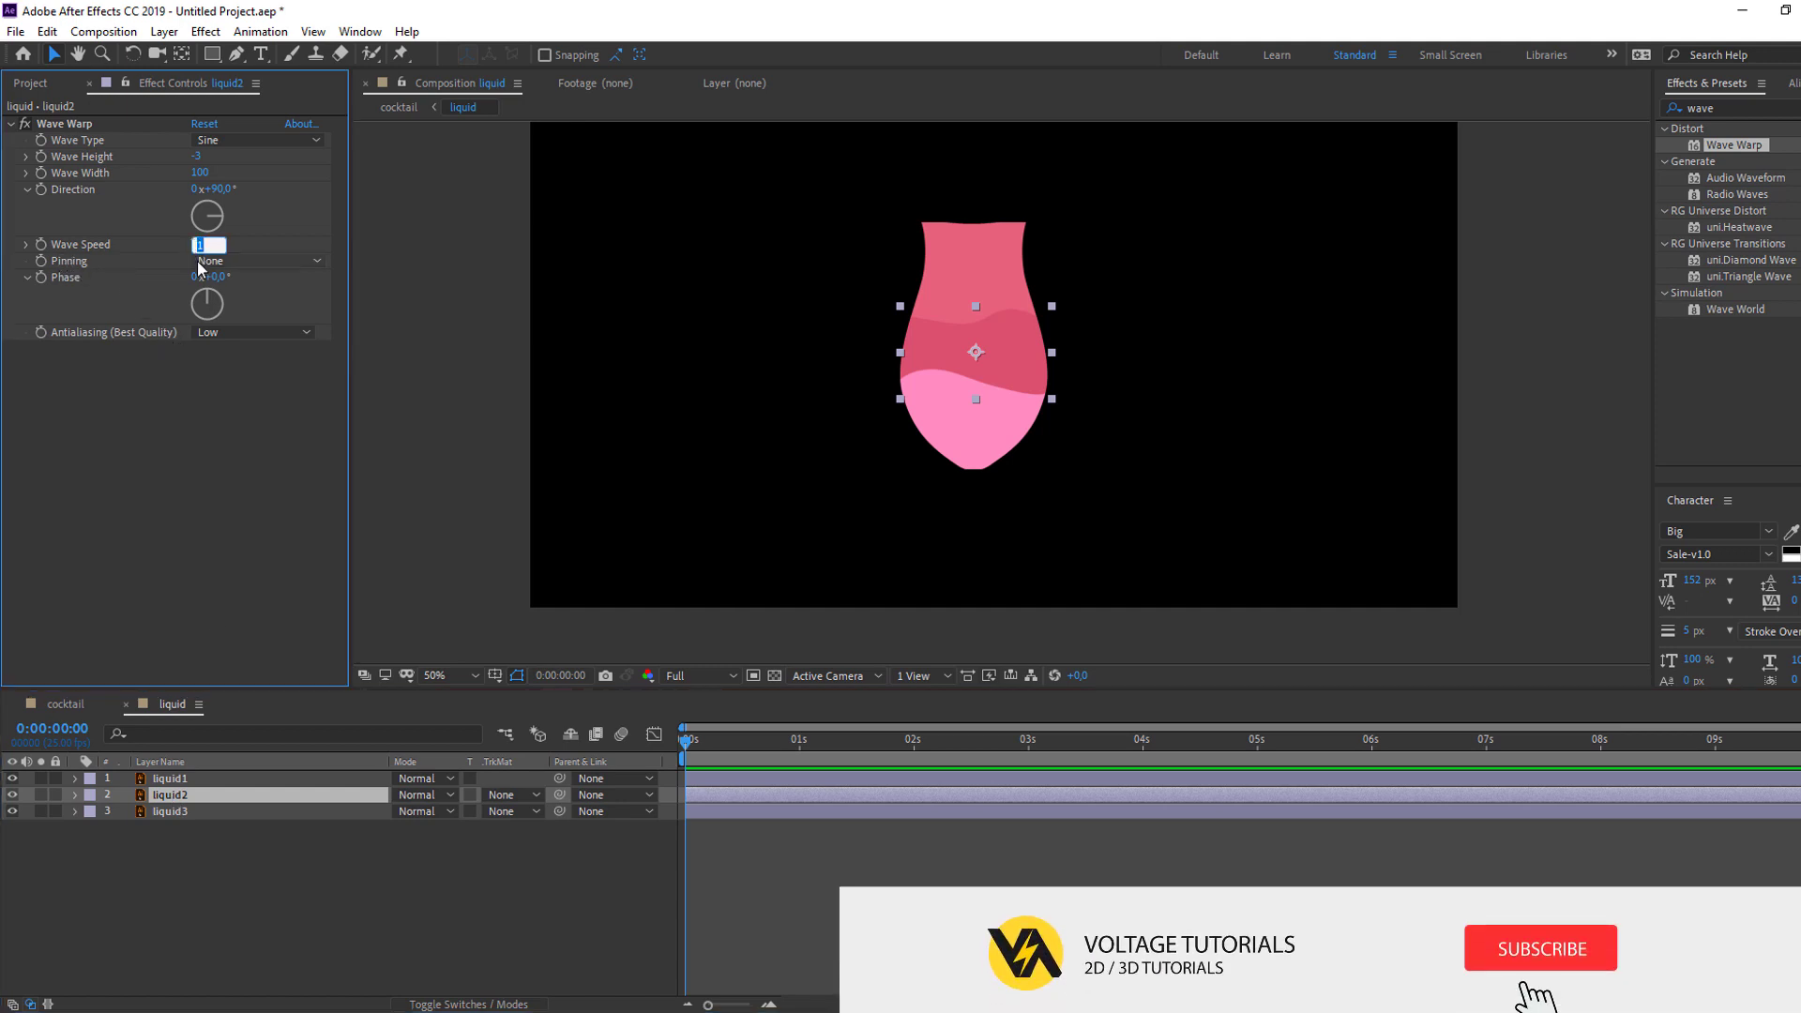
pyautogui.write('1/')
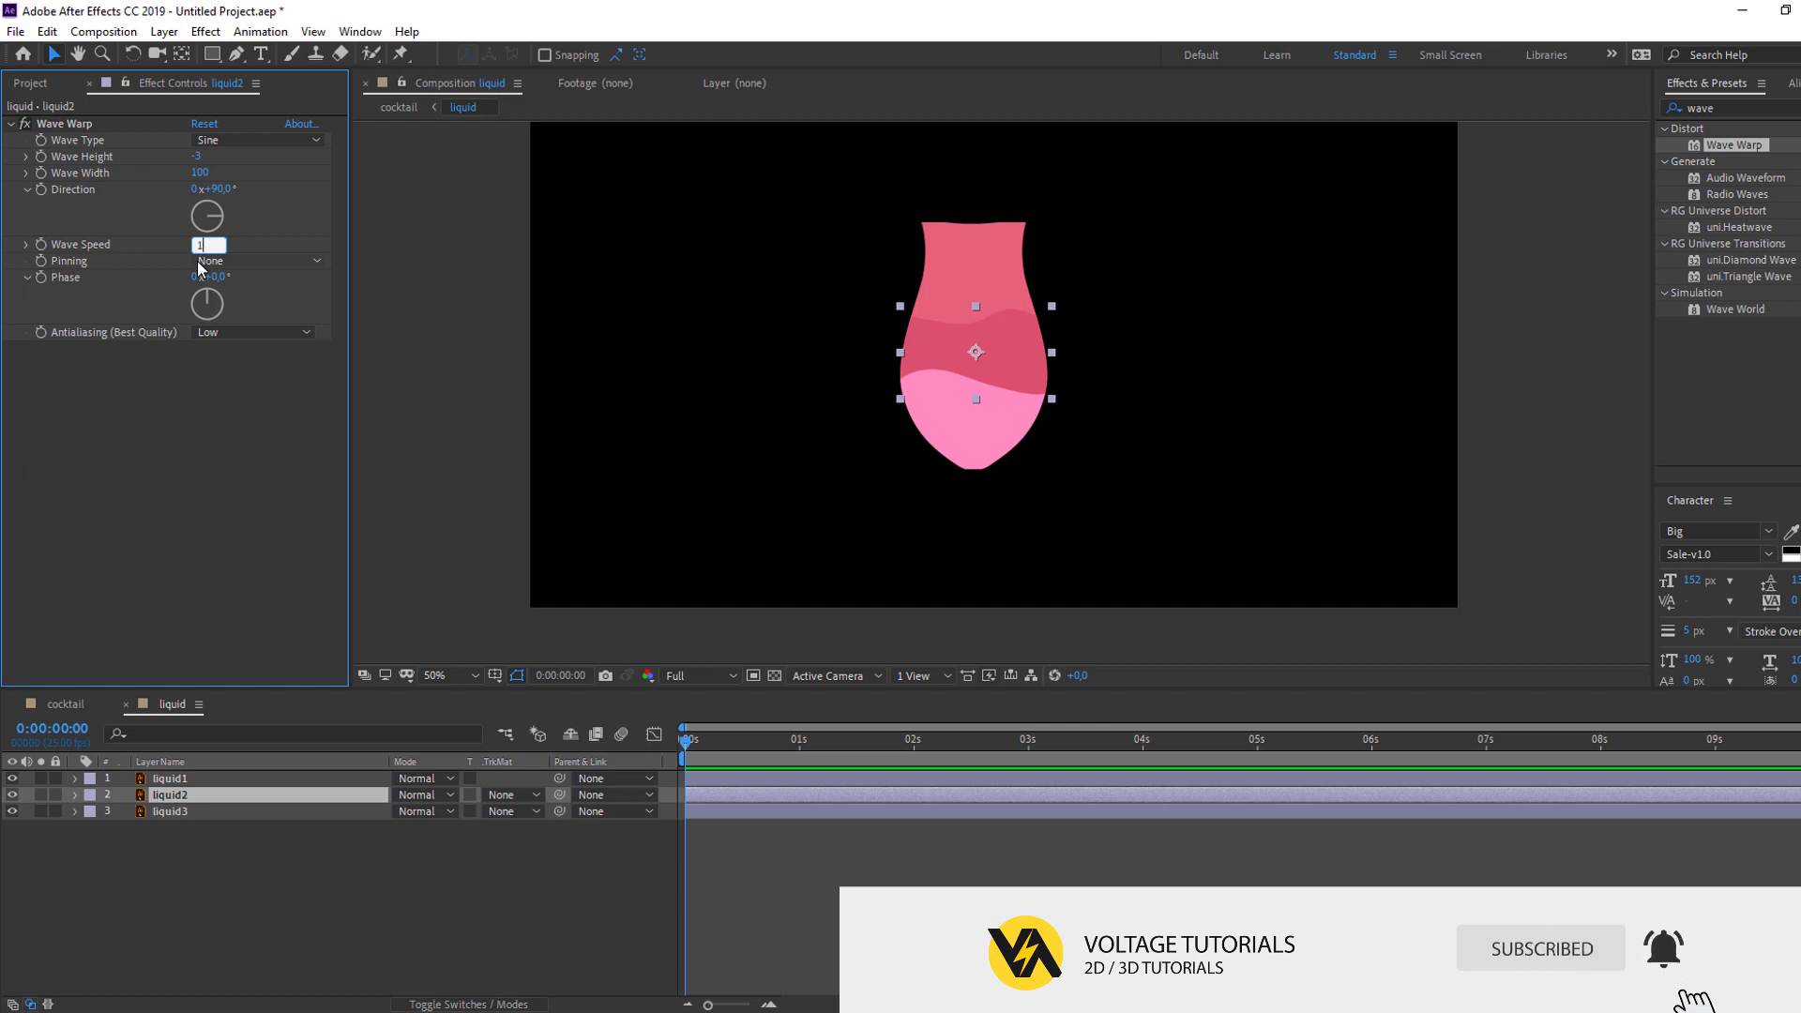
pyautogui.press('BackSpace')
pyautogui.write(',5')
pyautogui.press('Return')
pyautogui.press('space')
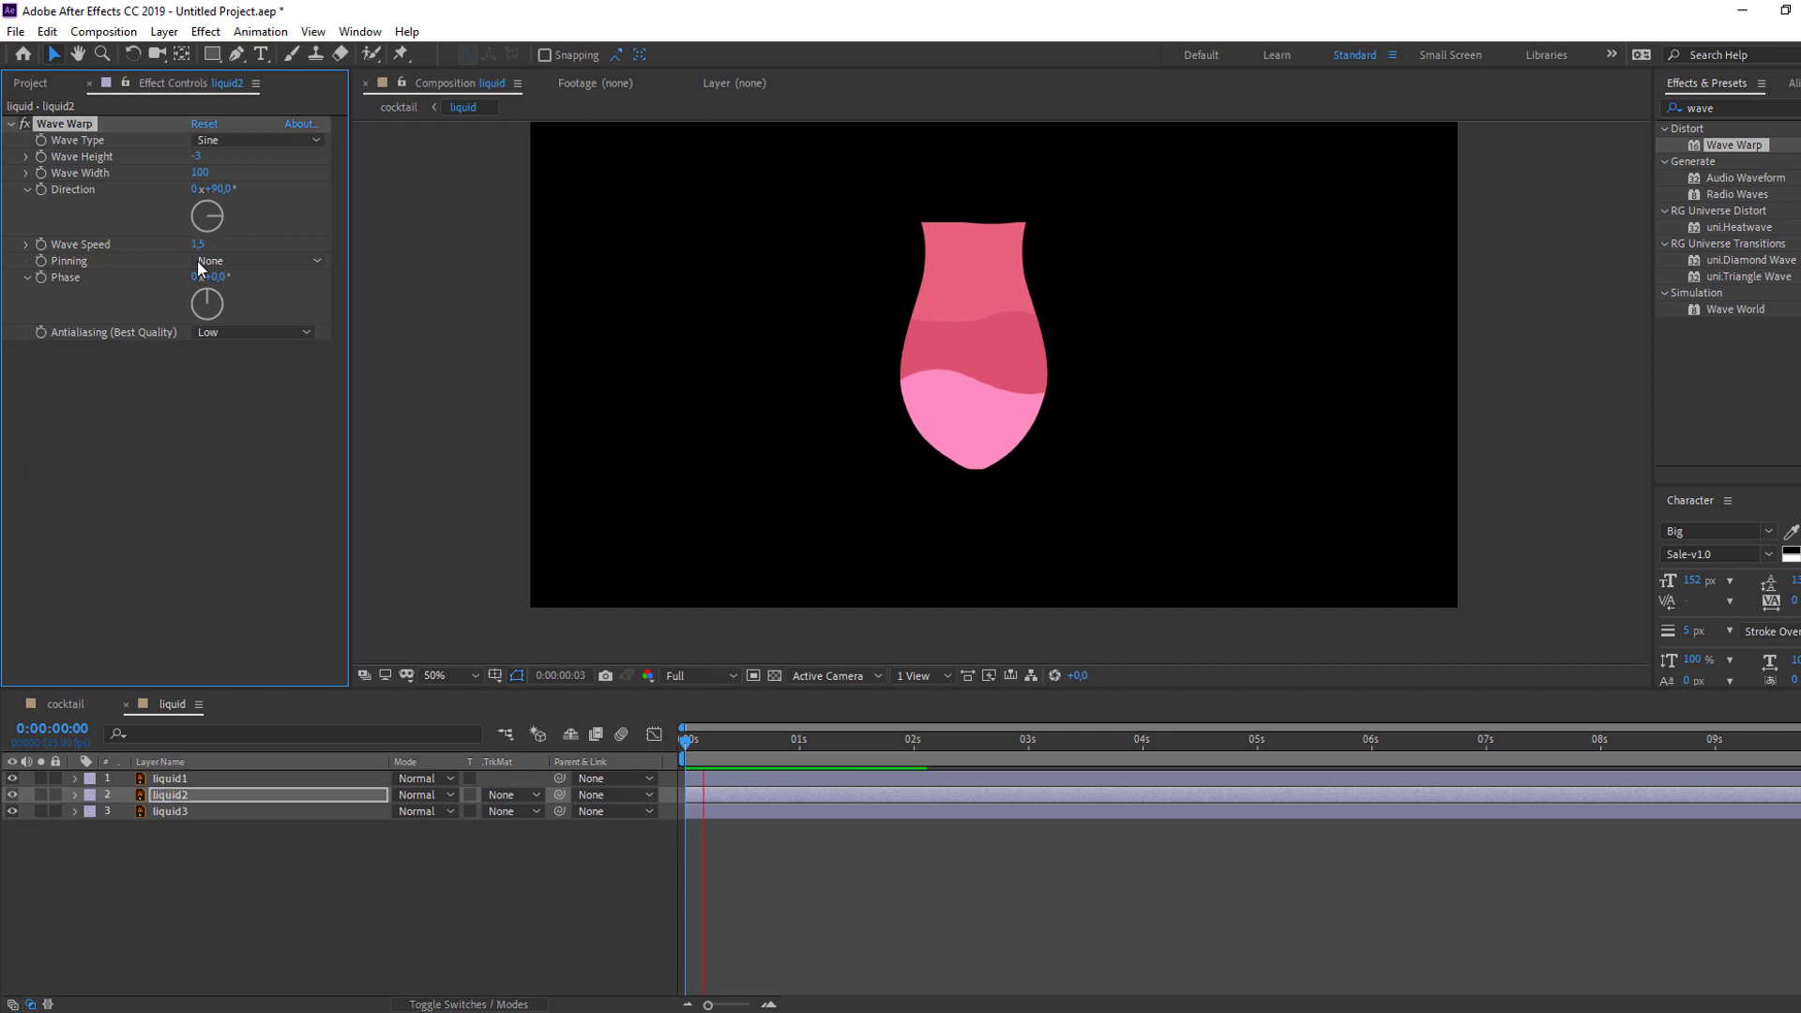
pyautogui.press('space')
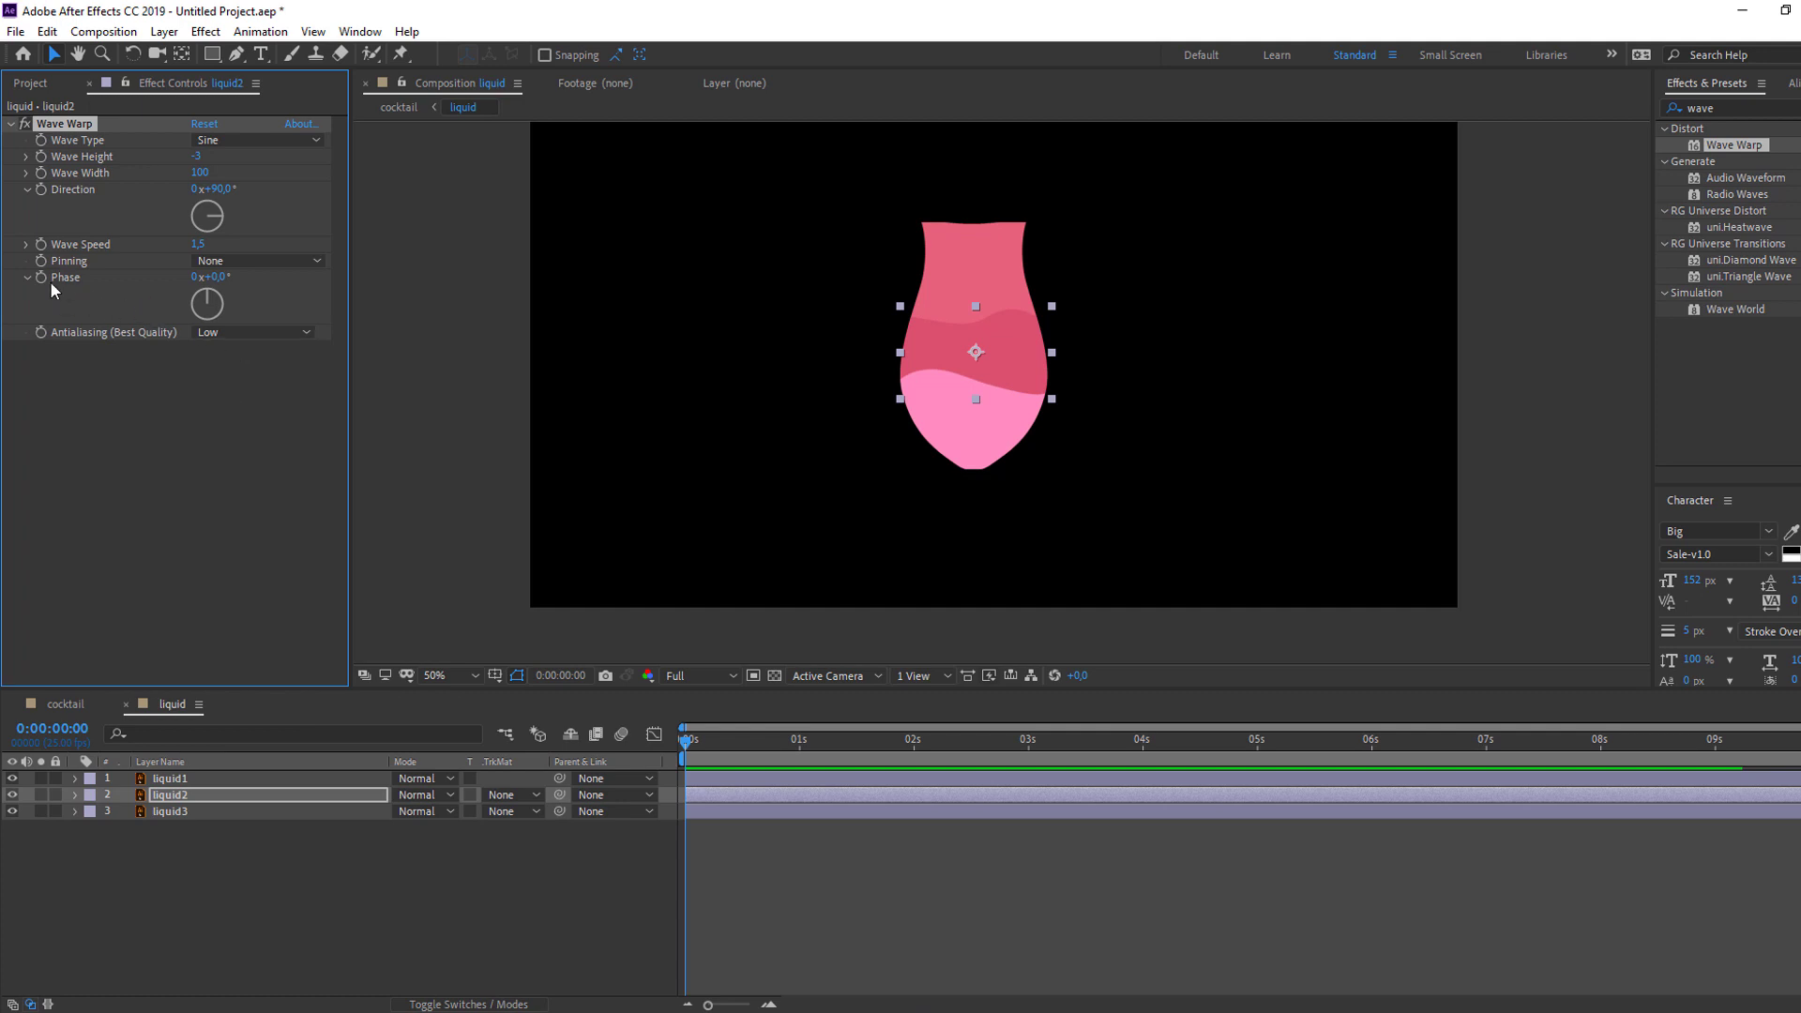
# Step: Set liquid2's Phase to -2 revolutions, preview, and return to the start
pyautogui.click(194, 278)
pyautogui.write('-2')
pyautogui.press('Return')
pyautogui.press('space')
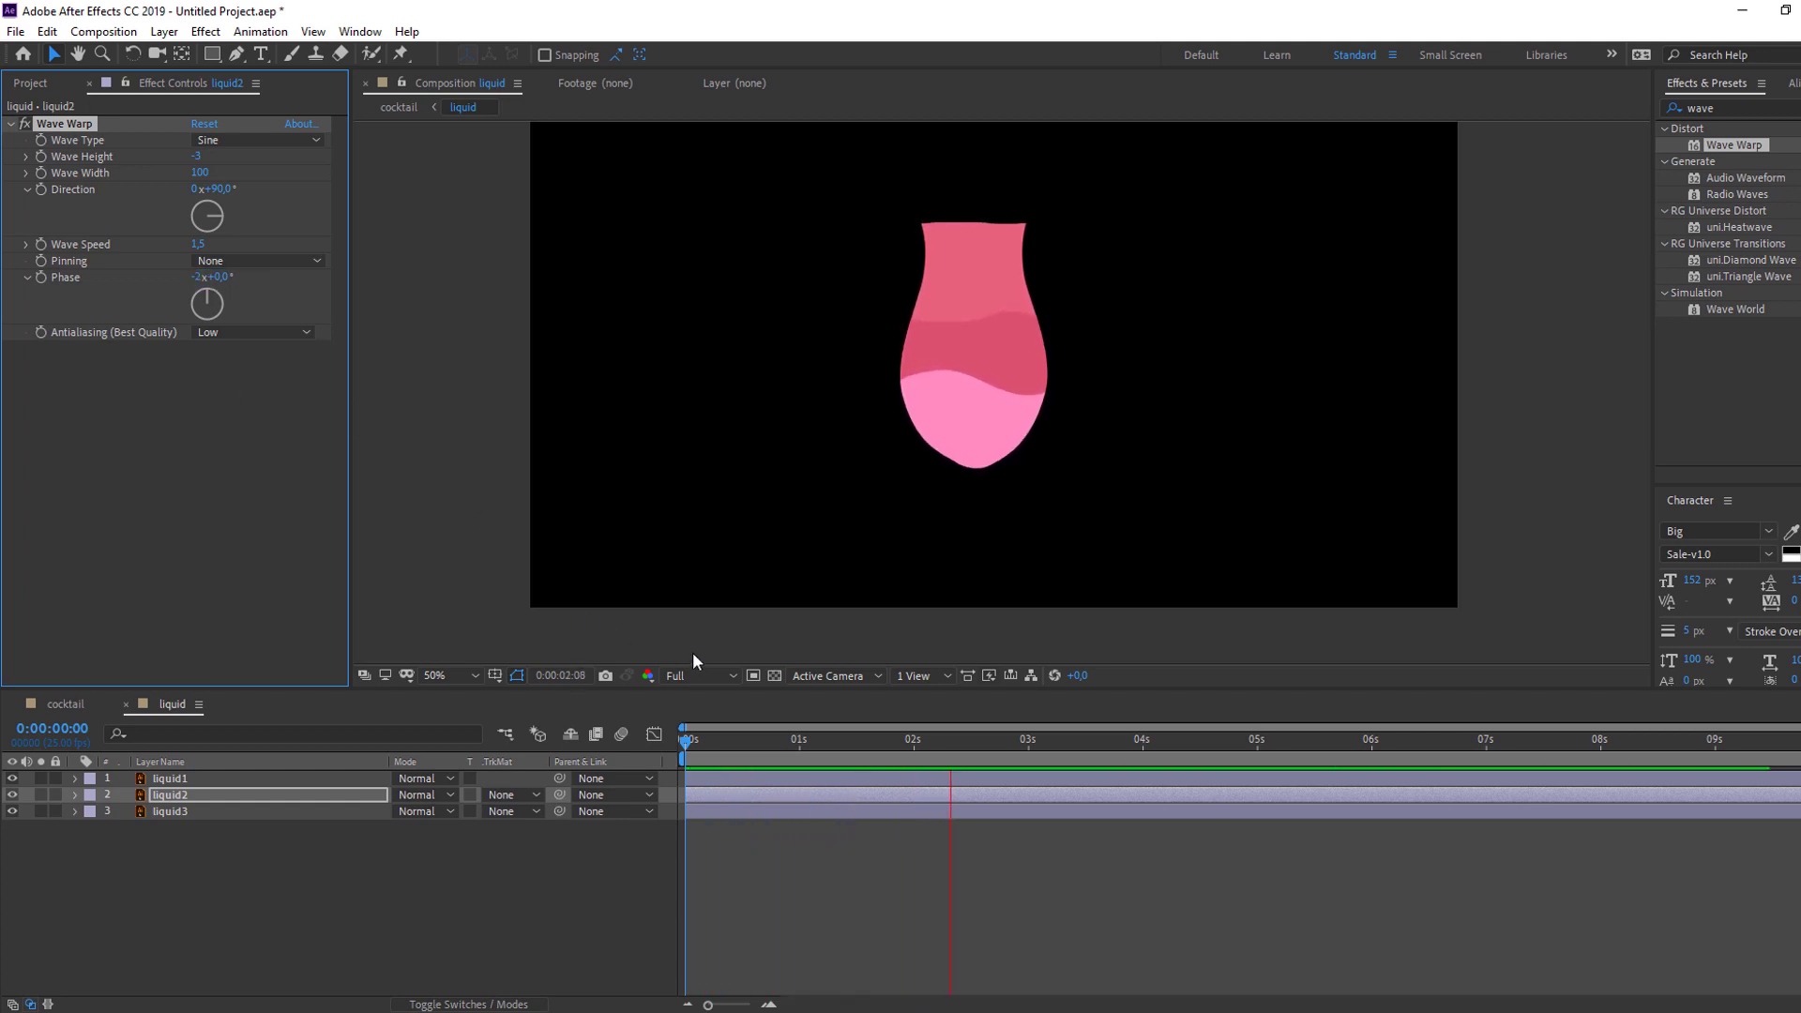
pyautogui.click(873, 741)
pyautogui.press('Home')
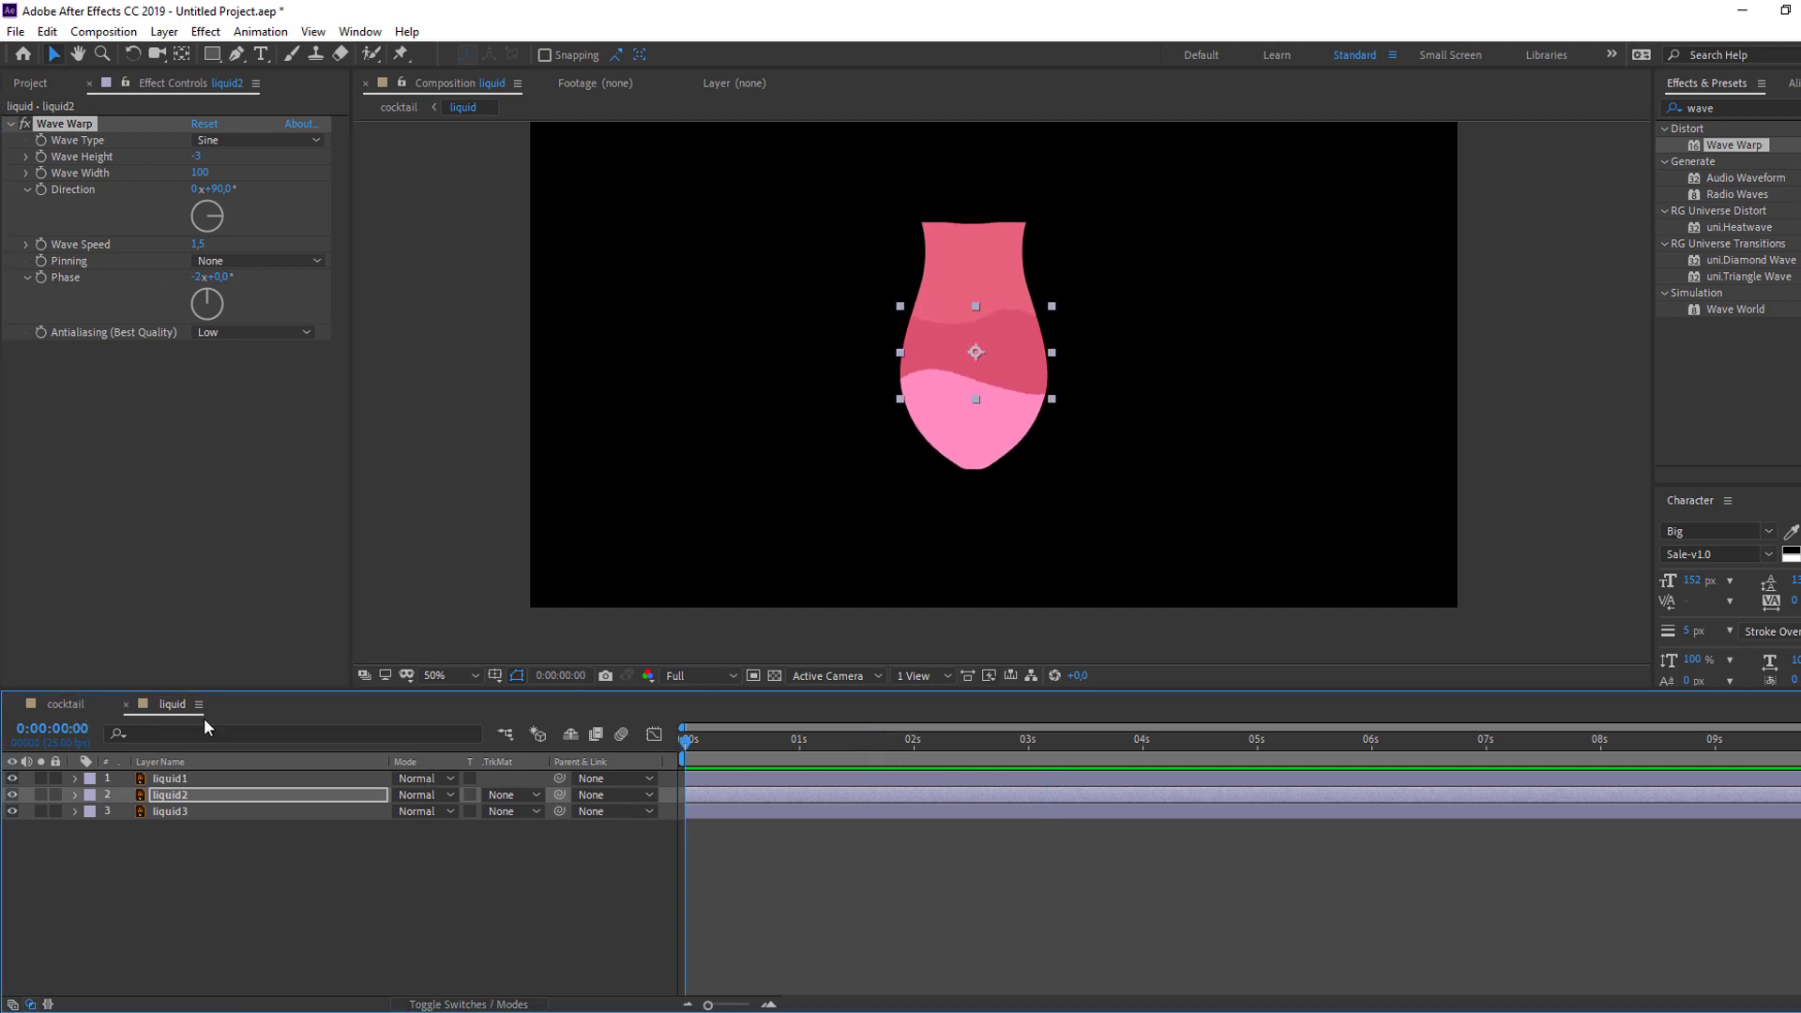
# Step: Back in cocktail, show the red layer, duplicate it, and move liquid above red
pyautogui.click(125, 705)
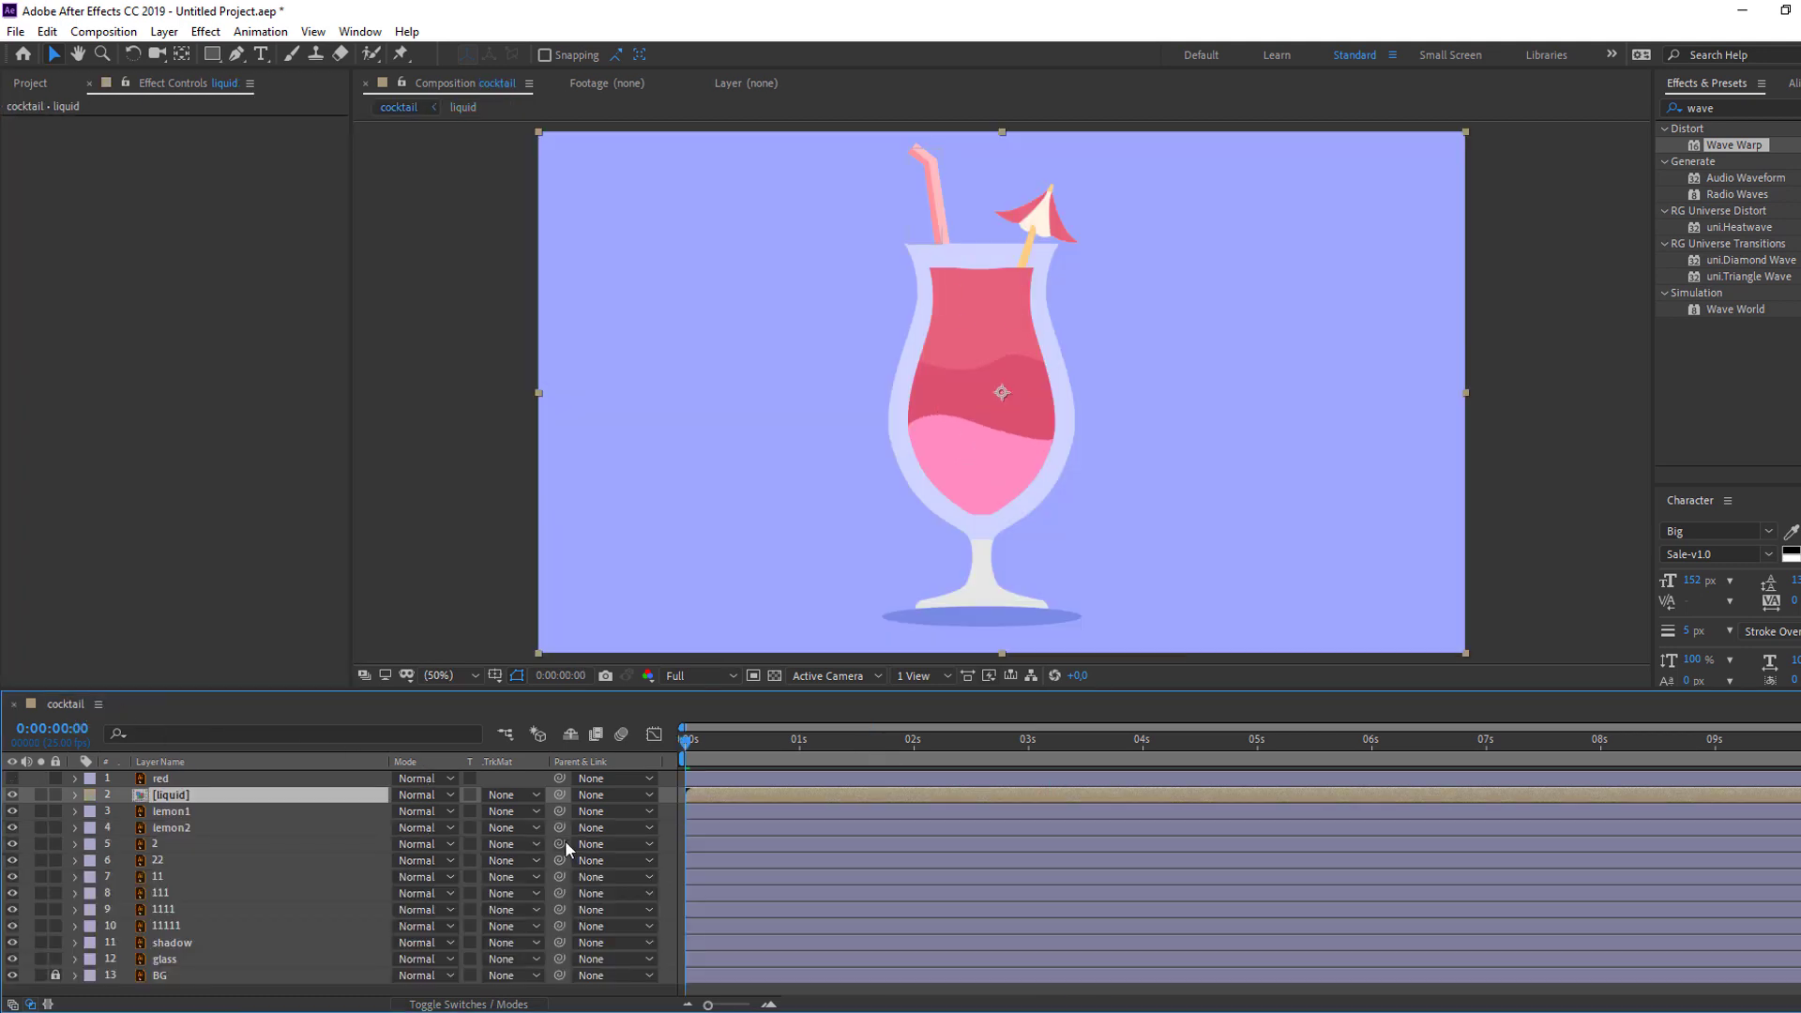
pyautogui.click(157, 785)
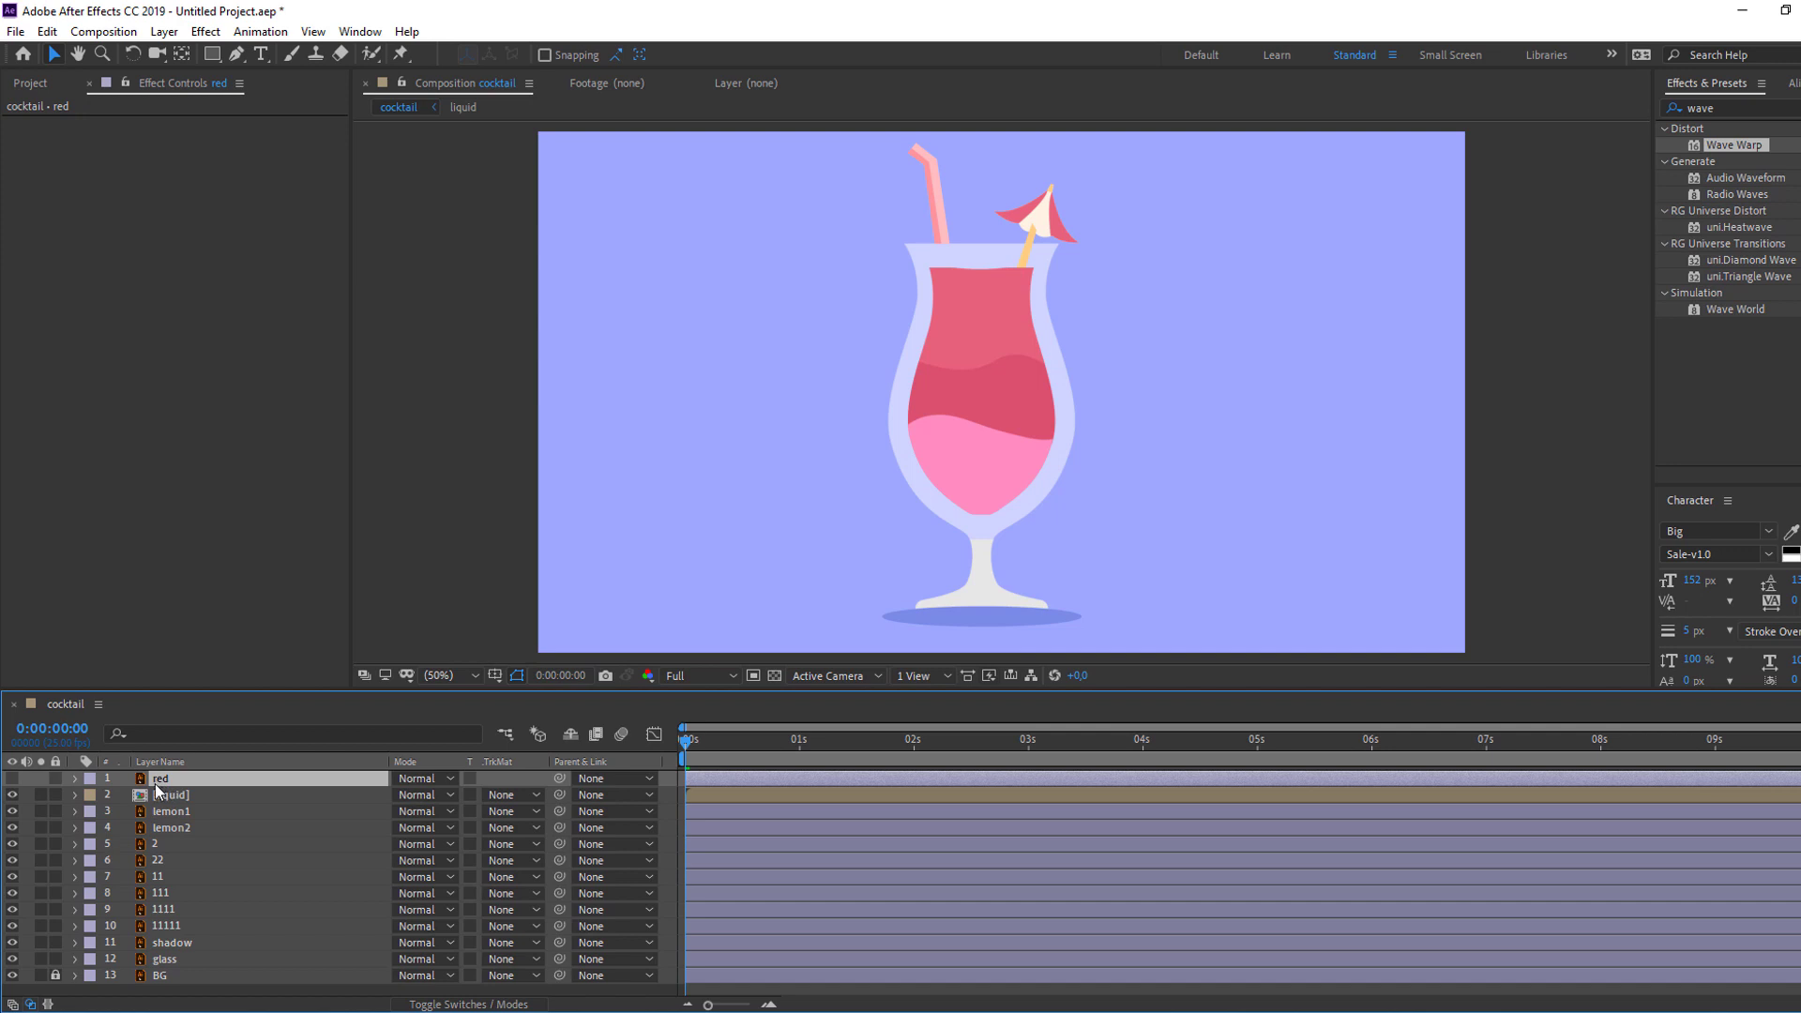
pyautogui.click(13, 780)
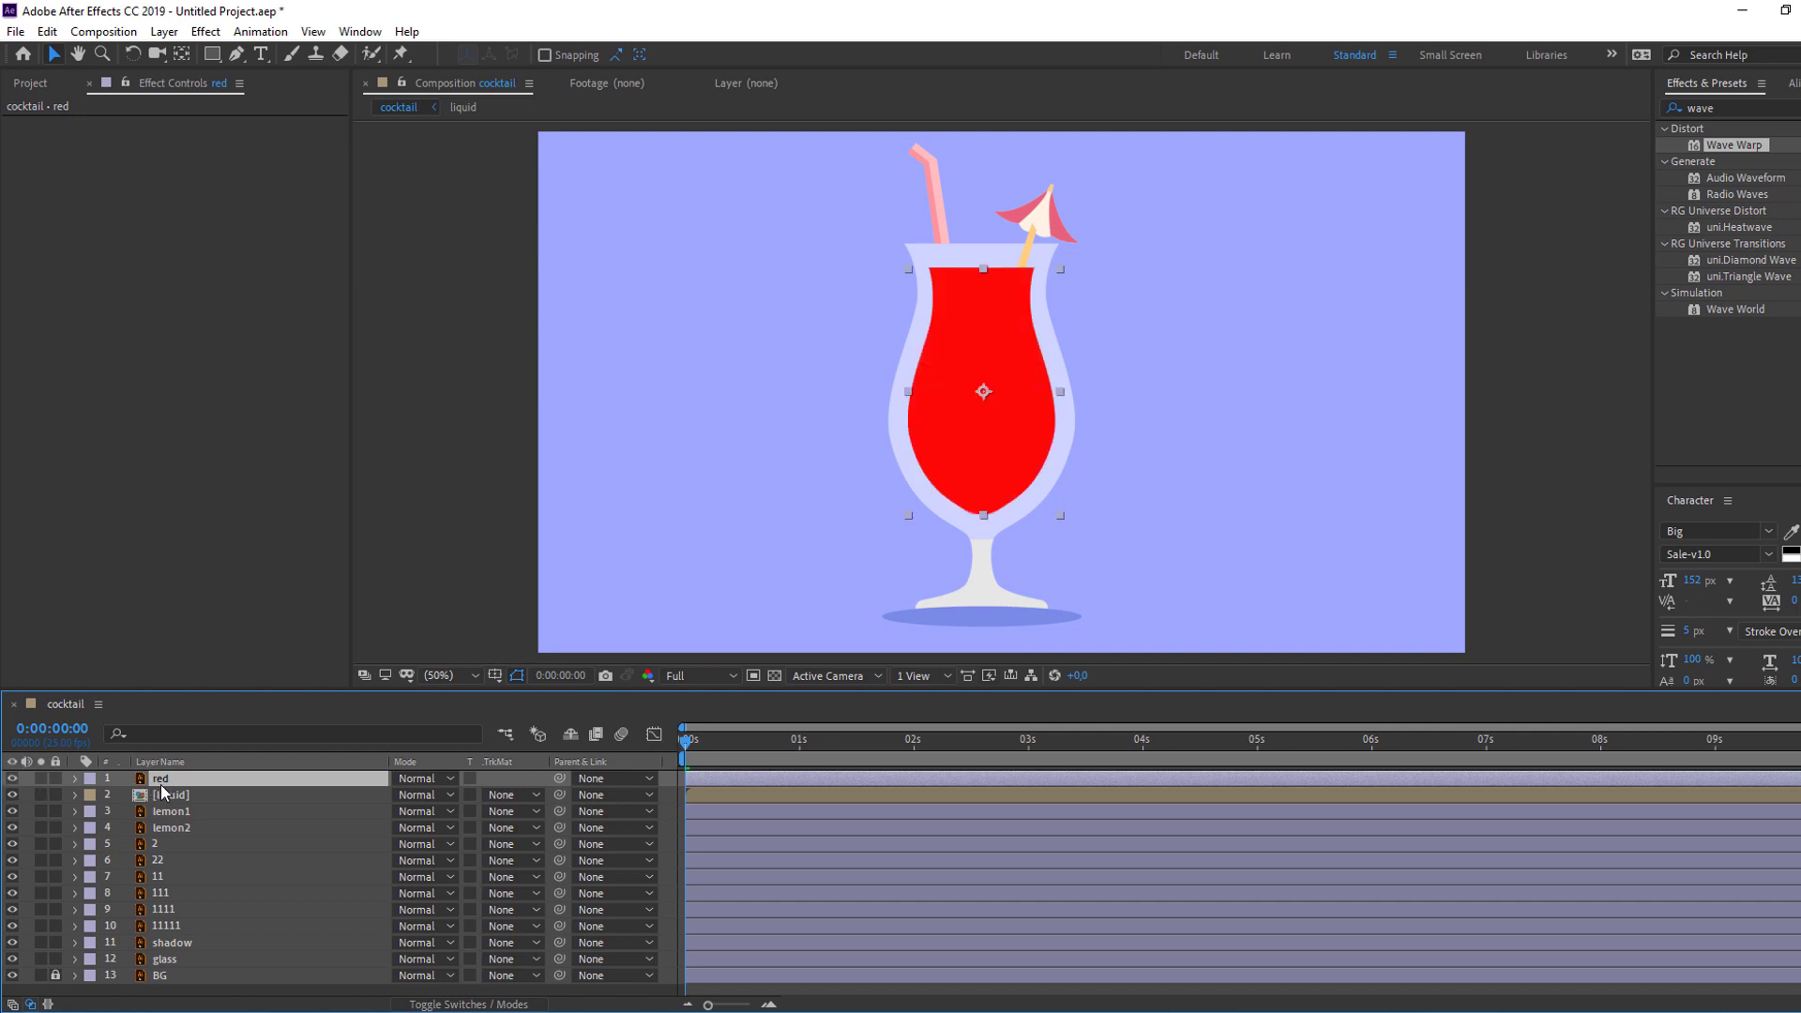
pyautogui.hotkey('ctrl', 'd')
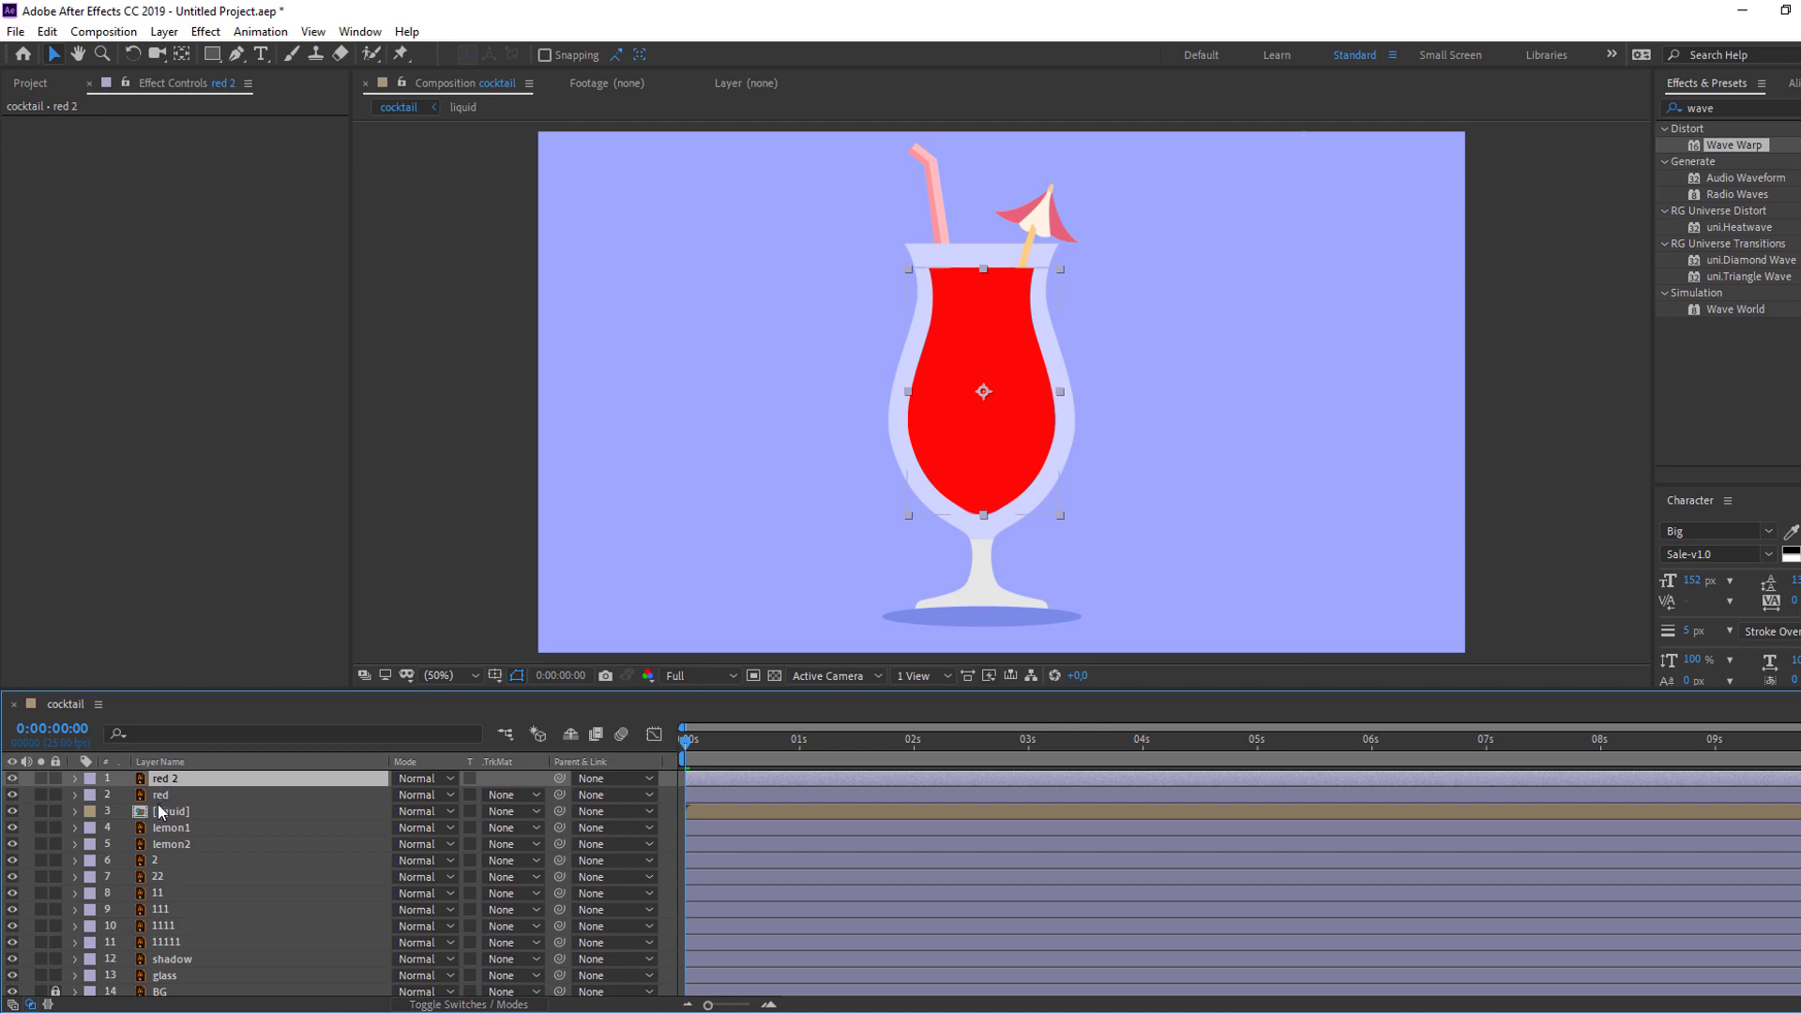
pyautogui.click(170, 814)
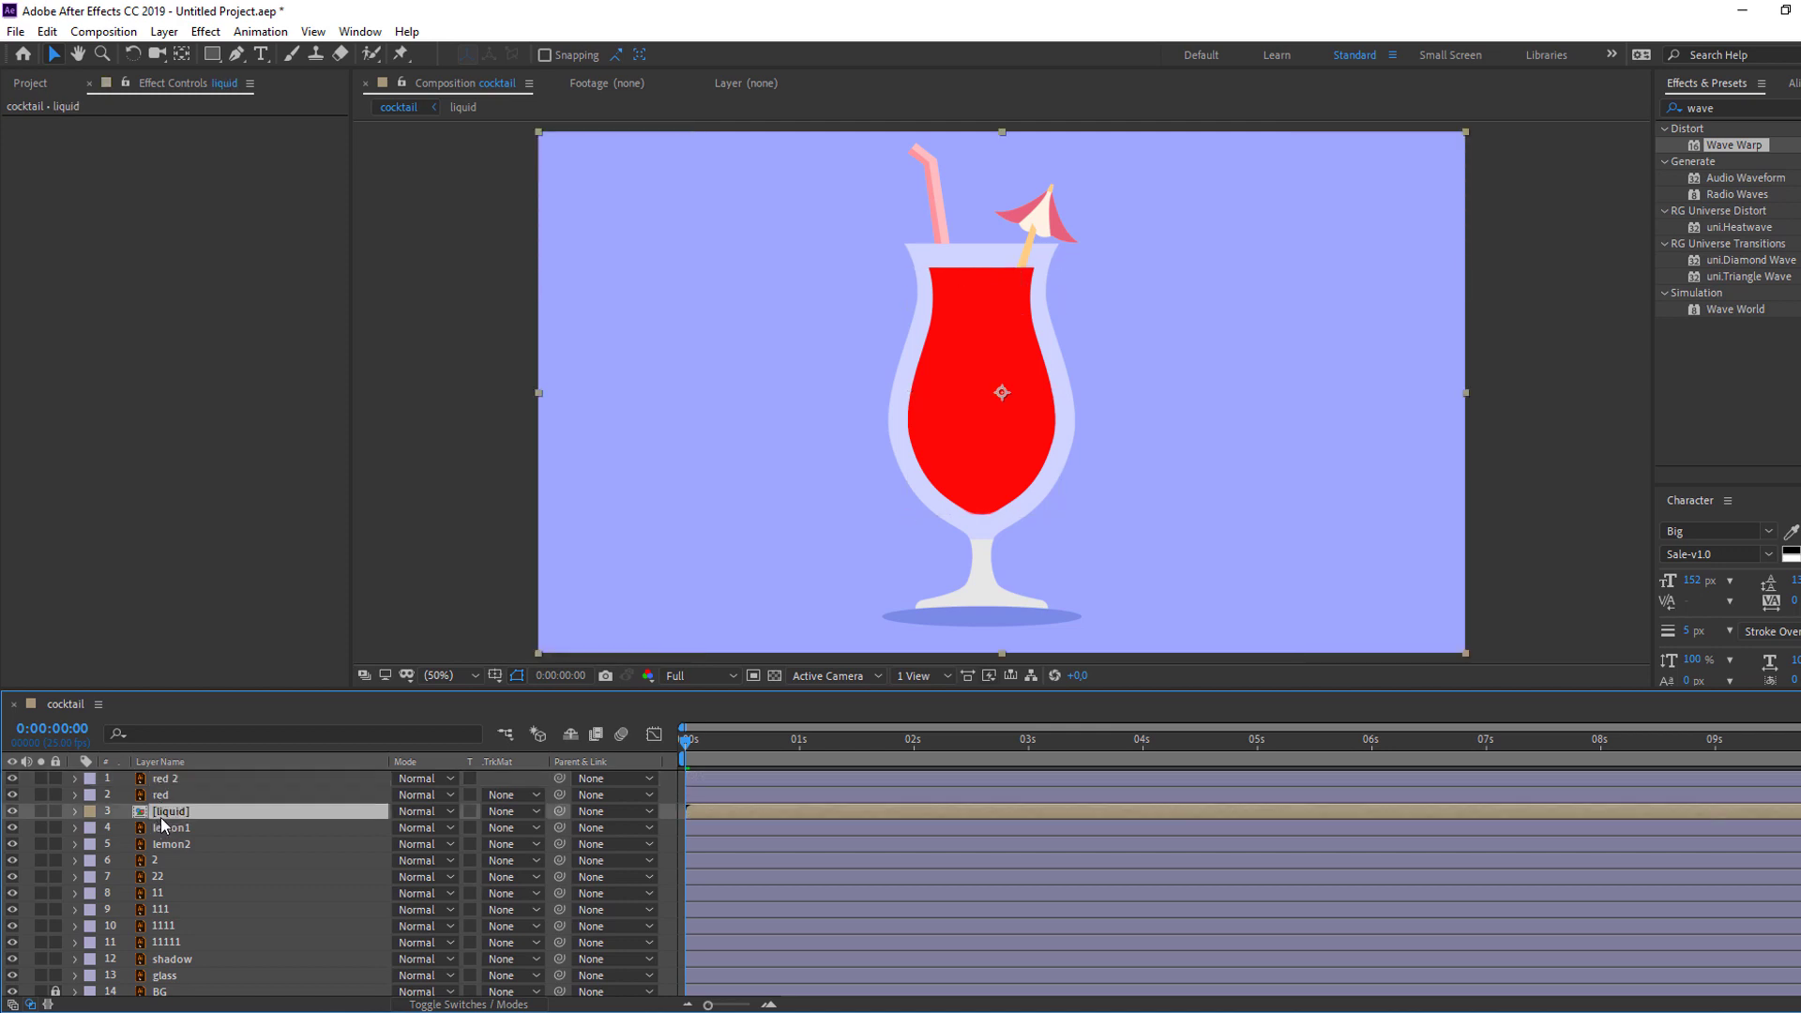
pyautogui.moveTo(167, 818); pyautogui.dragTo(174, 797)
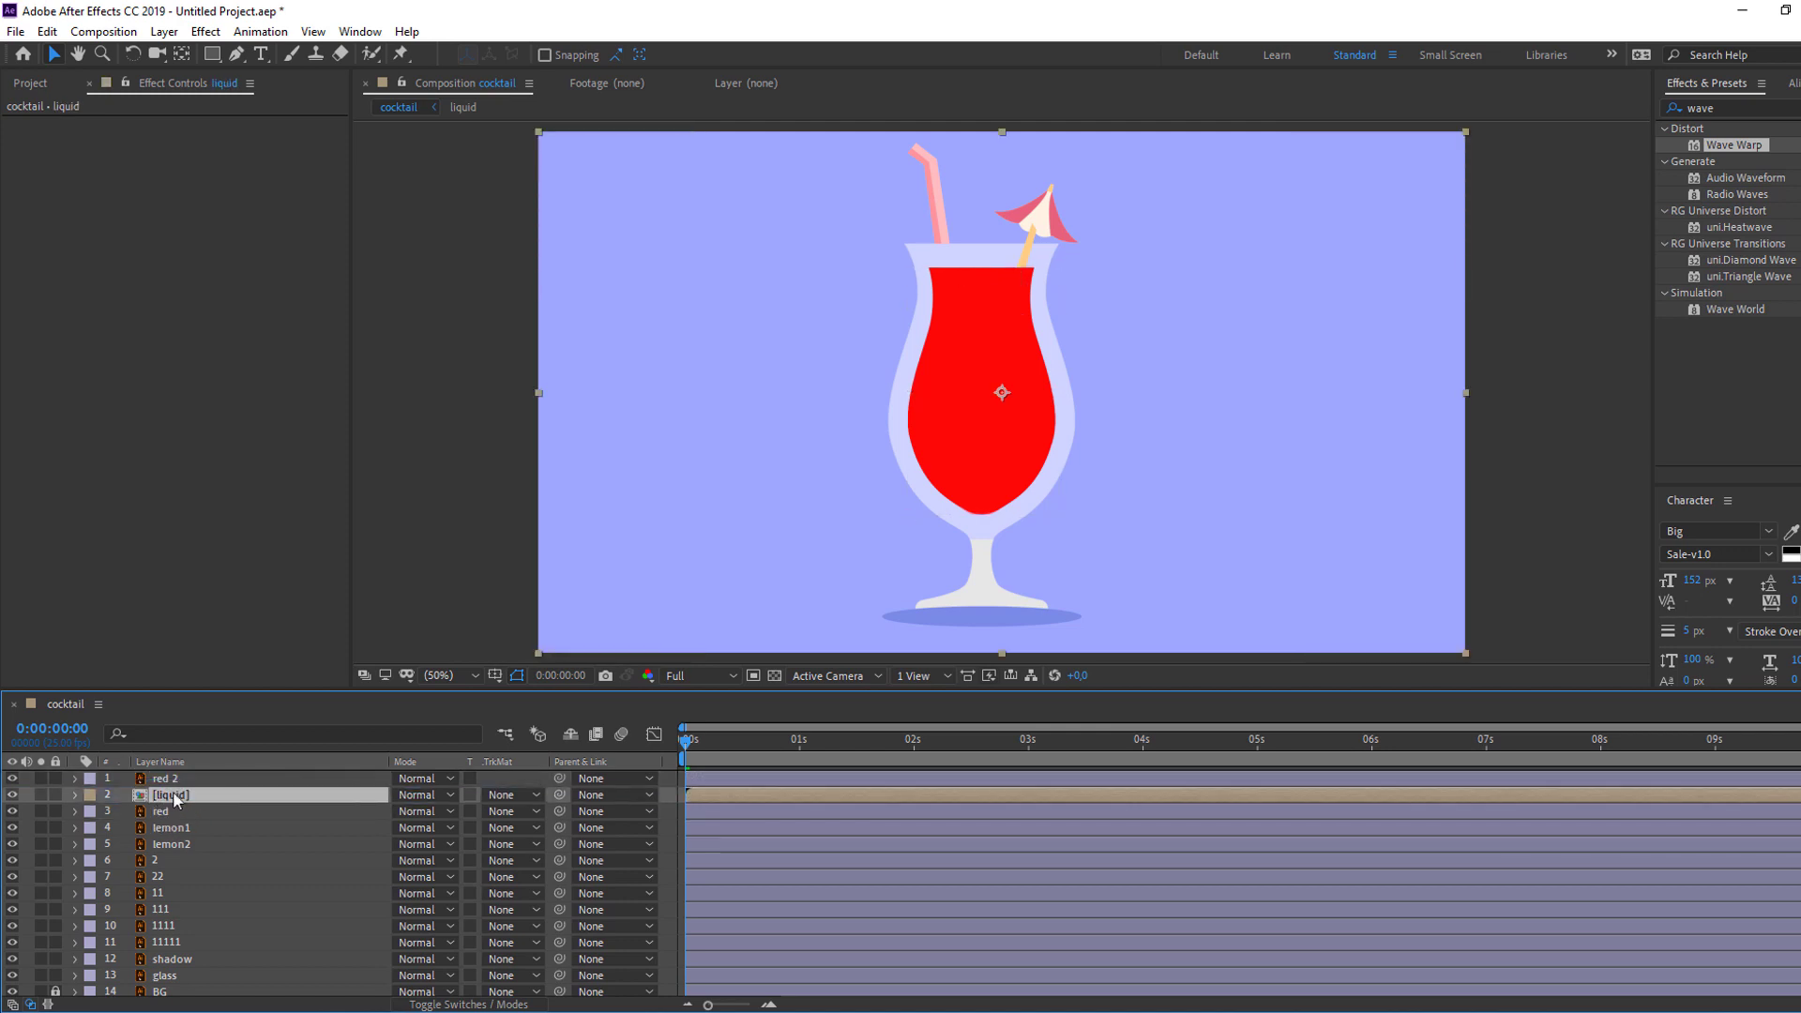
# Step: Set the liquid layer's track matte to Alpha Matte 'red 2' and preview up to 5 seconds
pyautogui.click(452, 1004)
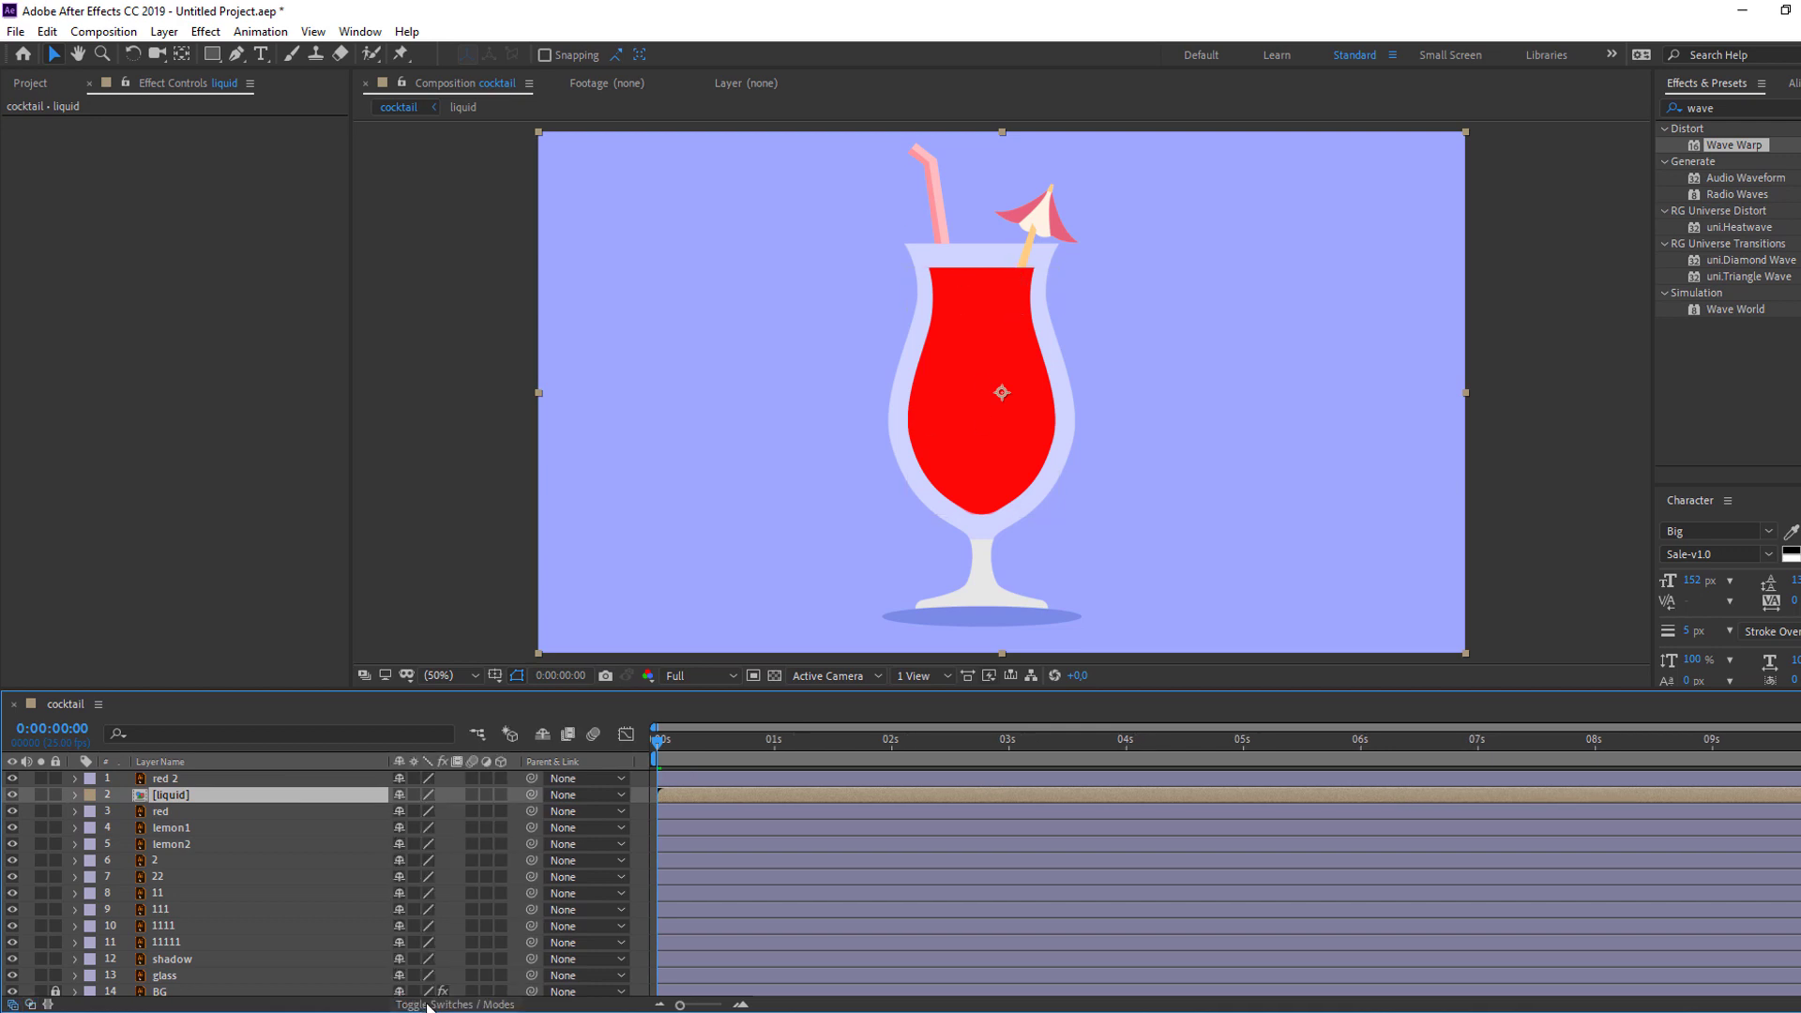
pyautogui.click(457, 1007)
pyautogui.click(457, 1006)
pyautogui.click(457, 1006)
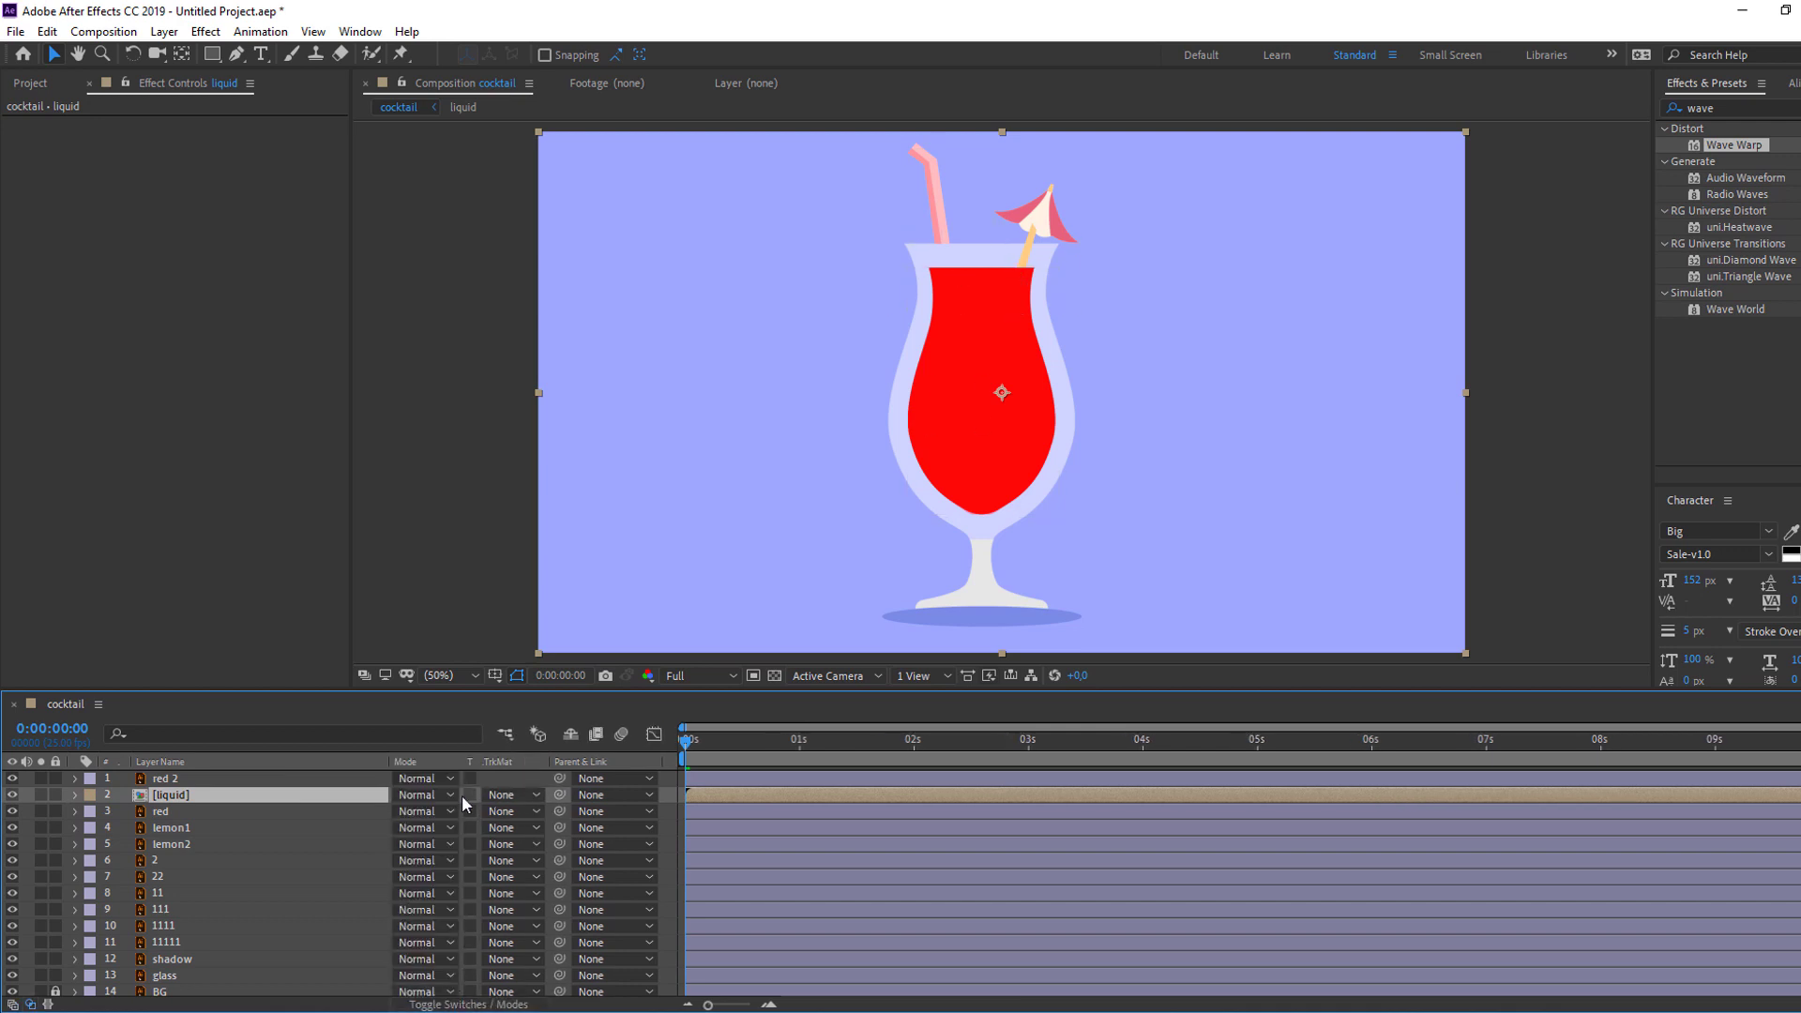
pyautogui.click(502, 803)
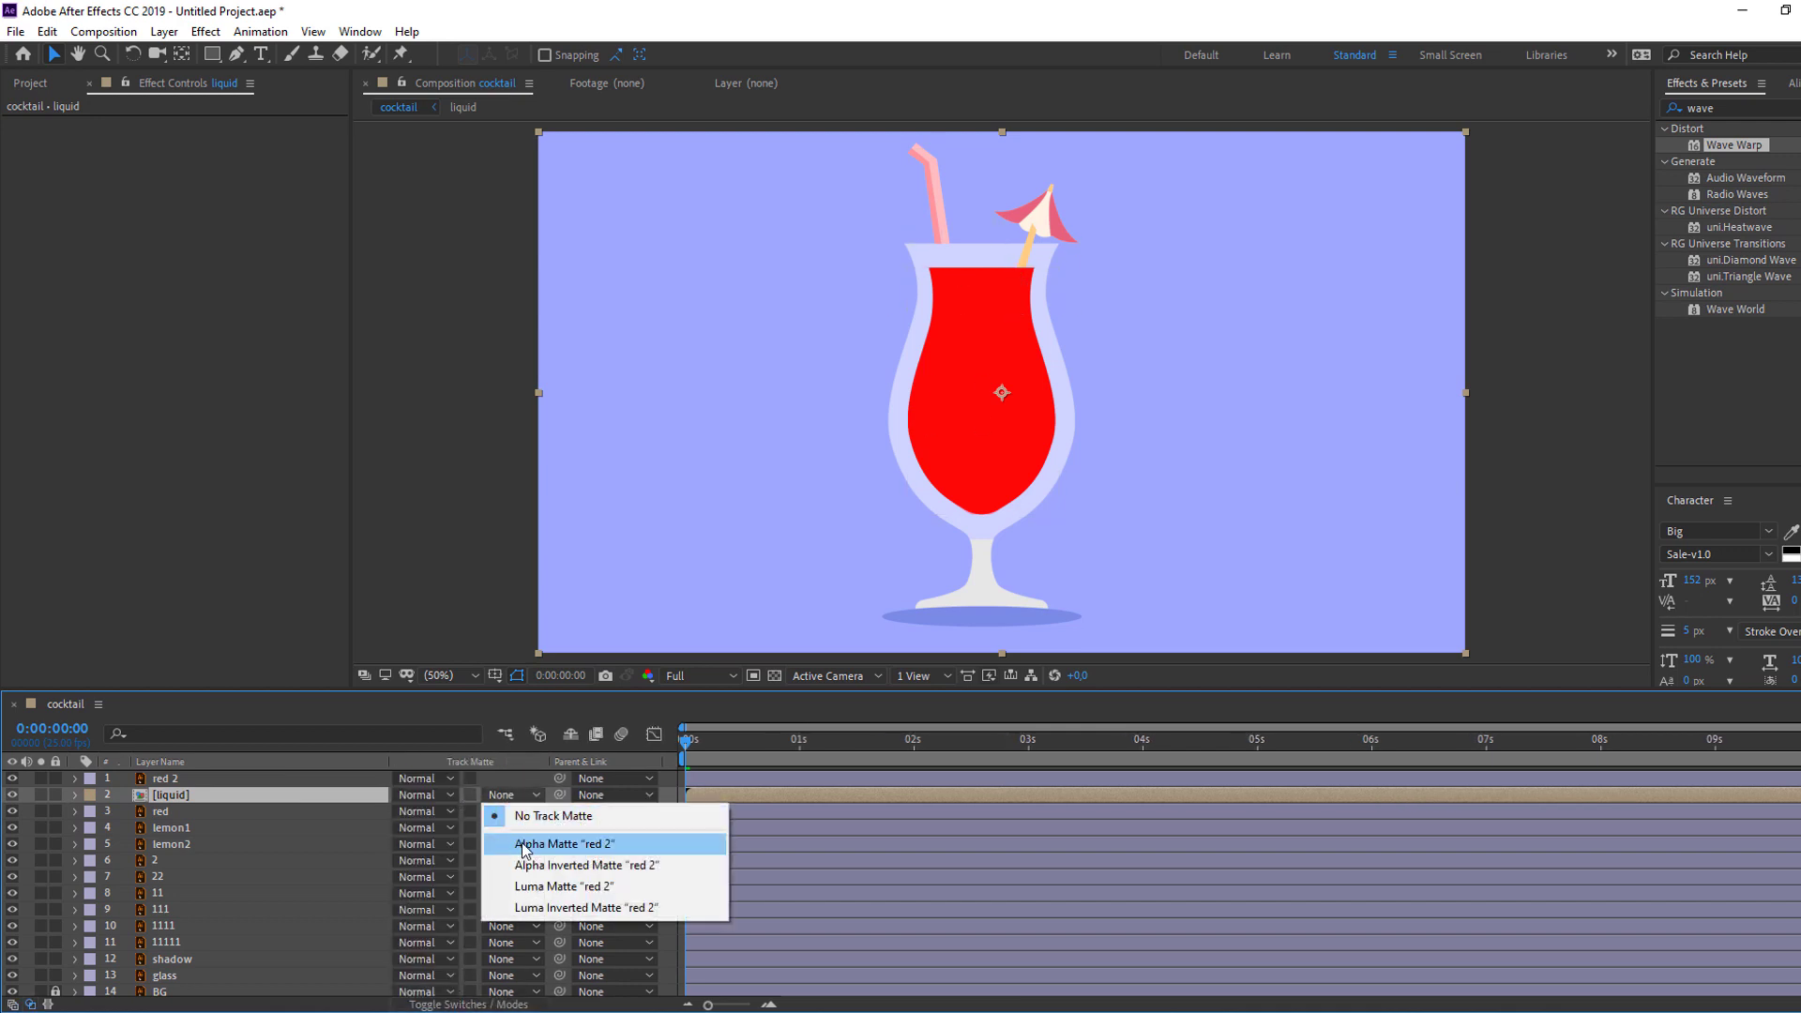
pyautogui.click(562, 847)
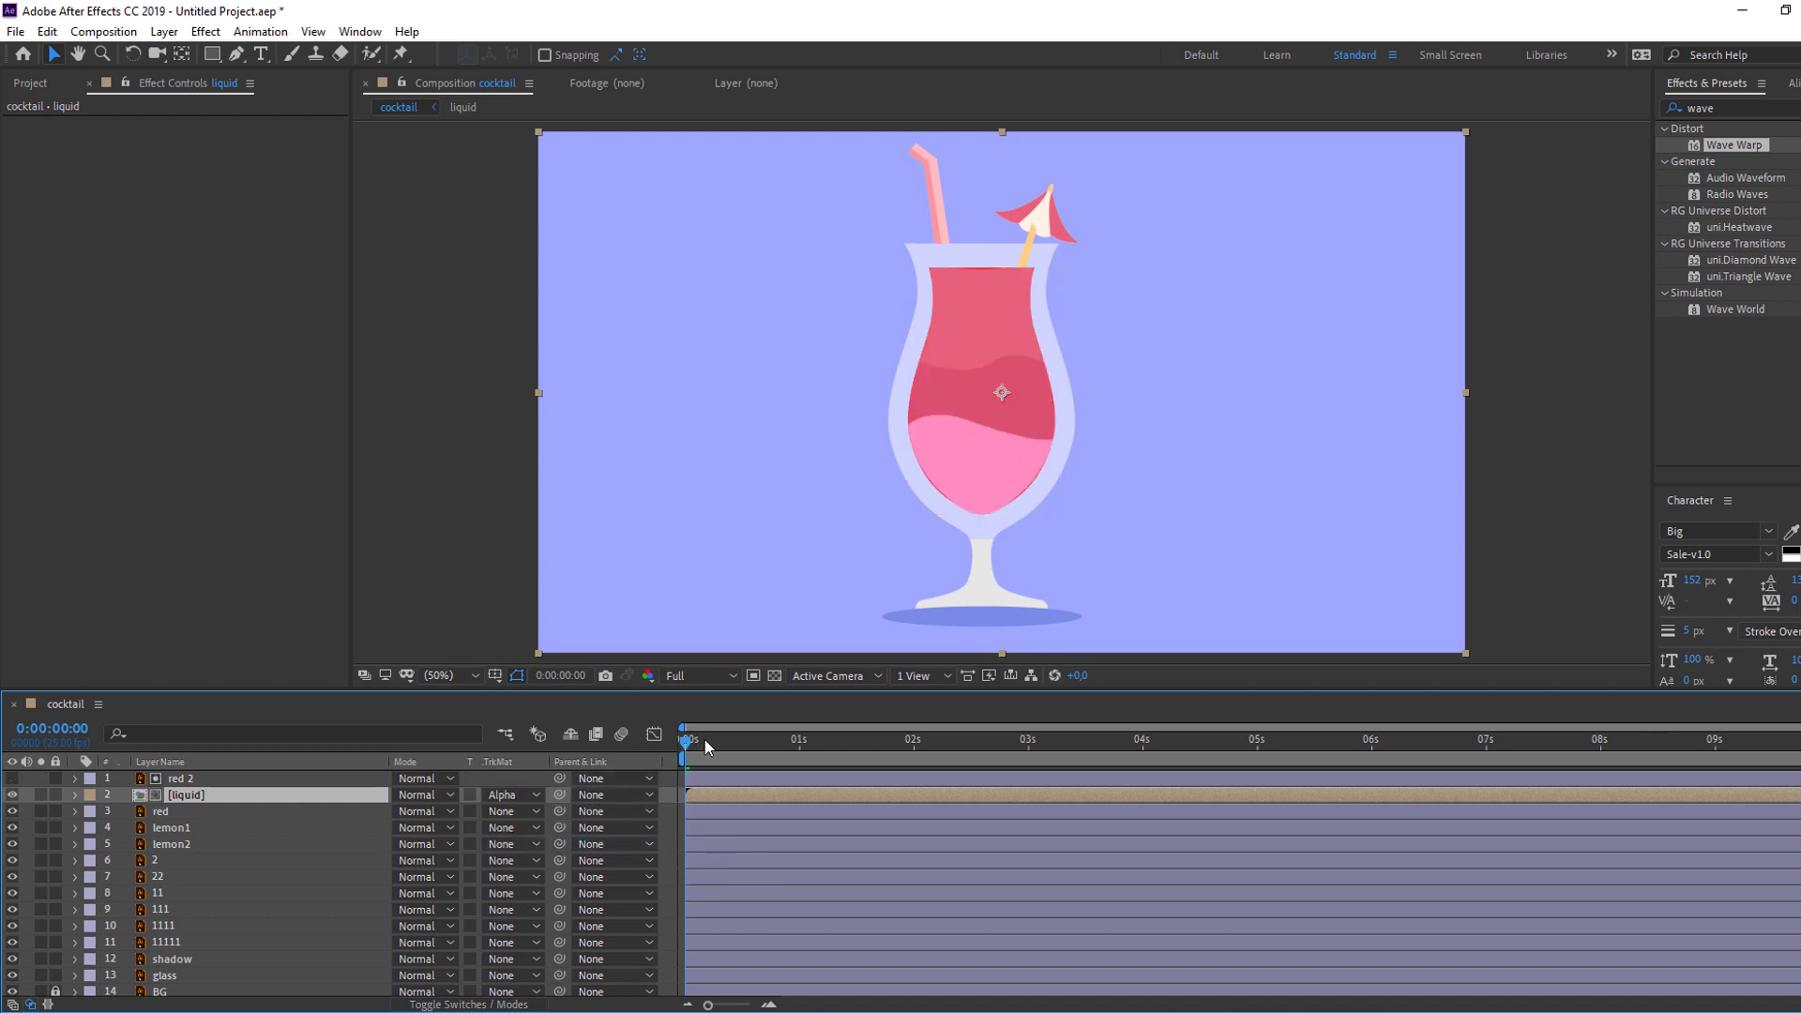
pyautogui.press('space')
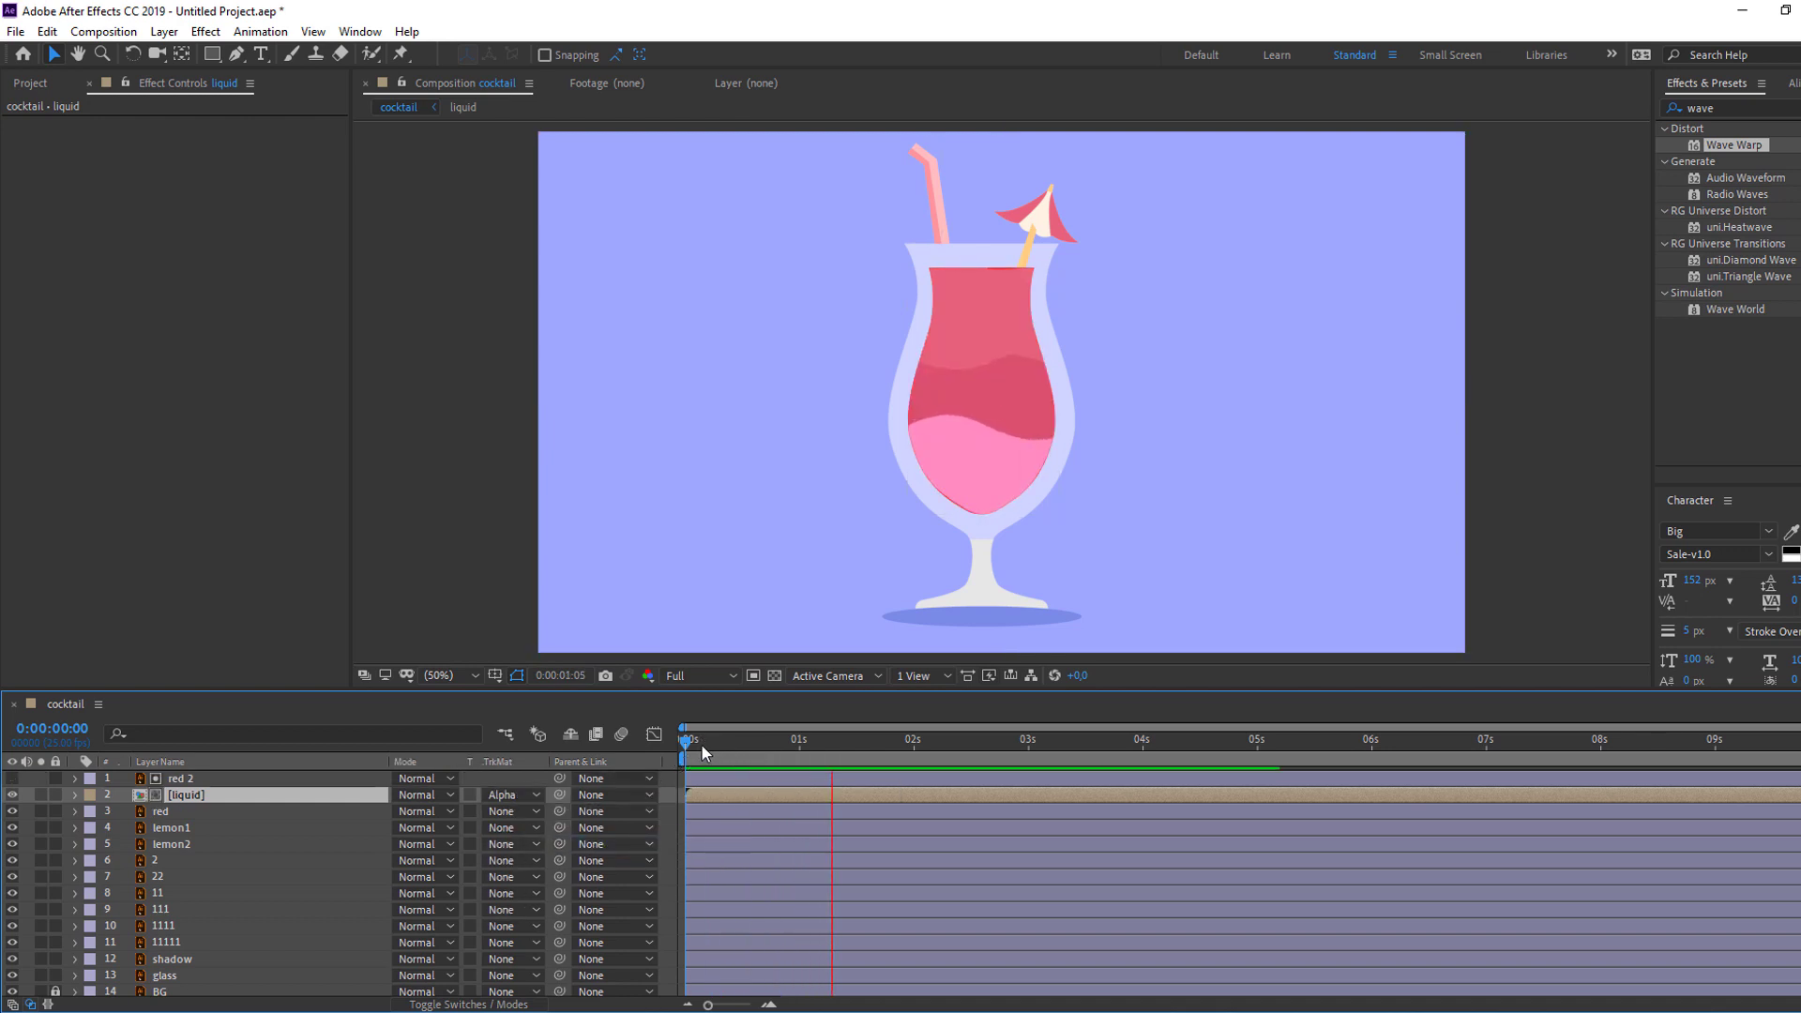
pyautogui.press('space')
pyautogui.moveTo(686, 760); pyautogui.dragTo(970, 769)
pyautogui.moveTo(1223, 775); pyautogui.dragTo(1259, 771)
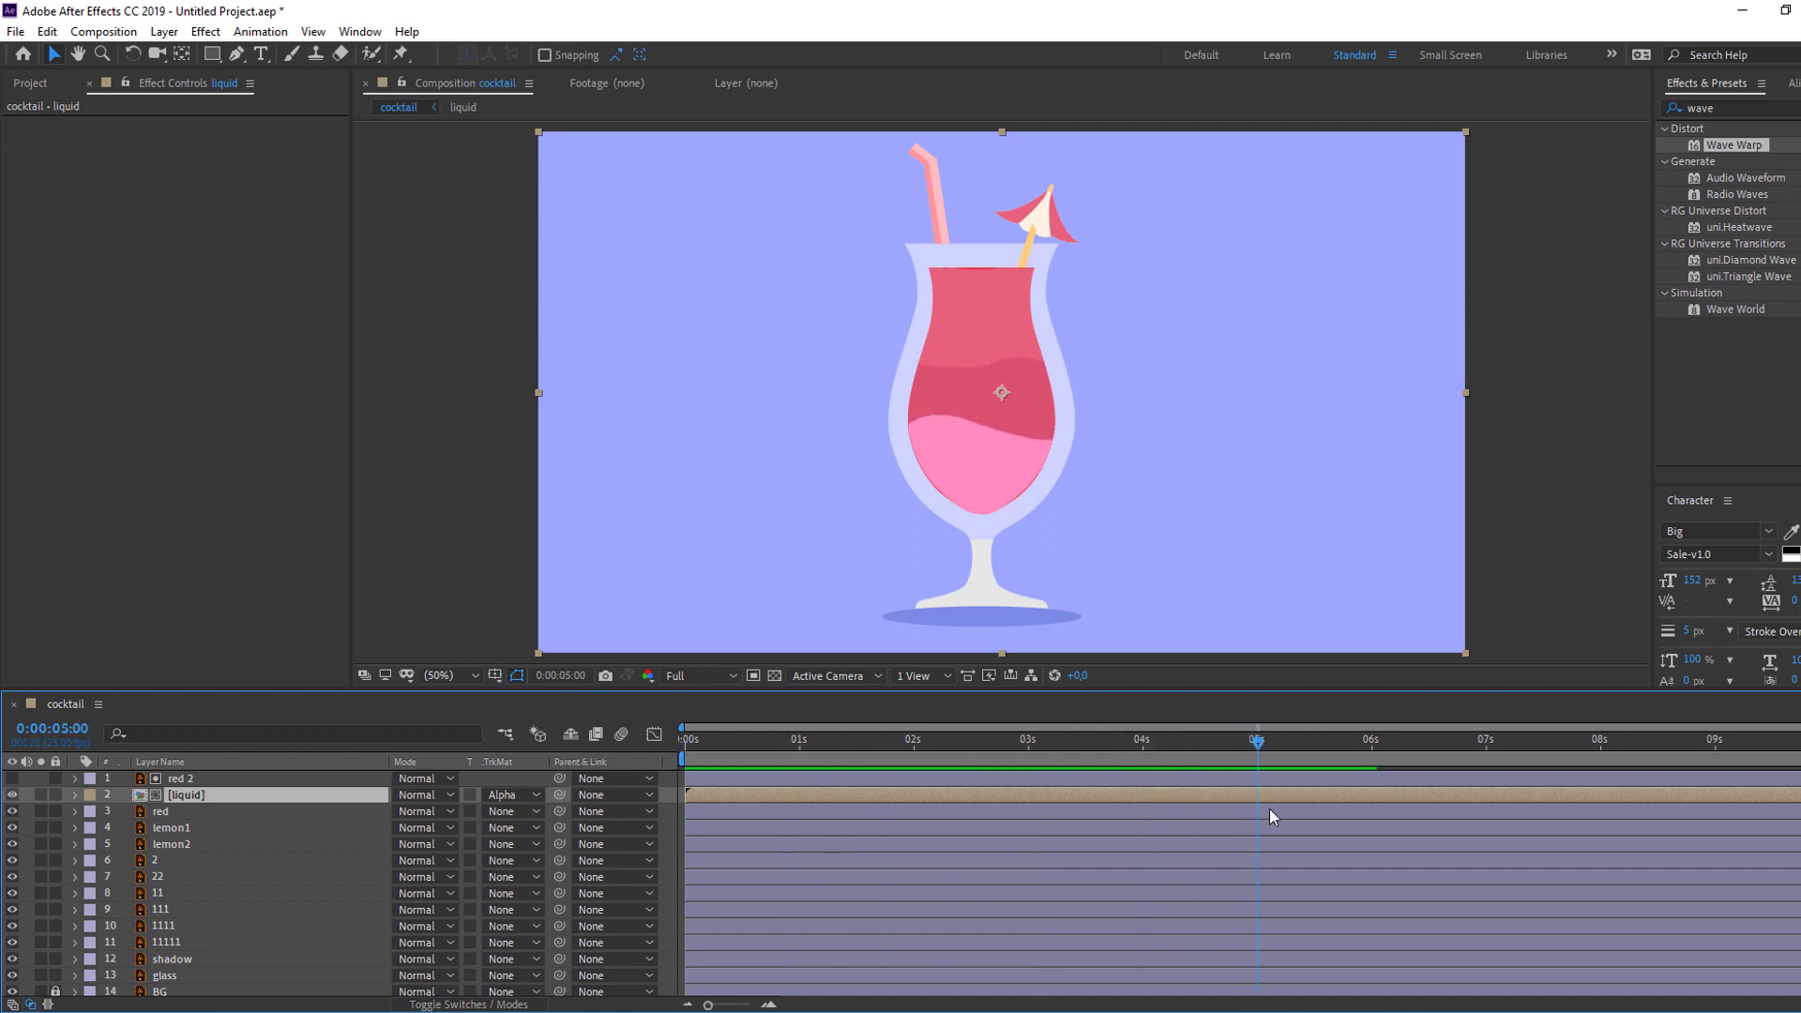
# Step: End the work area at 5 seconds, trim the comp to it, and zoom onto the liquid's bottom edge
pyautogui.press('n')
pyautogui.rightClick(1213, 763)
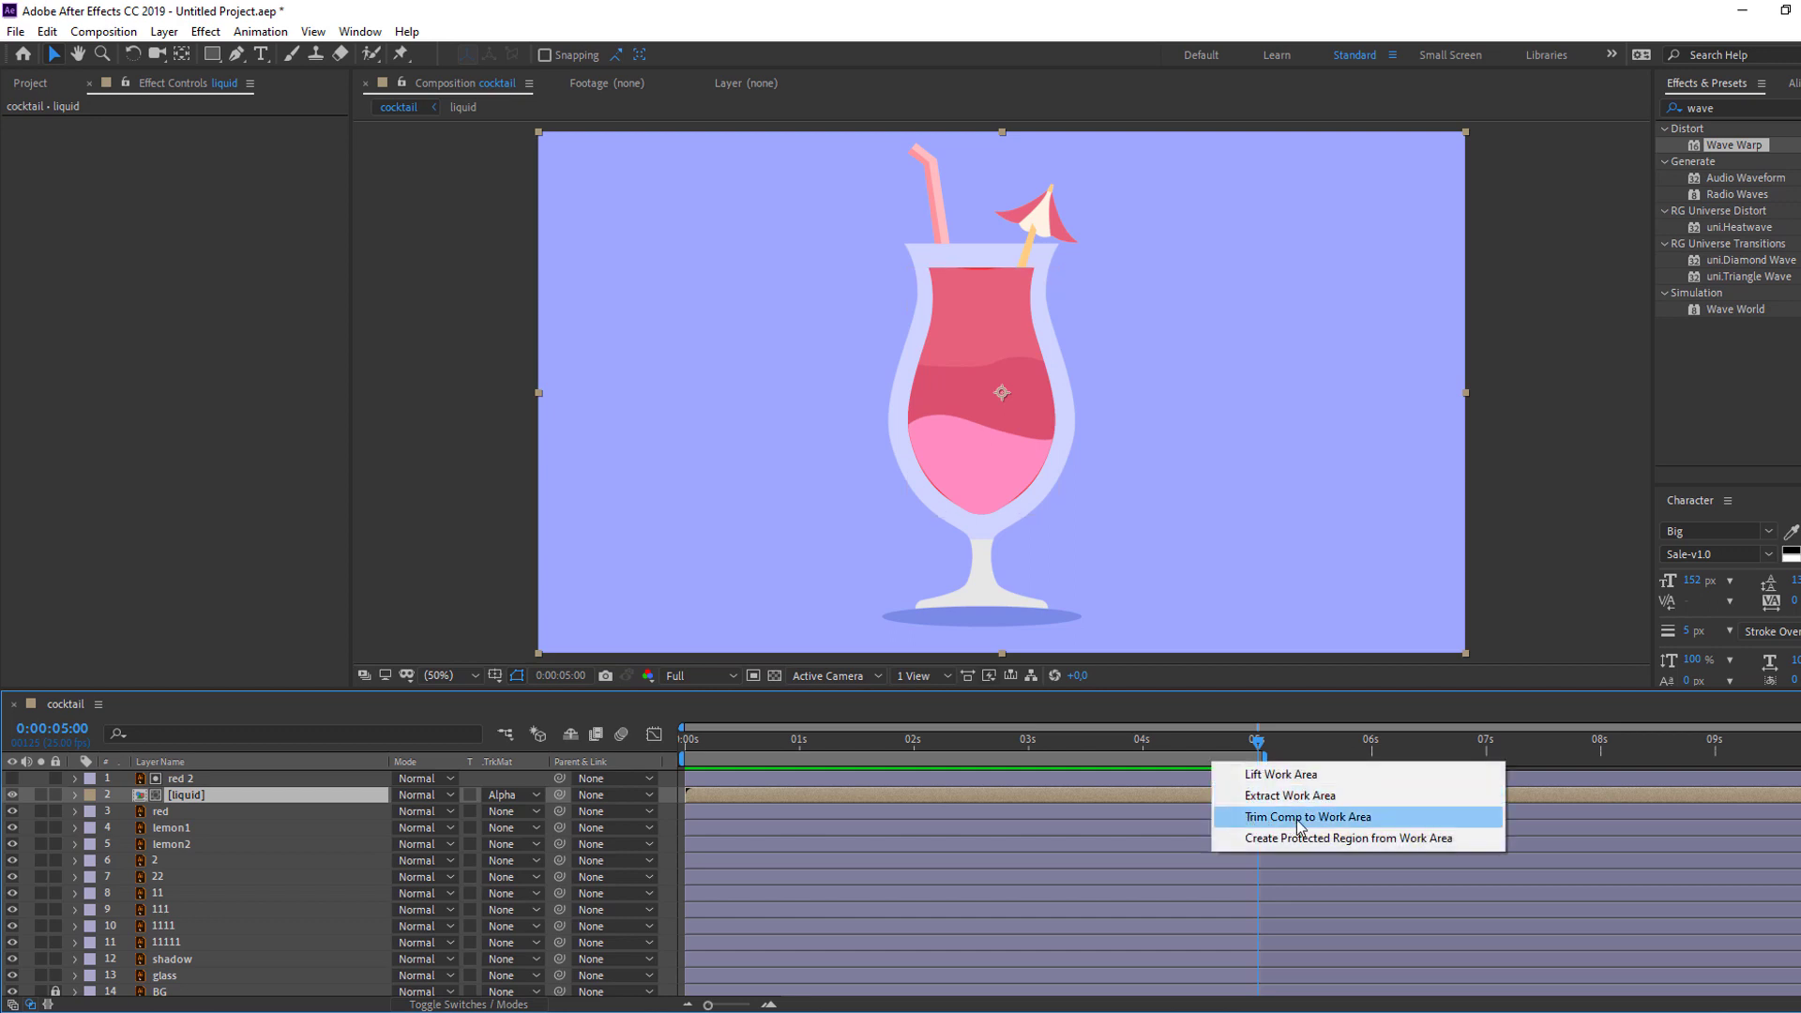
pyautogui.click(1331, 825)
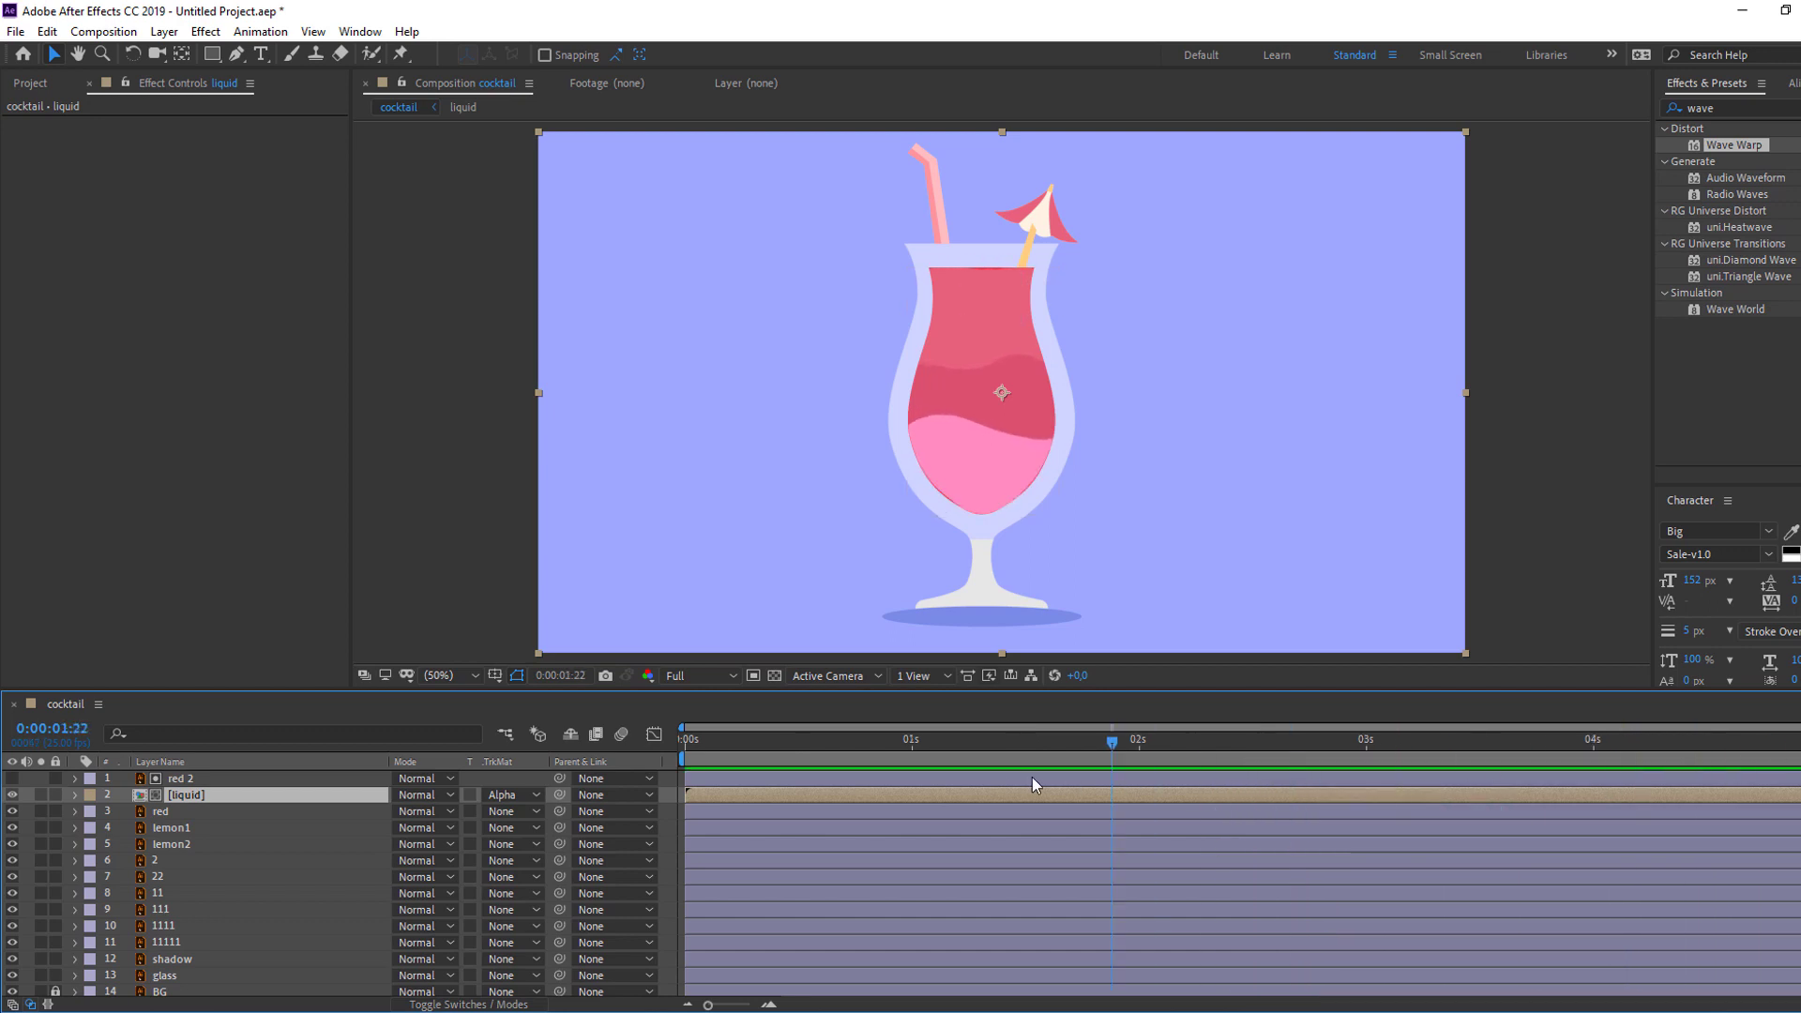
pyautogui.press('Home')
pyautogui.scroll(2, 927, 557)
pyautogui.moveTo(788, 320); pyautogui.dragTo(770, 265)
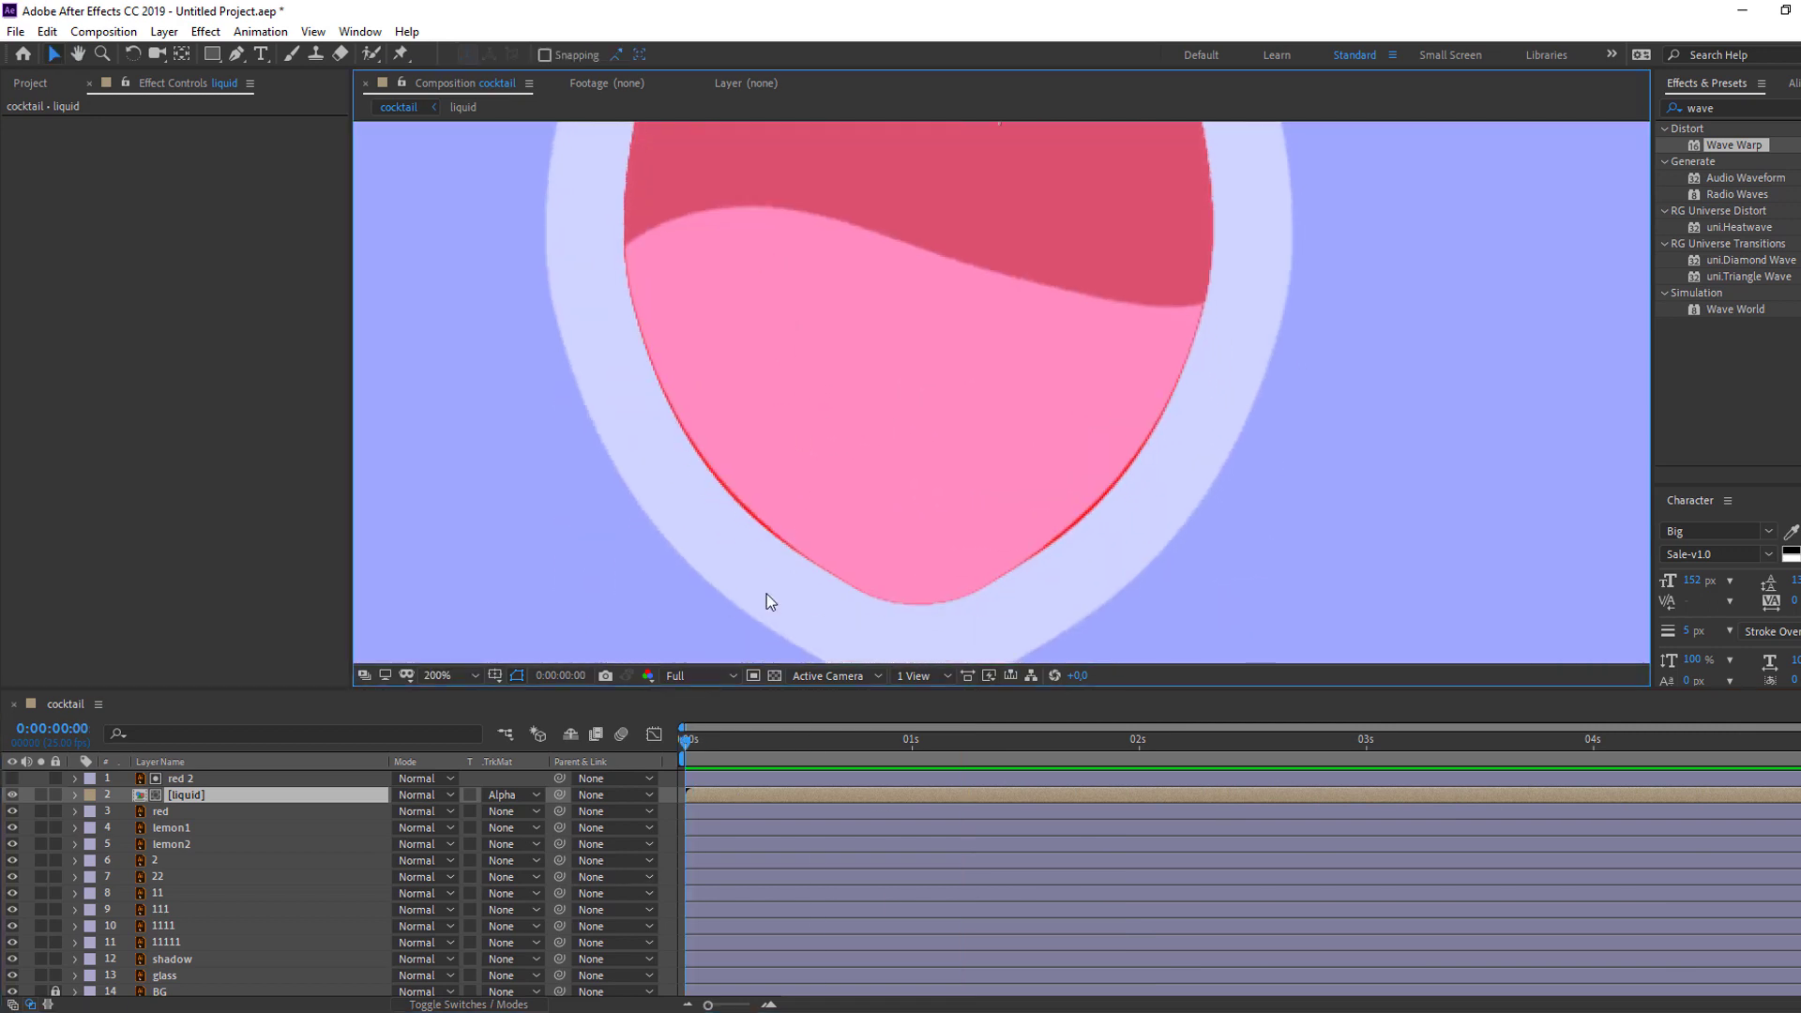
pyautogui.moveTo(695, 741); pyautogui.dragTo(739, 741)
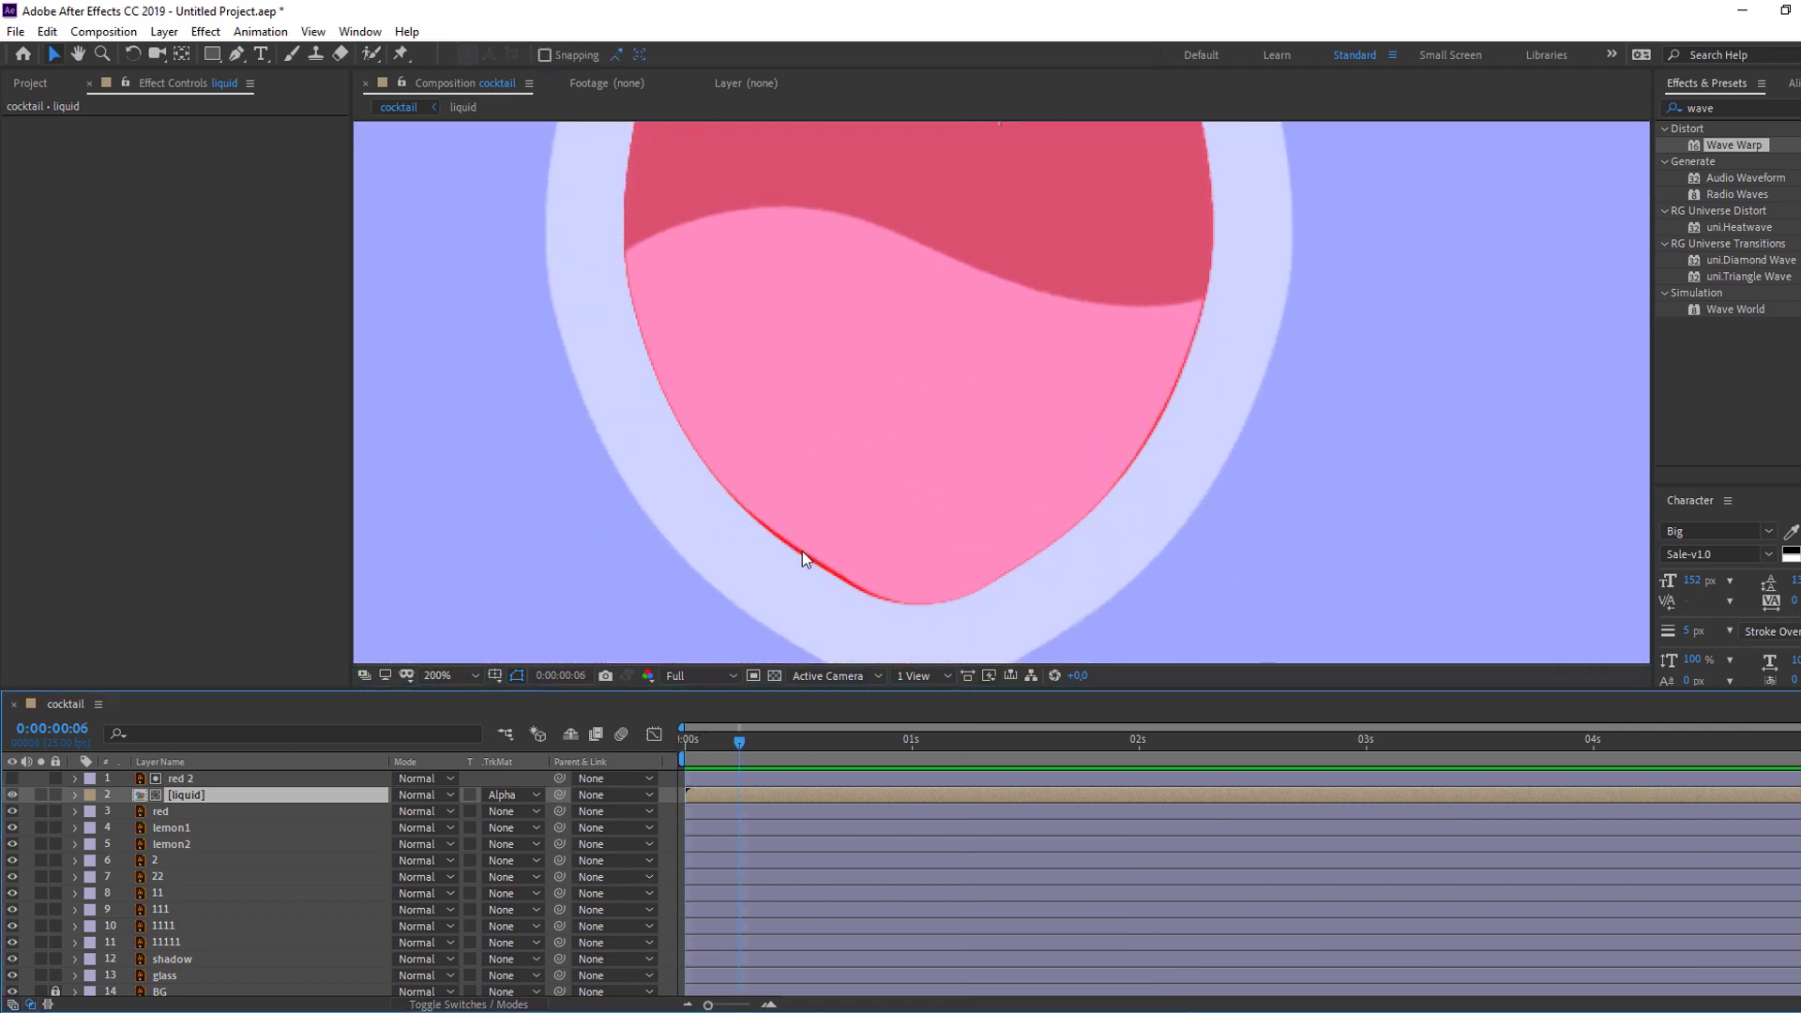
# Step: Set the red layer's Scale to 95%
pyautogui.click(165, 812)
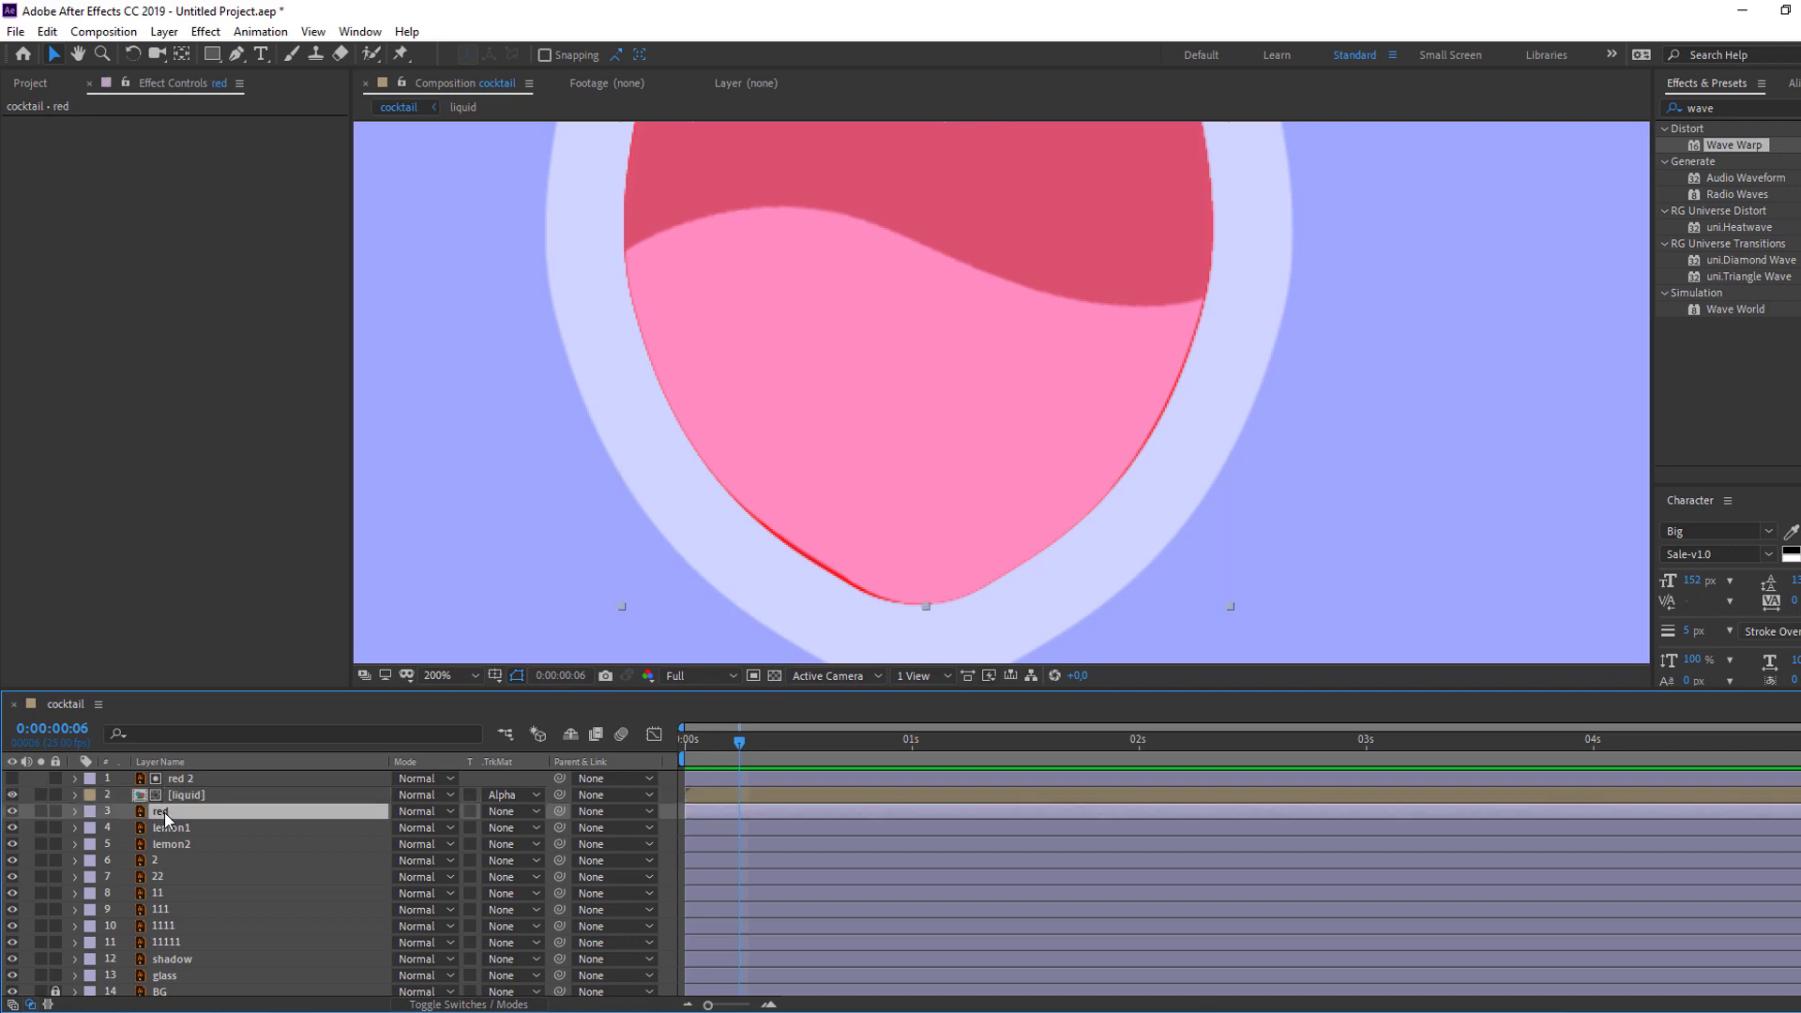
pyautogui.press('s')
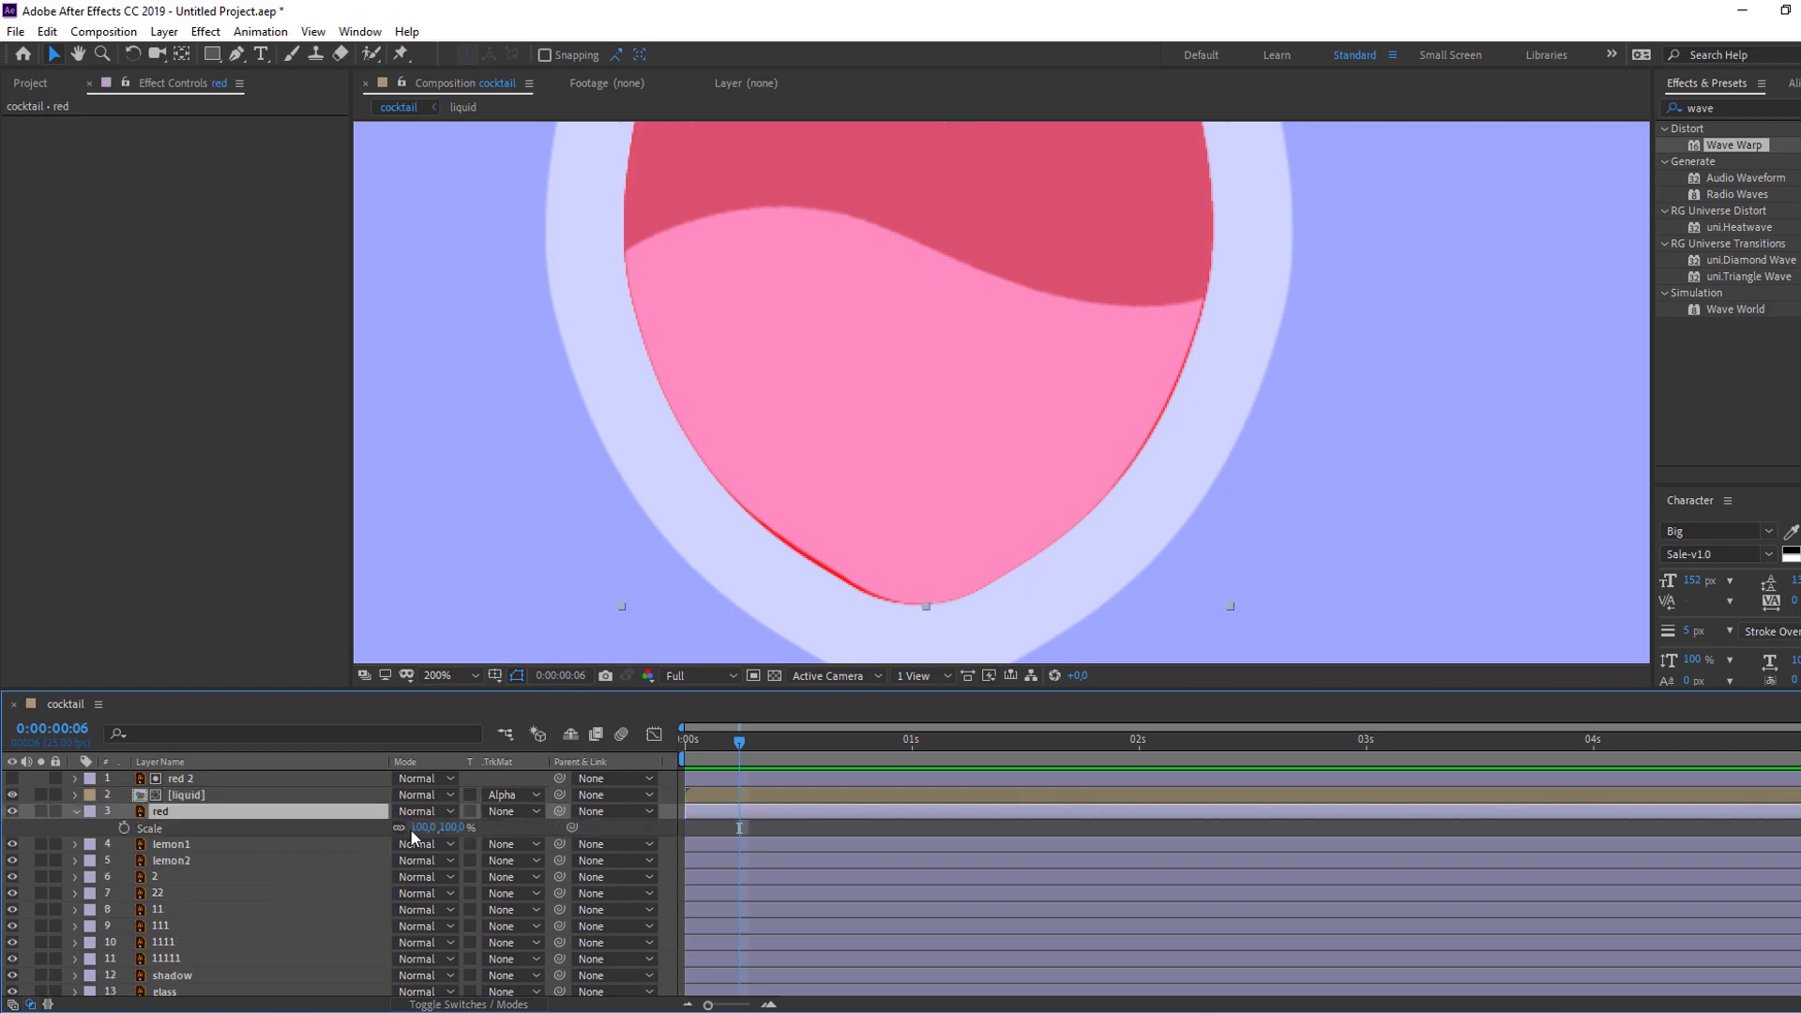
pyautogui.moveTo(422, 827); pyautogui.dragTo(413, 828)
pyautogui.click(416, 830)
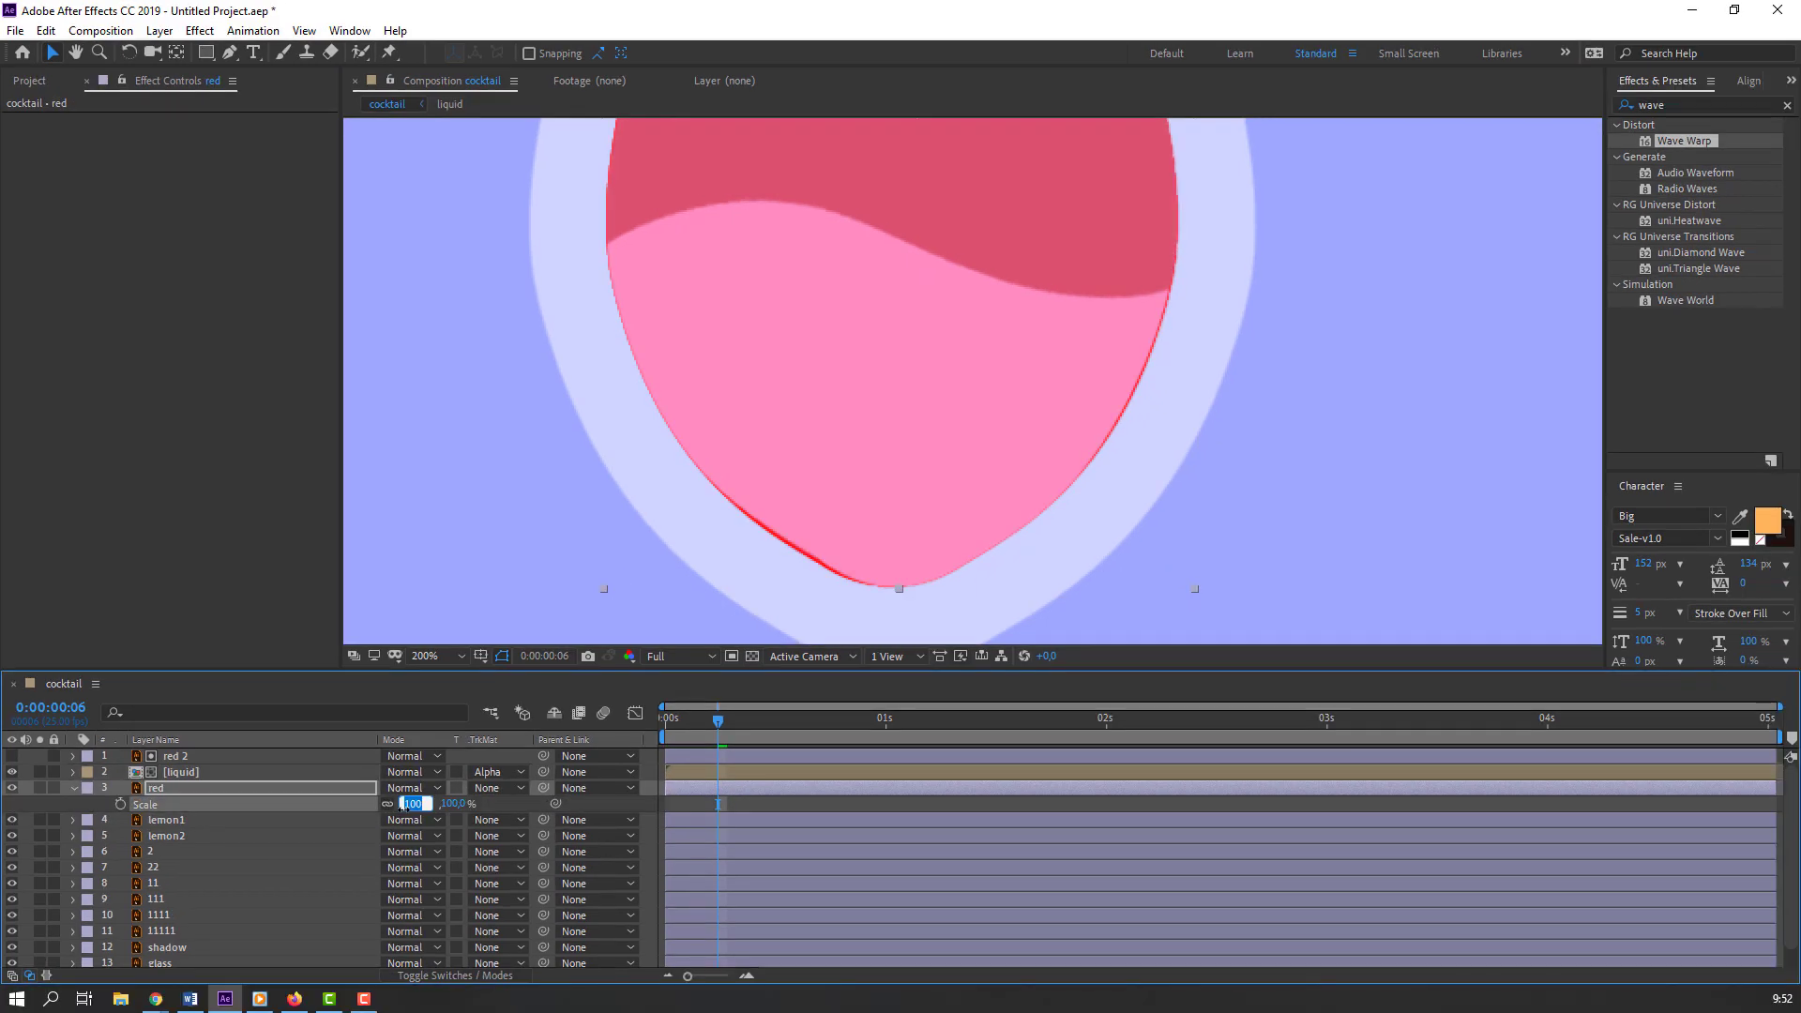
pyautogui.press('Return')
pyautogui.scroll(-2, 870, 492)
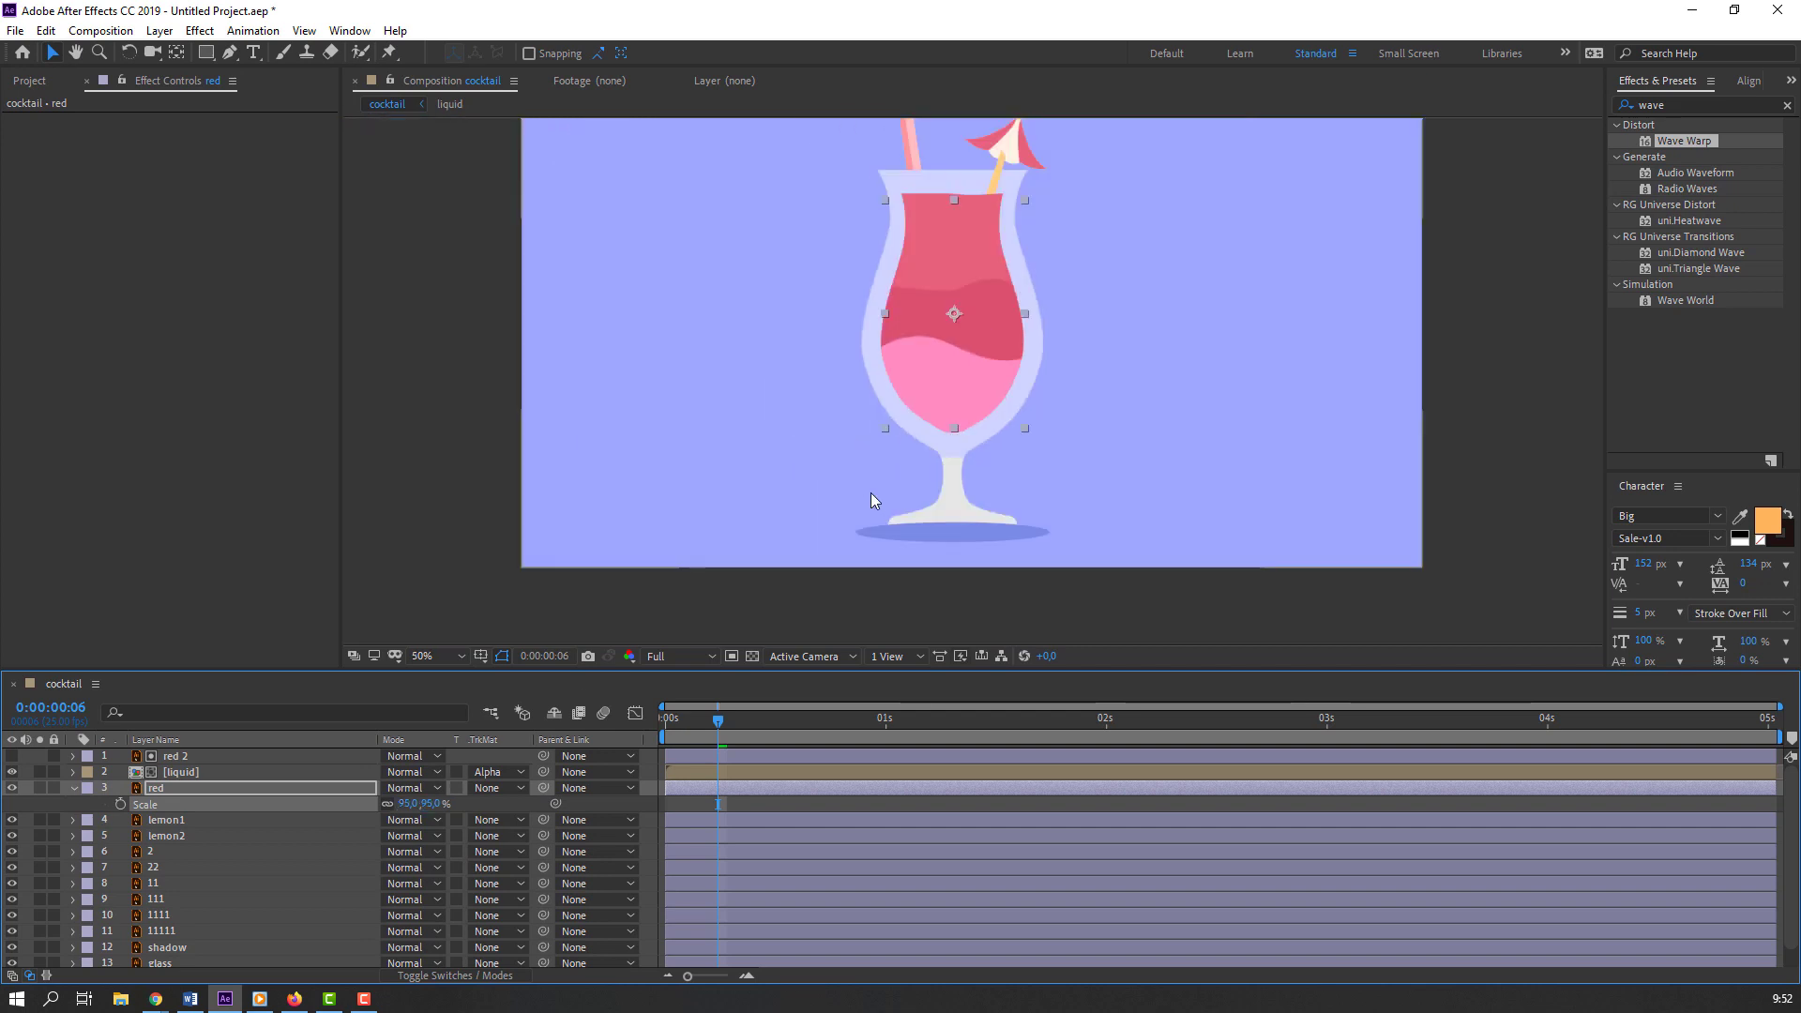
pyautogui.scroll(1, 871, 493)
# Step: Preview the animation with the viewer magnification set to Fit
pyautogui.press('space')
pyautogui.click(450, 656)
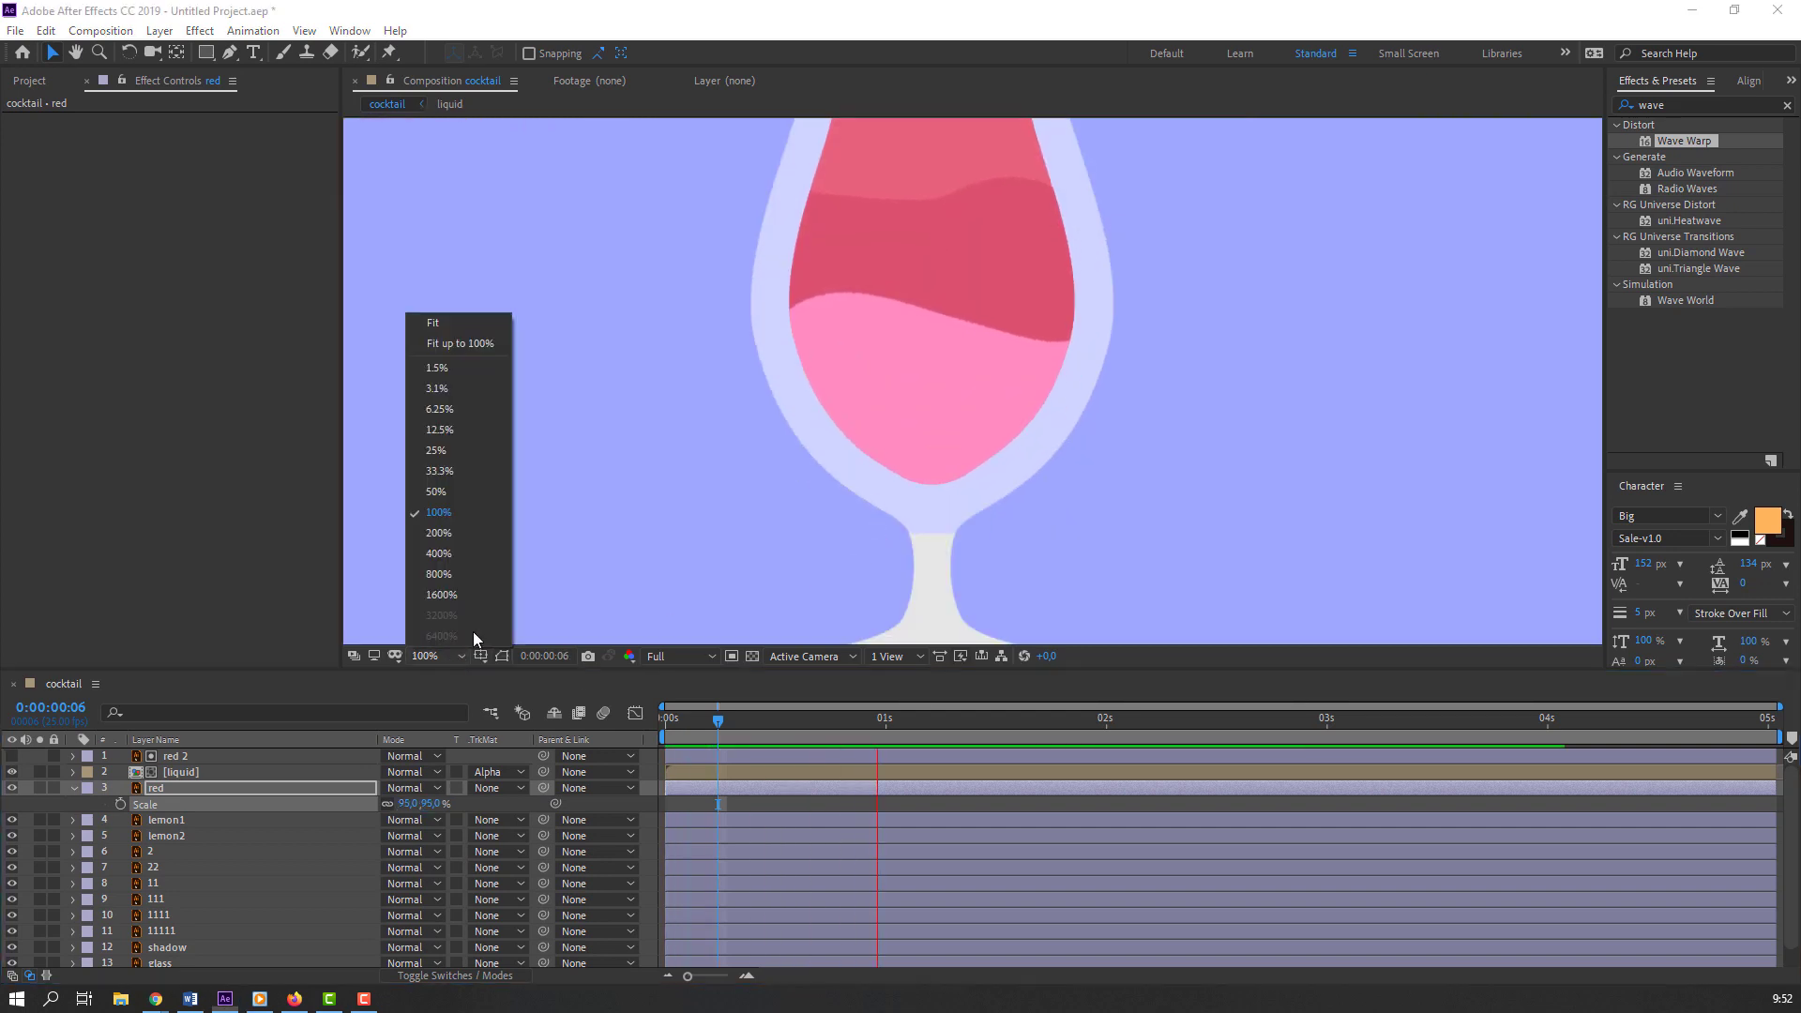
pyautogui.click(481, 347)
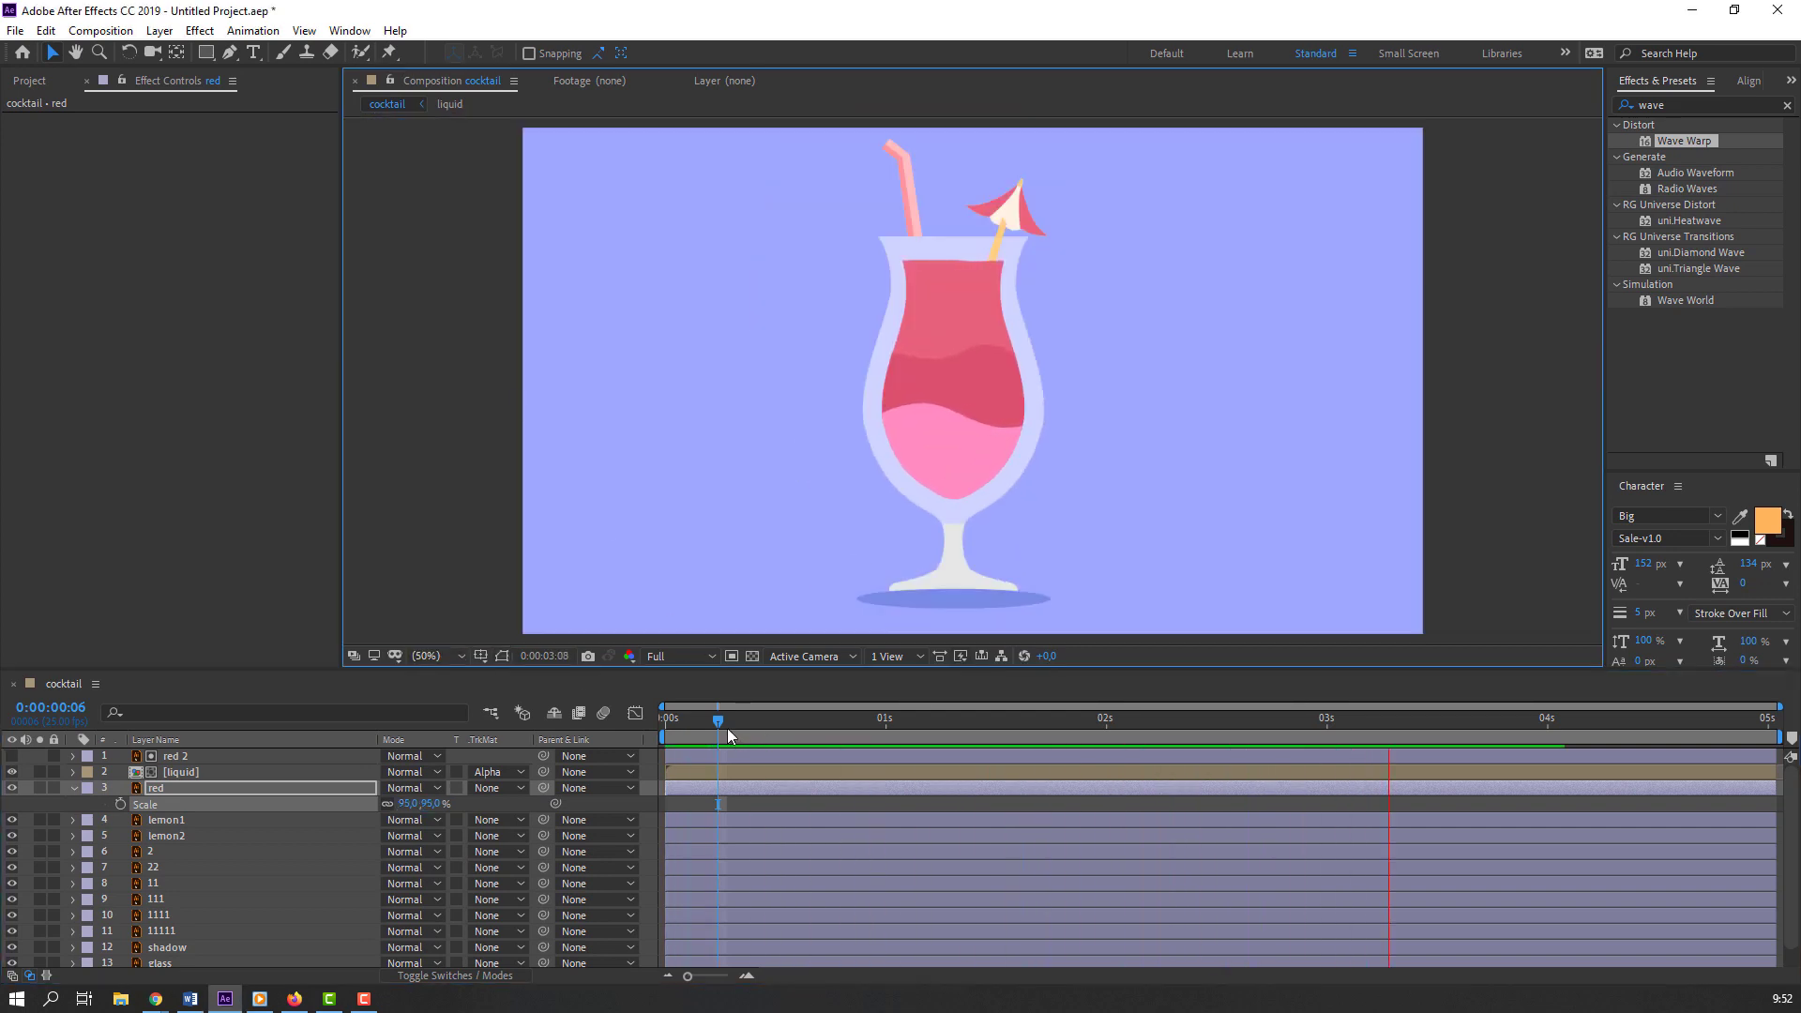
pyautogui.click(674, 728)
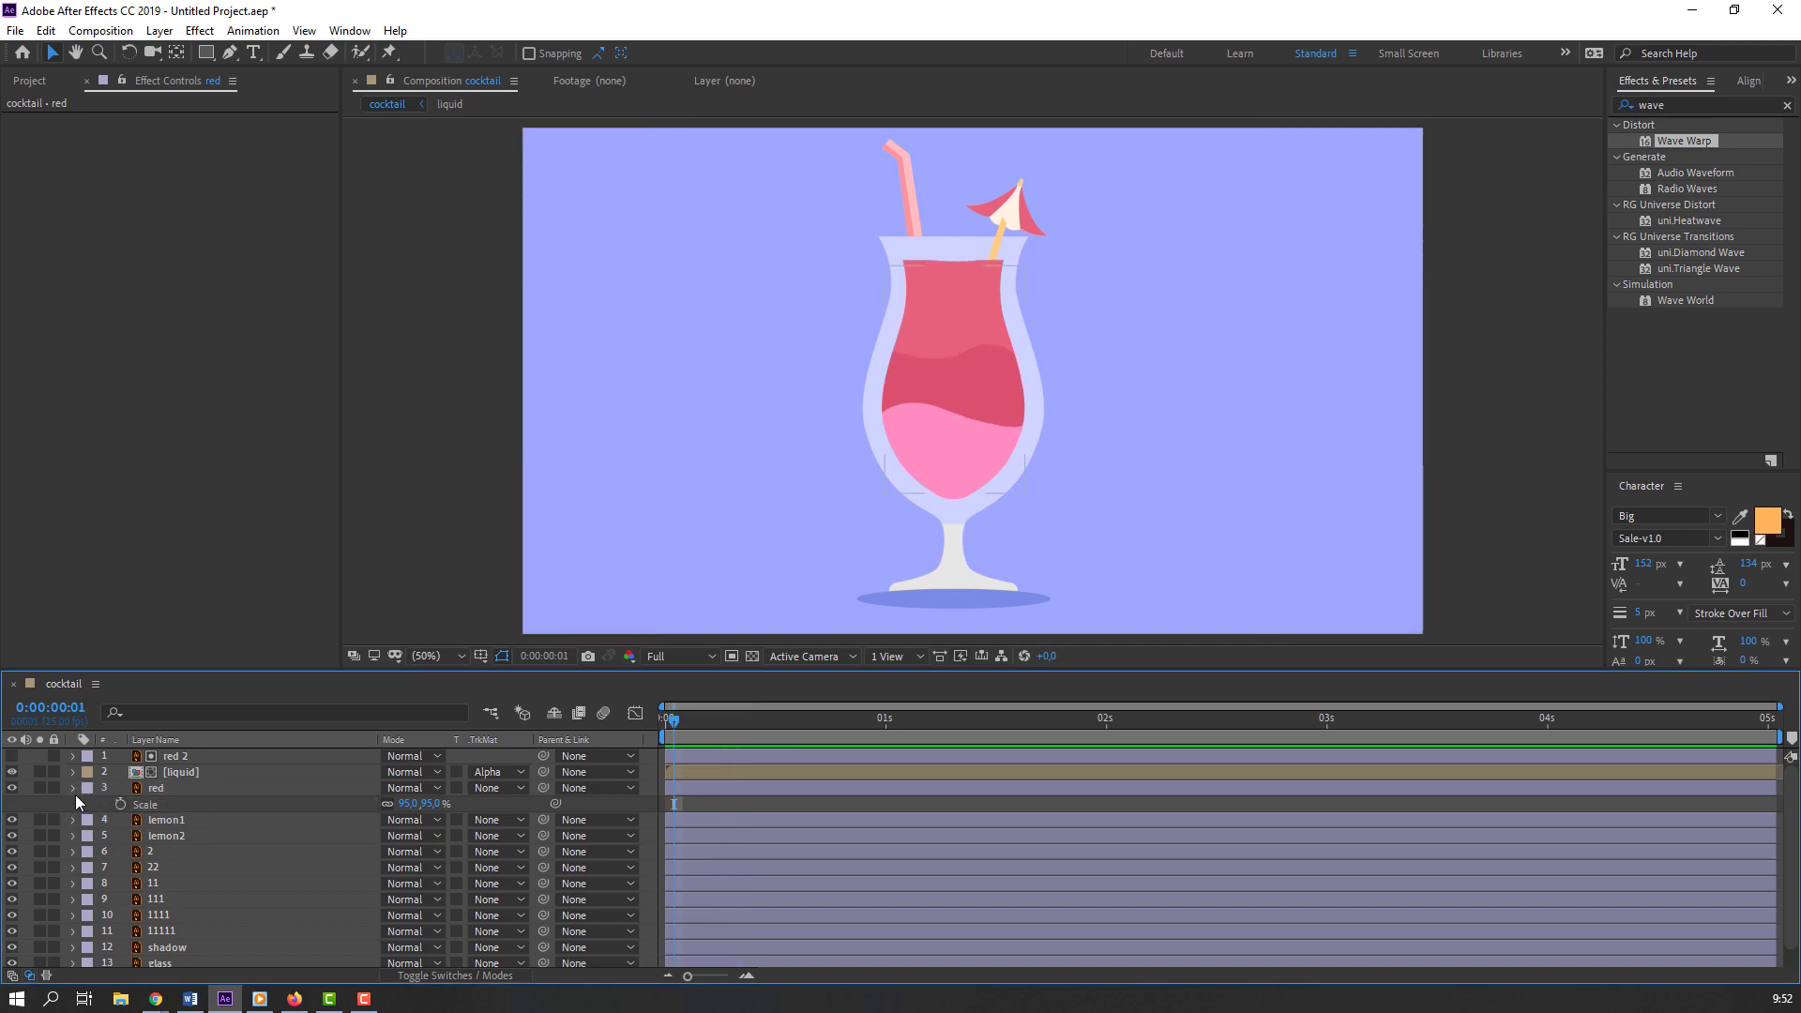
pyautogui.click(75, 794)
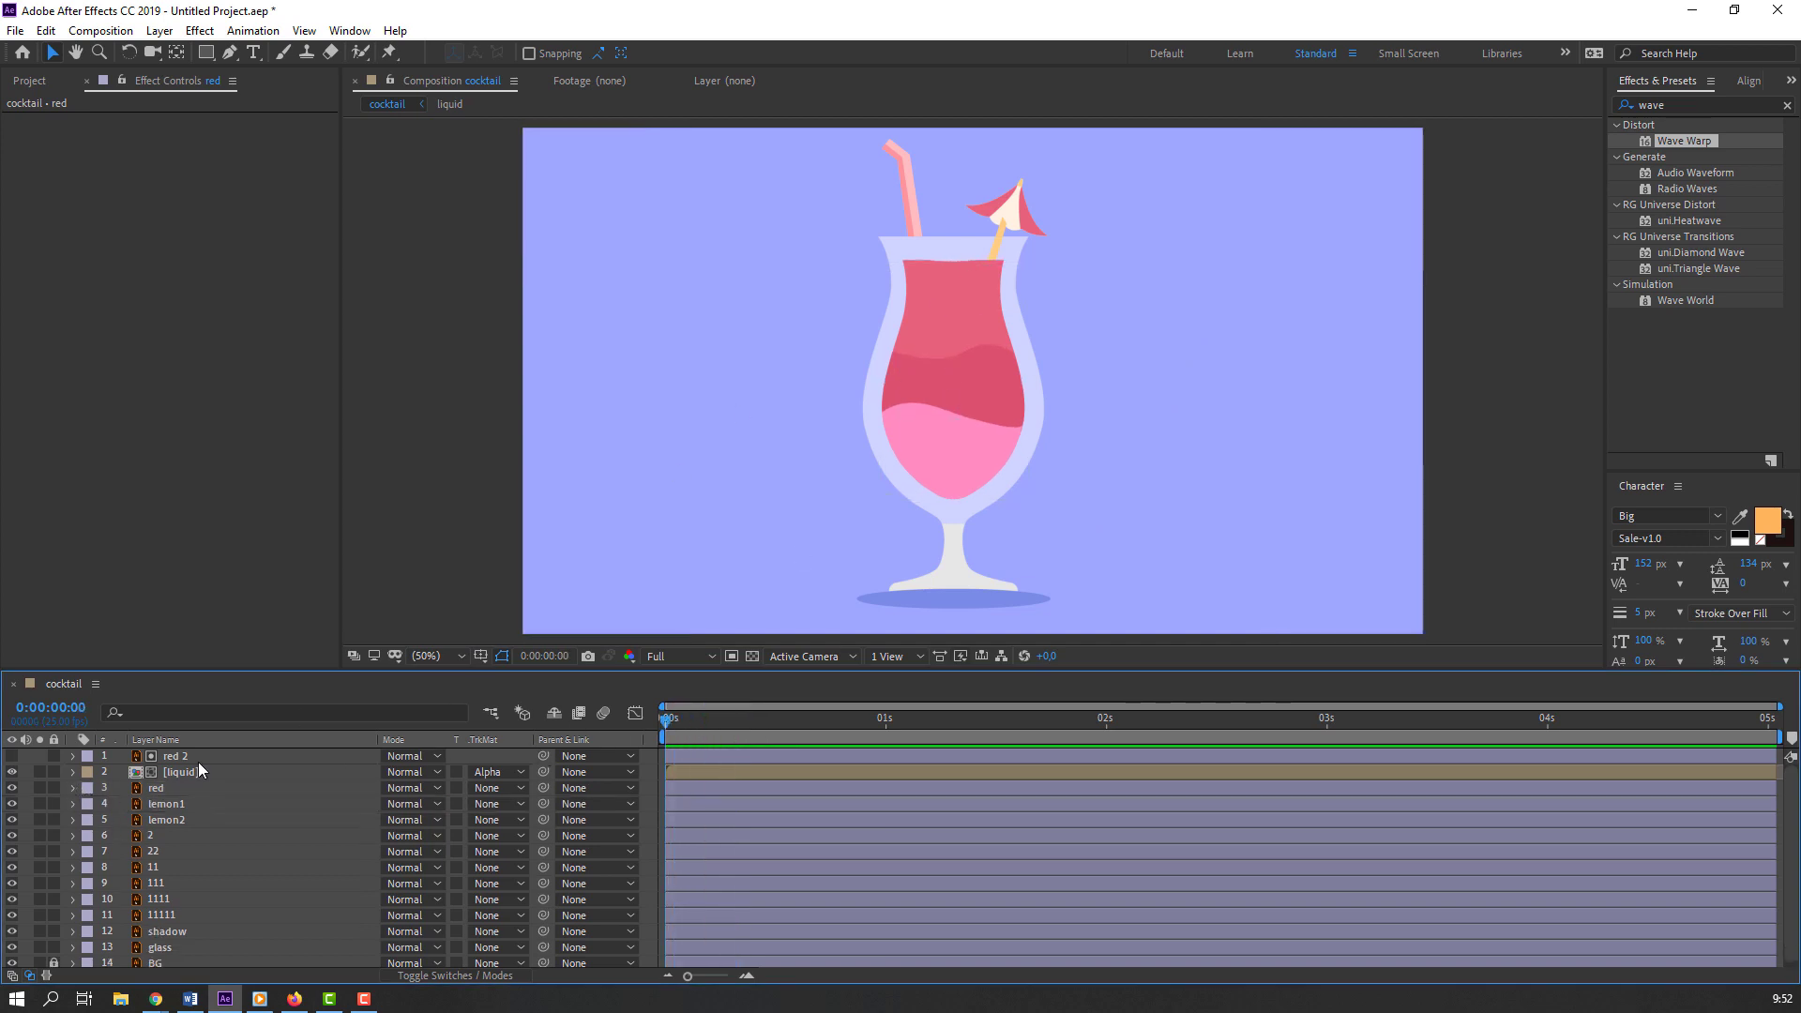
# Step: Move both lemons to the top, keyframe their Position, and lower lemon1 to Y 403.9 at 5 seconds
pyautogui.click(178, 805)
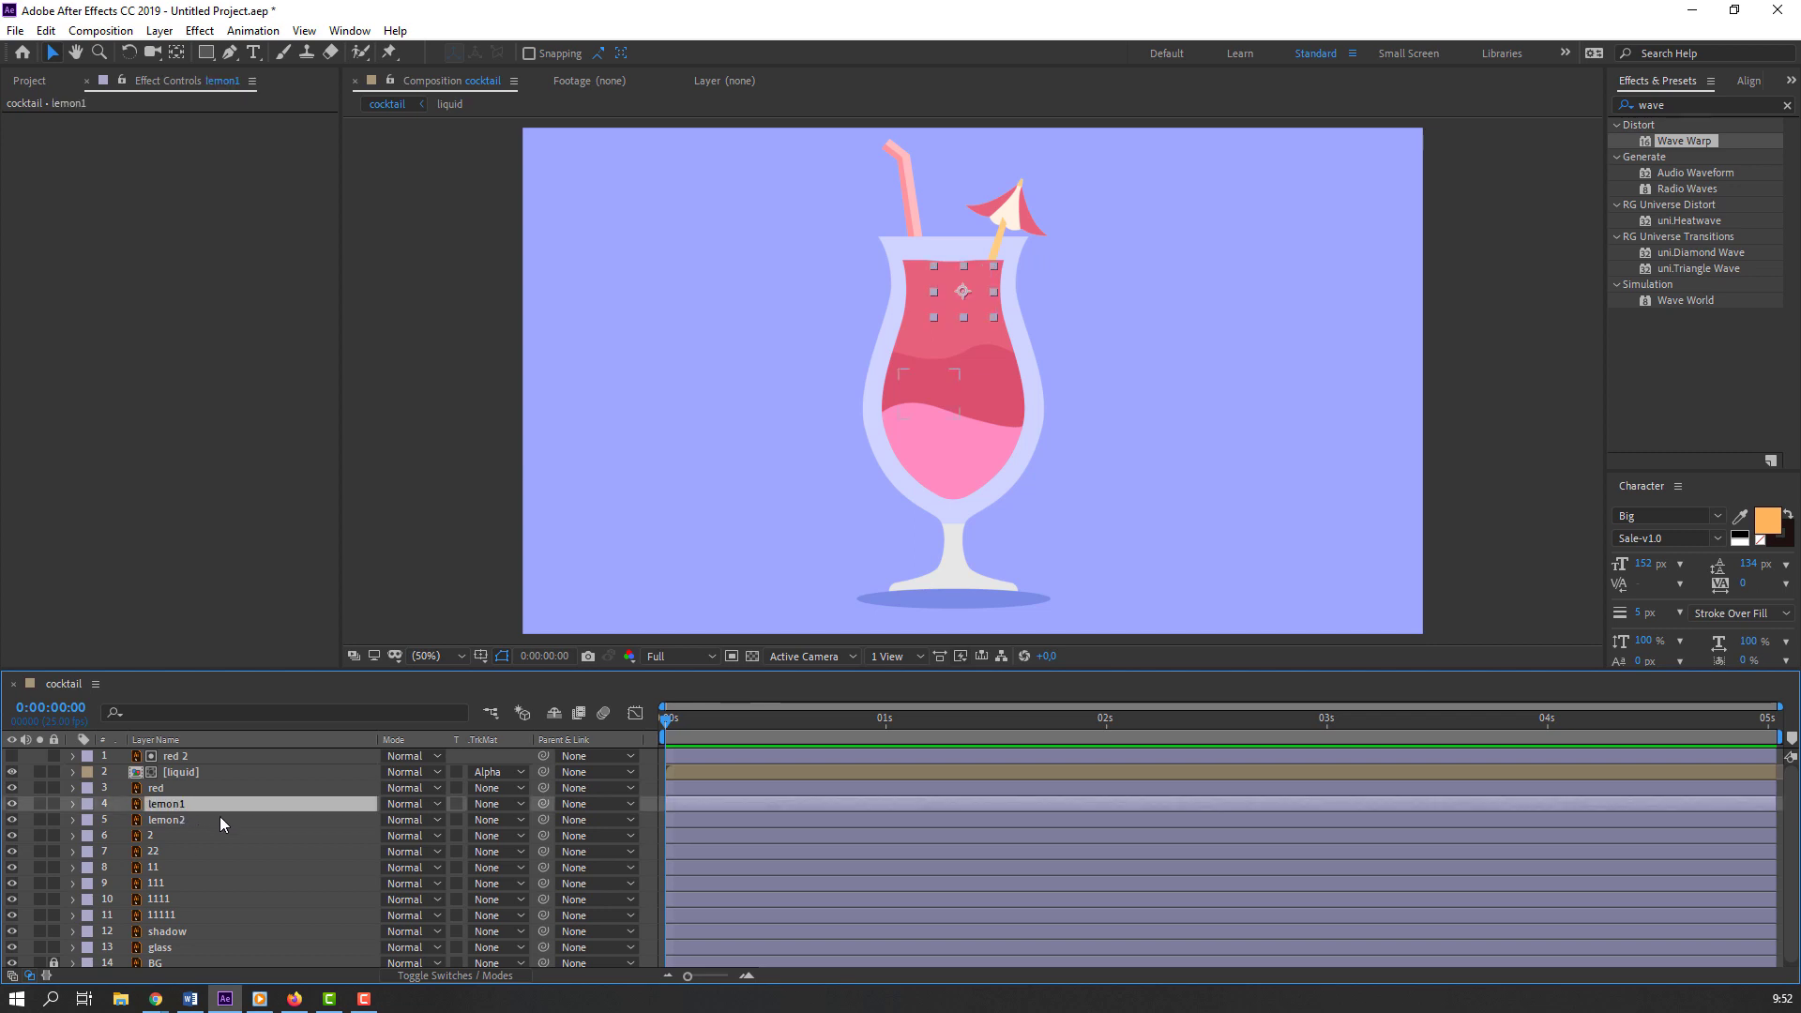
pyautogui.keyDown('ctrl'); pyautogui.click(178, 820); pyautogui.keyUp('ctrl')
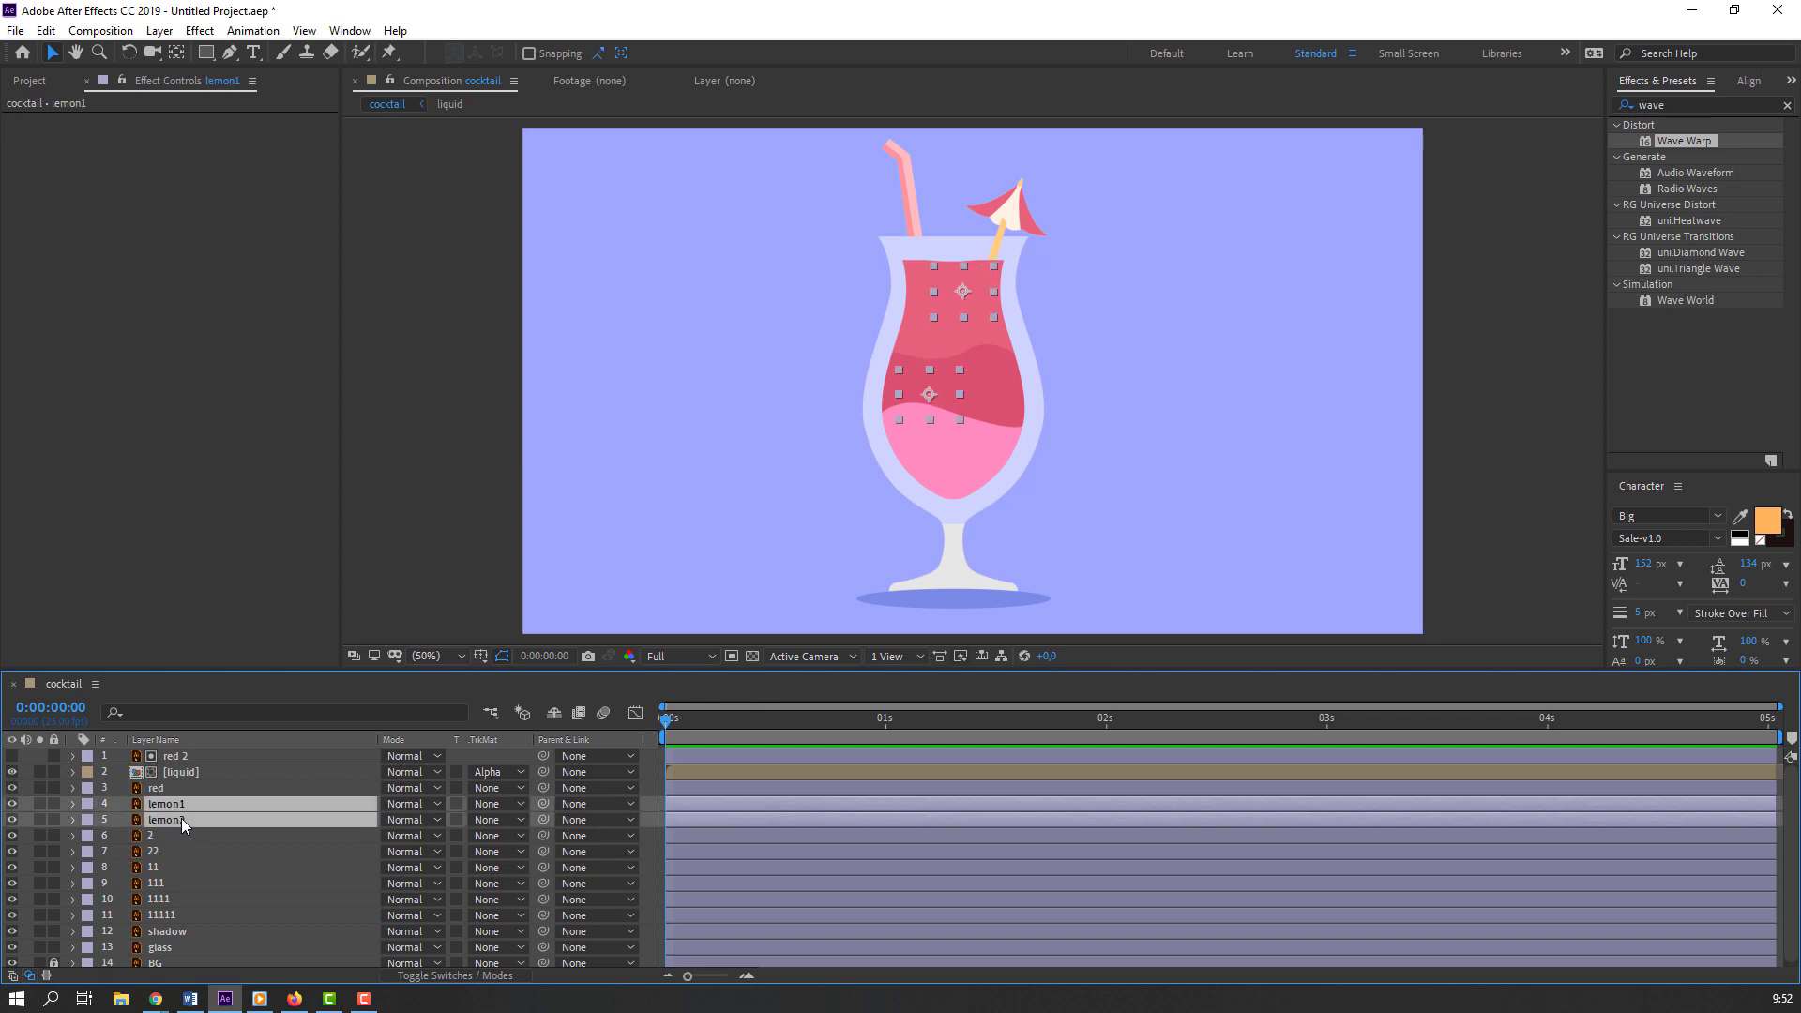
pyautogui.press('p')
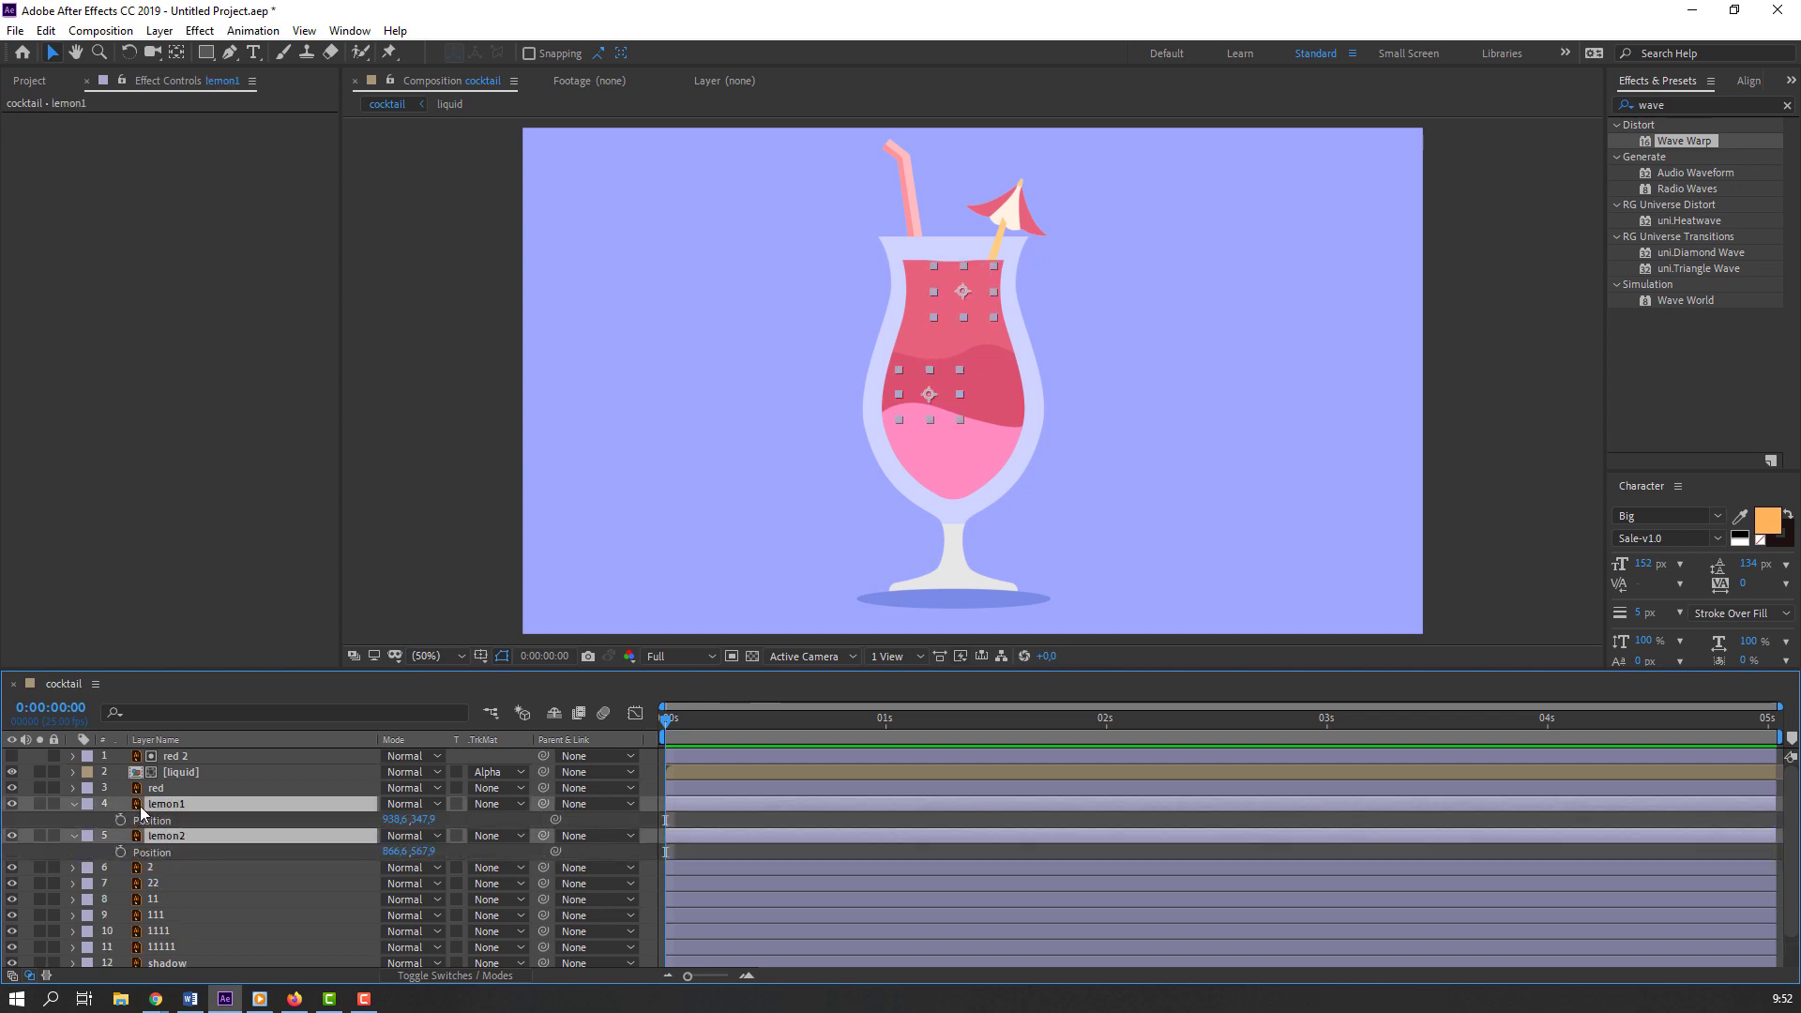
pyautogui.moveTo(162, 809); pyautogui.dragTo(169, 758)
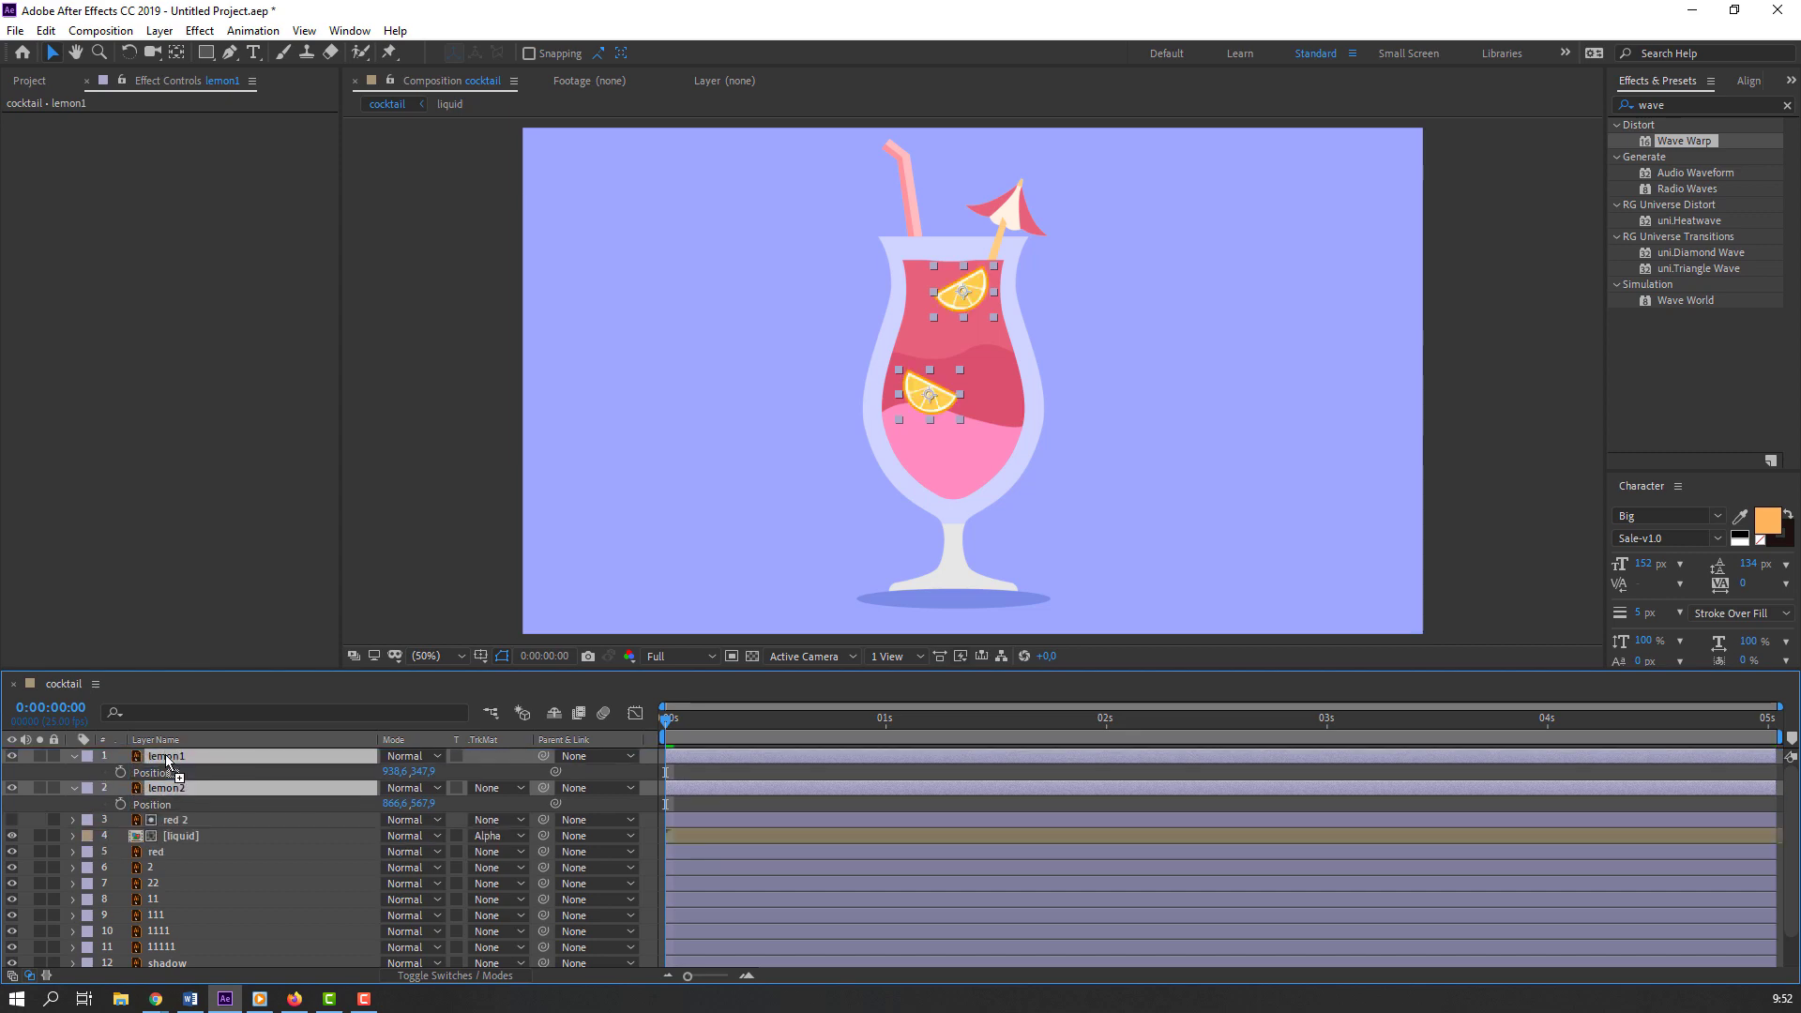
pyautogui.click(122, 773)
pyautogui.moveTo(711, 718); pyautogui.dragTo(1790, 741)
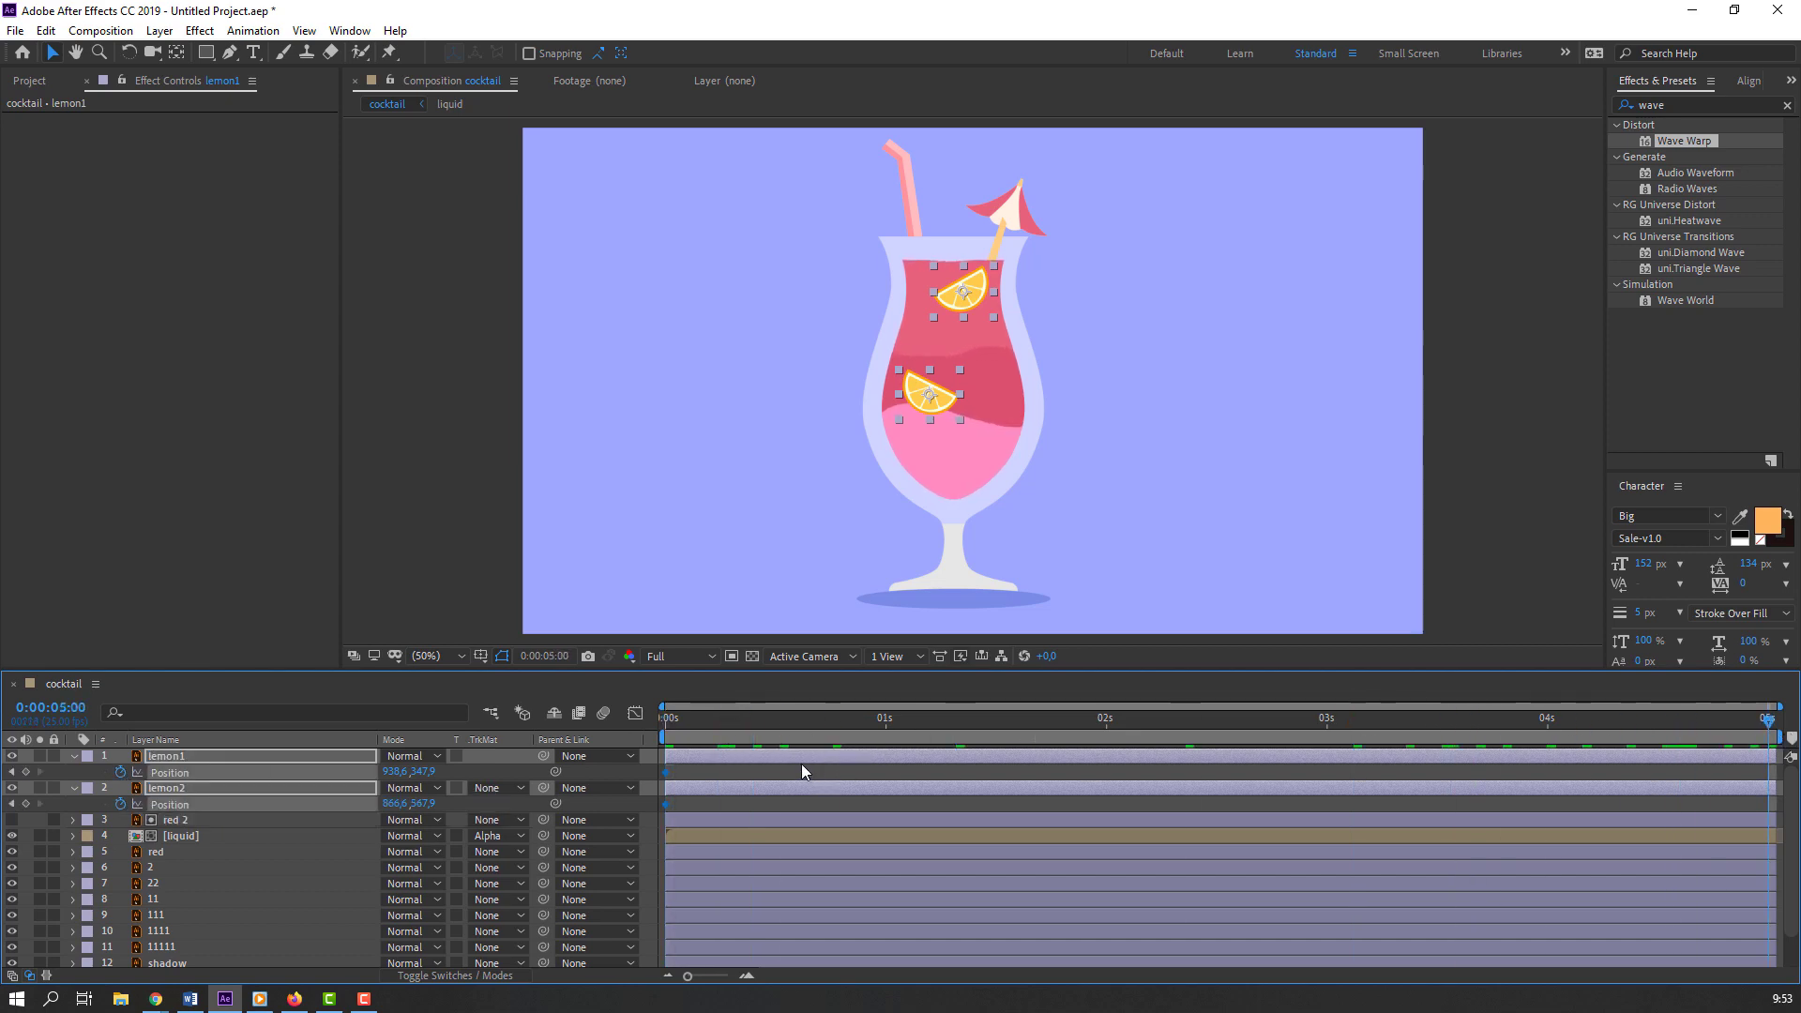
pyautogui.click(773, 776)
pyautogui.moveTo(422, 771); pyautogui.dragTo(416, 807)
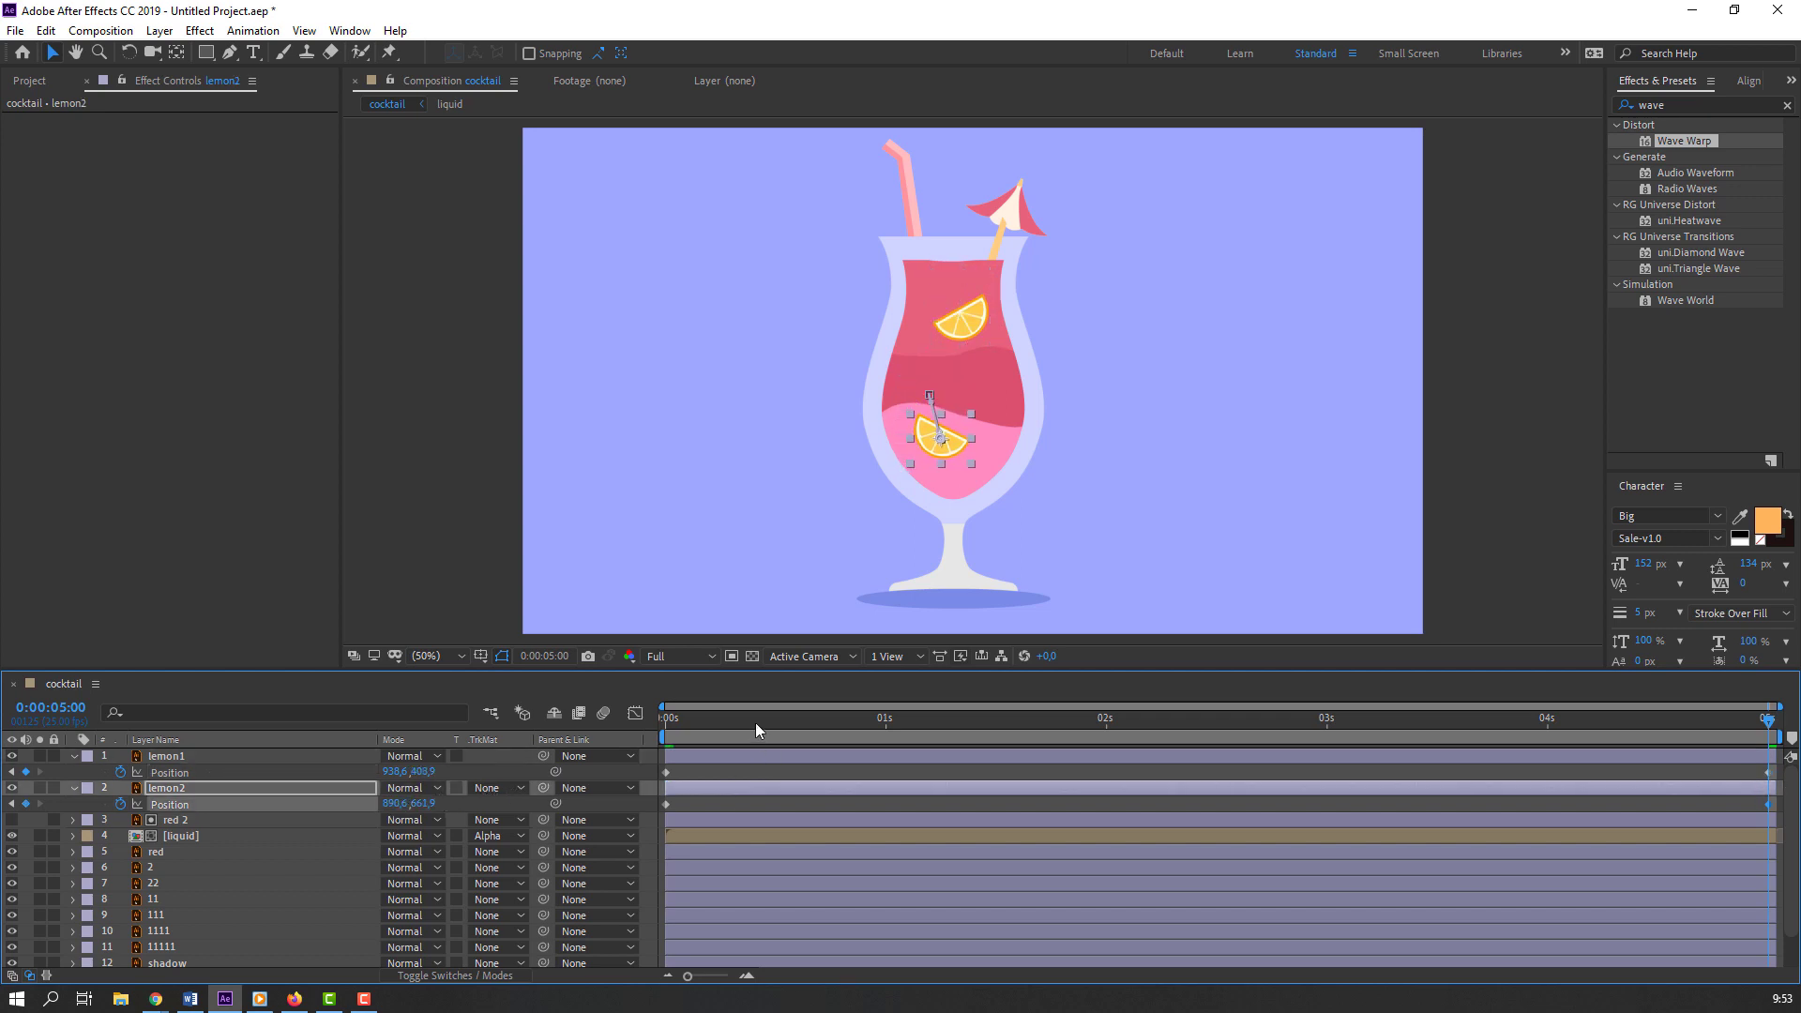
pyautogui.press('space')
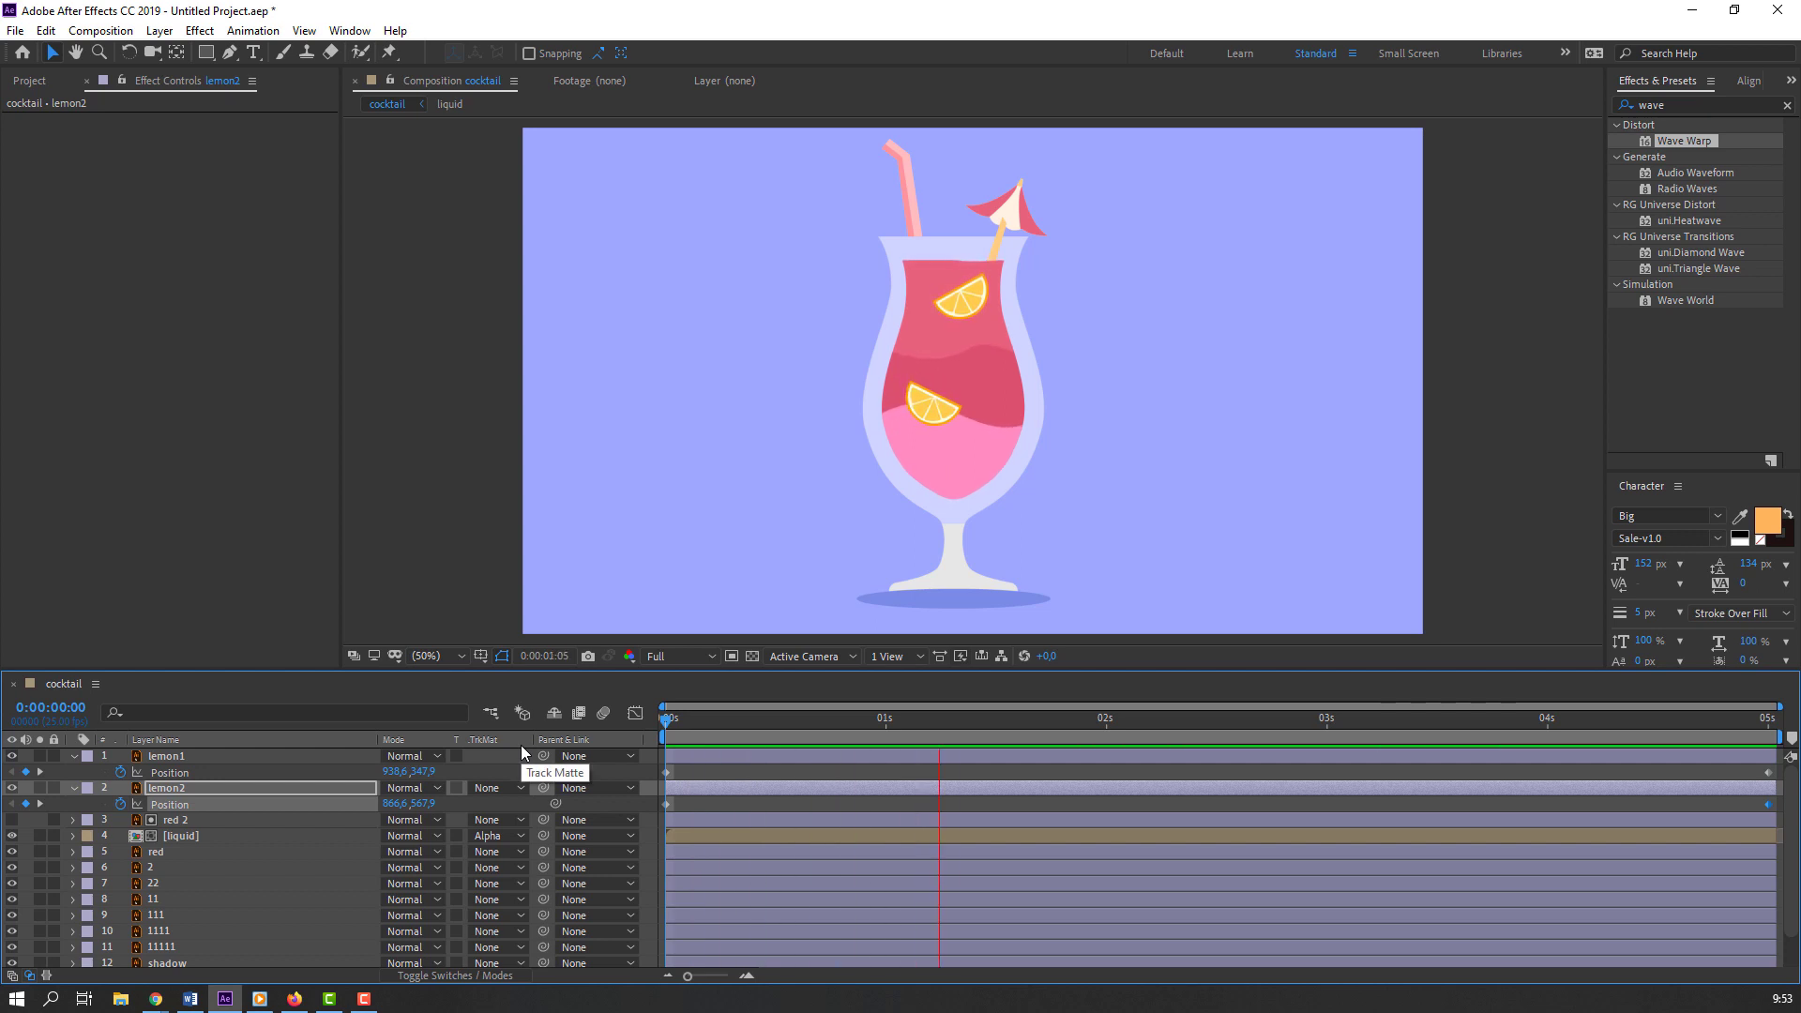
pyautogui.press('space')
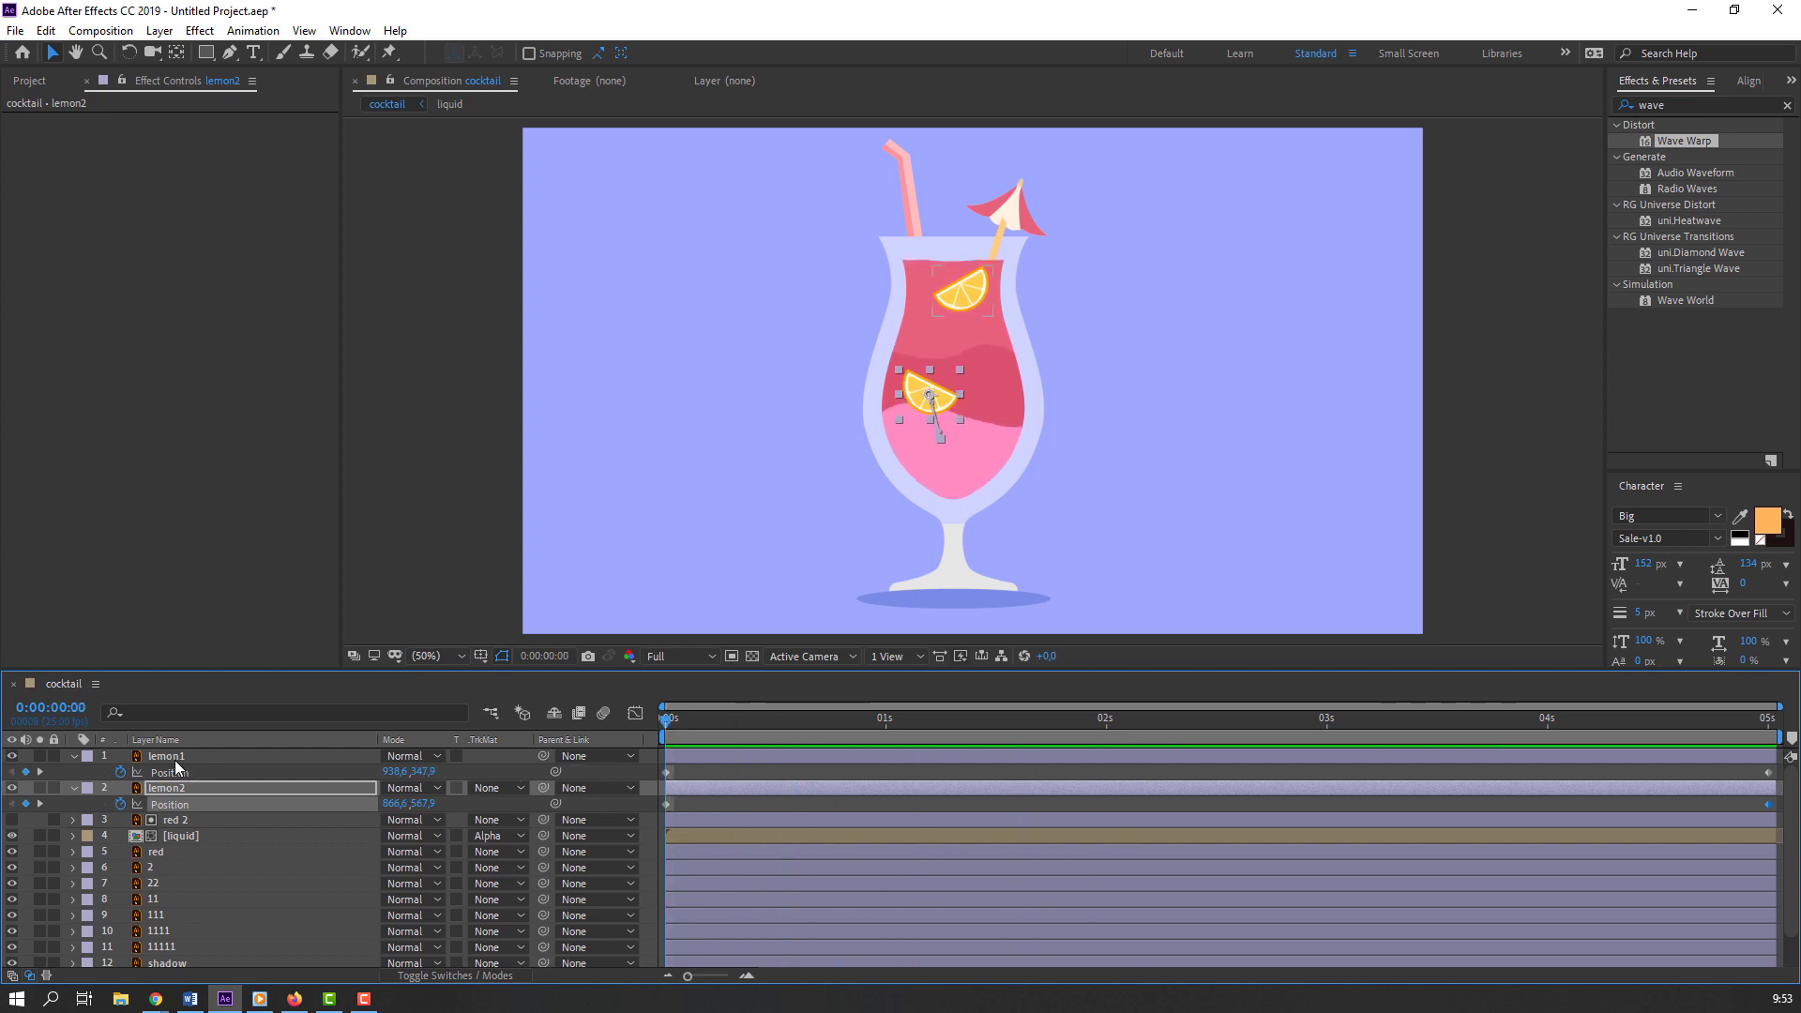
# Step: Keyframe both lemons' Rotation and turn lemon1 to 38° at 5 seconds, then preview
pyautogui.click(175, 761)
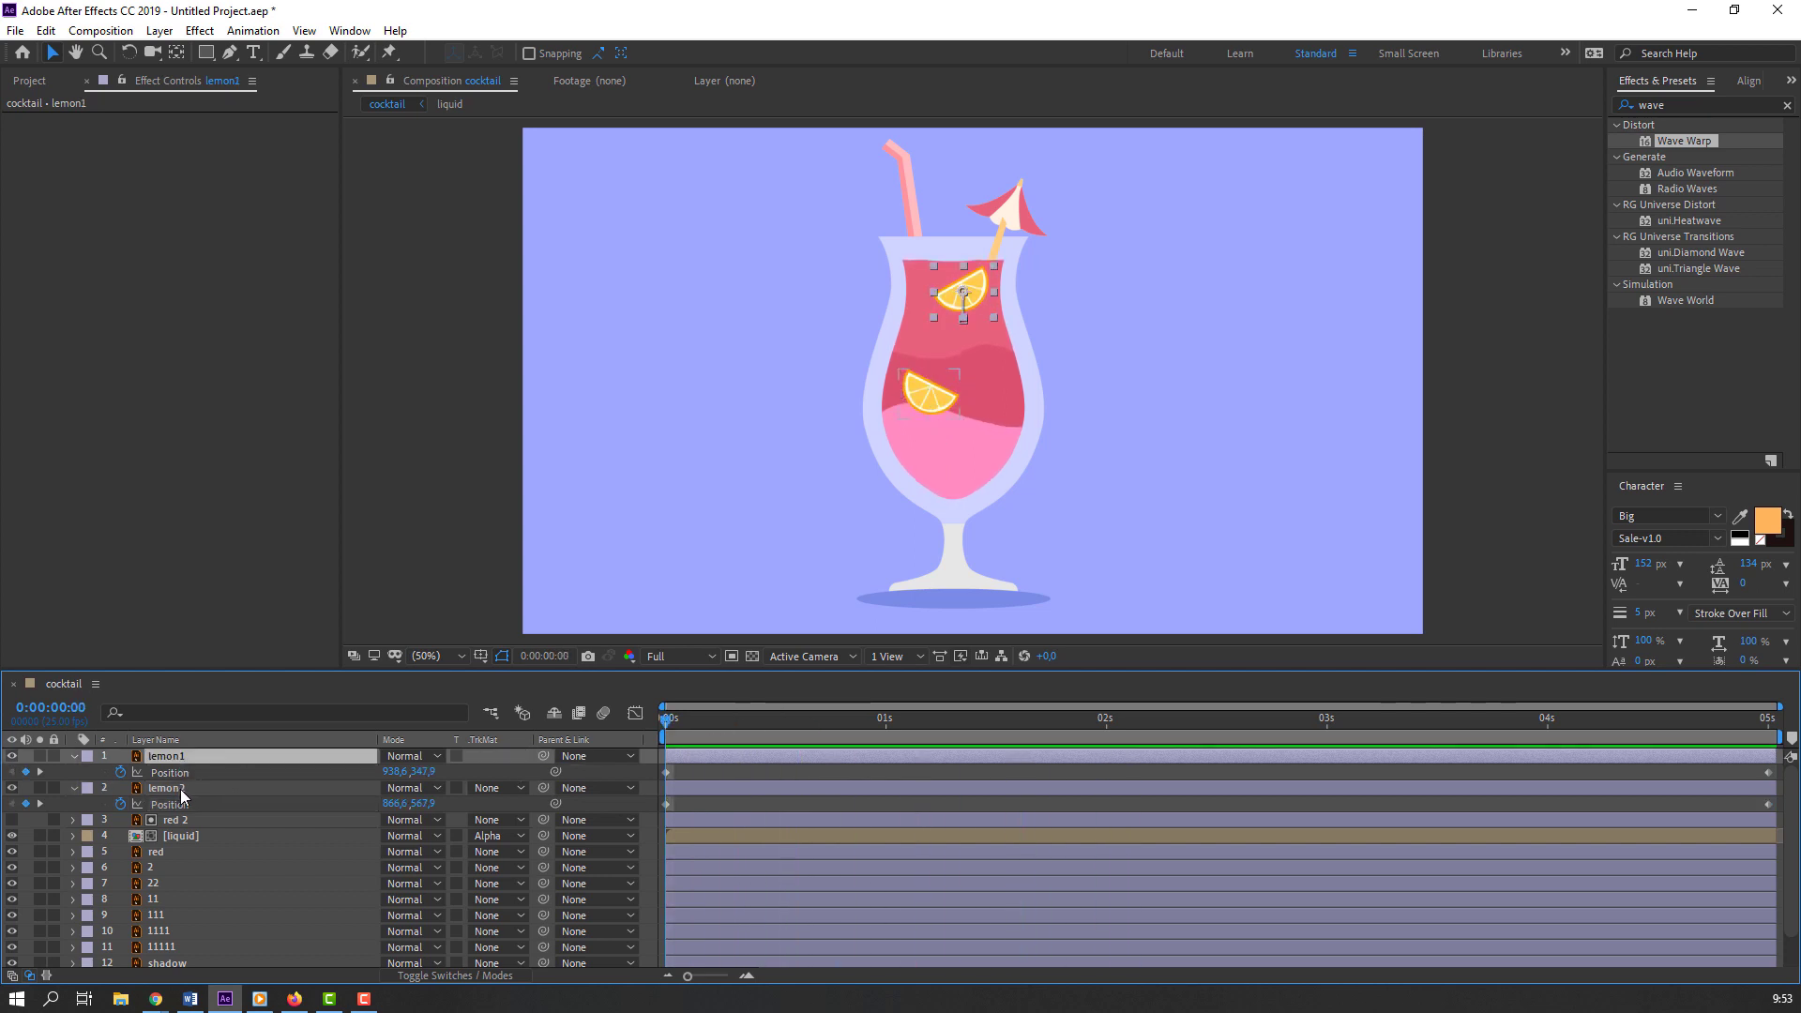
pyautogui.keyDown('shift'); pyautogui.click(180, 789); pyautogui.keyUp('shift')
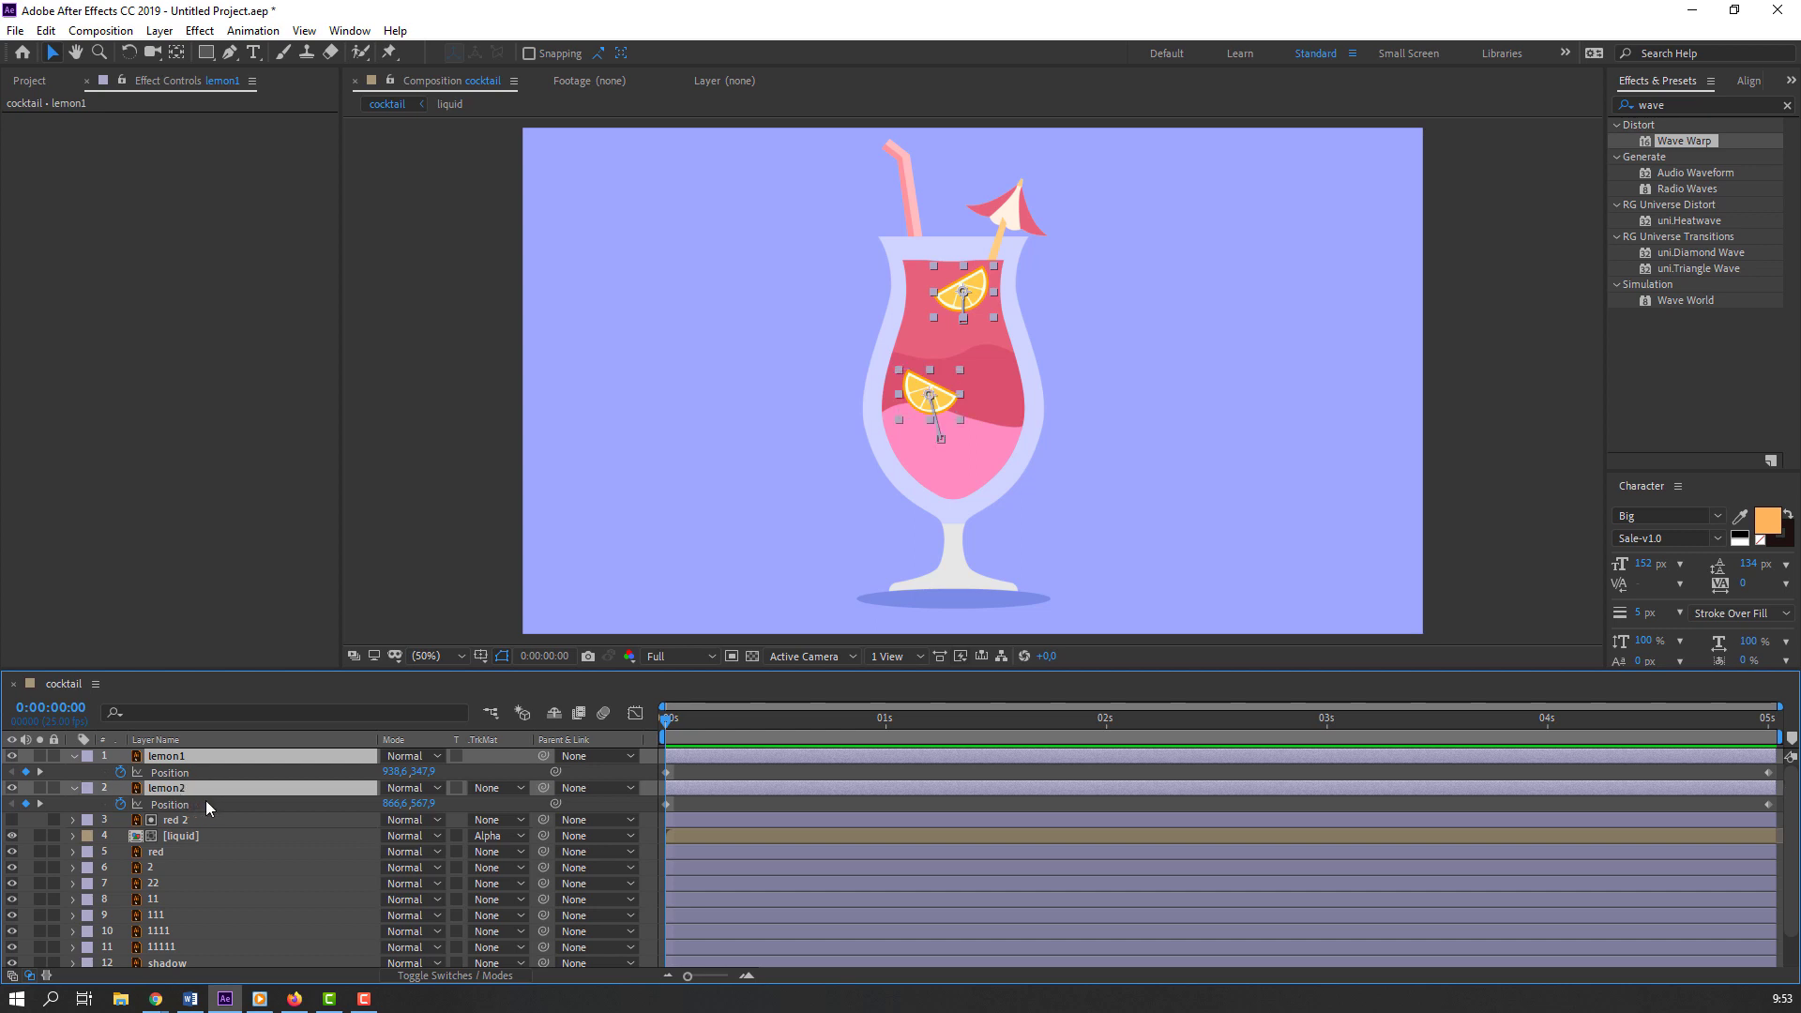
pyautogui.hotkey('shift', 'r')
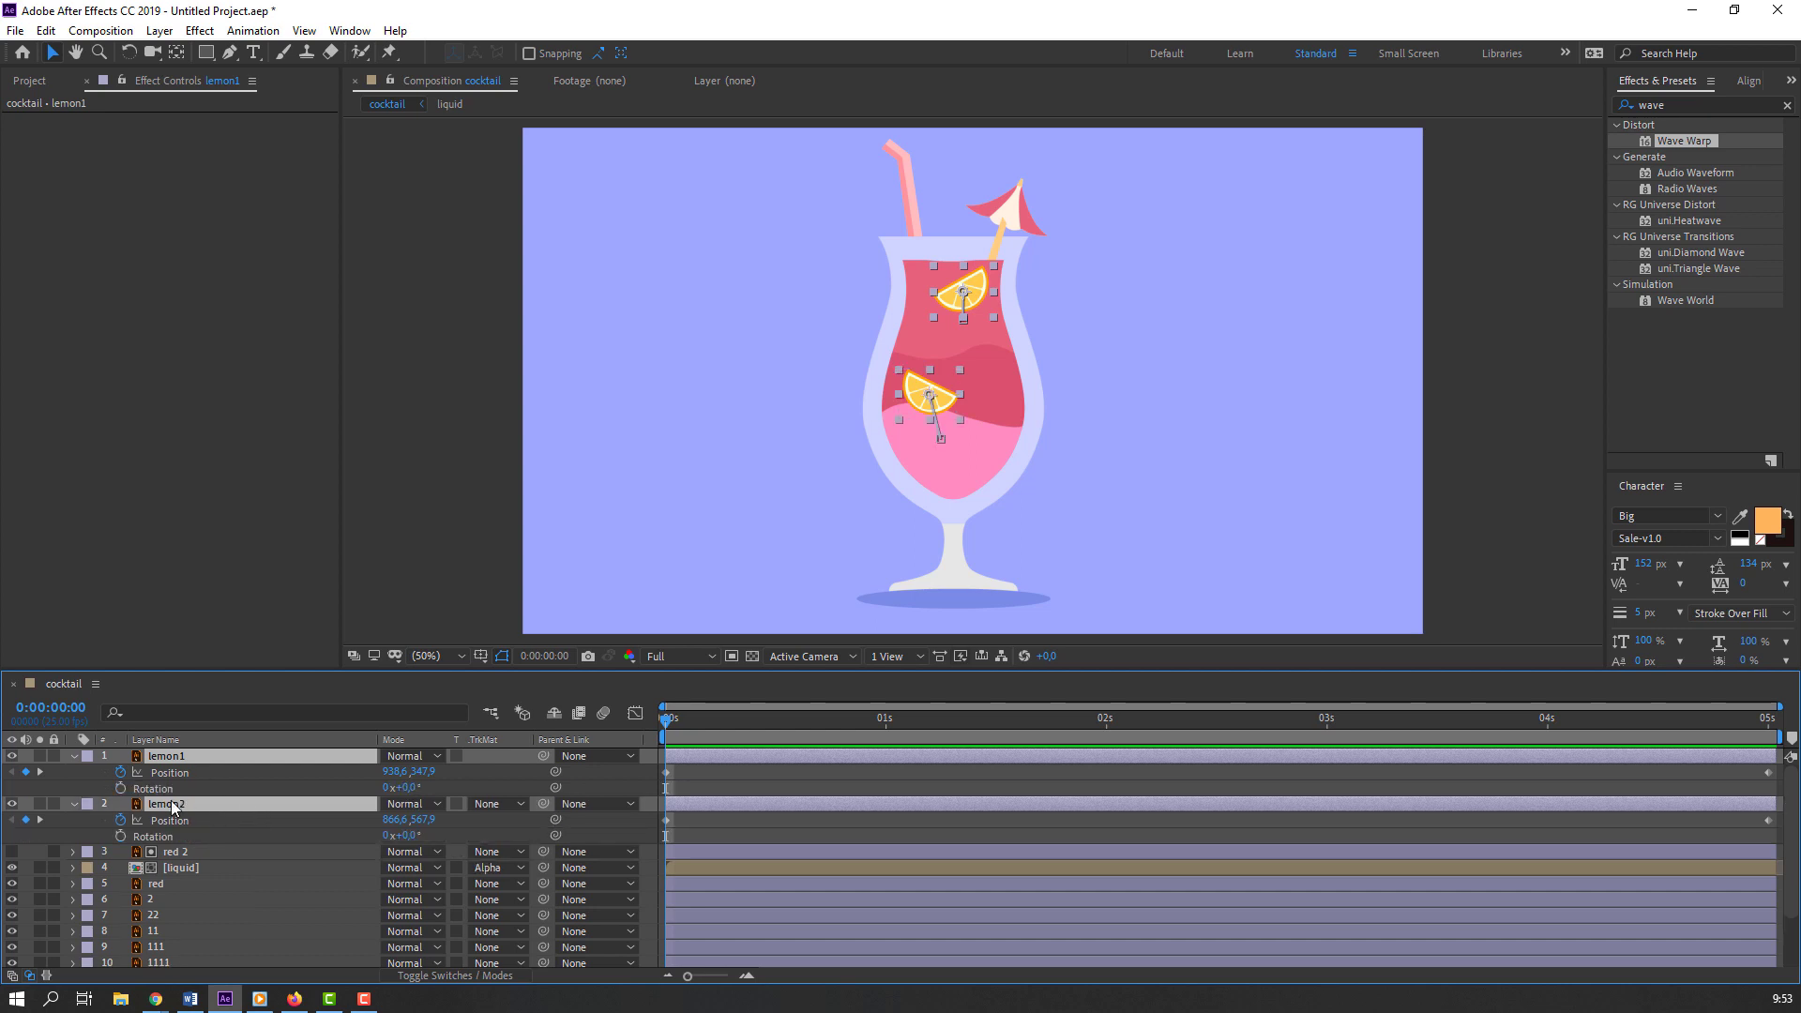
pyautogui.click(120, 788)
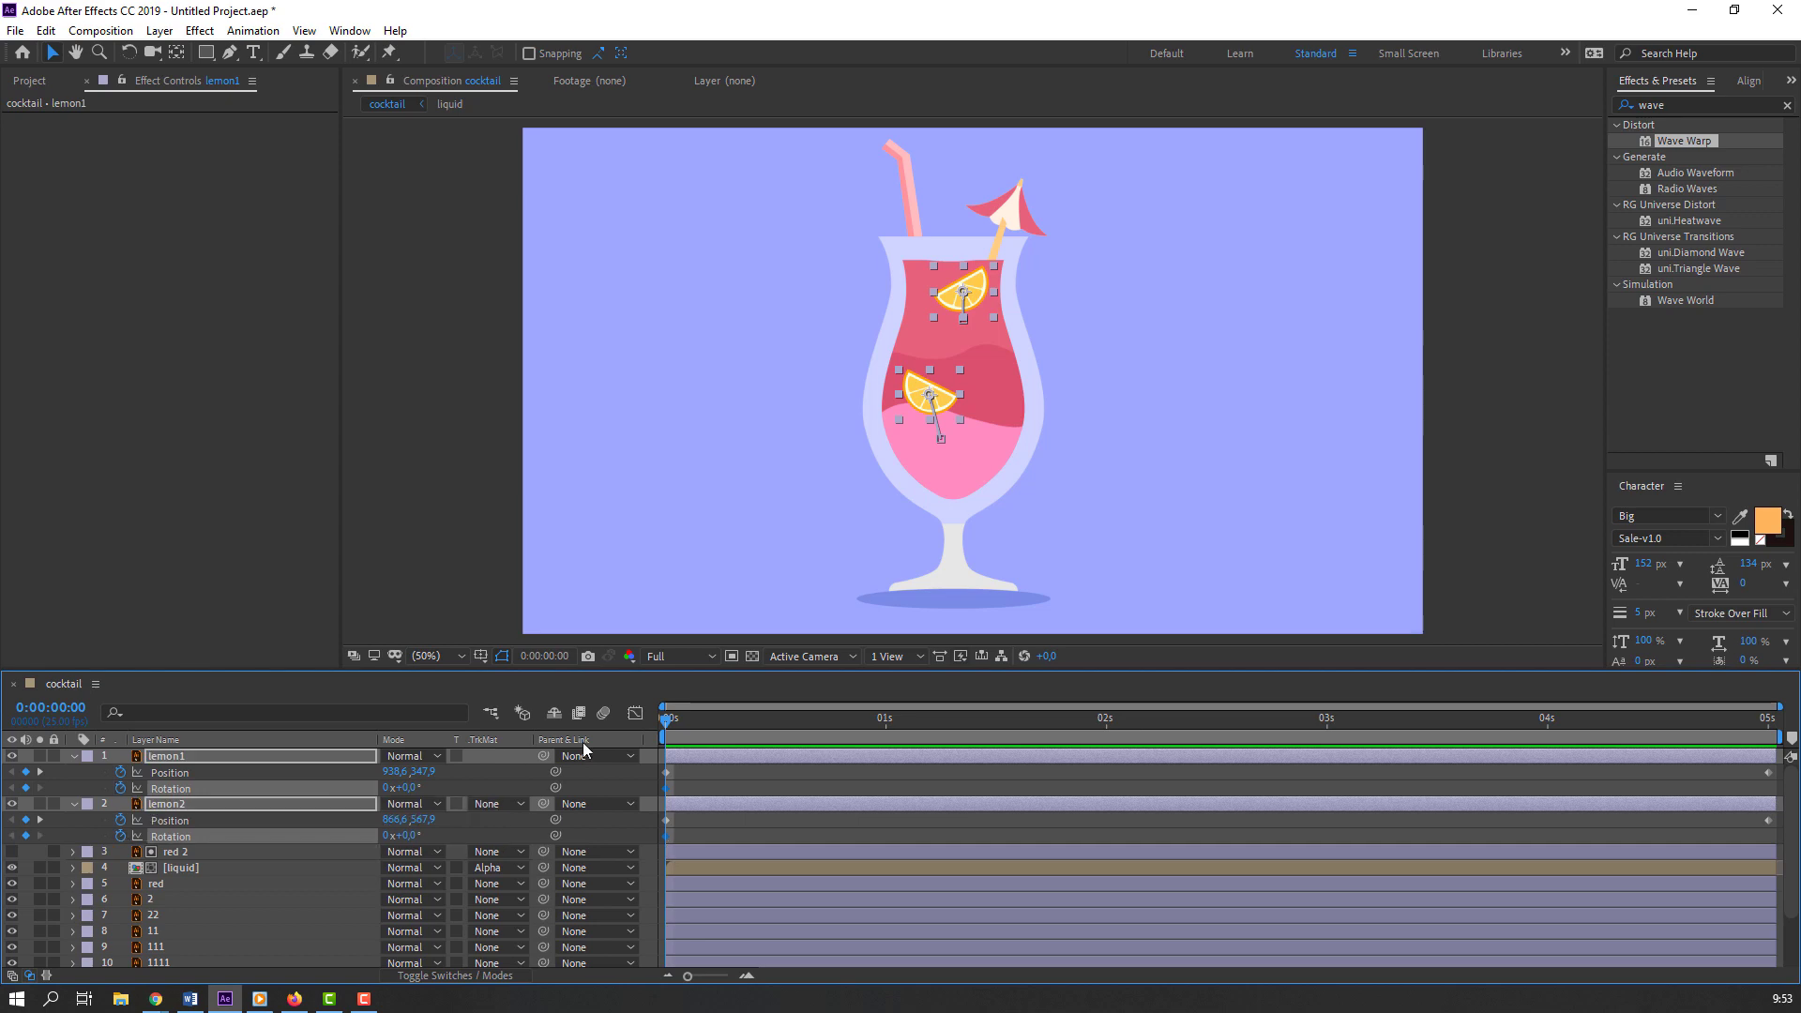
pyautogui.moveTo(667, 719); pyautogui.dragTo(1124, 720)
pyautogui.moveTo(1264, 748); pyautogui.dragTo(1773, 748)
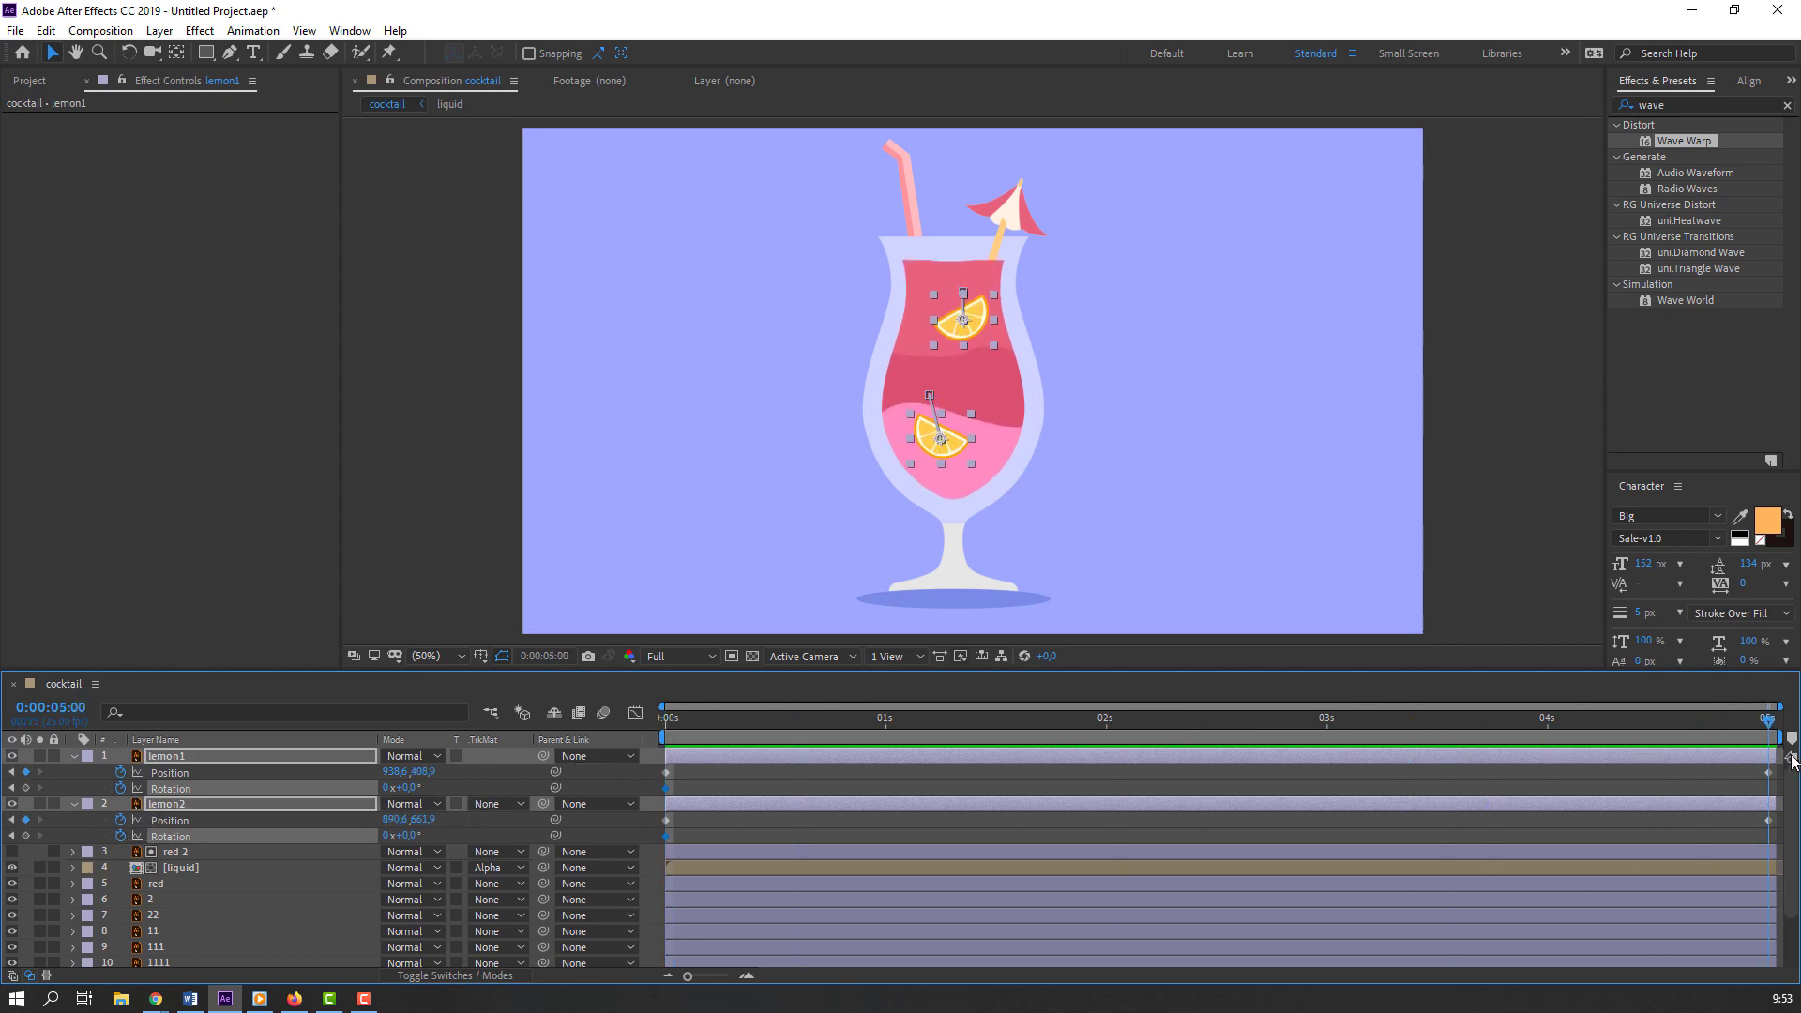
pyautogui.click(449, 795)
pyautogui.moveTo(401, 788); pyautogui.dragTo(380, 835)
pyautogui.press('space')
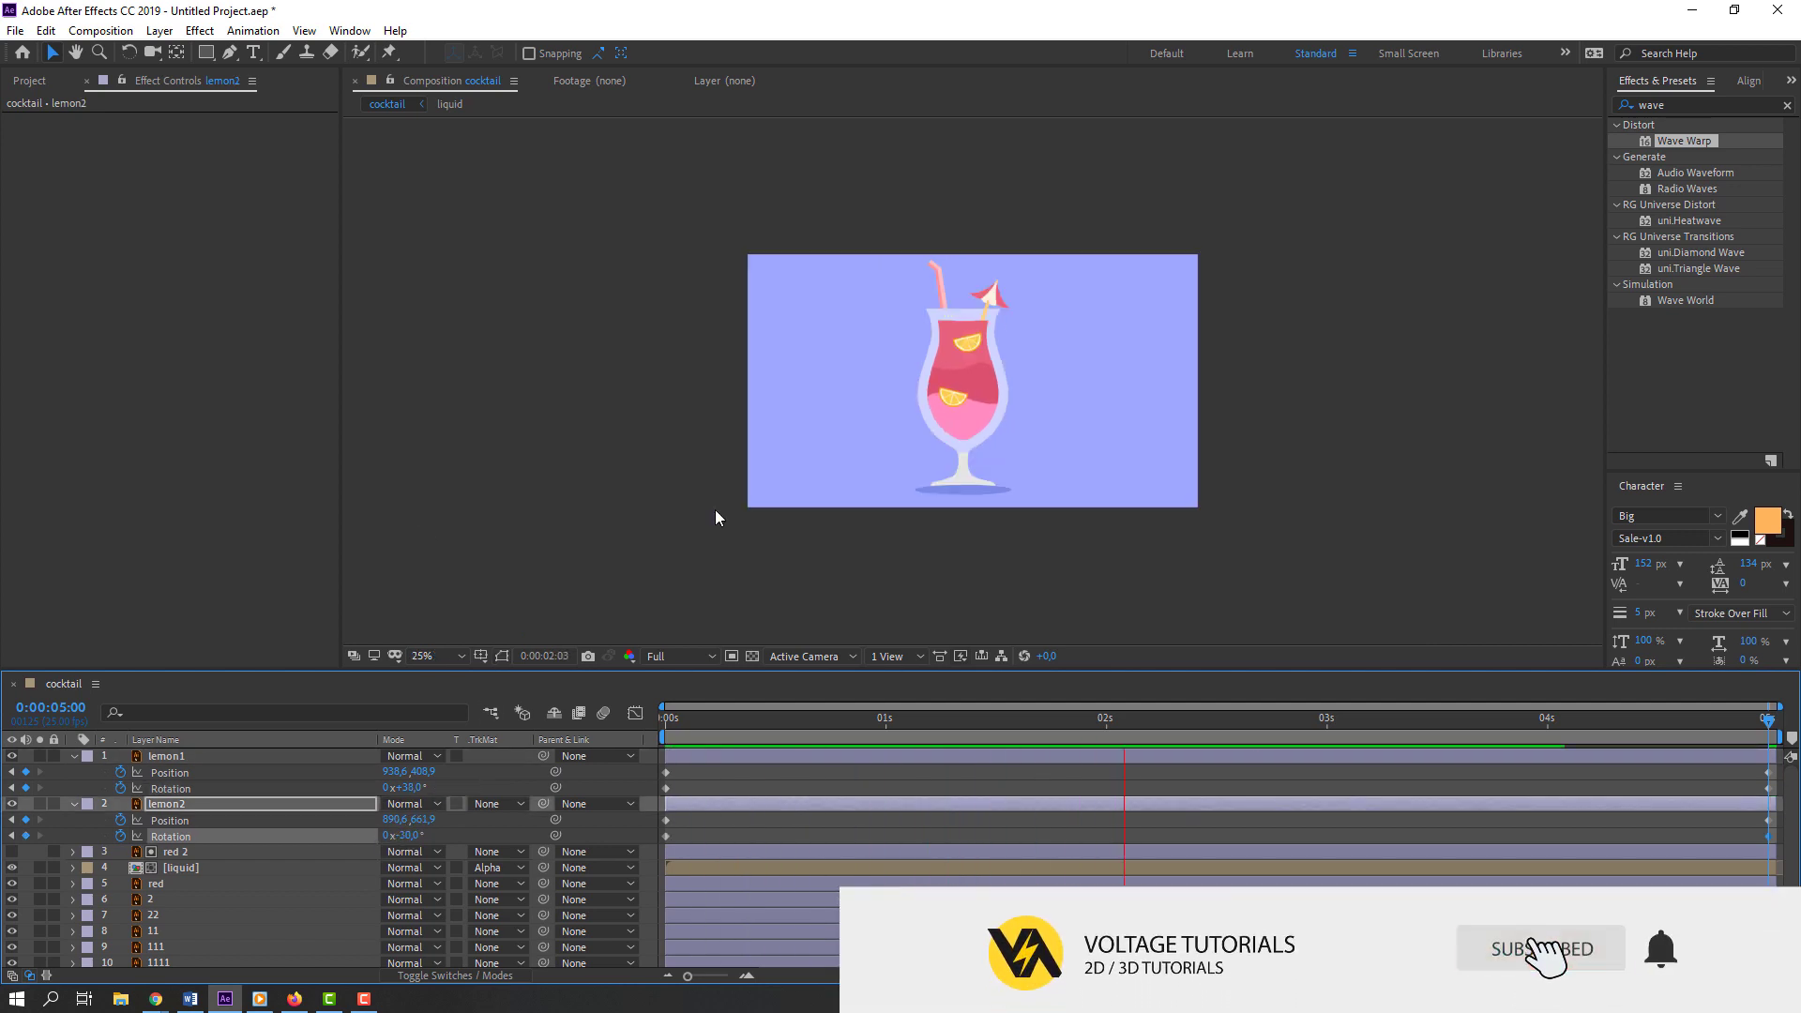
pyautogui.press('space')
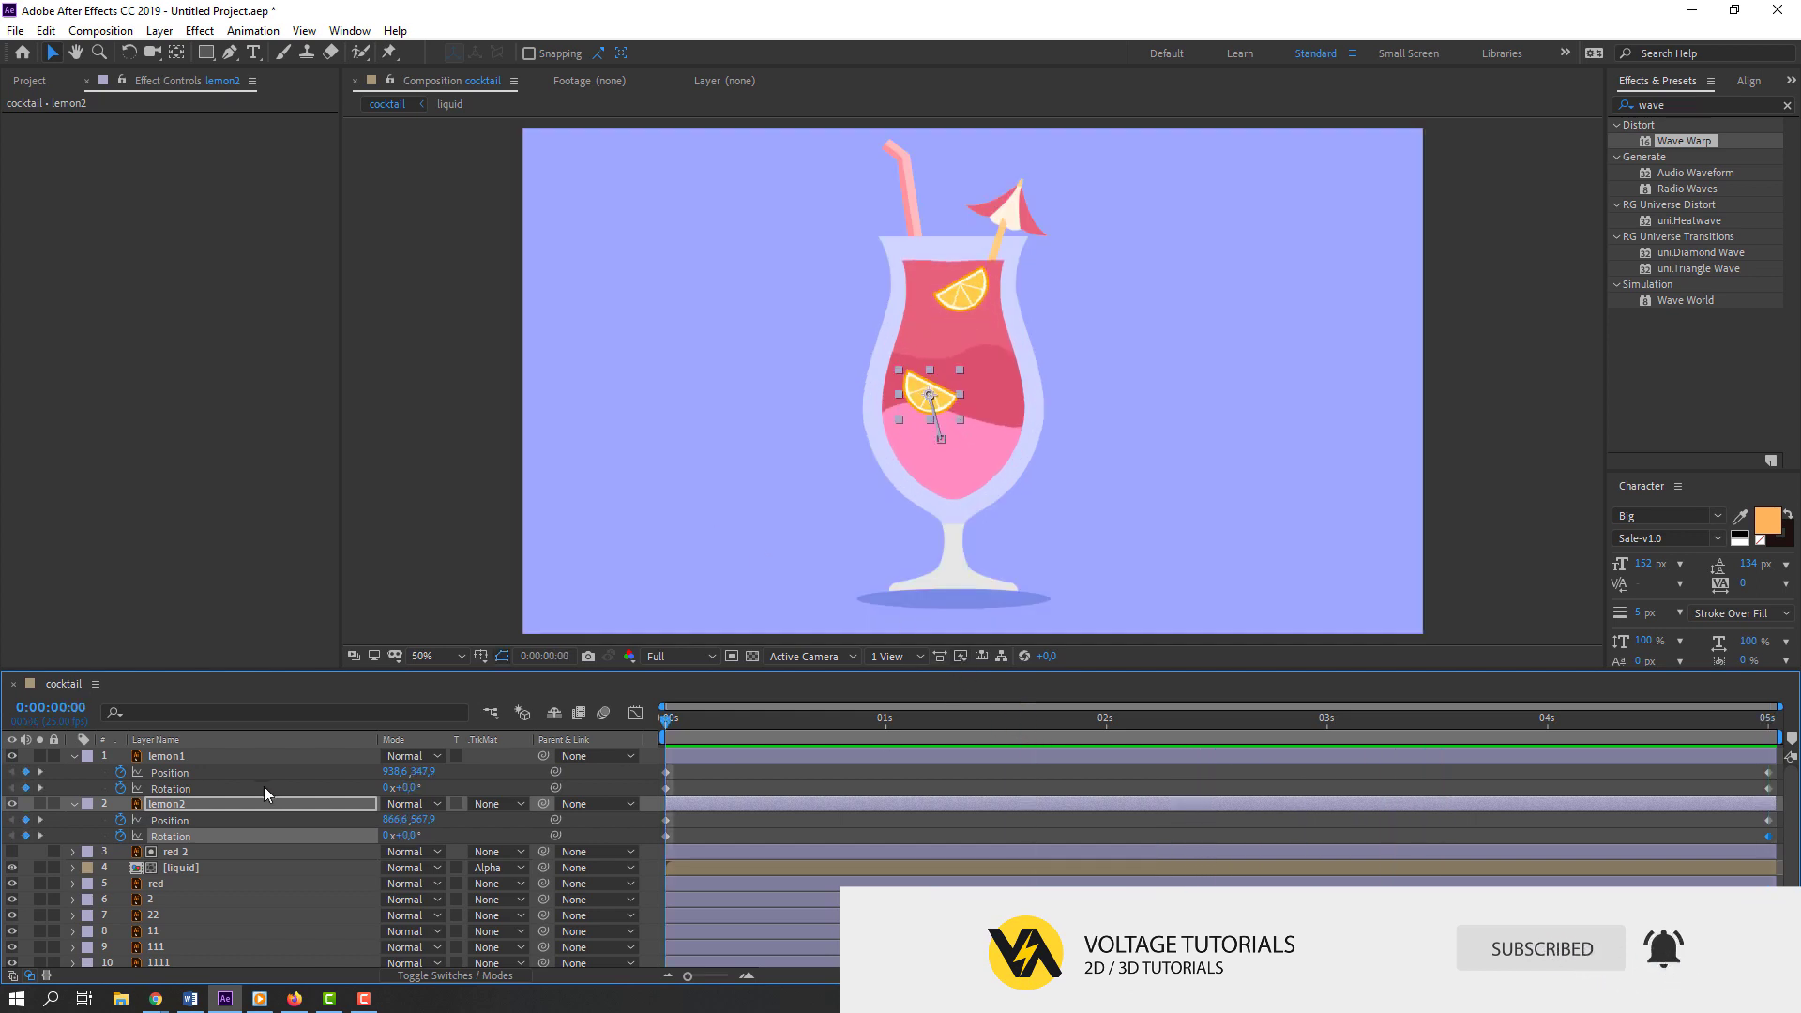
pyautogui.click(79, 759)
# Step: Move the red, liquid and red 2 layers down to sit just above glass
pyautogui.click(77, 757)
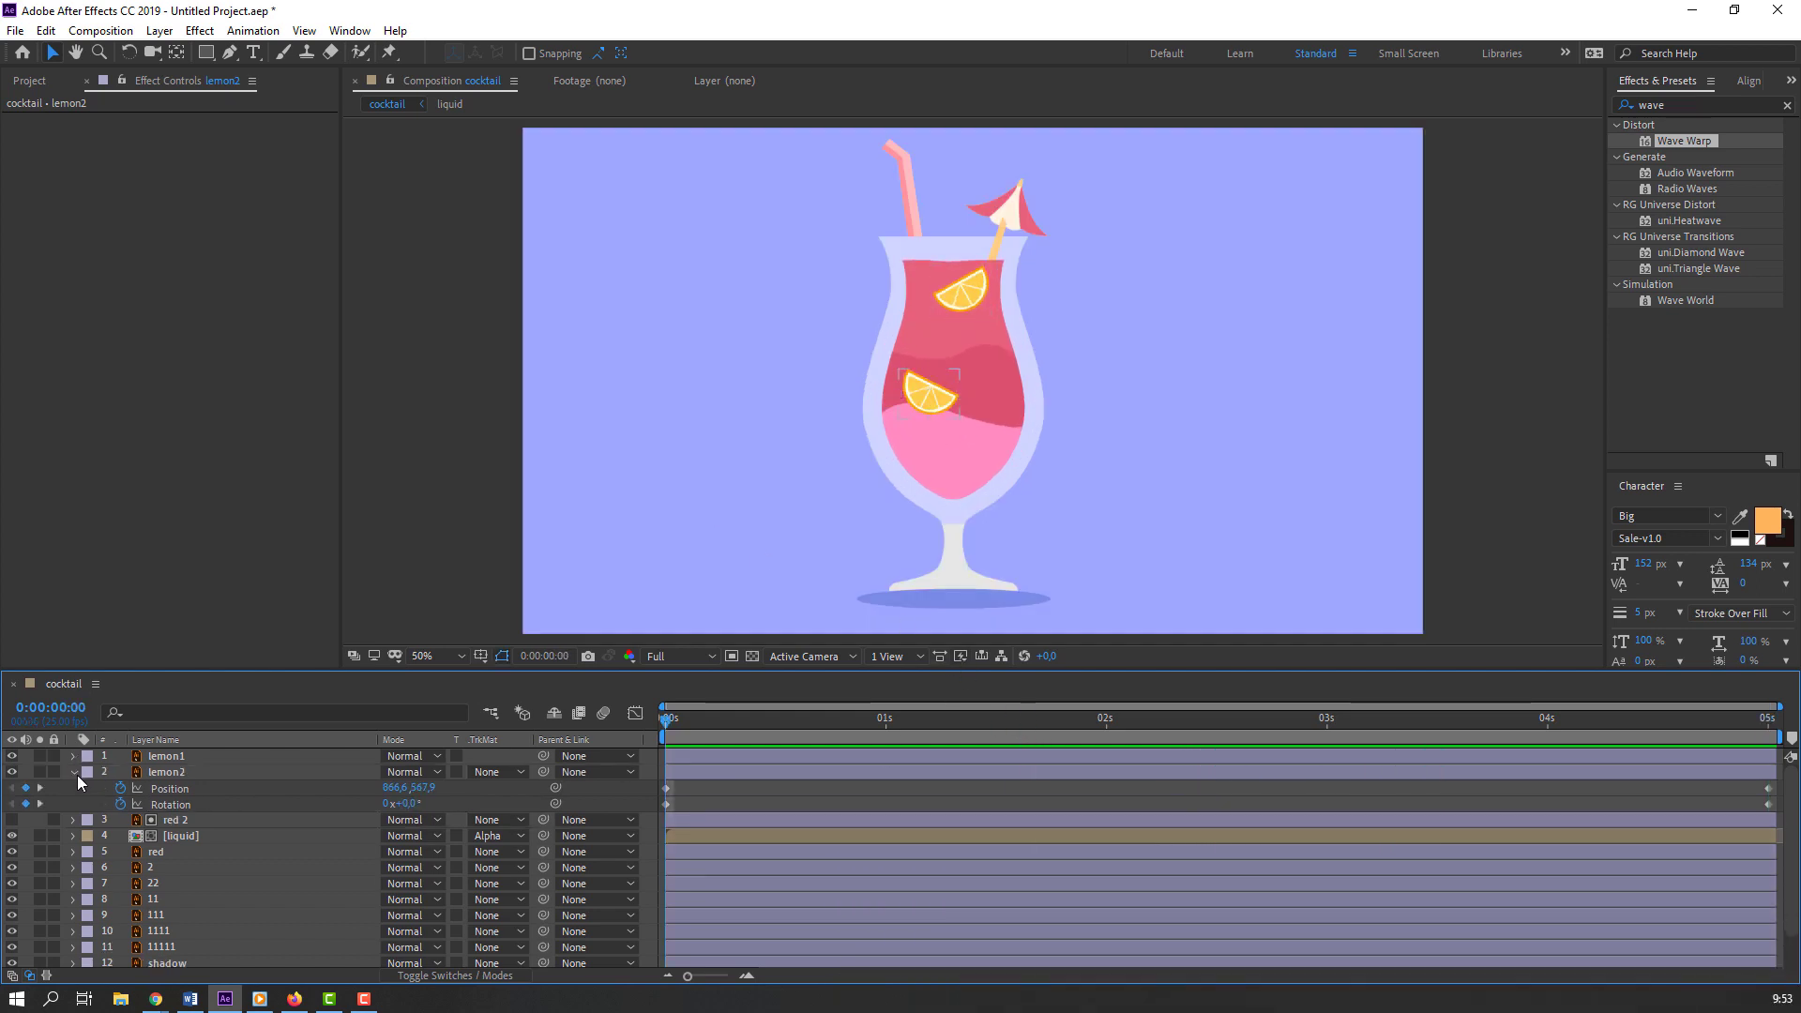
pyautogui.click(77, 775)
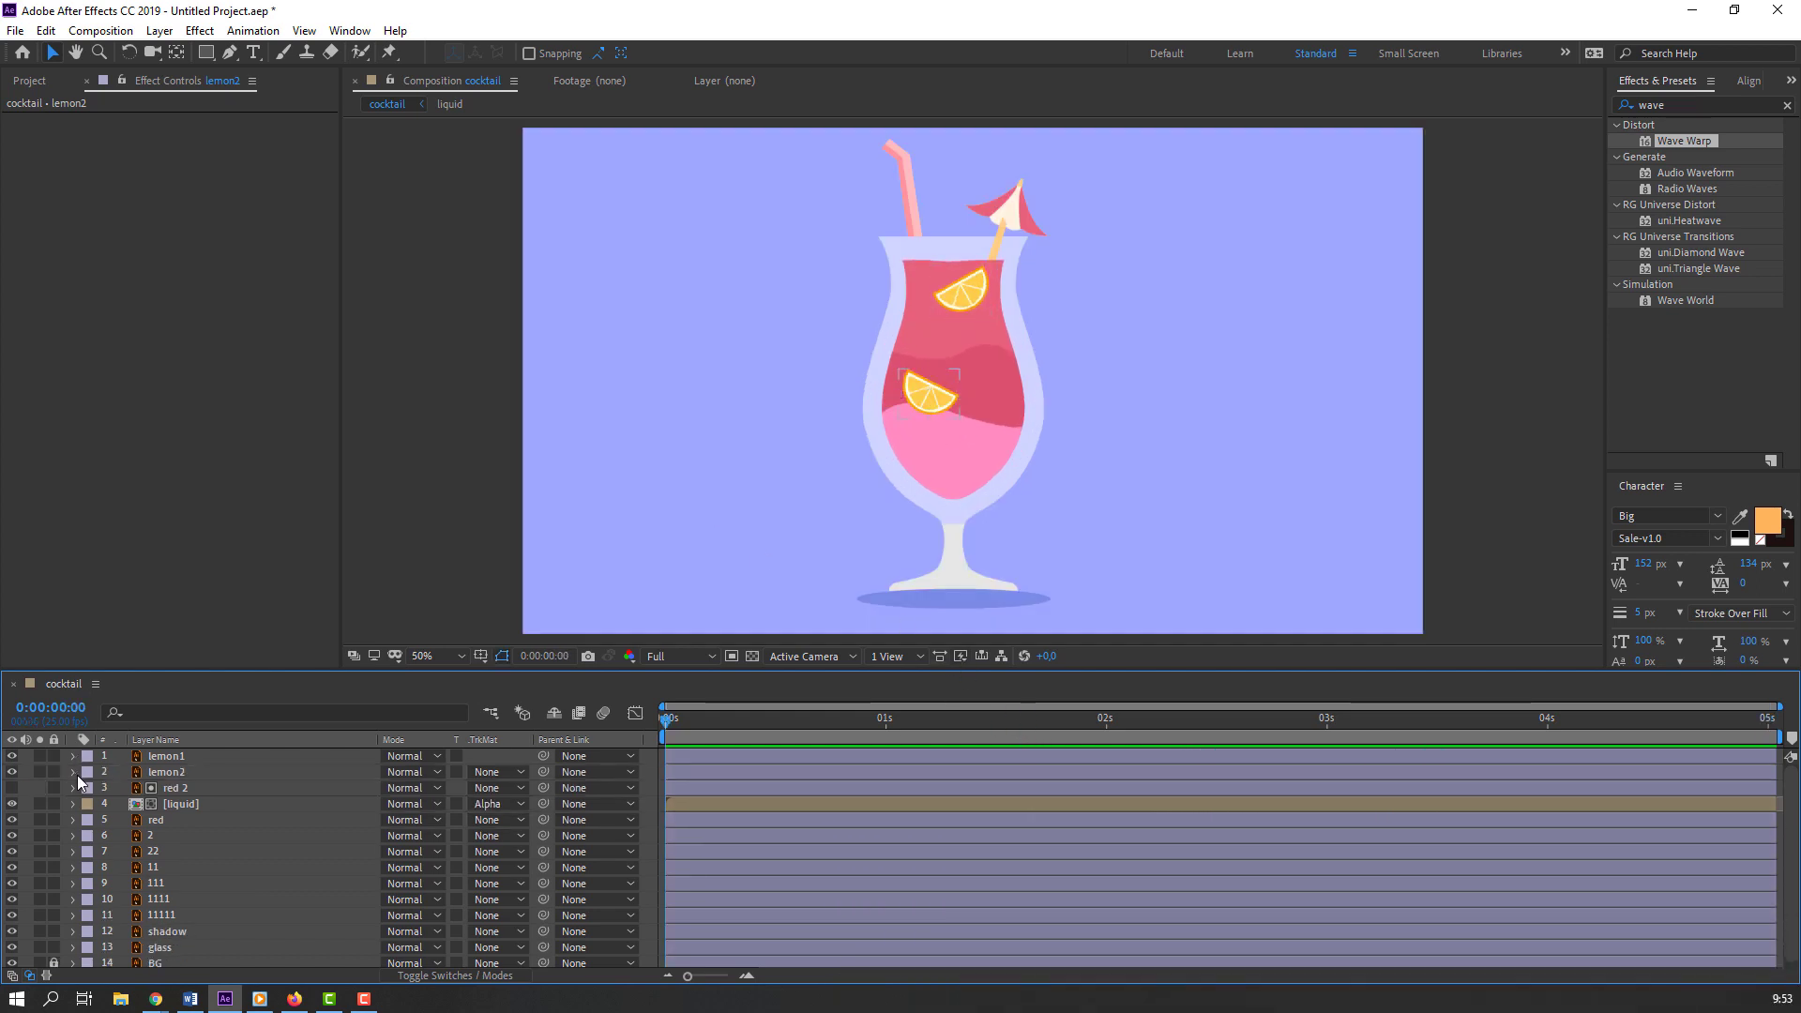
pyautogui.click(161, 819)
pyautogui.keyDown('shift'); pyautogui.click(181, 803); pyautogui.keyUp('shift')
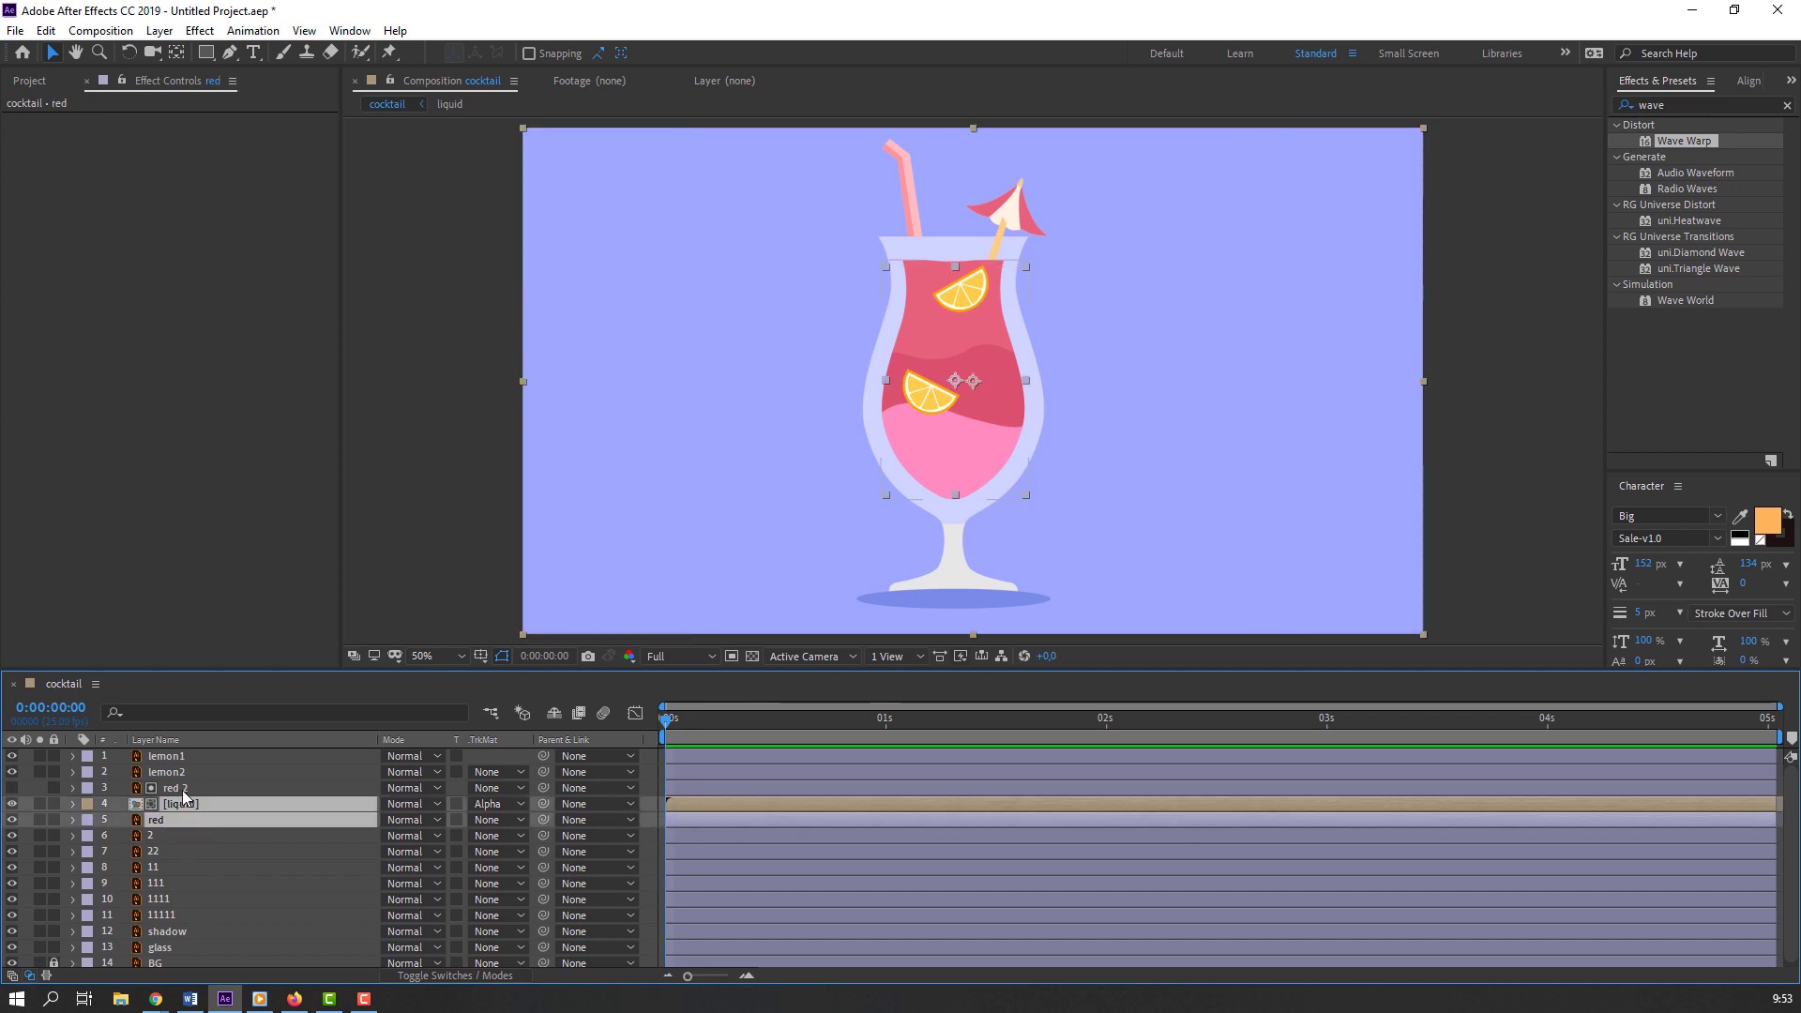
pyautogui.keyDown('shift'); pyautogui.click(184, 792); pyautogui.keyUp('shift')
pyautogui.scroll(-1, 184, 791)
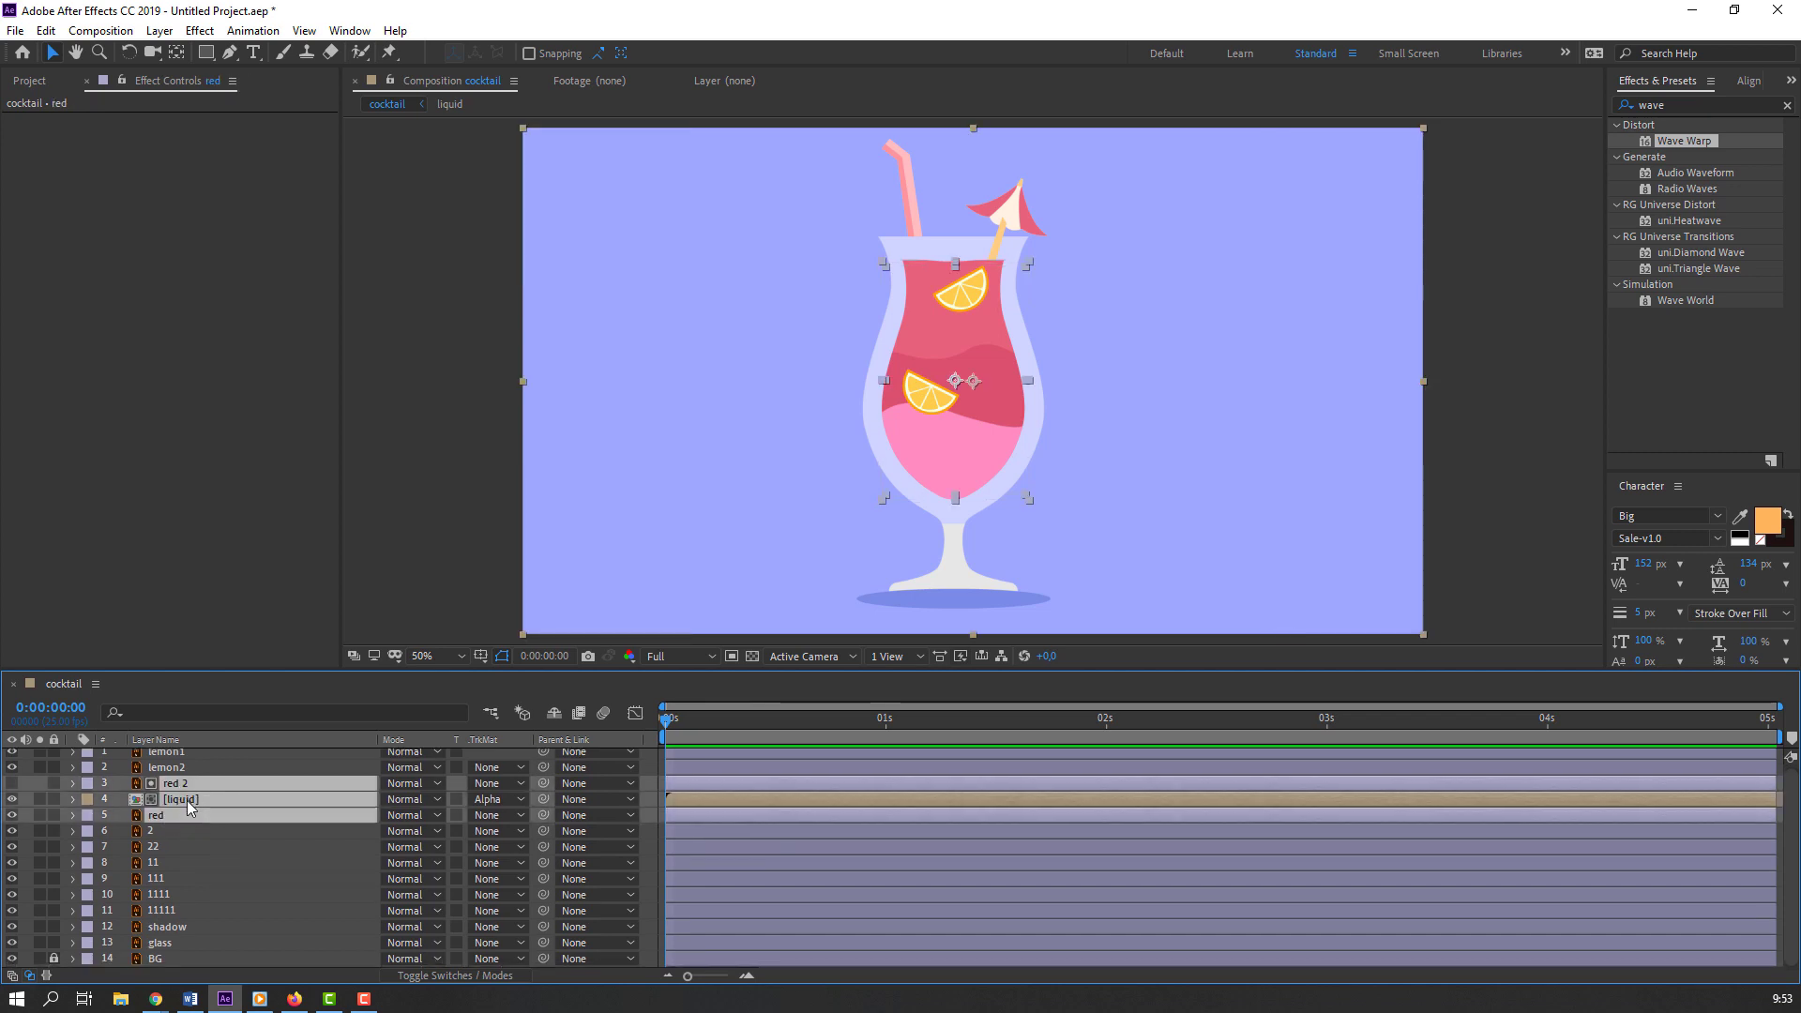
pyautogui.moveTo(188, 801); pyautogui.dragTo(210, 940)
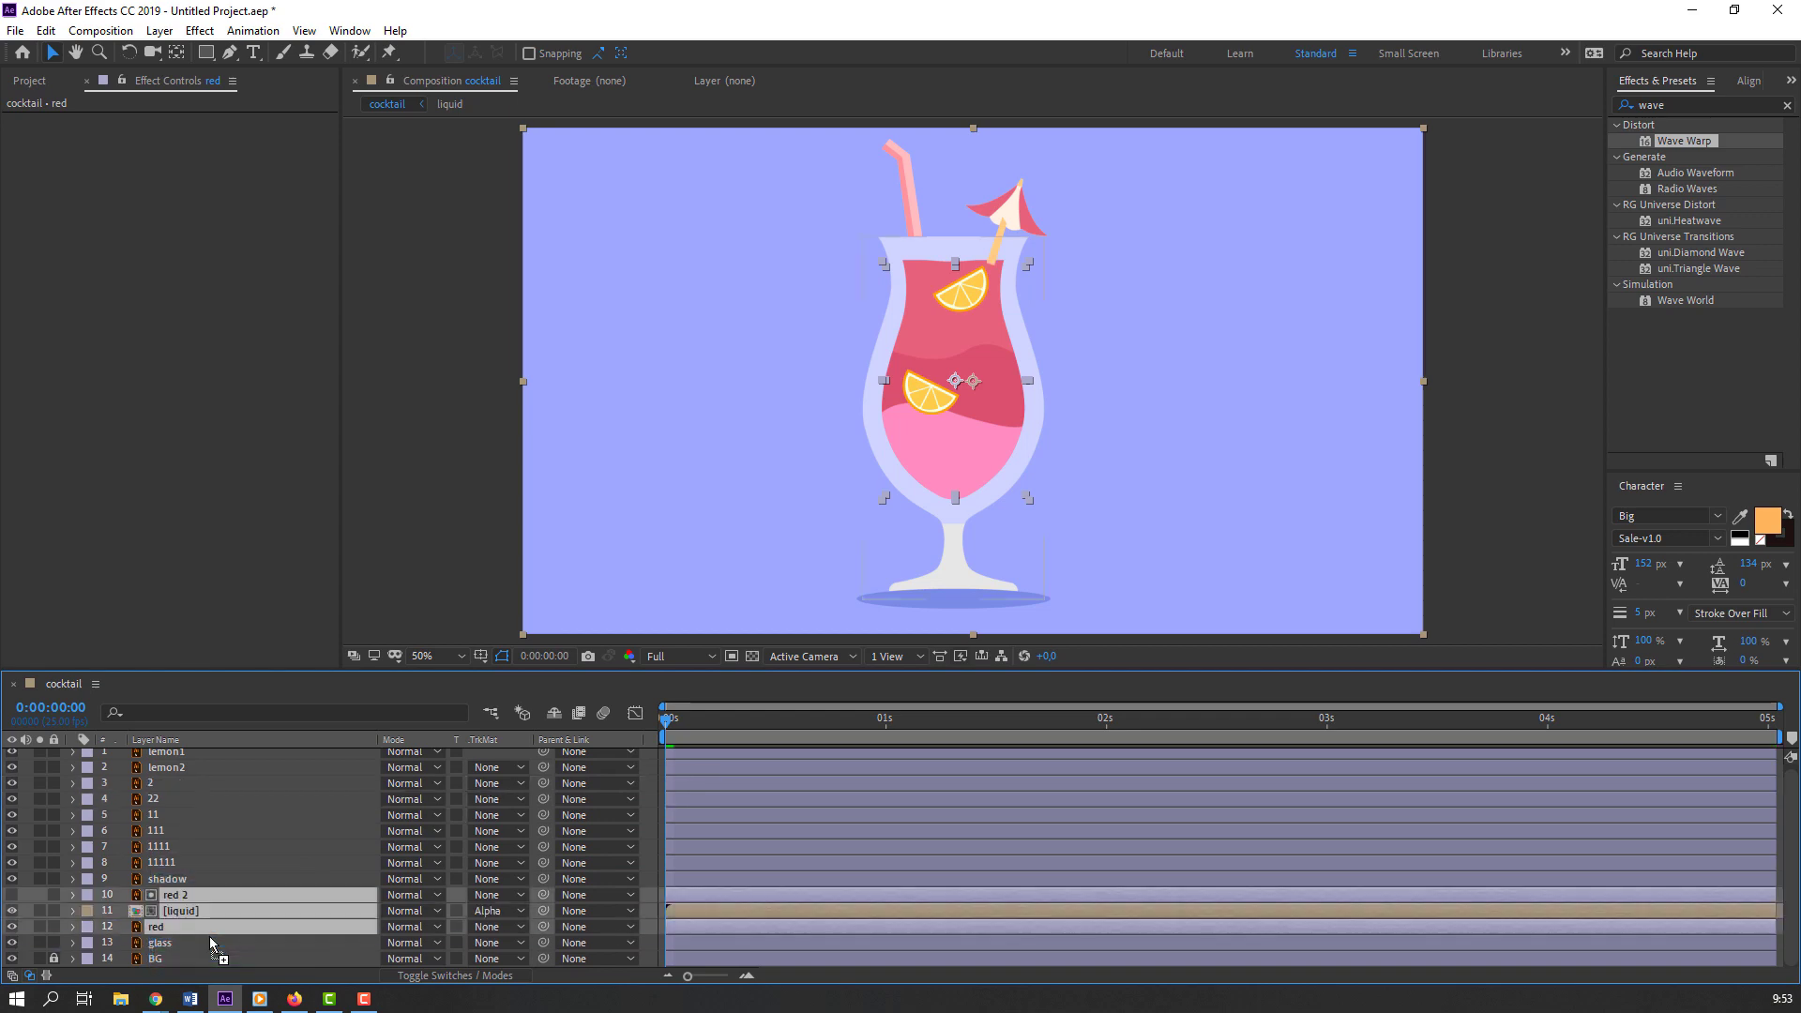
# Step: Check the glass layer's visibility and move the shadow layer below glass
pyautogui.click(170, 946)
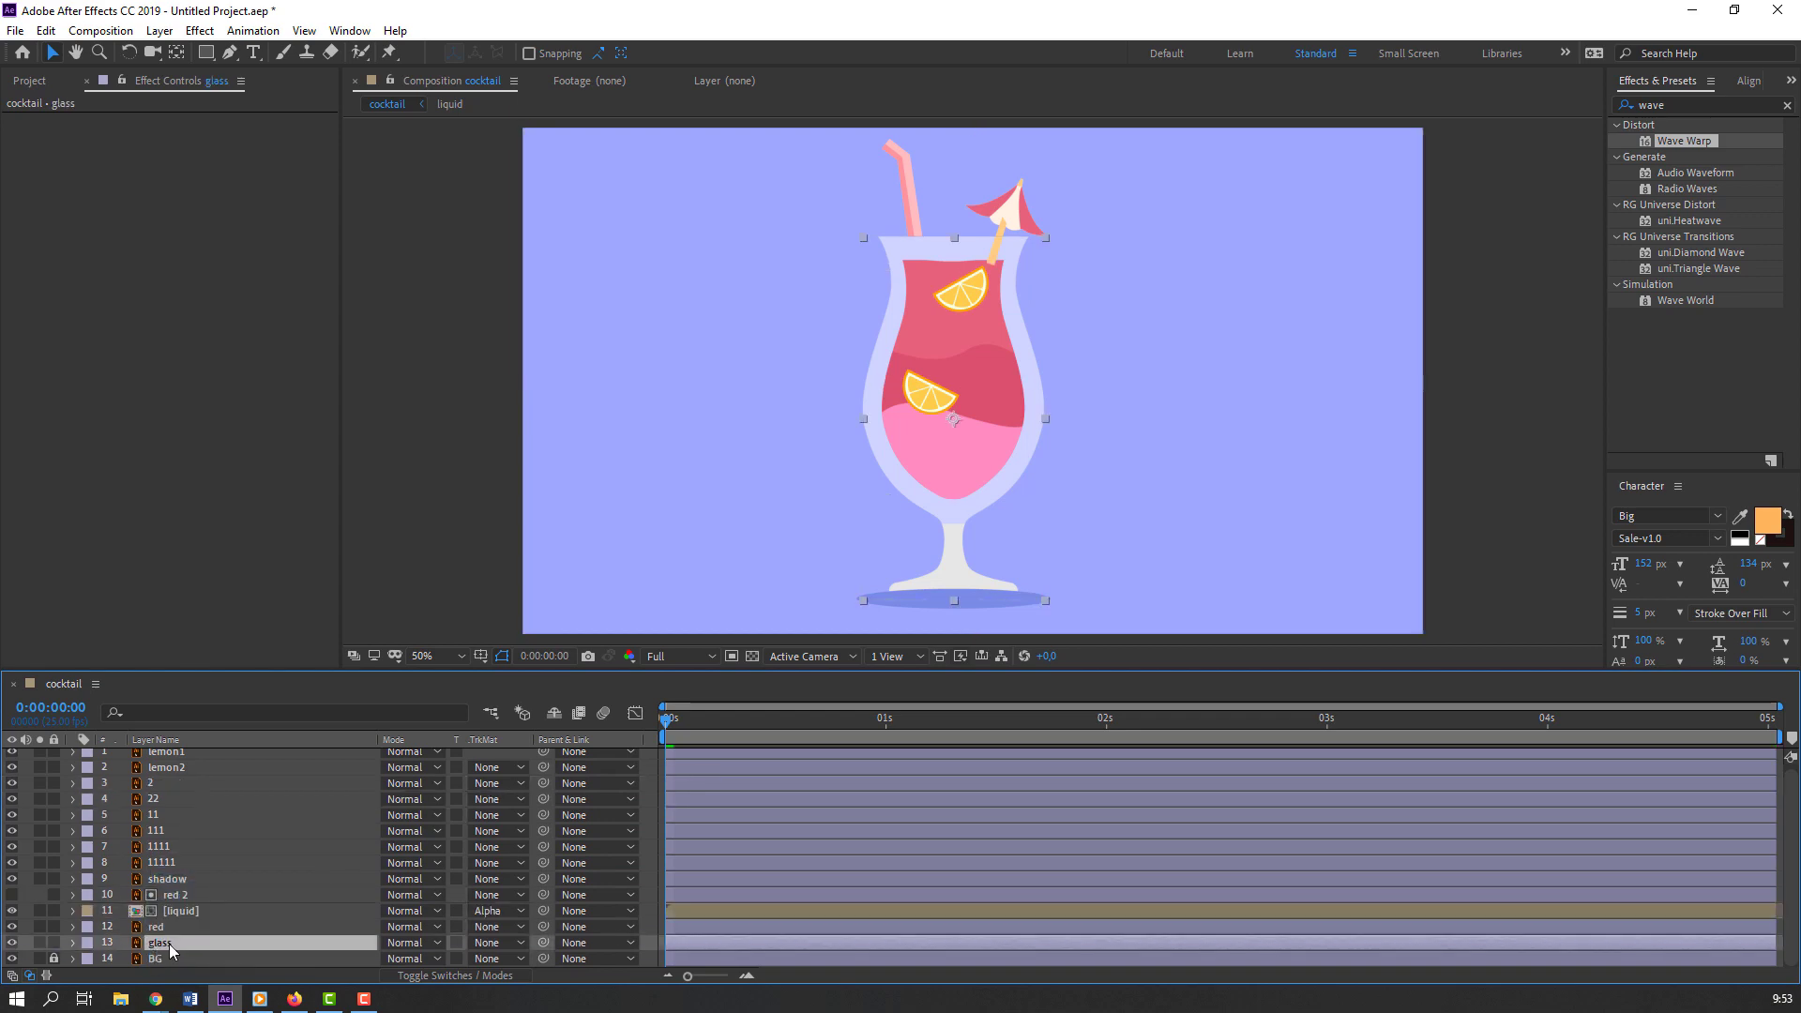
pyautogui.click(12, 943)
pyautogui.click(12, 942)
pyautogui.click(12, 943)
pyautogui.click(13, 943)
pyautogui.click(13, 942)
pyautogui.click(13, 943)
pyautogui.moveTo(165, 884); pyautogui.dragTo(182, 943)
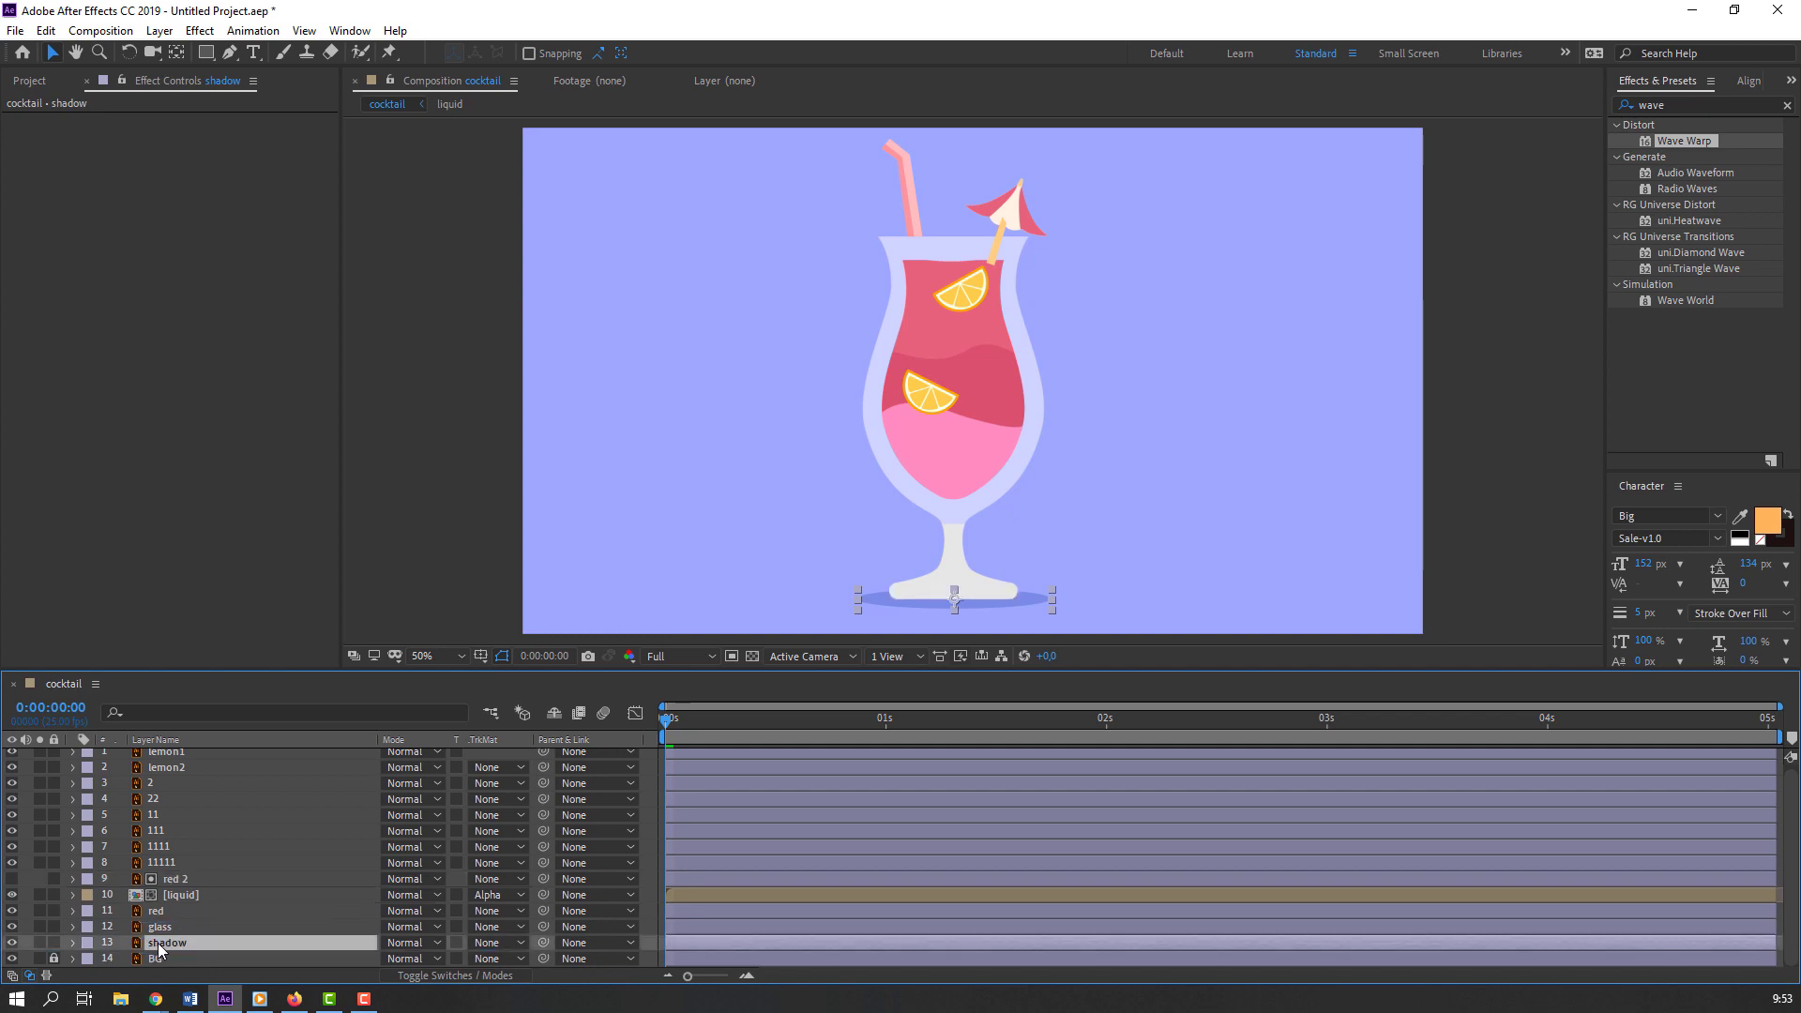
# Step: Pre-compose umbrella layers 11, 111, 1111 and 11111 into OBJECT01 and open it
pyautogui.click(163, 864)
pyautogui.keyDown('ctrl'); pyautogui.click(169, 846); pyautogui.keyUp('ctrl')
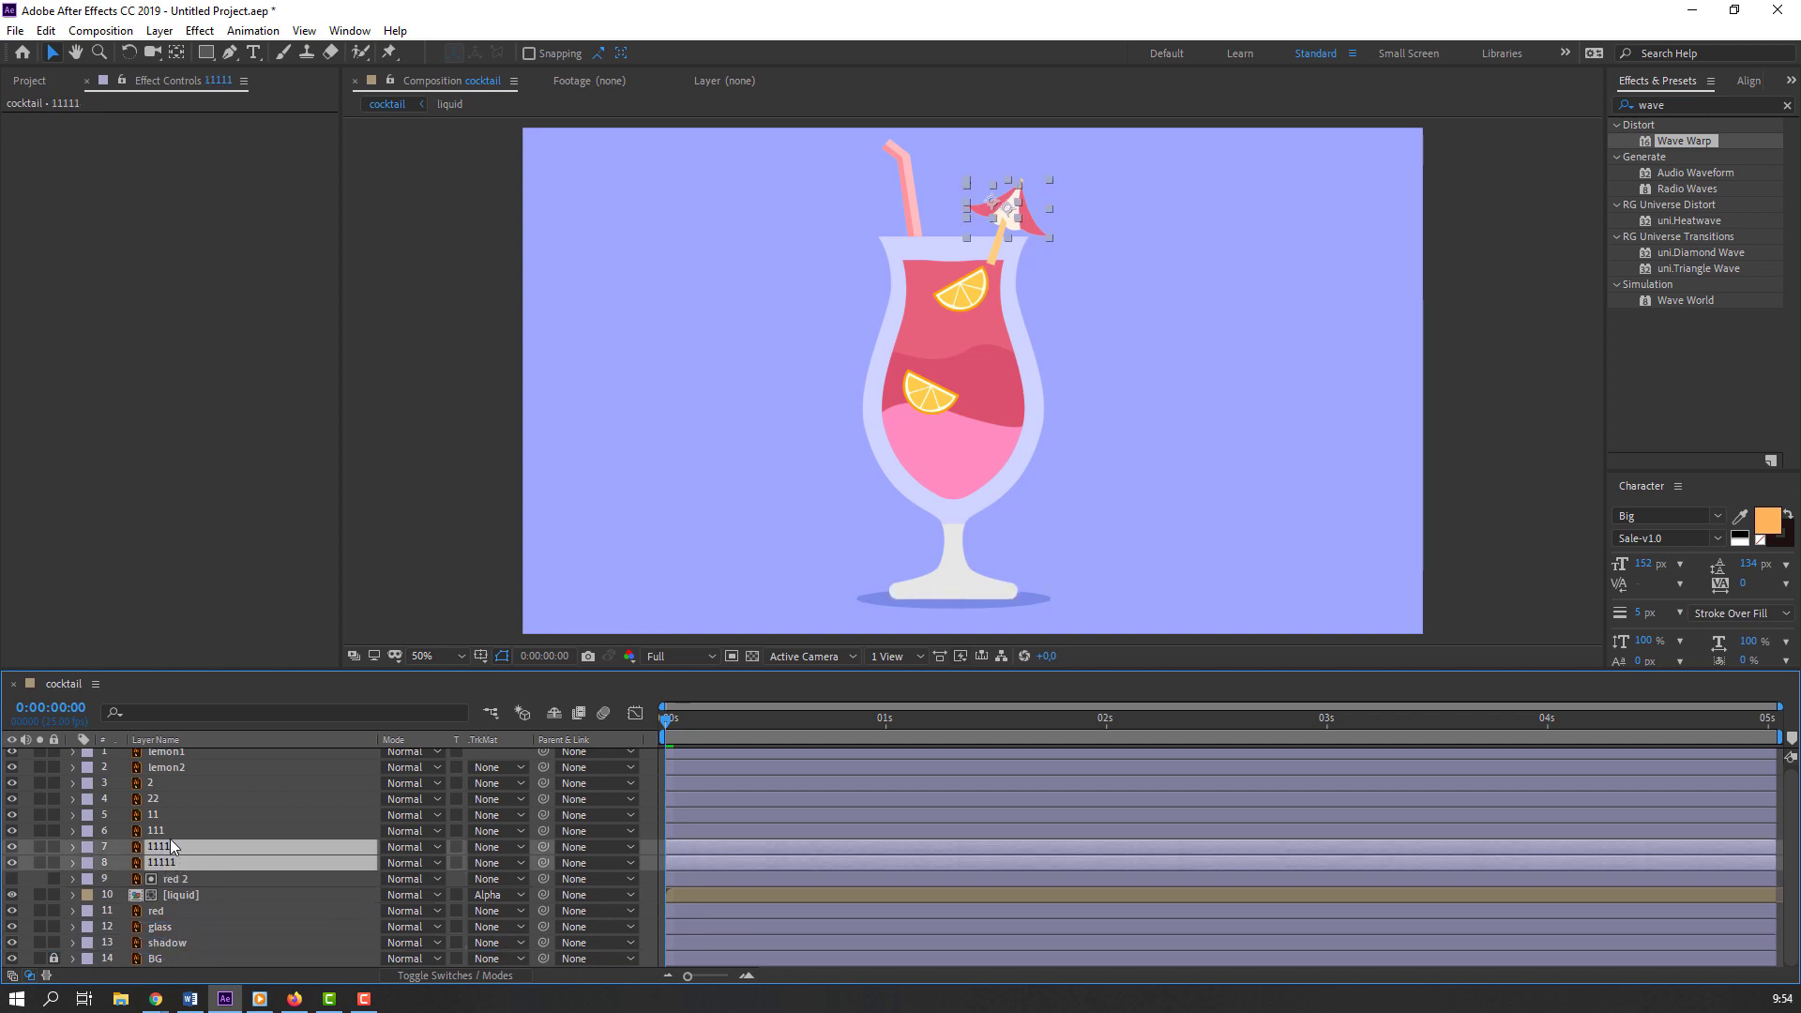
pyautogui.keyDown('ctrl'); pyautogui.click(171, 830); pyautogui.keyUp('ctrl')
pyautogui.keyDown('ctrl'); pyautogui.click(167, 816); pyautogui.keyUp('ctrl')
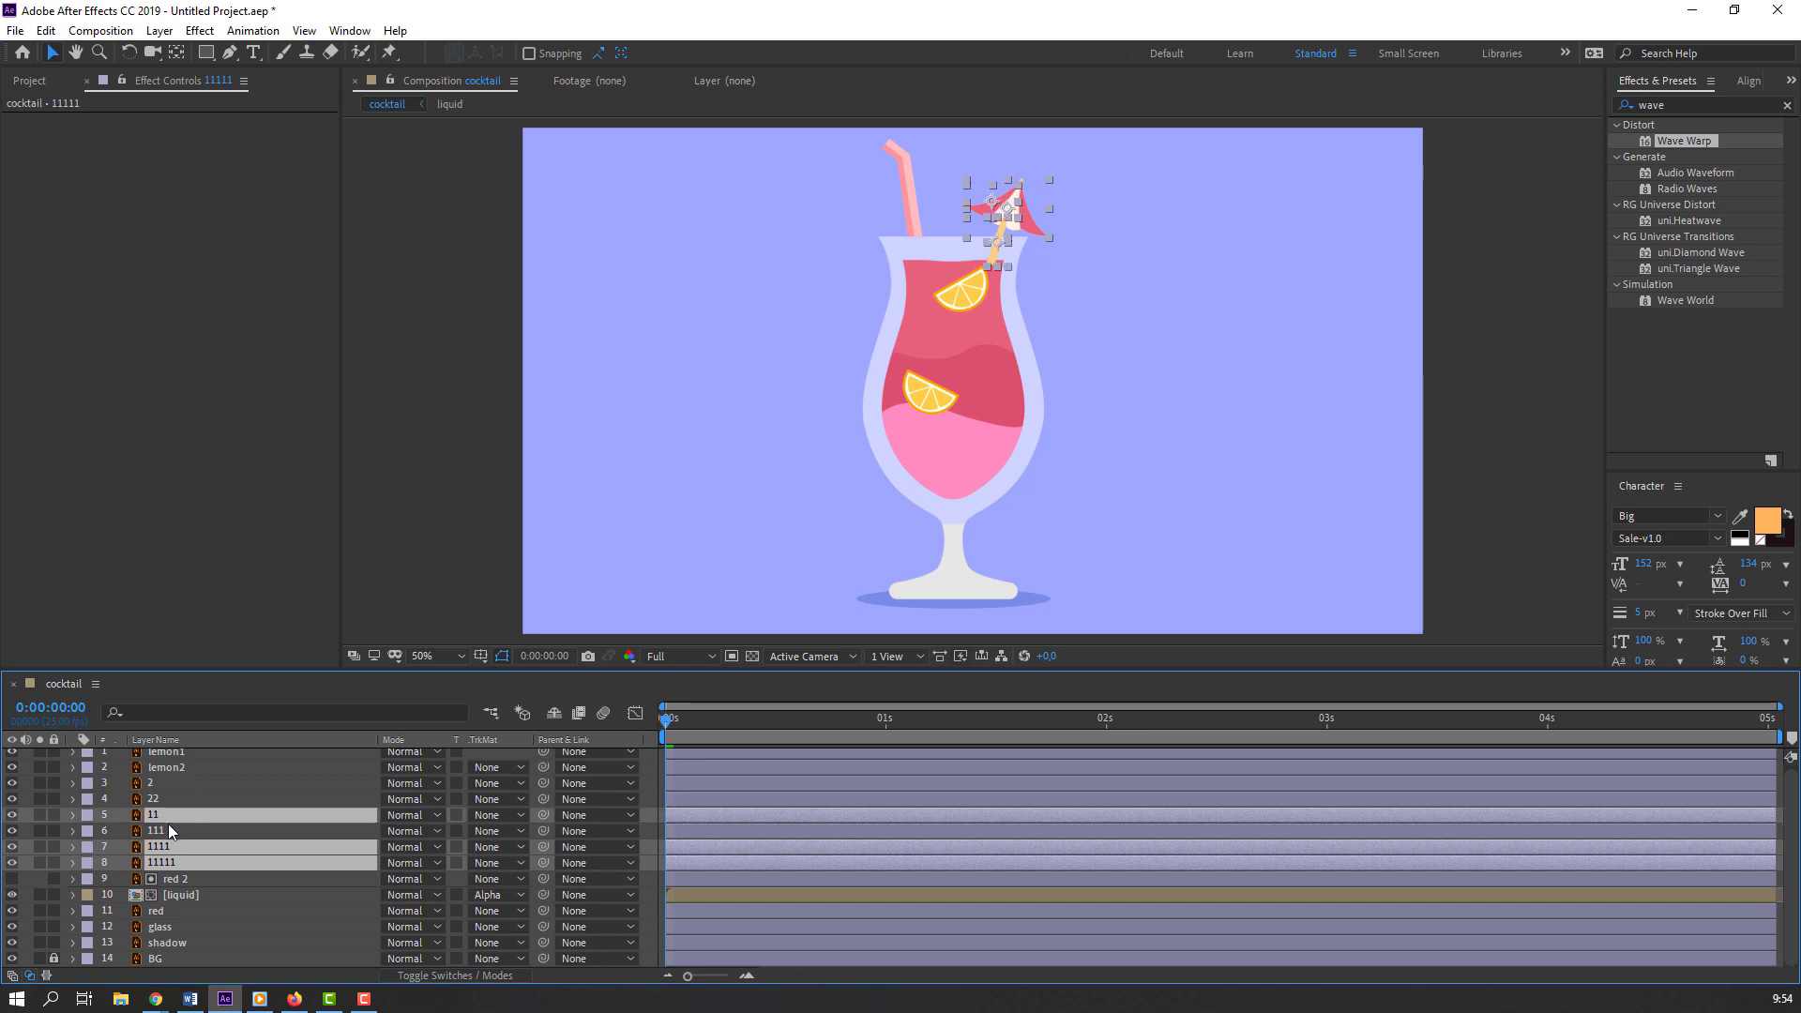
pyautogui.click(12, 818)
pyautogui.click(12, 818)
pyautogui.click(13, 818)
pyautogui.click(12, 818)
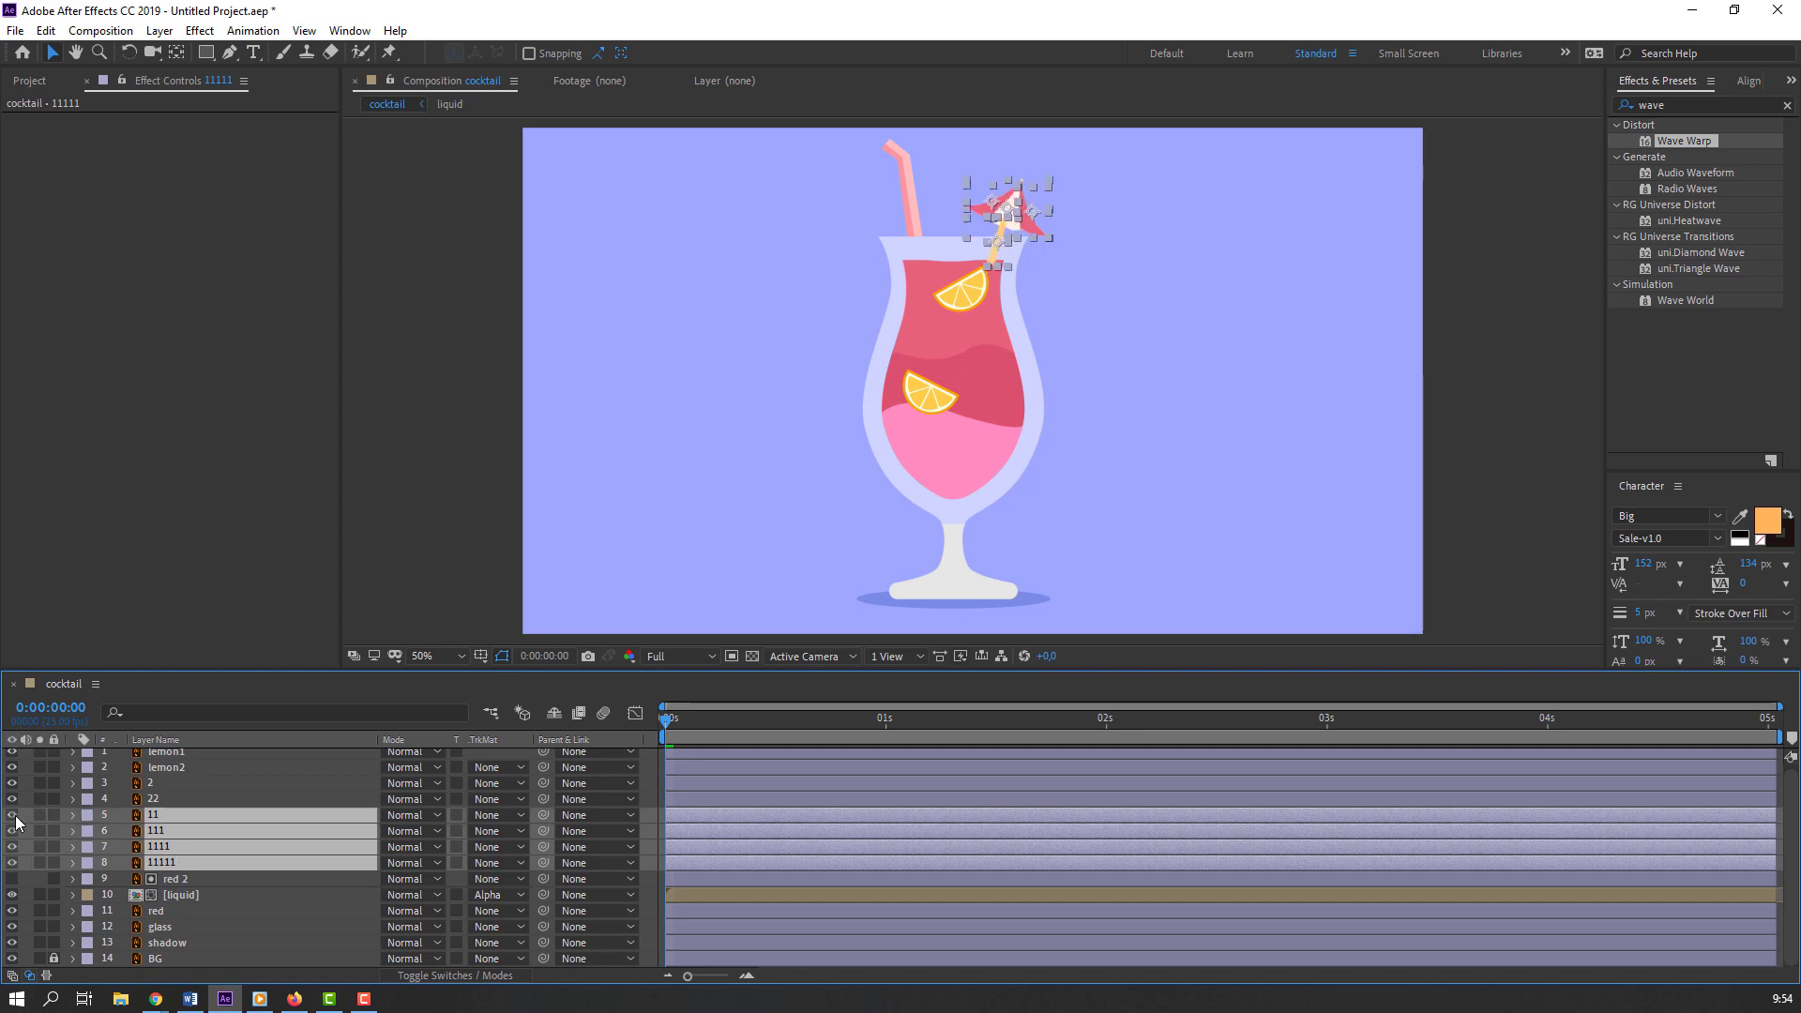
pyautogui.rightClick(182, 824)
pyautogui.click(246, 742)
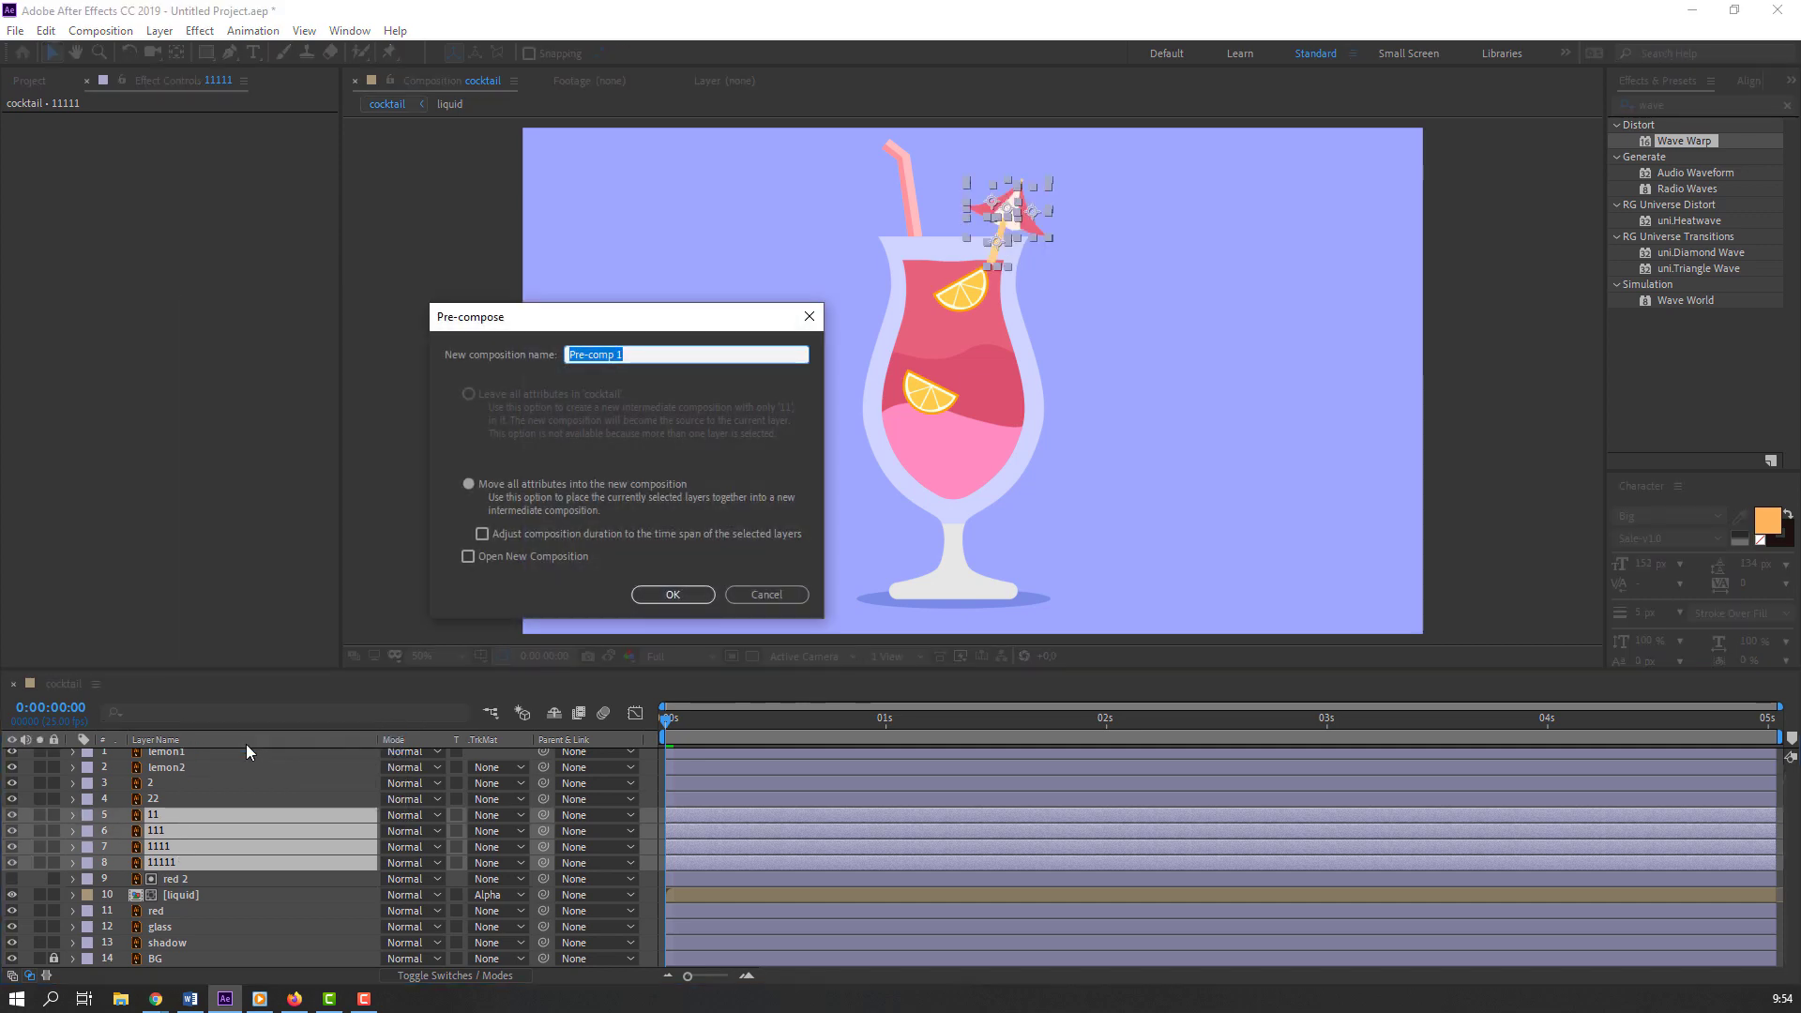
pyautogui.write('OBJECT01')
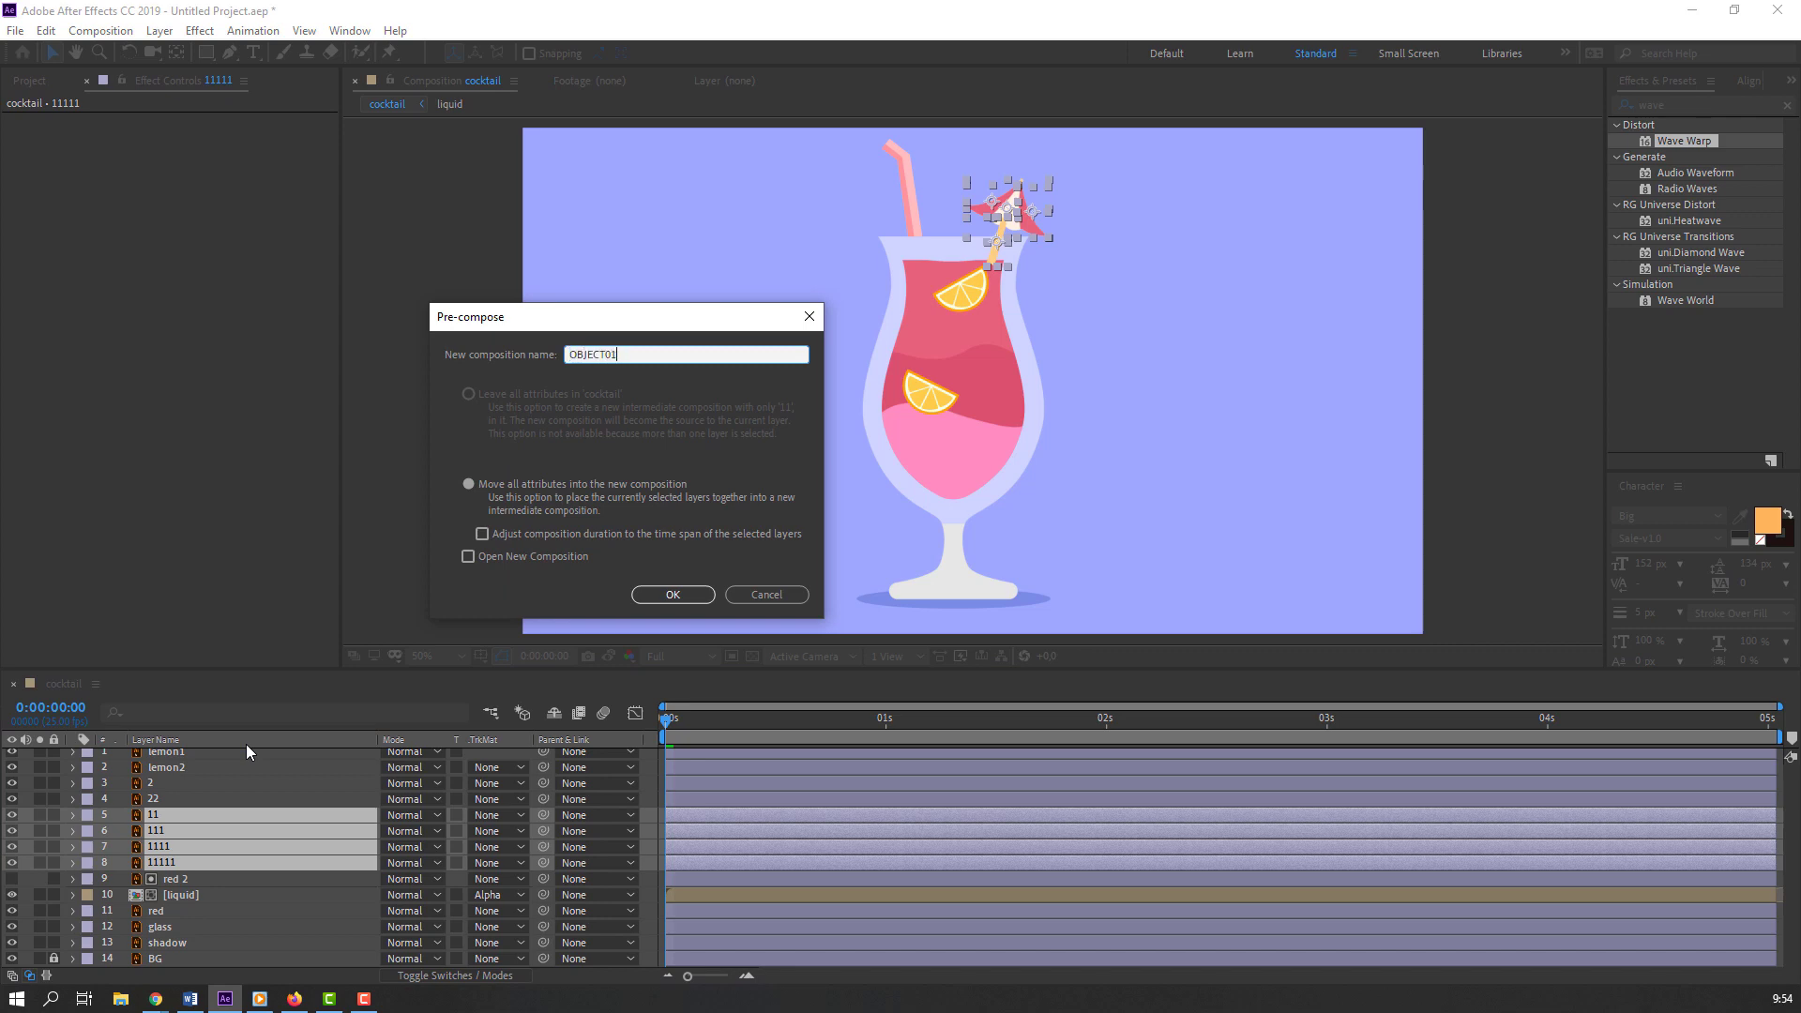
pyautogui.press('Return')
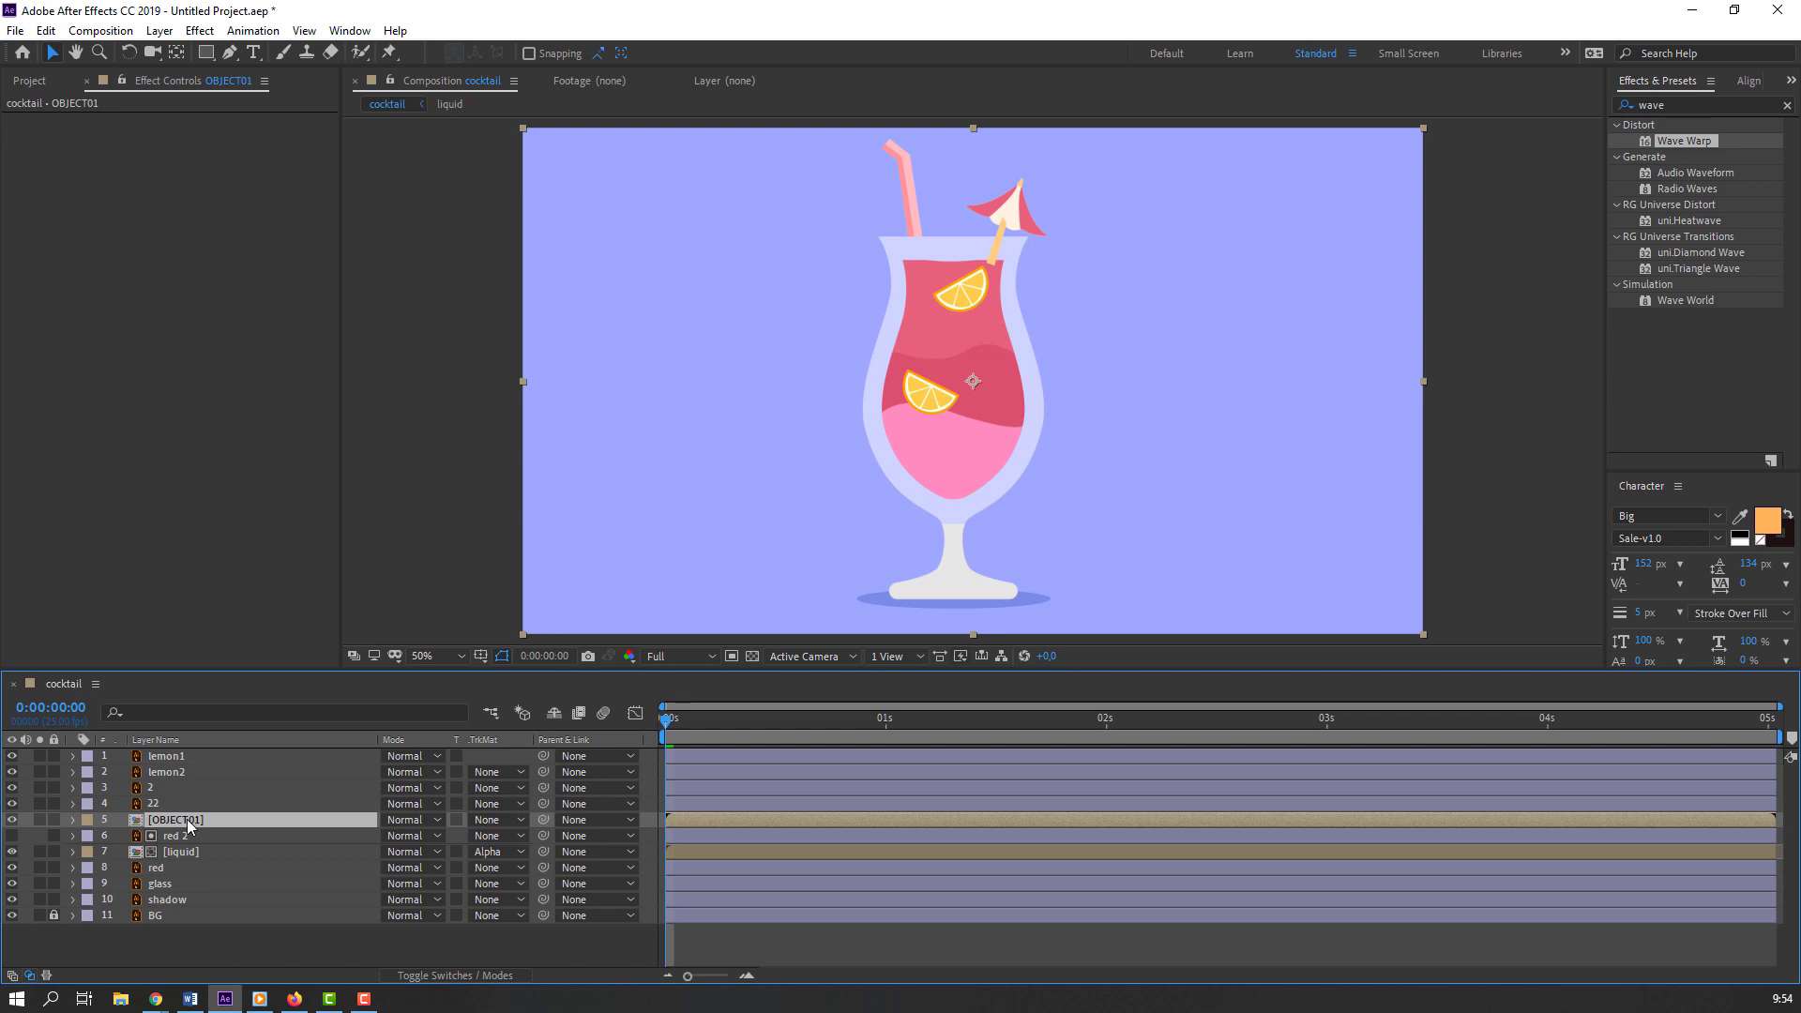
pyautogui.doubleClick(188, 819)
# Step: Hide the umbrella stick layer 11
pyautogui.scroll(5, 1005, 235)
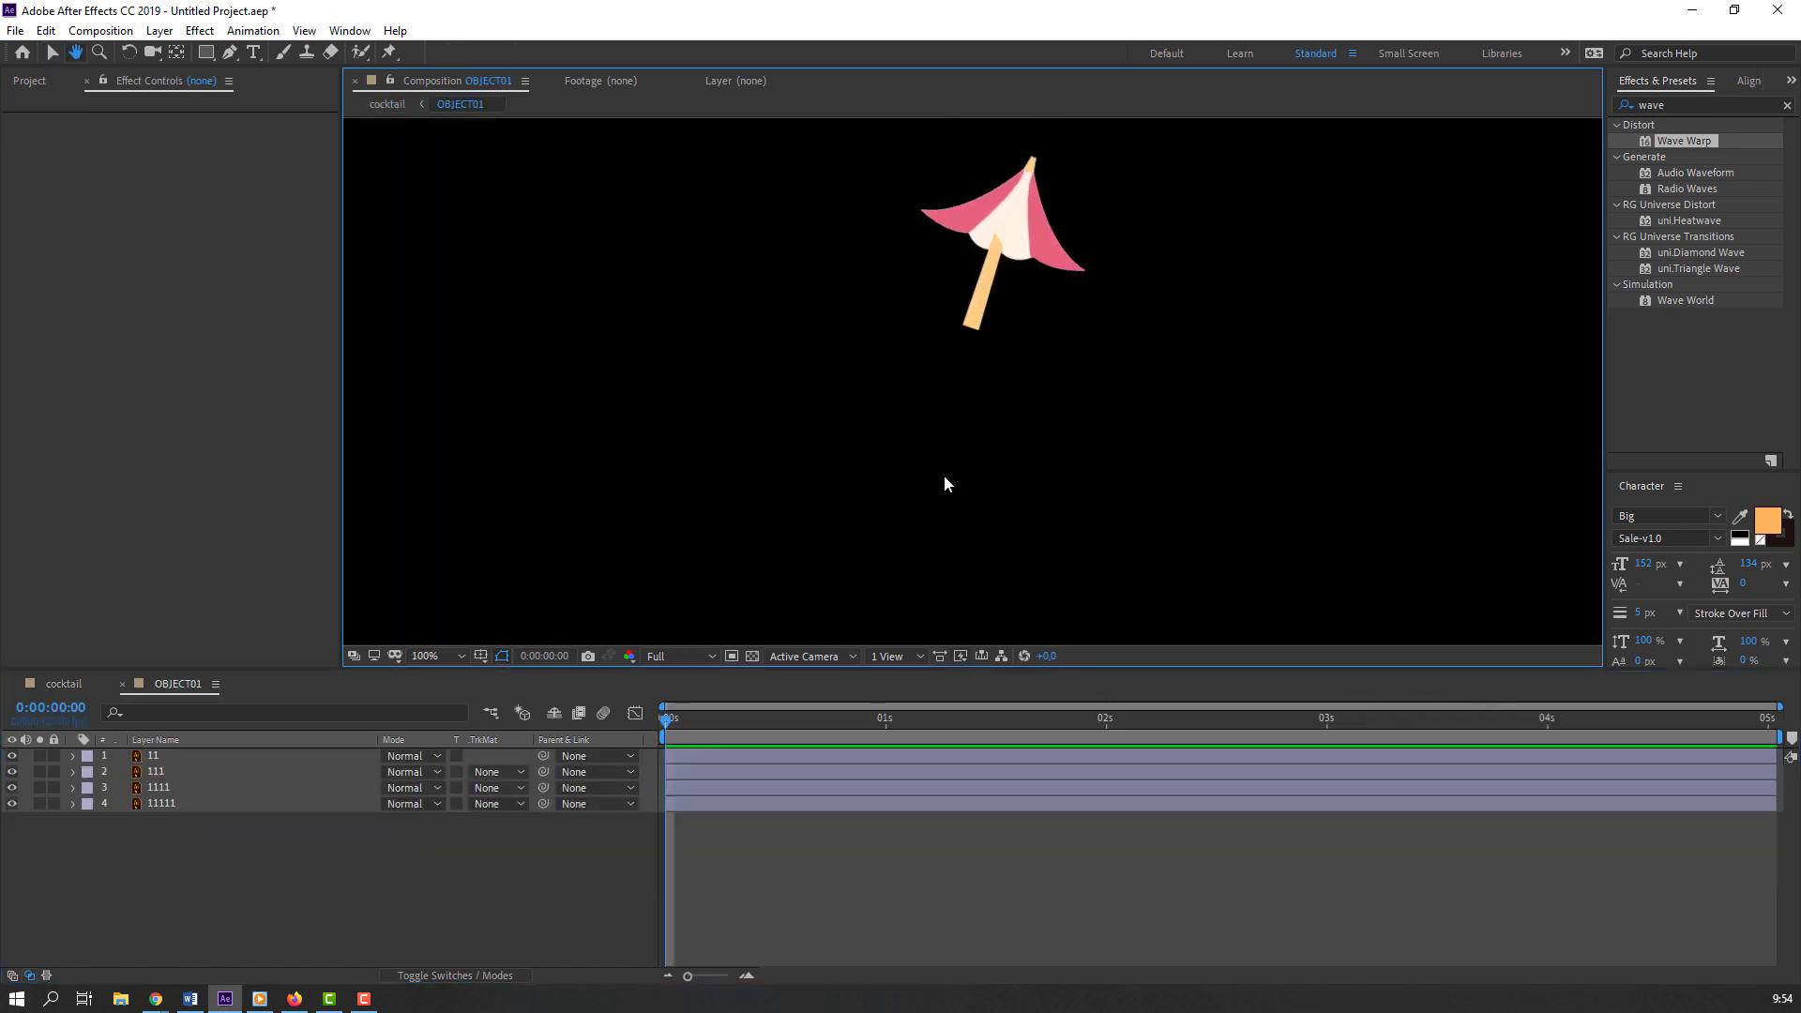
pyautogui.scroll(4, 964, 398)
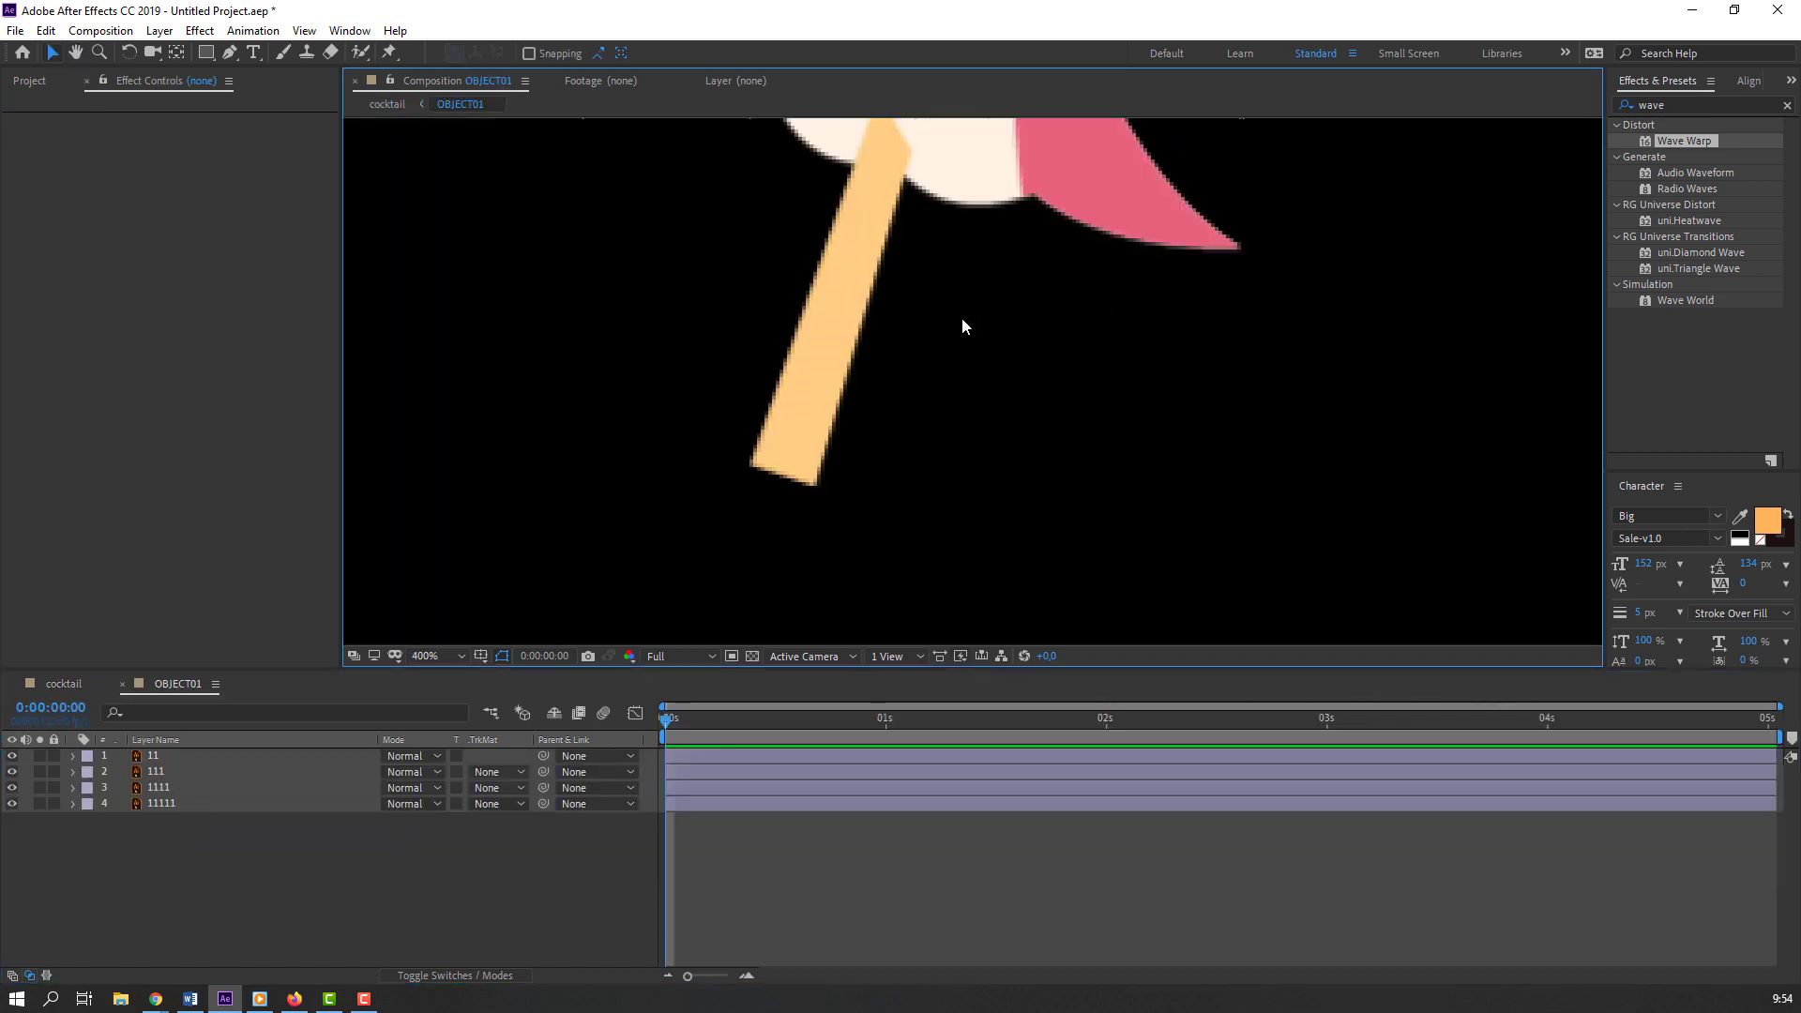
pyautogui.click(769, 456)
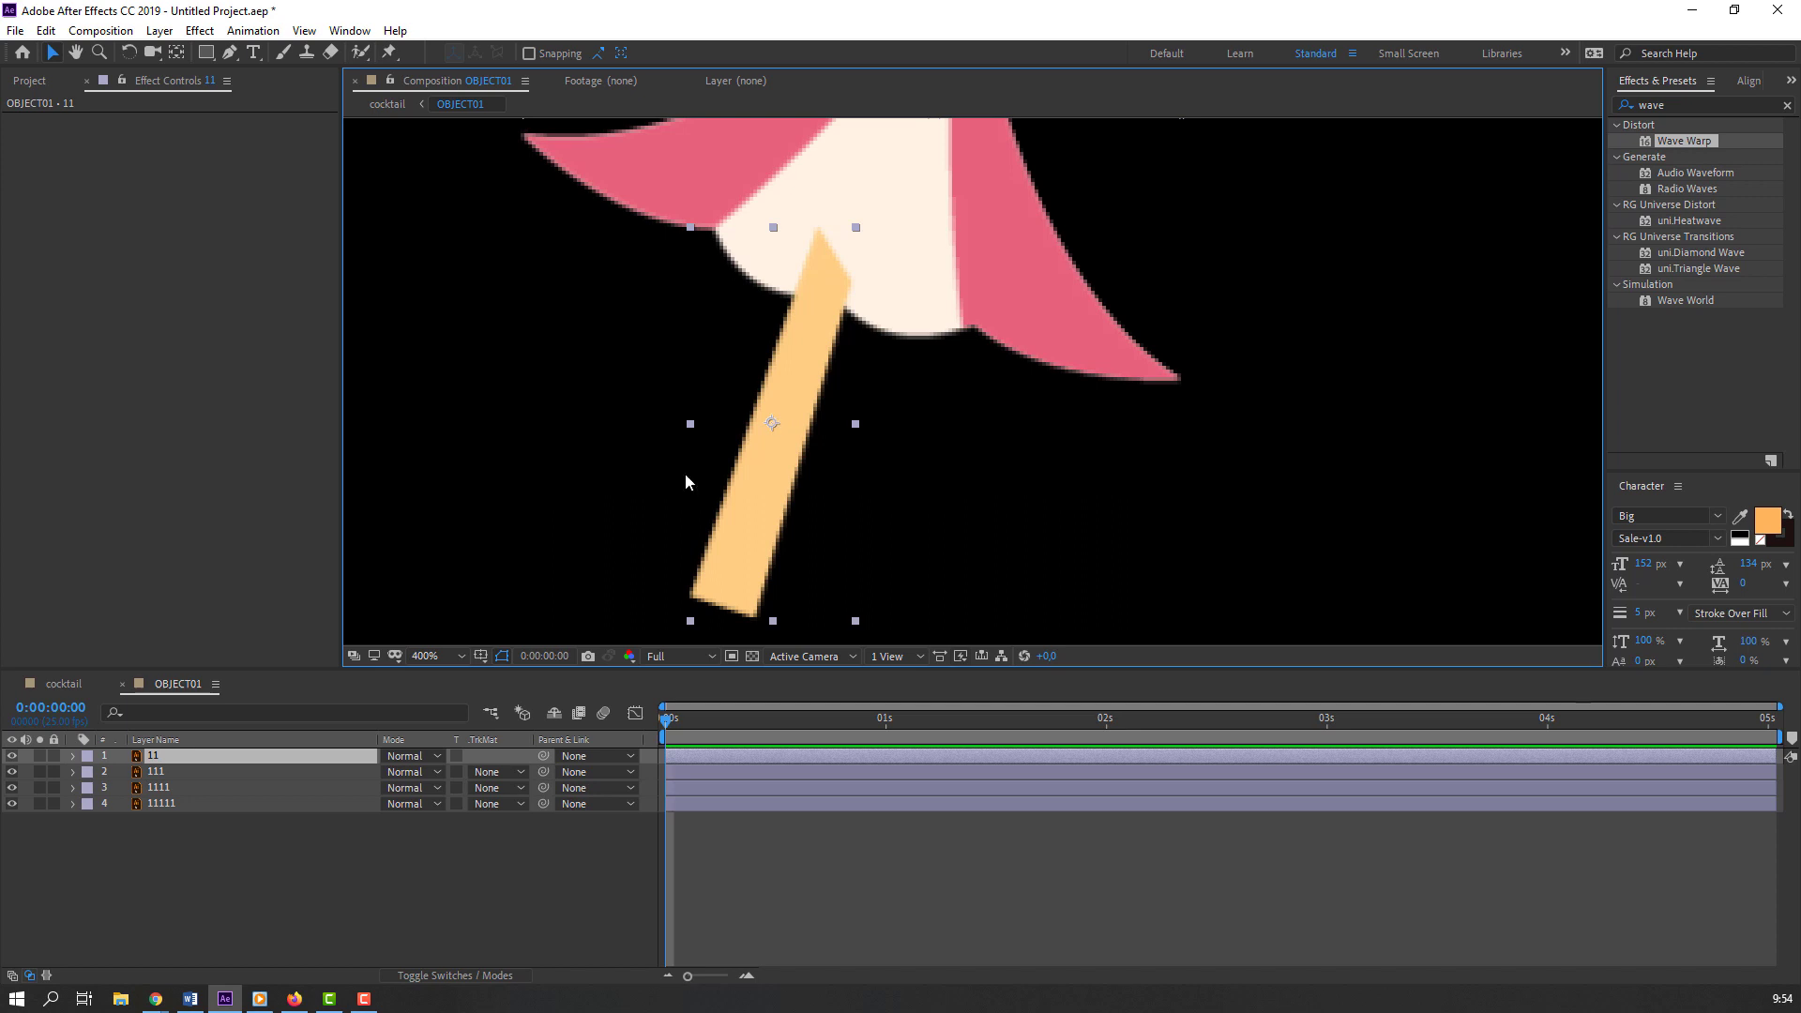
pyautogui.click(11, 755)
# Step: Give petal layers 1111 and 111 red labels and canopy layer 11111 a blue label
pyautogui.scroll(-2, 678, 463)
pyautogui.click(656, 376)
pyautogui.keyDown('shift'); pyautogui.click(852, 402); pyautogui.keyUp('shift')
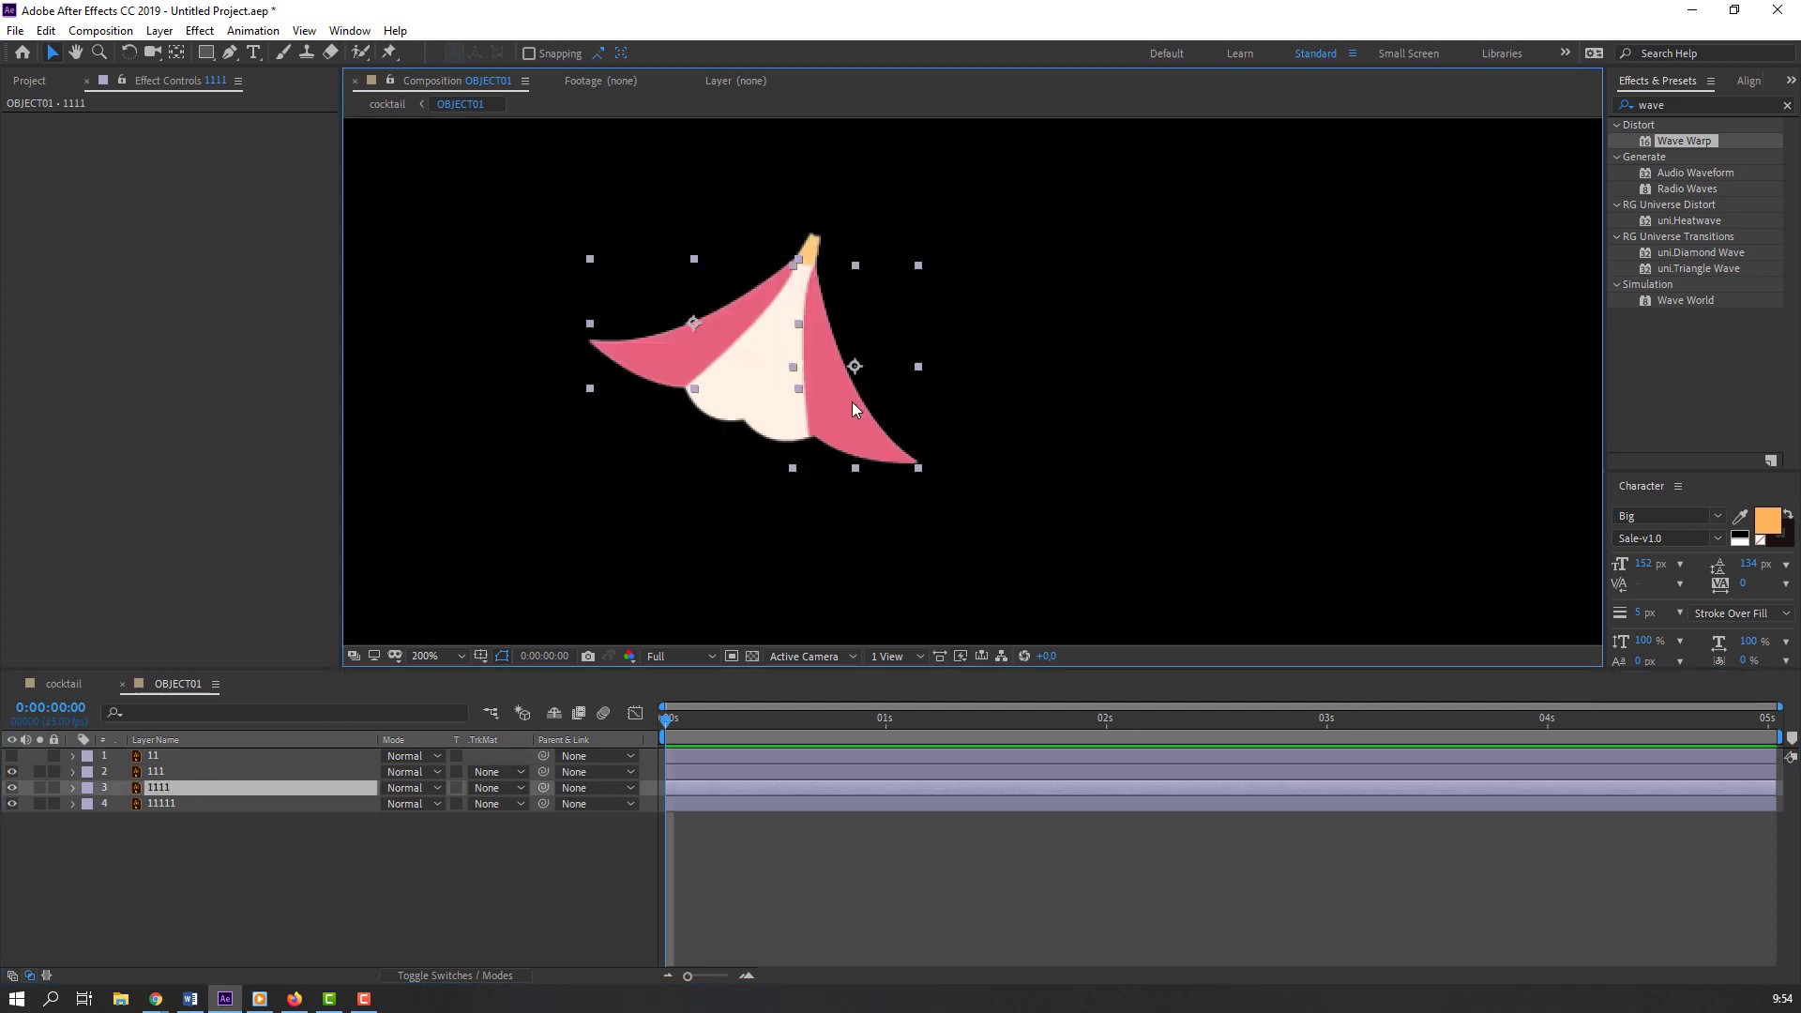
pyautogui.click(87, 787)
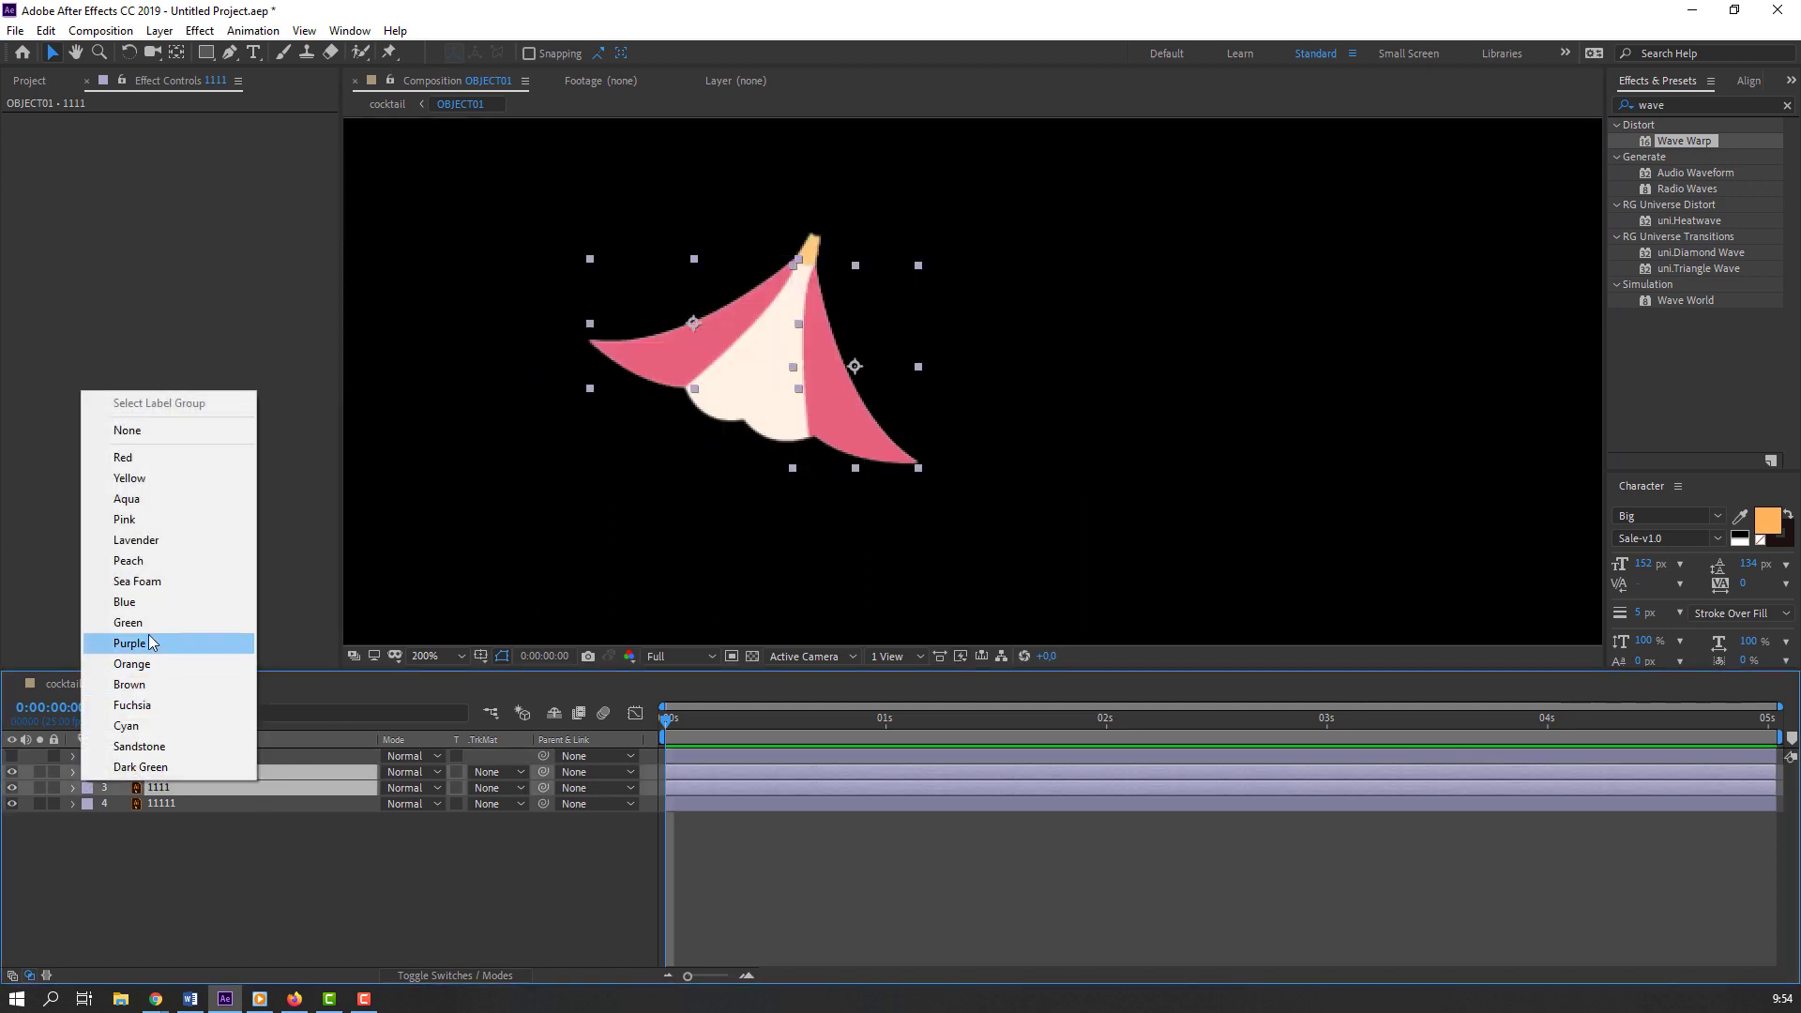
pyautogui.click(122, 460)
pyautogui.click(165, 807)
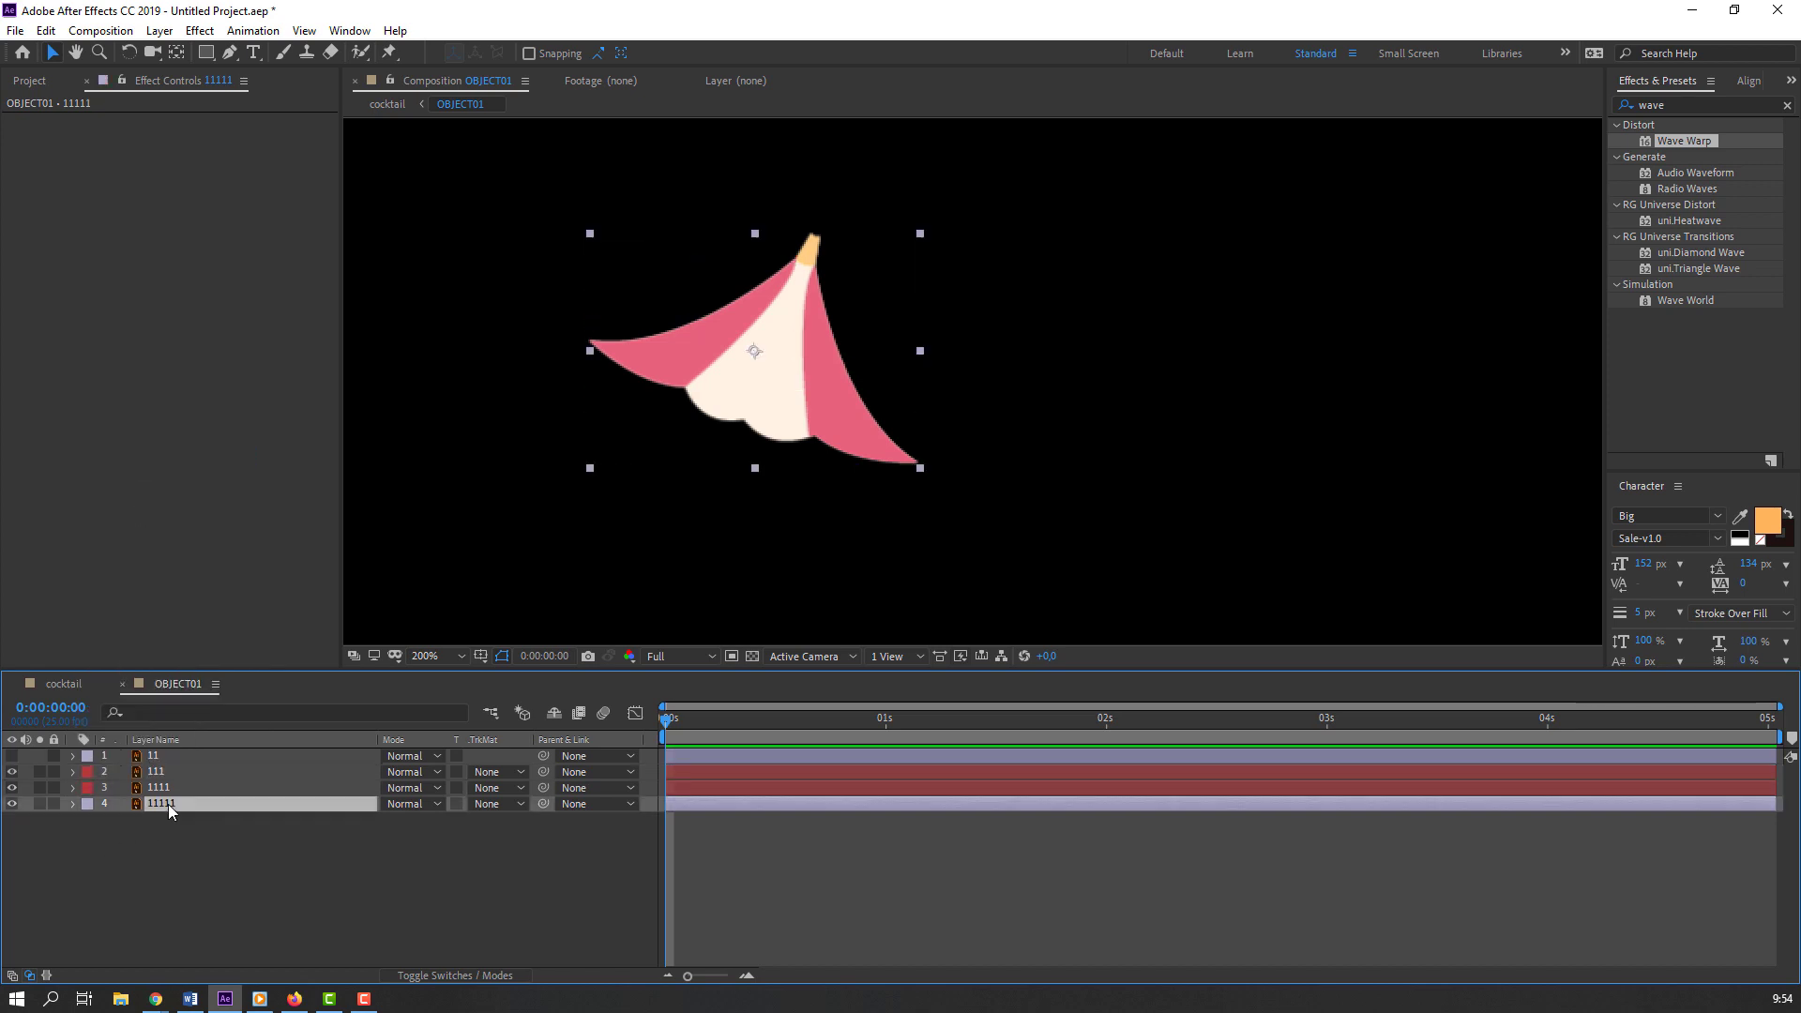
pyautogui.click(84, 806)
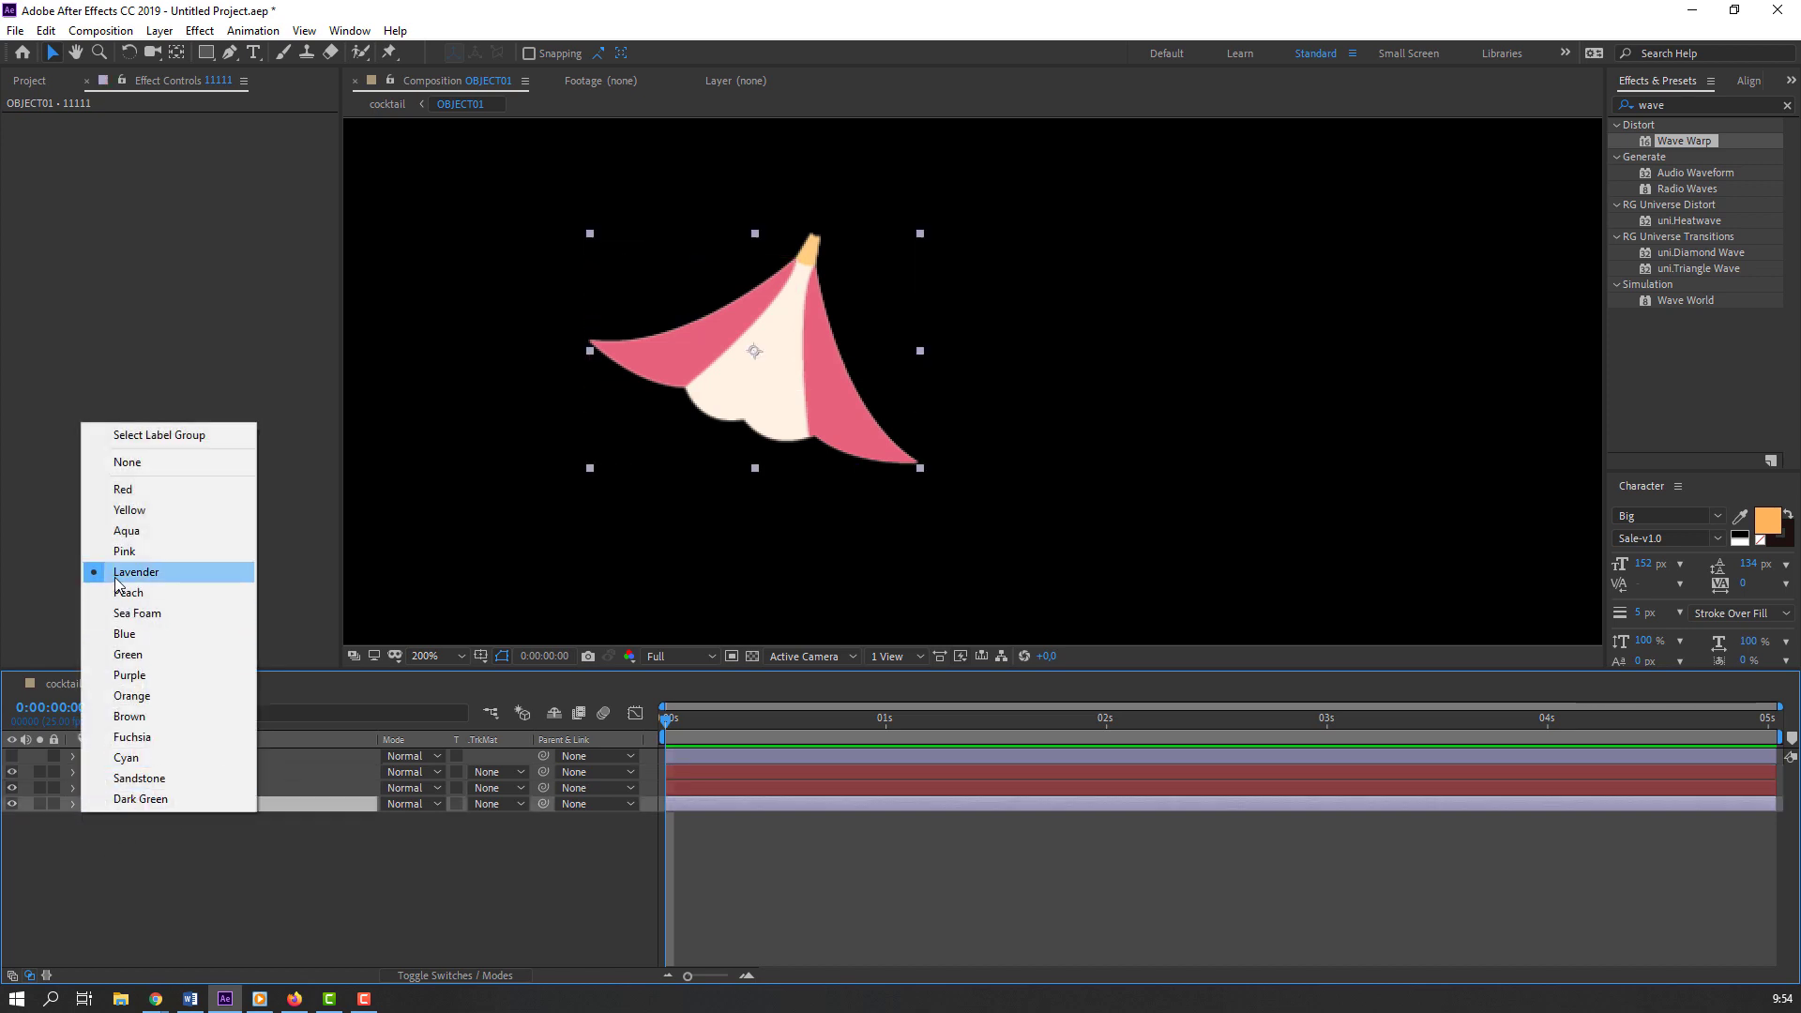
pyautogui.click(138, 635)
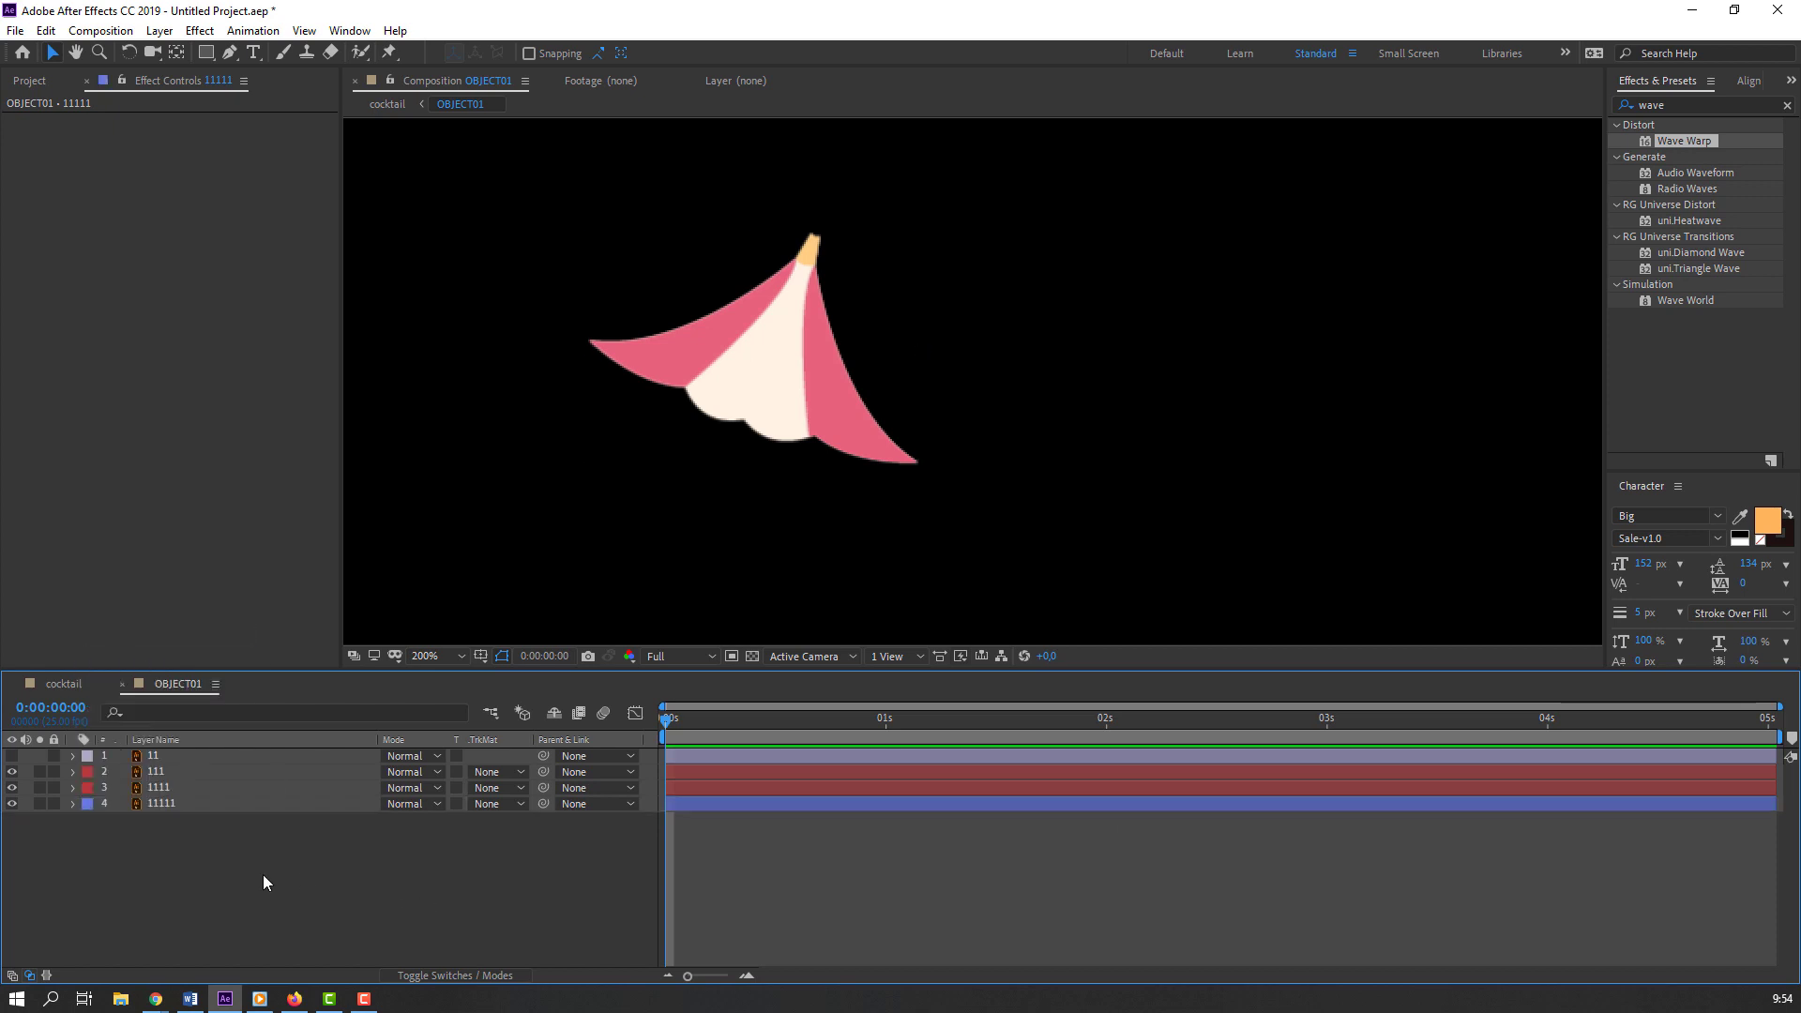
# Step: Duplicate canopy layer 11111 as 11112 and move pink panel 1111 below the copy
pyautogui.click(161, 805)
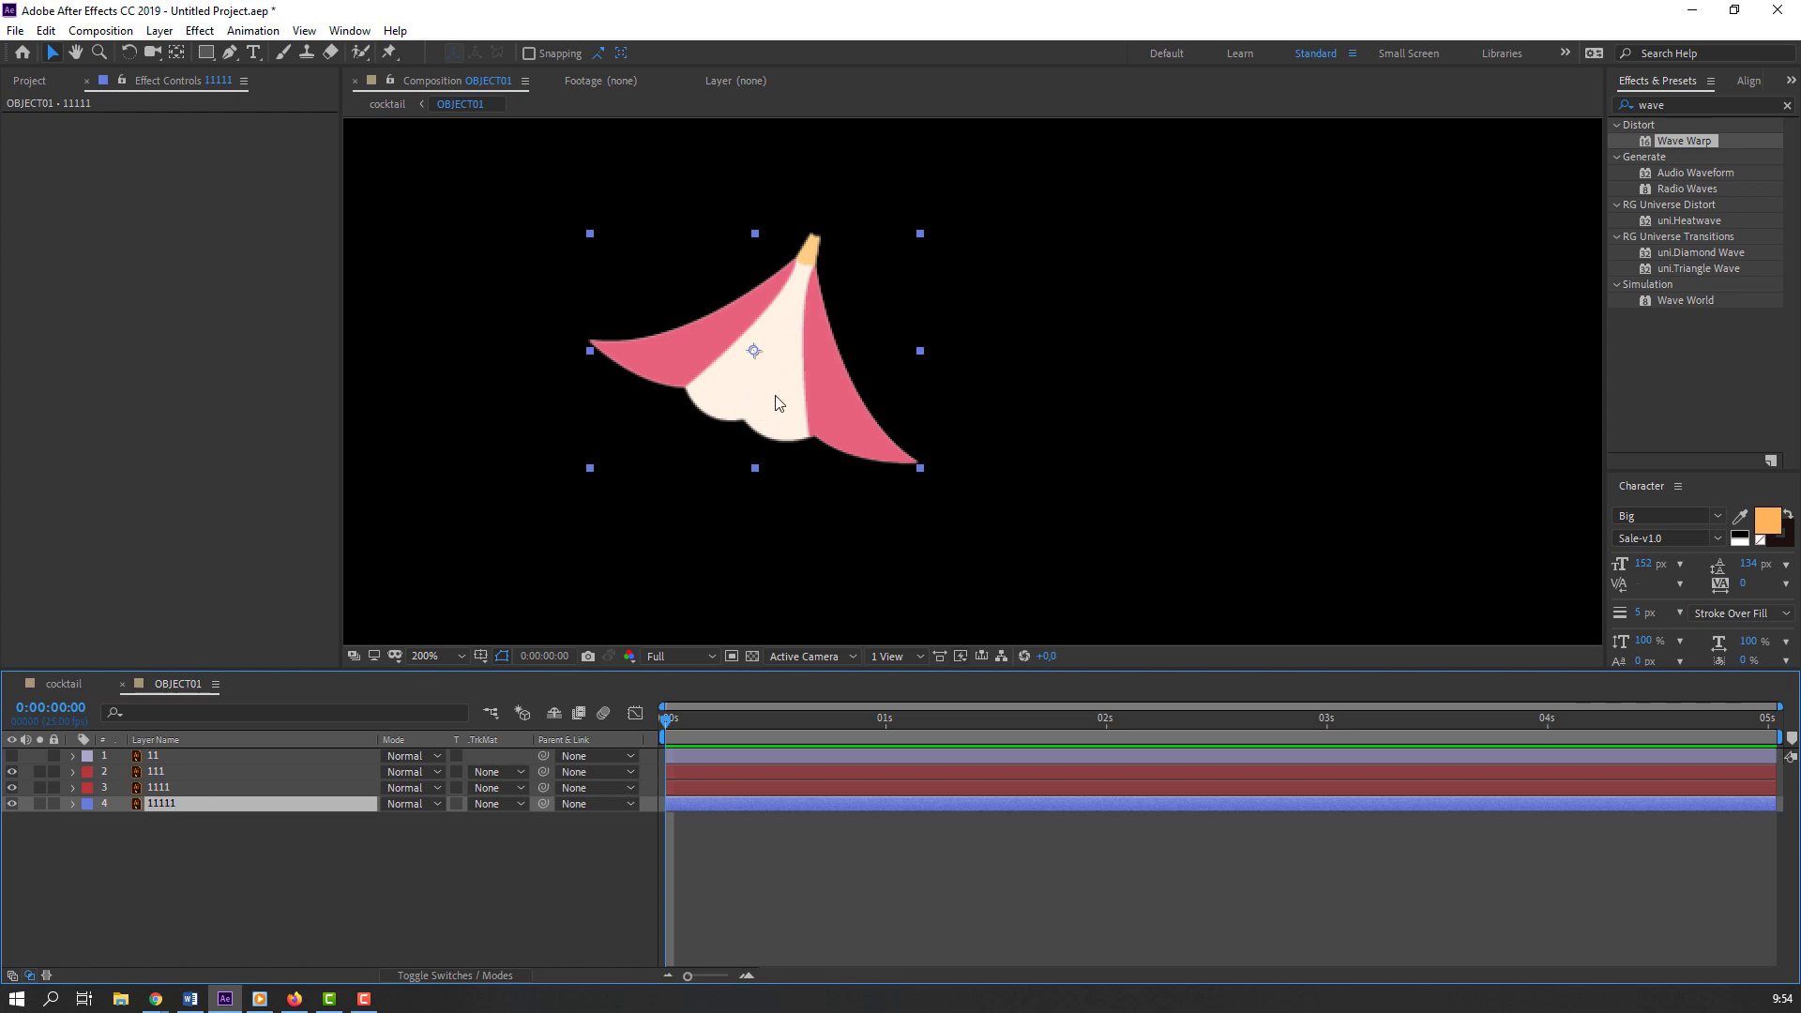
pyautogui.hotkey('ctrl', 'd')
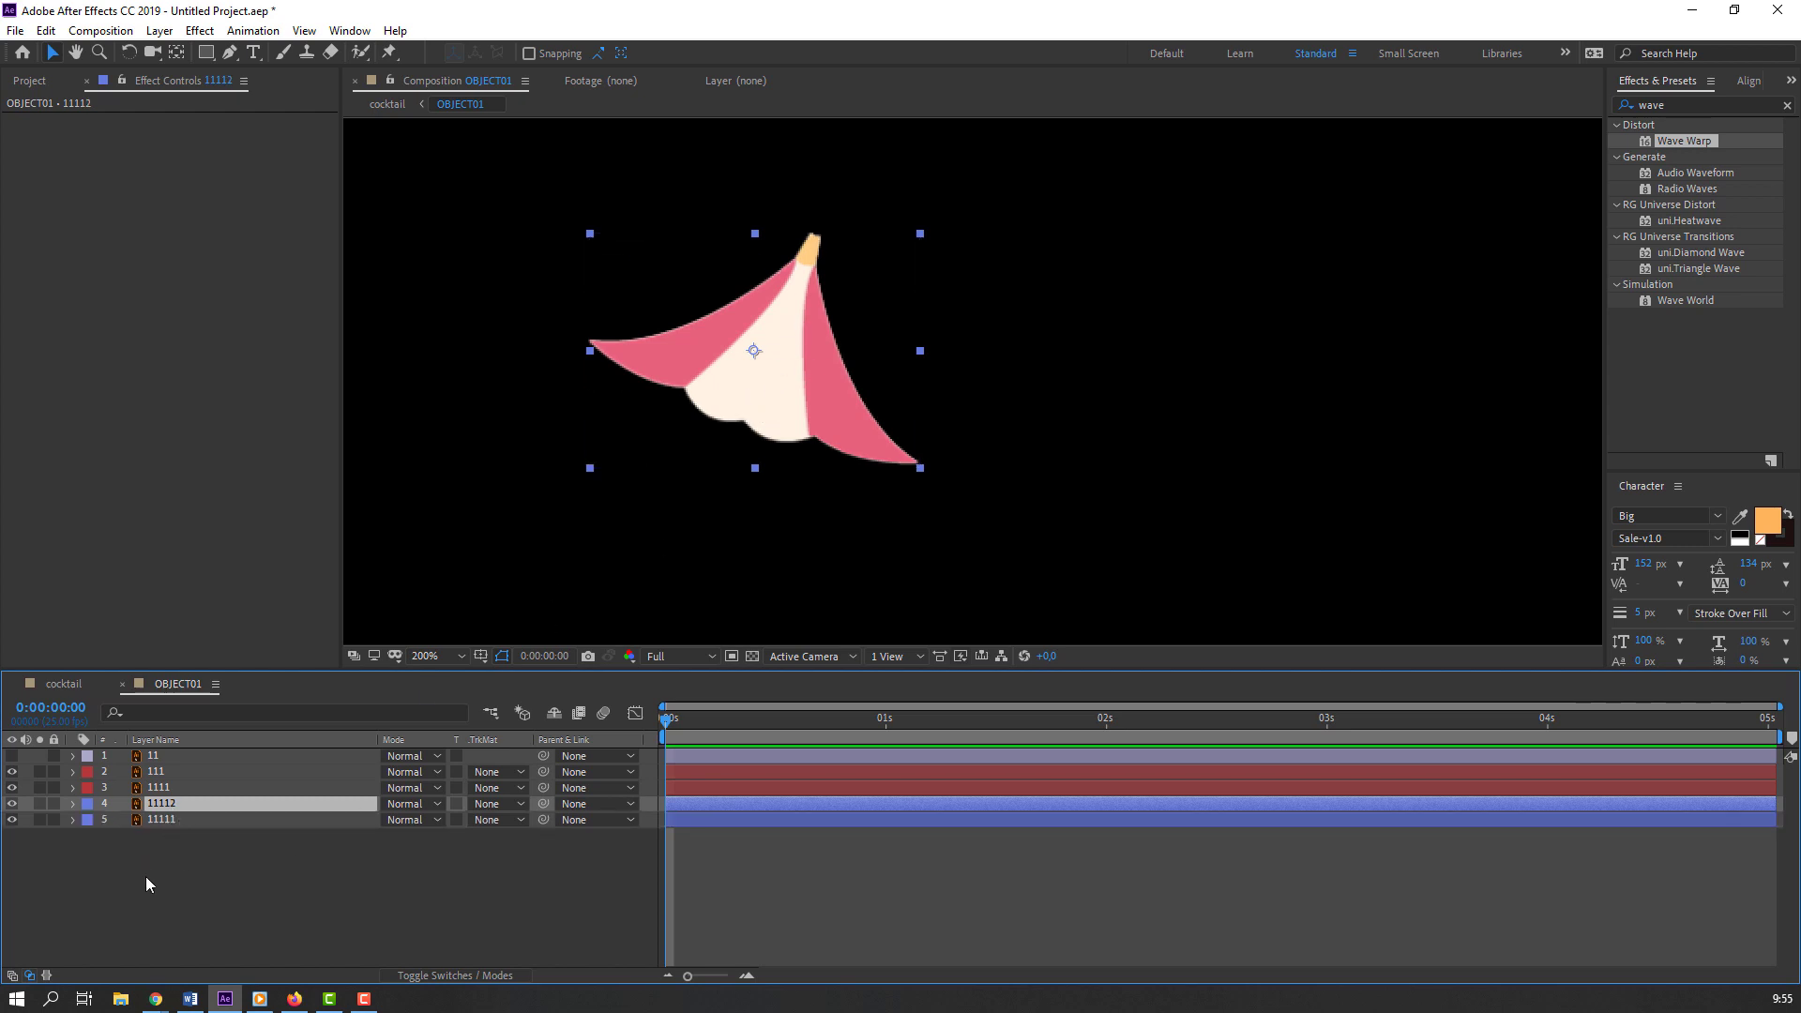
pyautogui.click(165, 791)
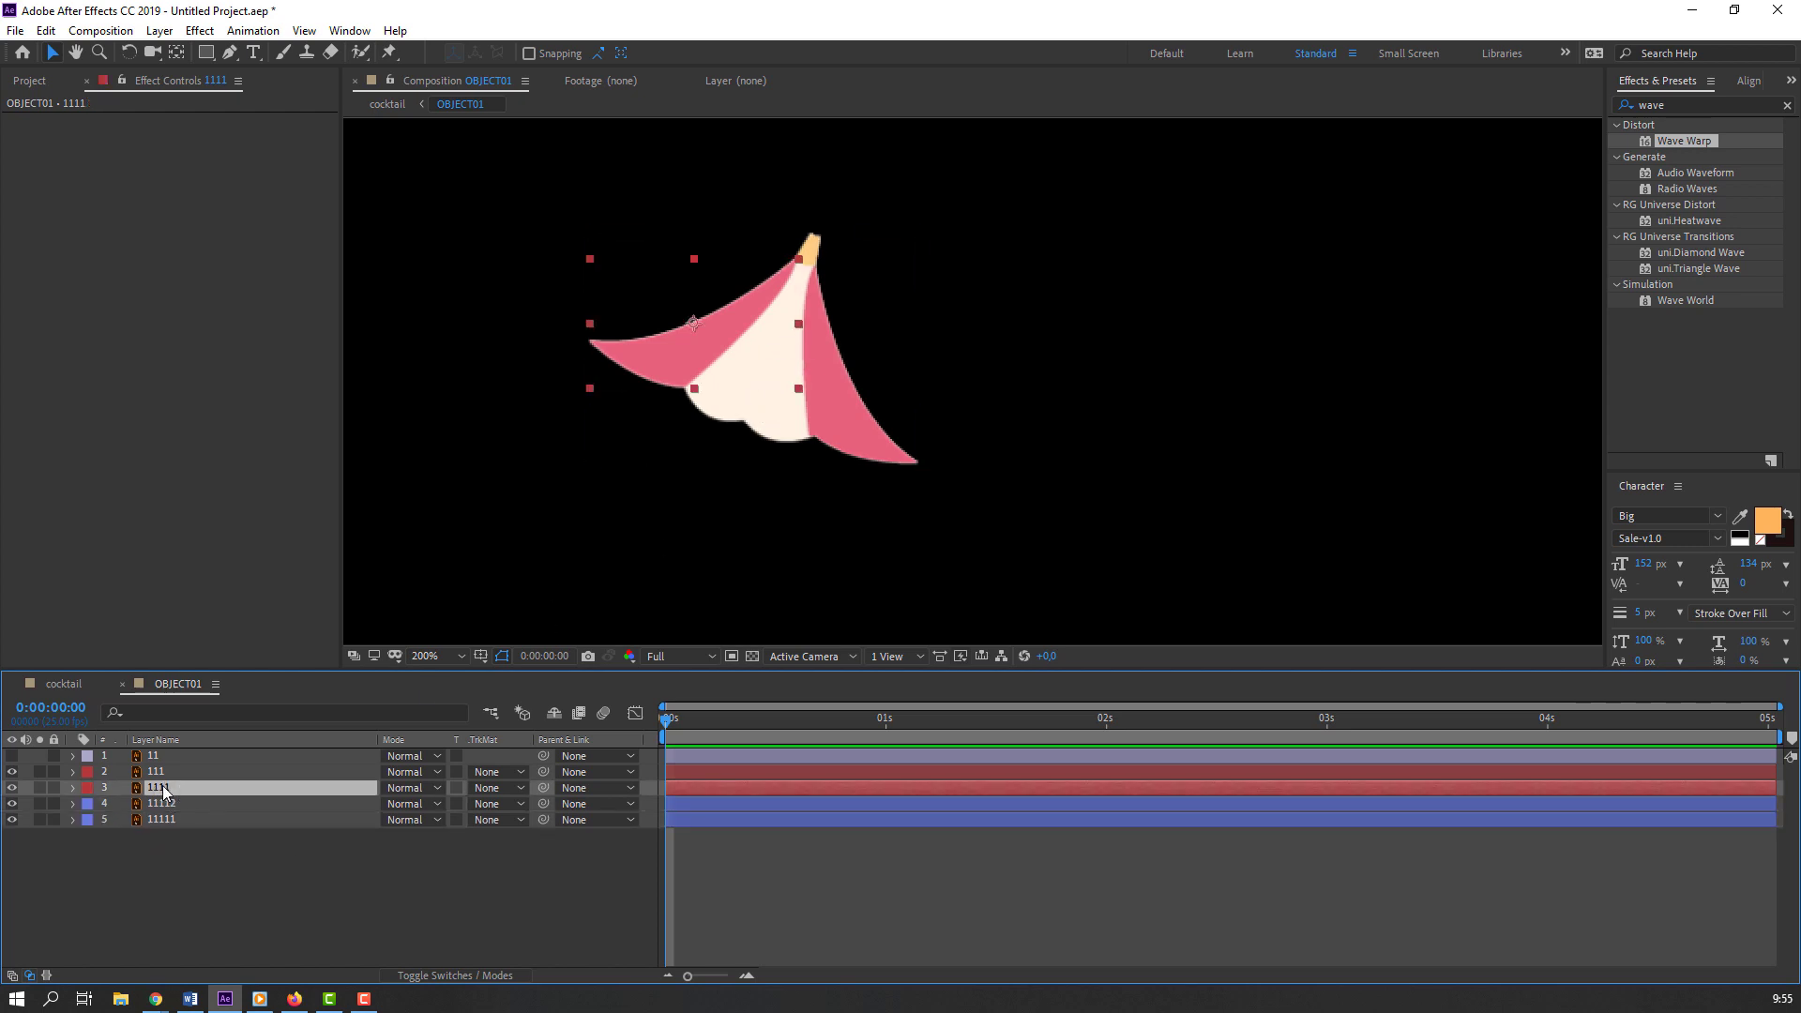
pyautogui.moveTo(163, 791); pyautogui.dragTo(182, 813)
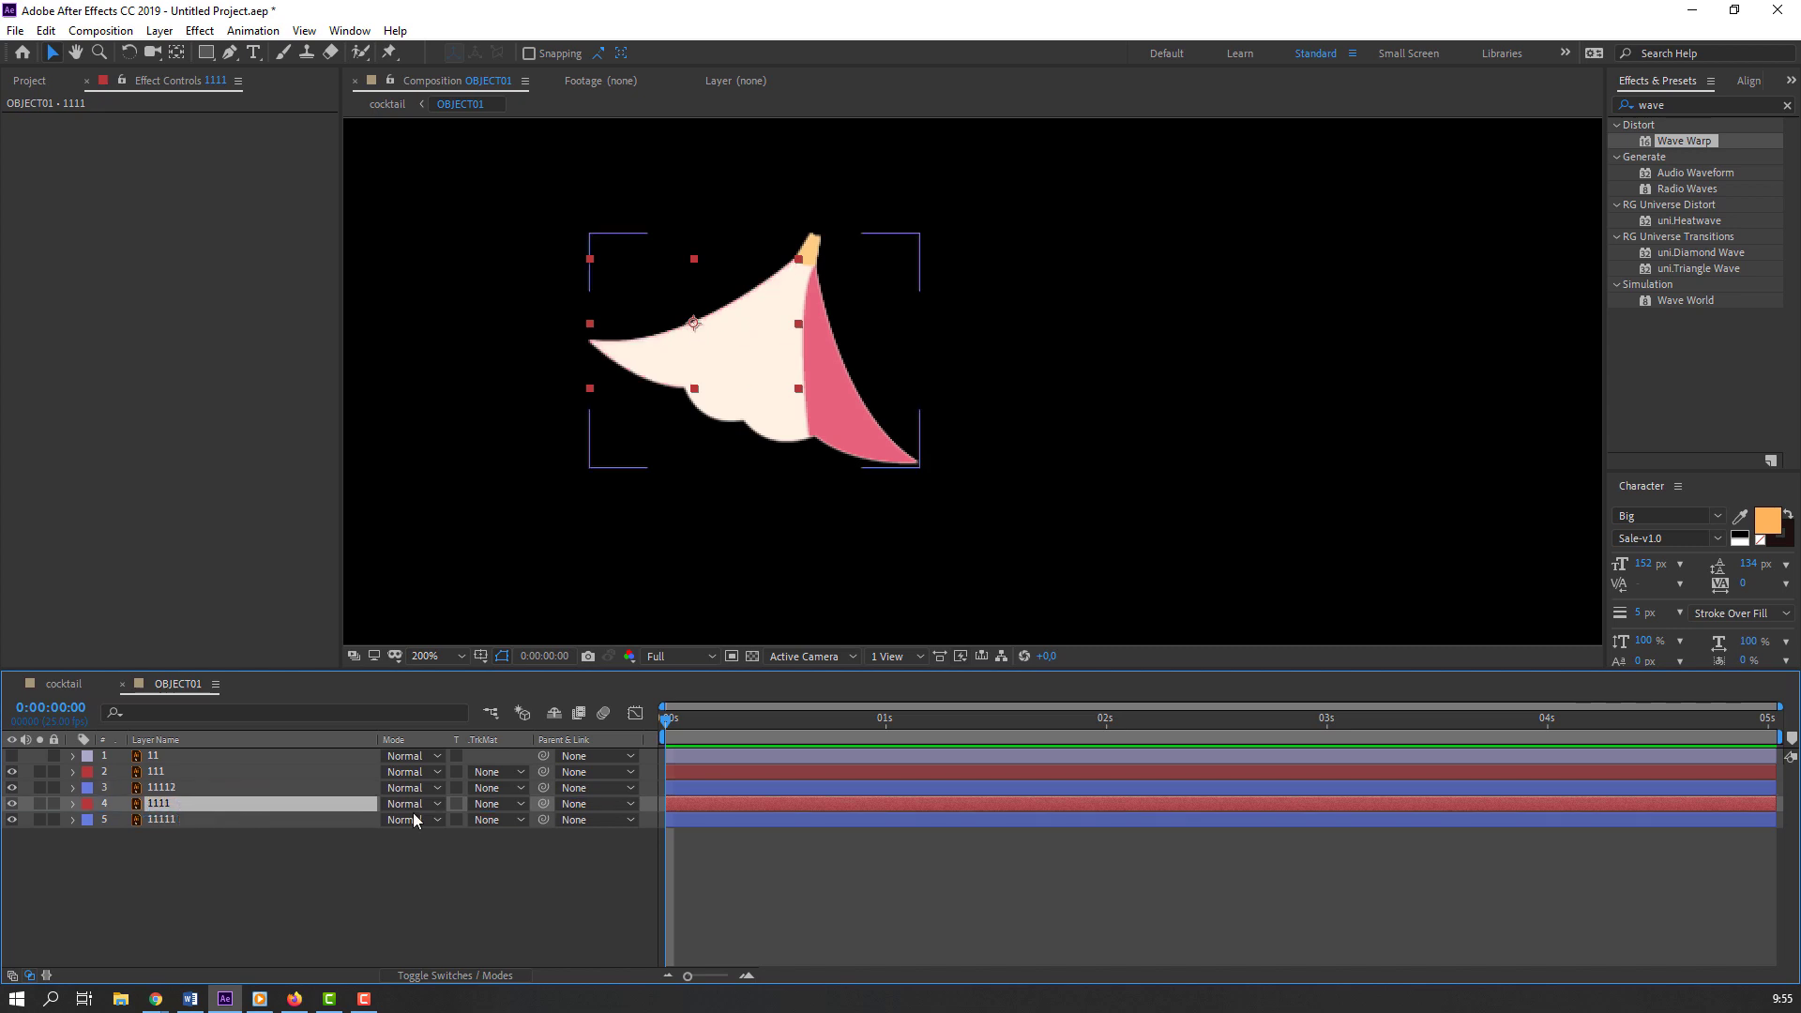
# Step: Set layer 1111's track matte to Alpha Matte 11112 and nudge it up-left
pyautogui.click(484, 804)
pyautogui.click(505, 854)
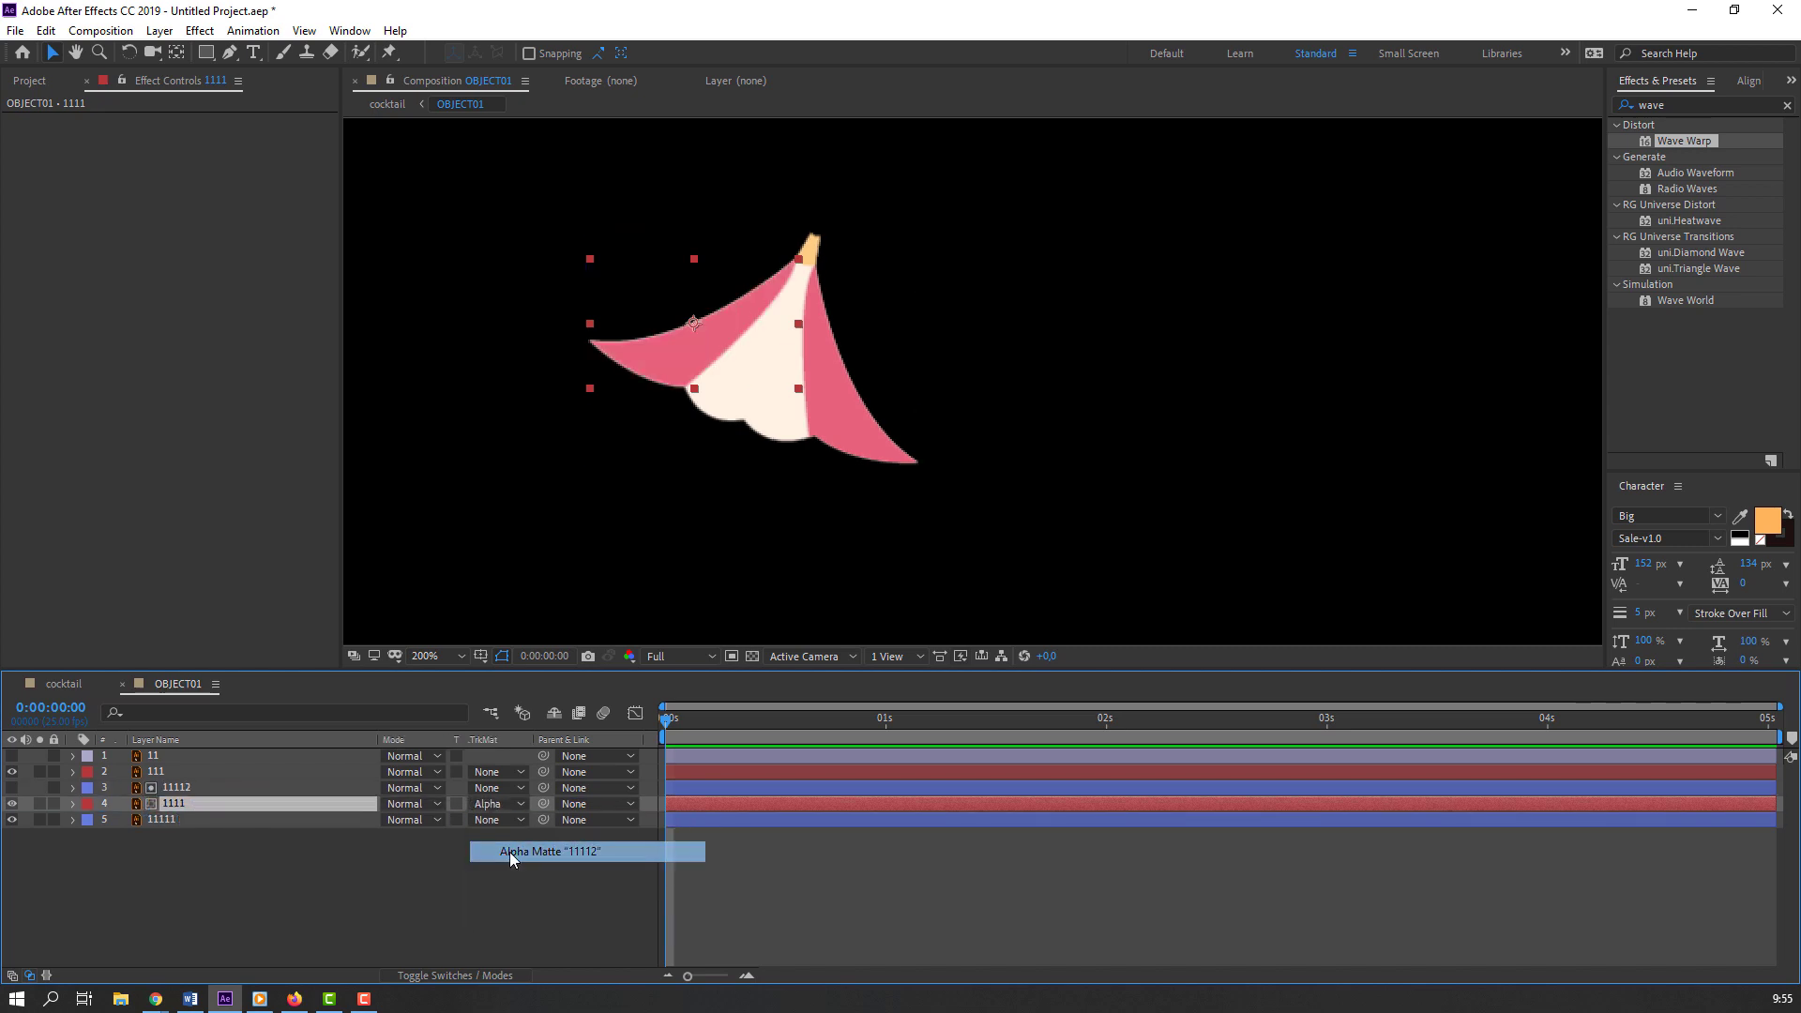
pyautogui.moveTo(733, 345); pyautogui.dragTo(723, 341)
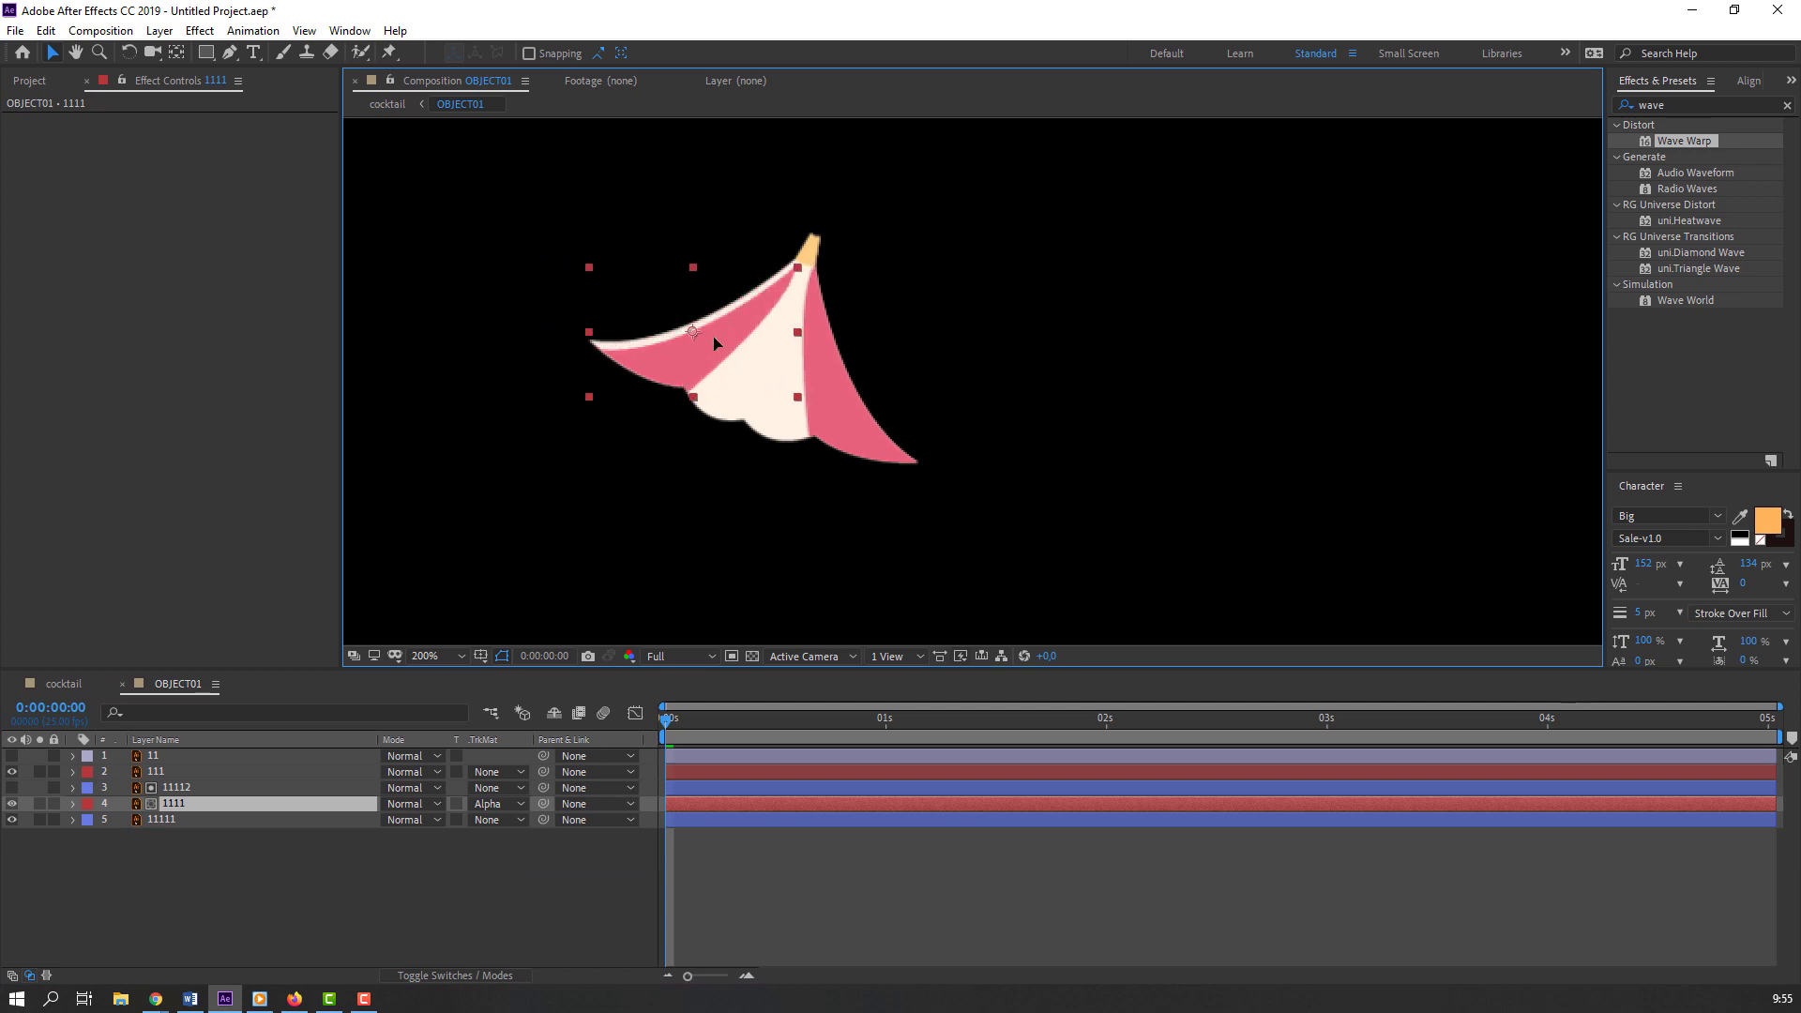
pyautogui.click(182, 802)
# Step: Scale pink panel 1111 to 127% and nudge it slightly left
pyautogui.press('s')
pyautogui.moveTo(407, 825); pyautogui.dragTo(432, 825)
pyautogui.click(687, 380)
pyautogui.moveTo(688, 380); pyautogui.dragTo(685, 380)
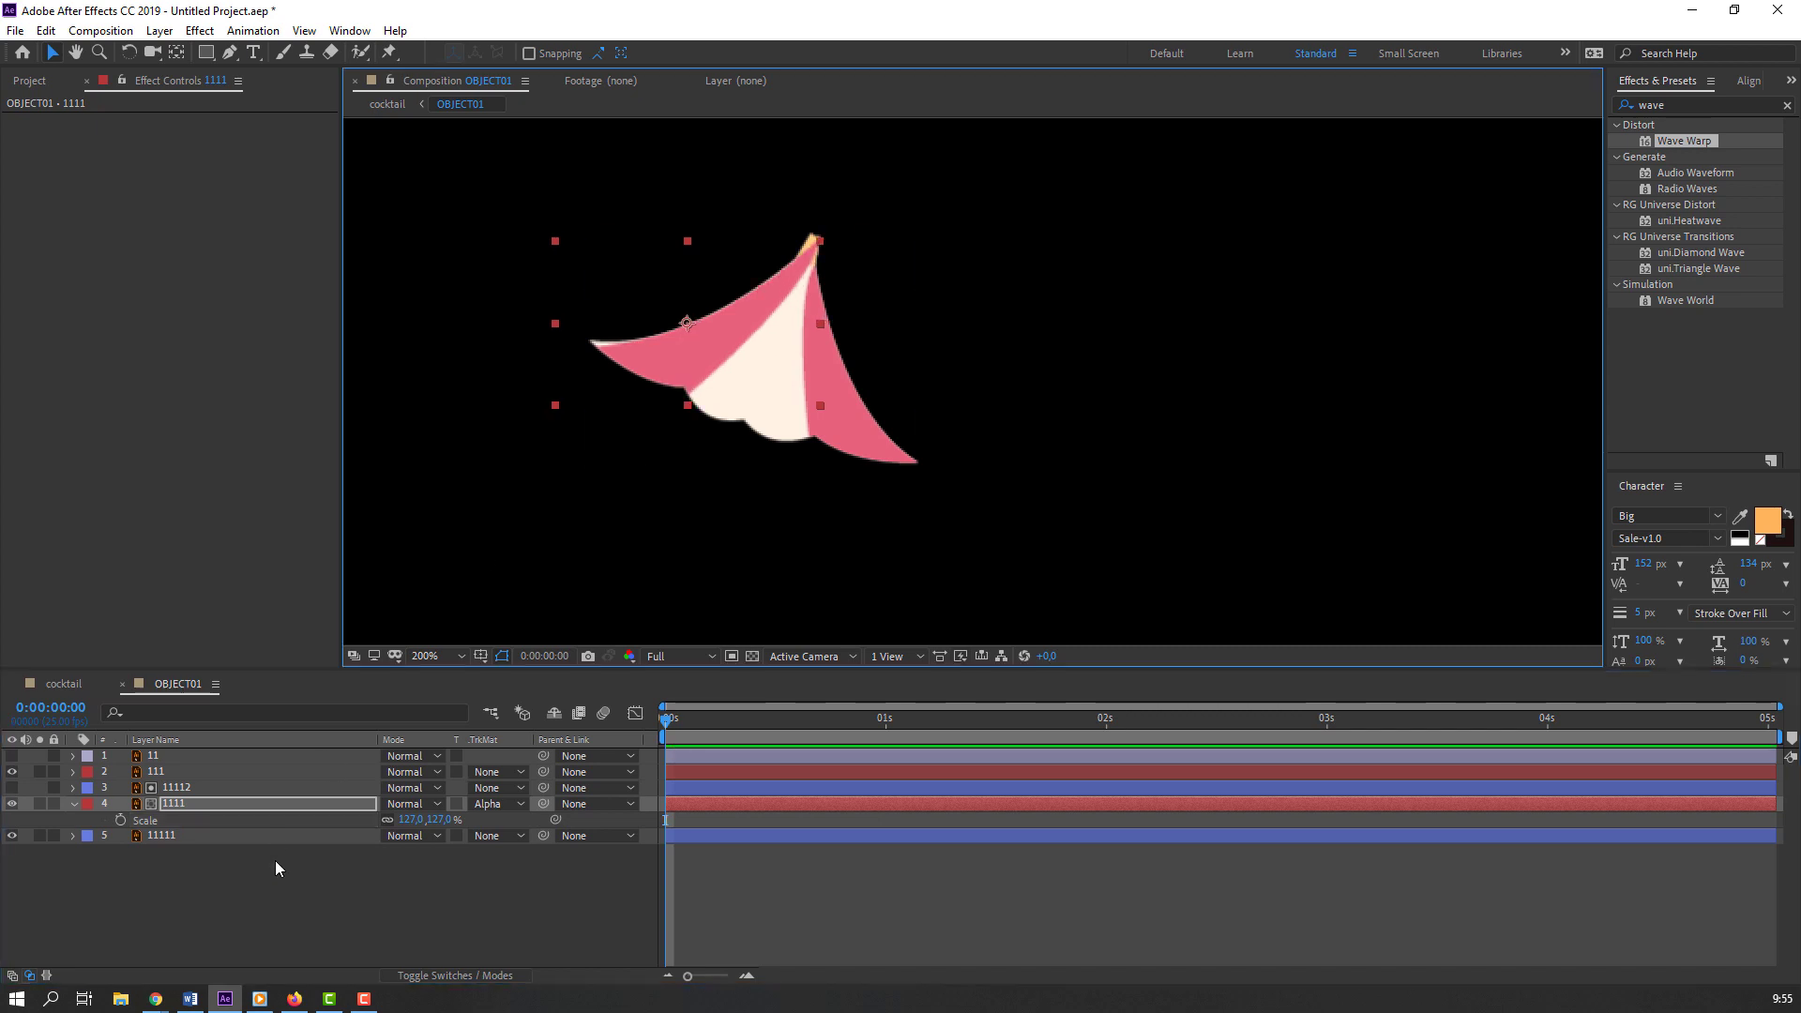
# Step: Tilt layer 1111 to a rotation of 3 degrees
pyautogui.click(188, 801)
pyautogui.press('r')
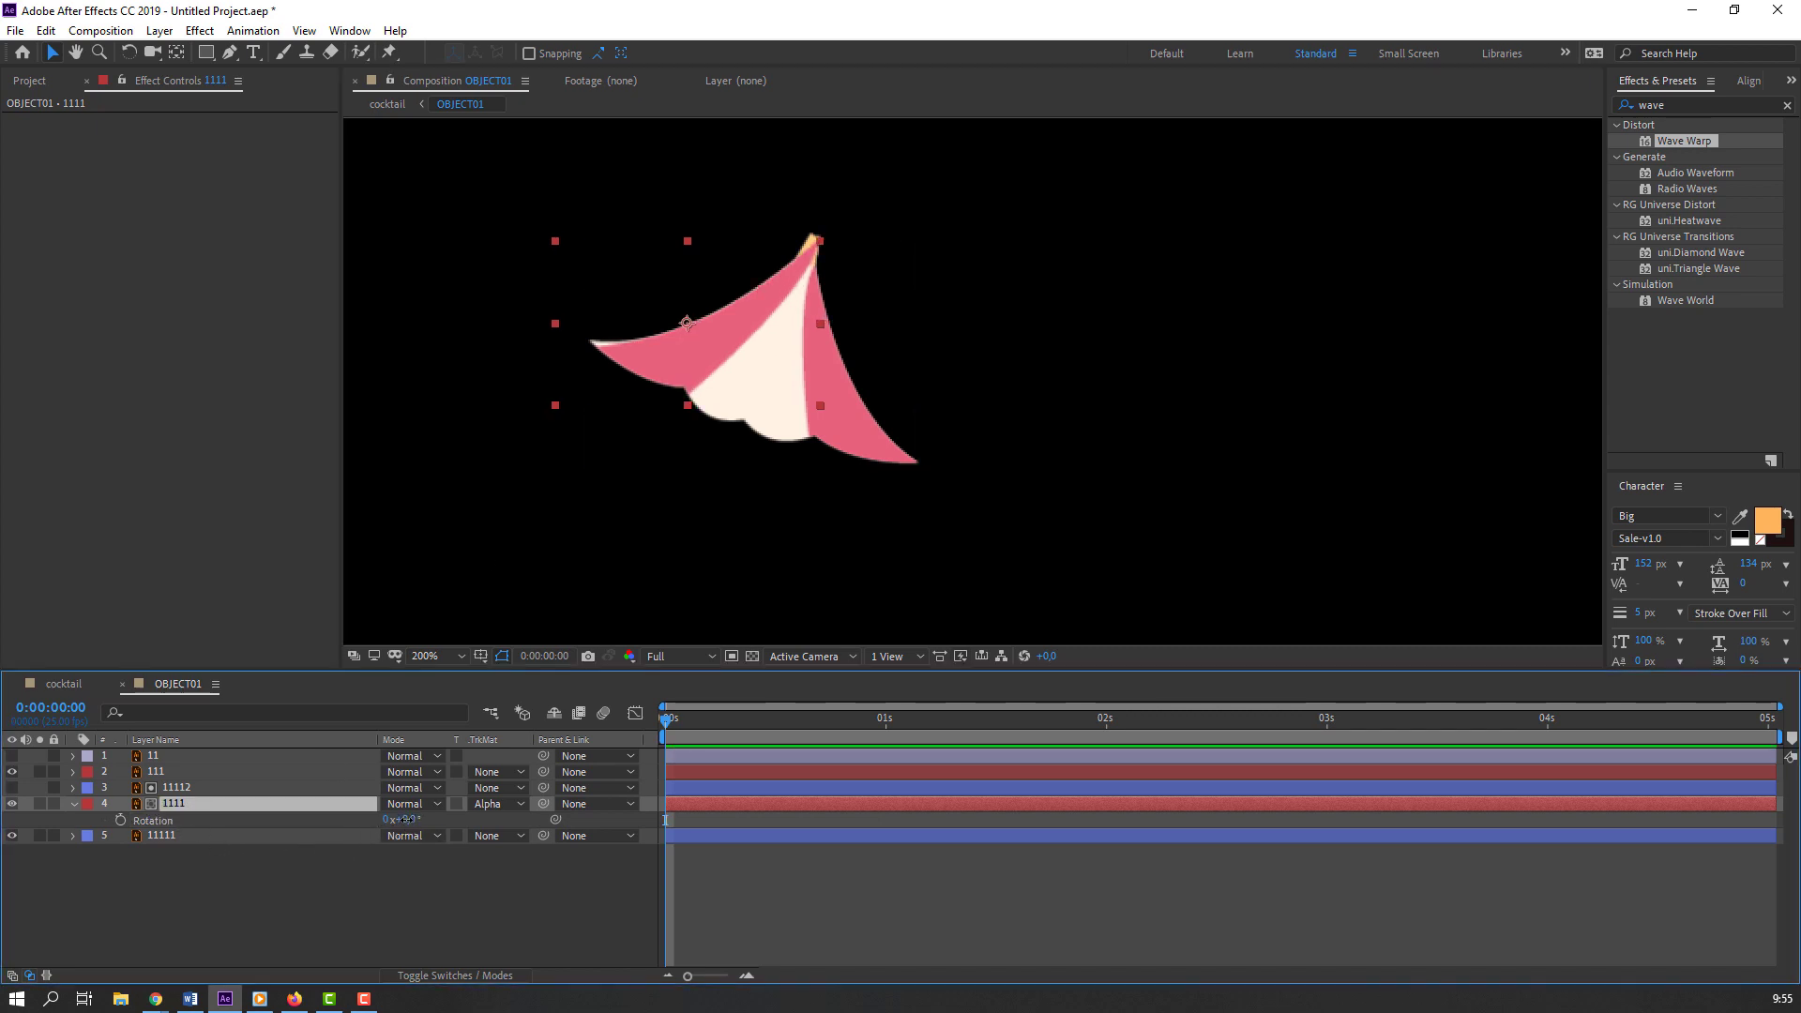
pyautogui.moveTo(409, 819); pyautogui.dragTo(396, 819)
pyautogui.moveTo(640, 377)
pyautogui.mouseDown()
pyautogui.moveTo(564, 355)
pyautogui.moveTo(621, 371)
pyautogui.mouseUp()
pyautogui.moveTo(406, 819); pyautogui.dragTo(409, 819)
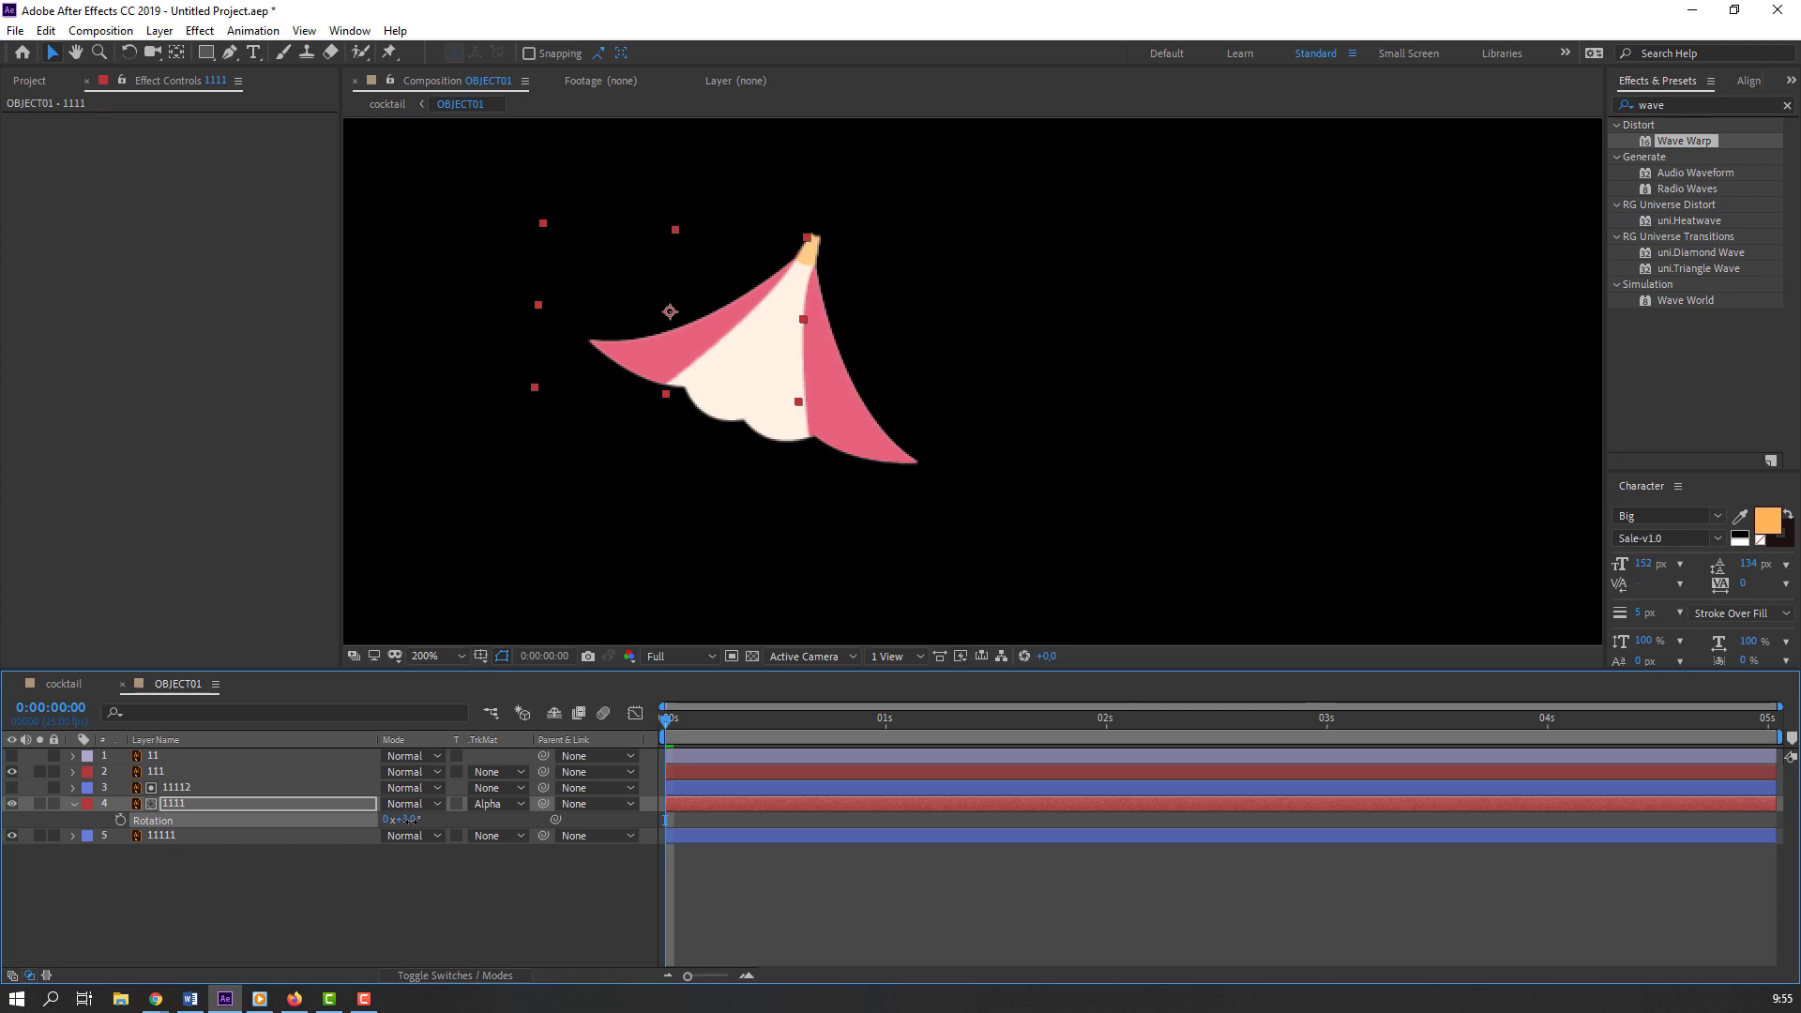
pyautogui.click(182, 804)
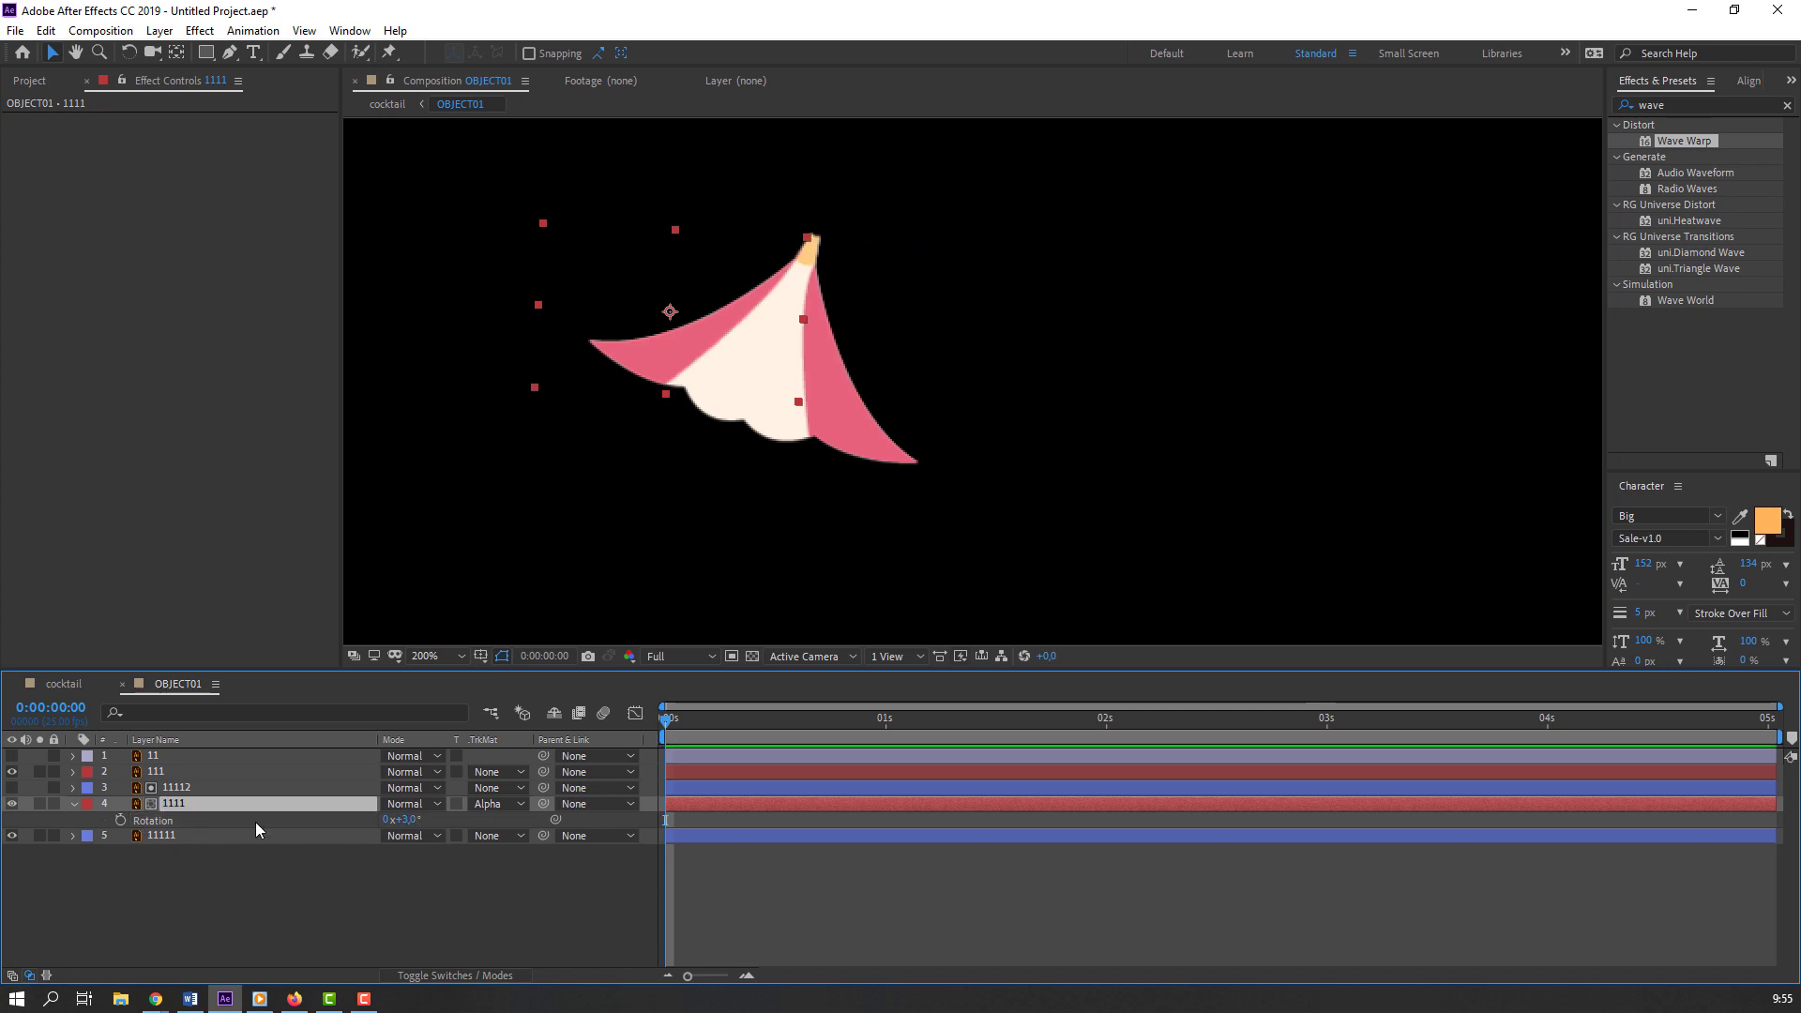
# Step: Keyframe layer 1111's Position at 0s and move the panel down-right at 5s
pyautogui.press('p')
pyautogui.click(121, 820)
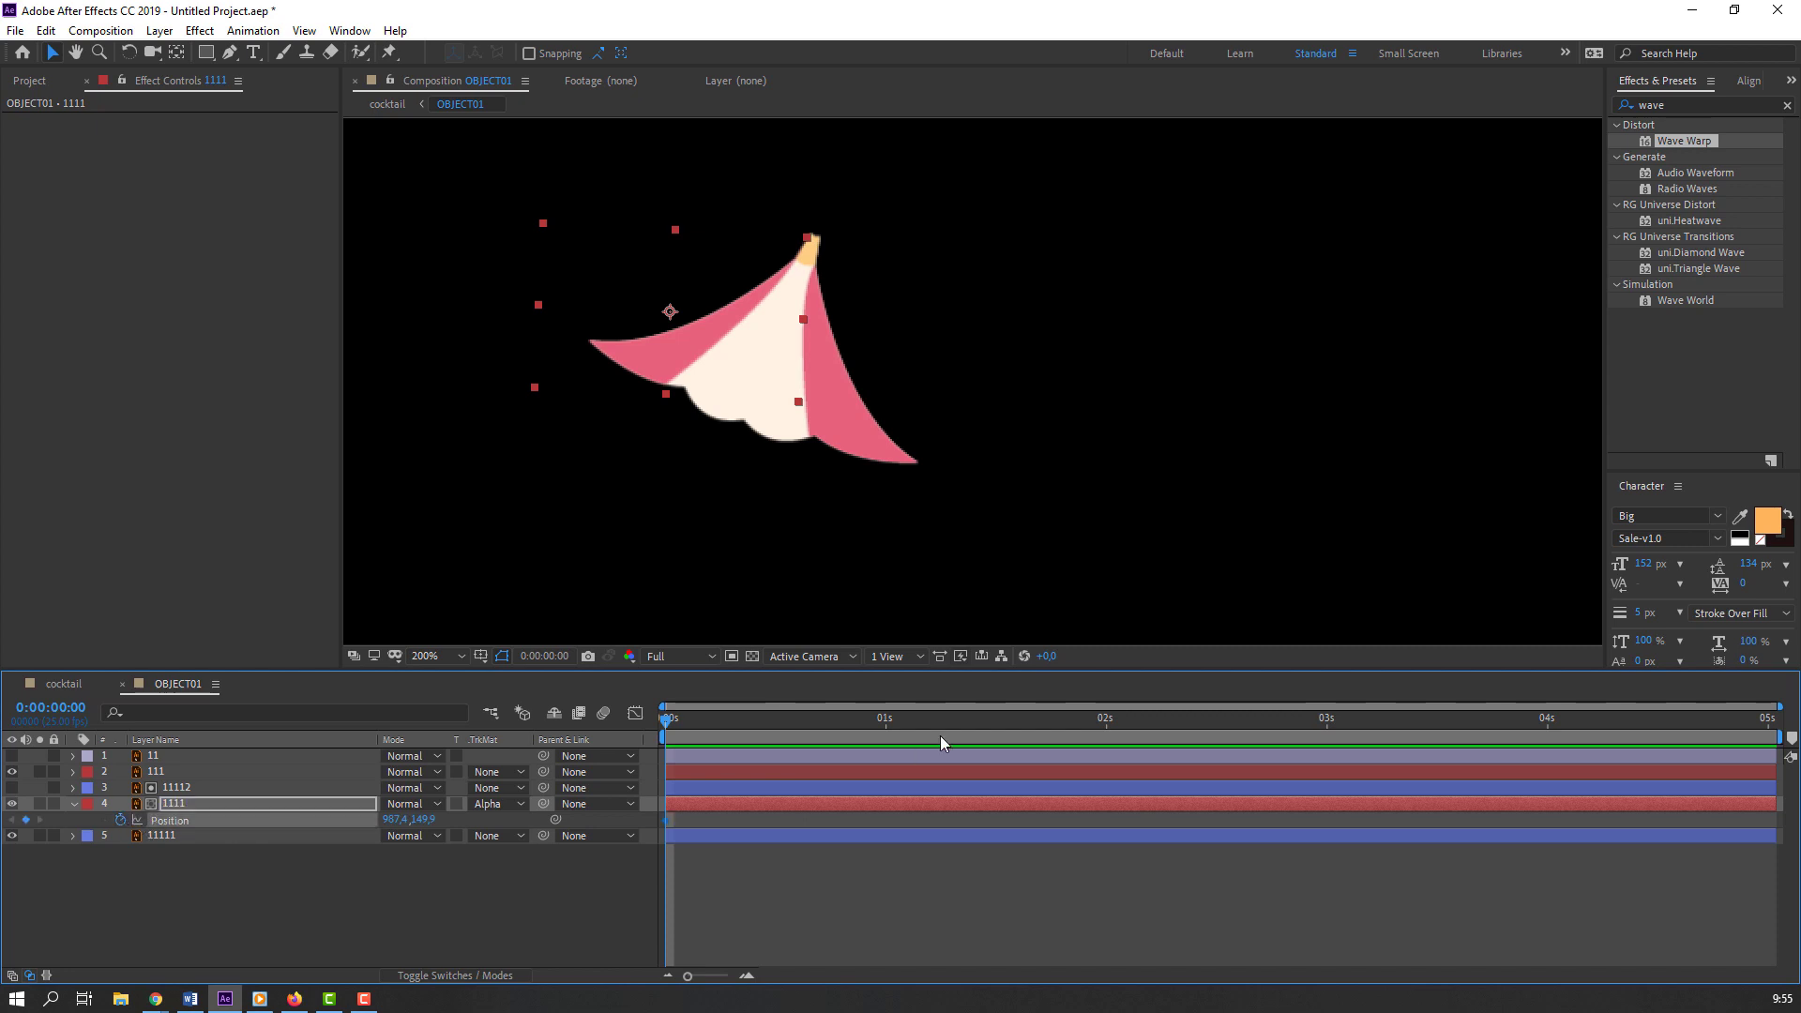
pyautogui.click(825, 738)
pyautogui.moveTo(1137, 738); pyautogui.dragTo(1773, 739)
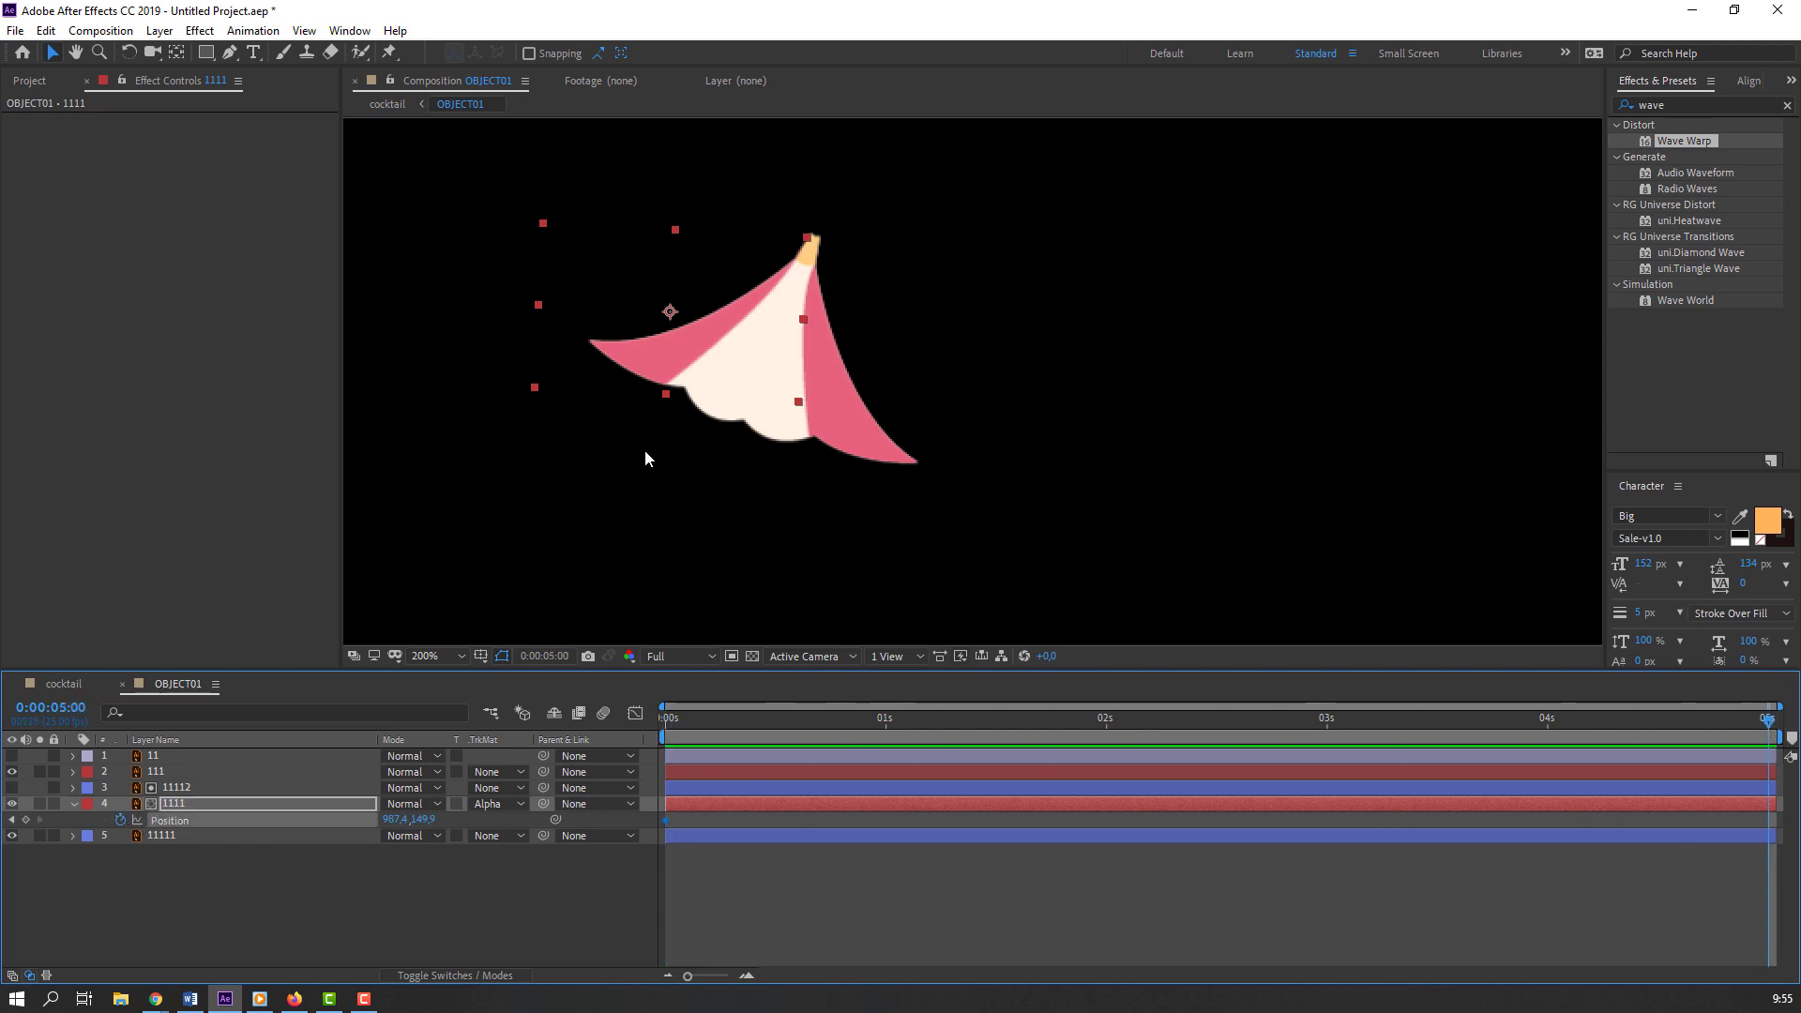
pyautogui.moveTo(670, 368); pyautogui.dragTo(691, 378)
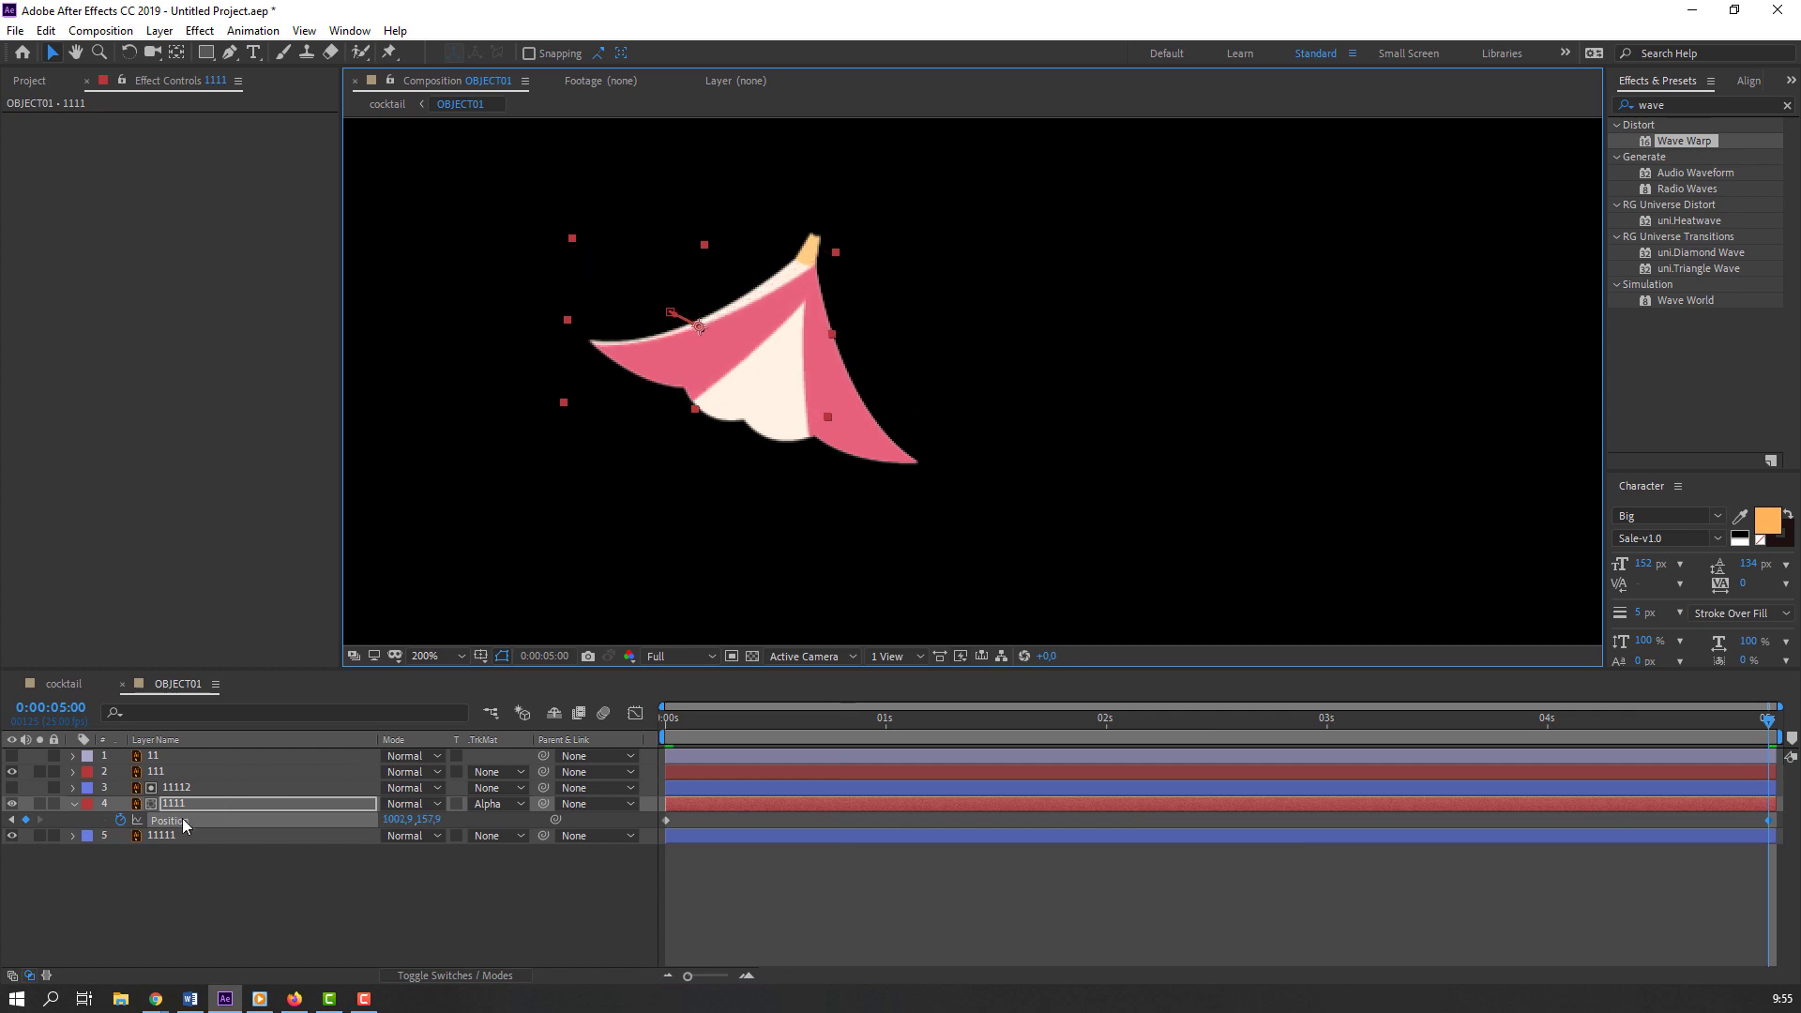
# Step: Keyframe layer 1111's Rotation so it swings to about -15° by 5 seconds
pyautogui.hotkey('shift', 'r')
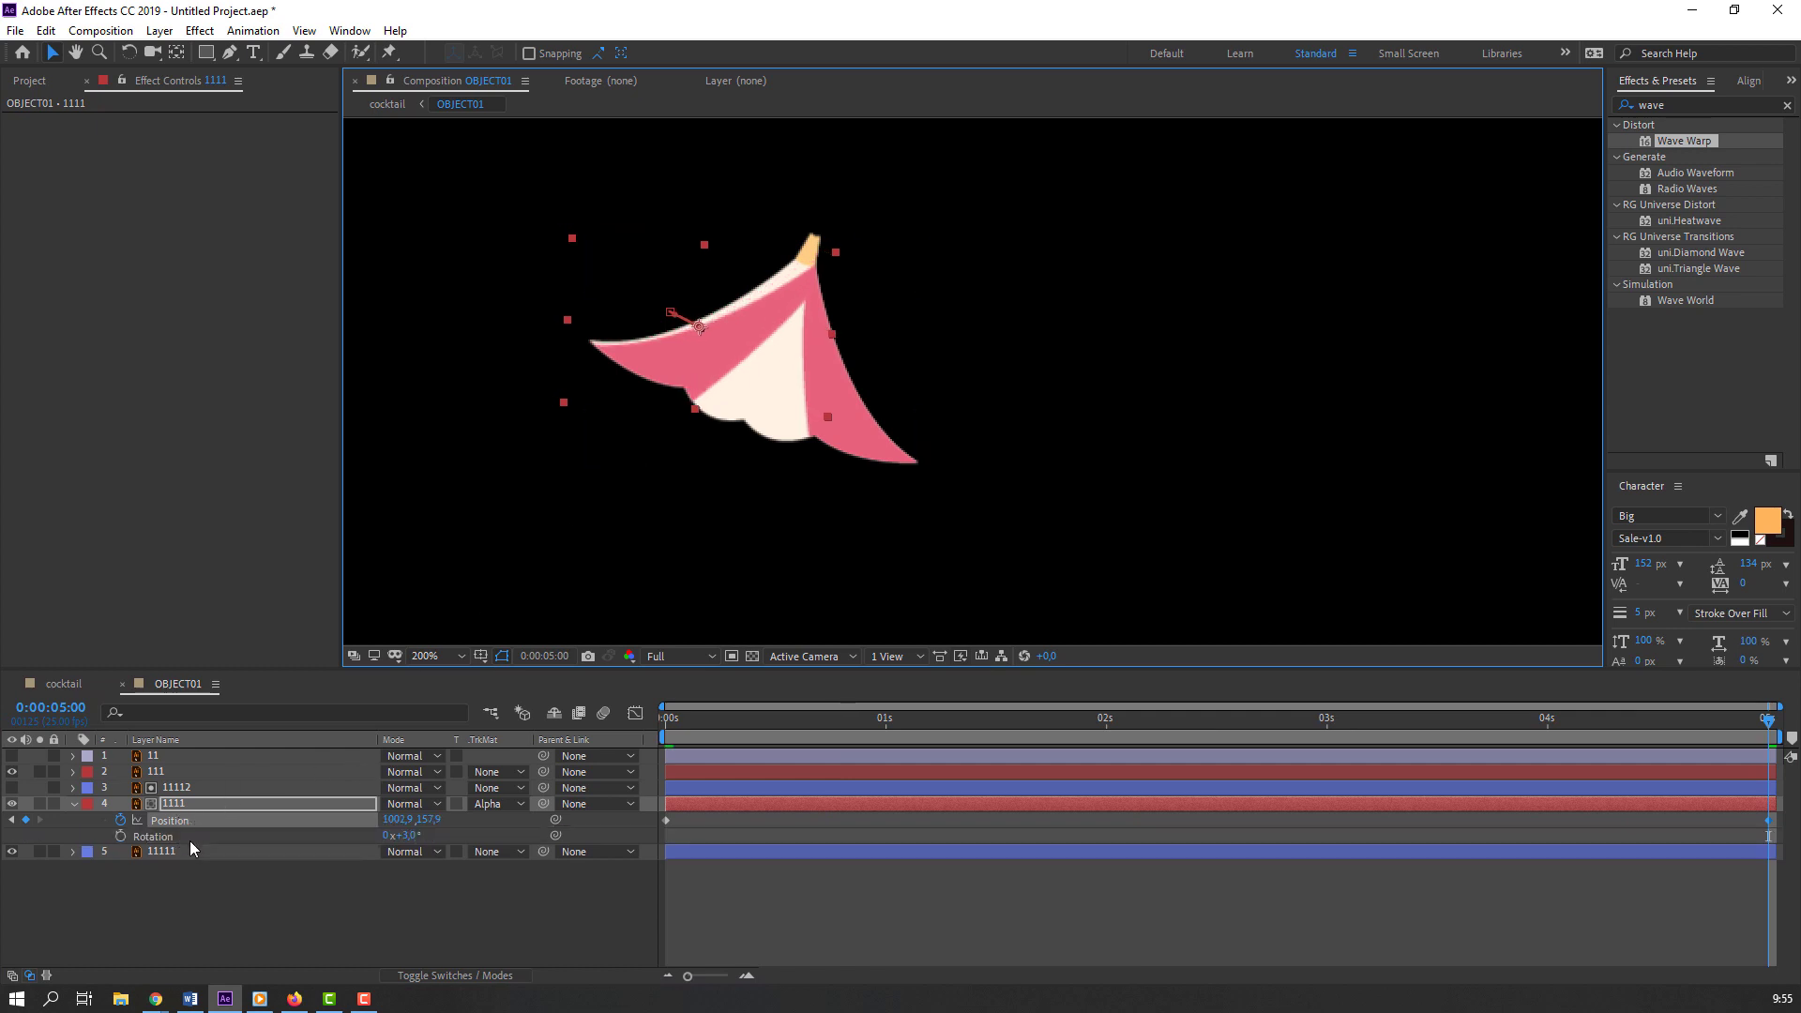
pyautogui.moveTo(1662, 717); pyautogui.dragTo(1756, 696)
pyautogui.click(120, 836)
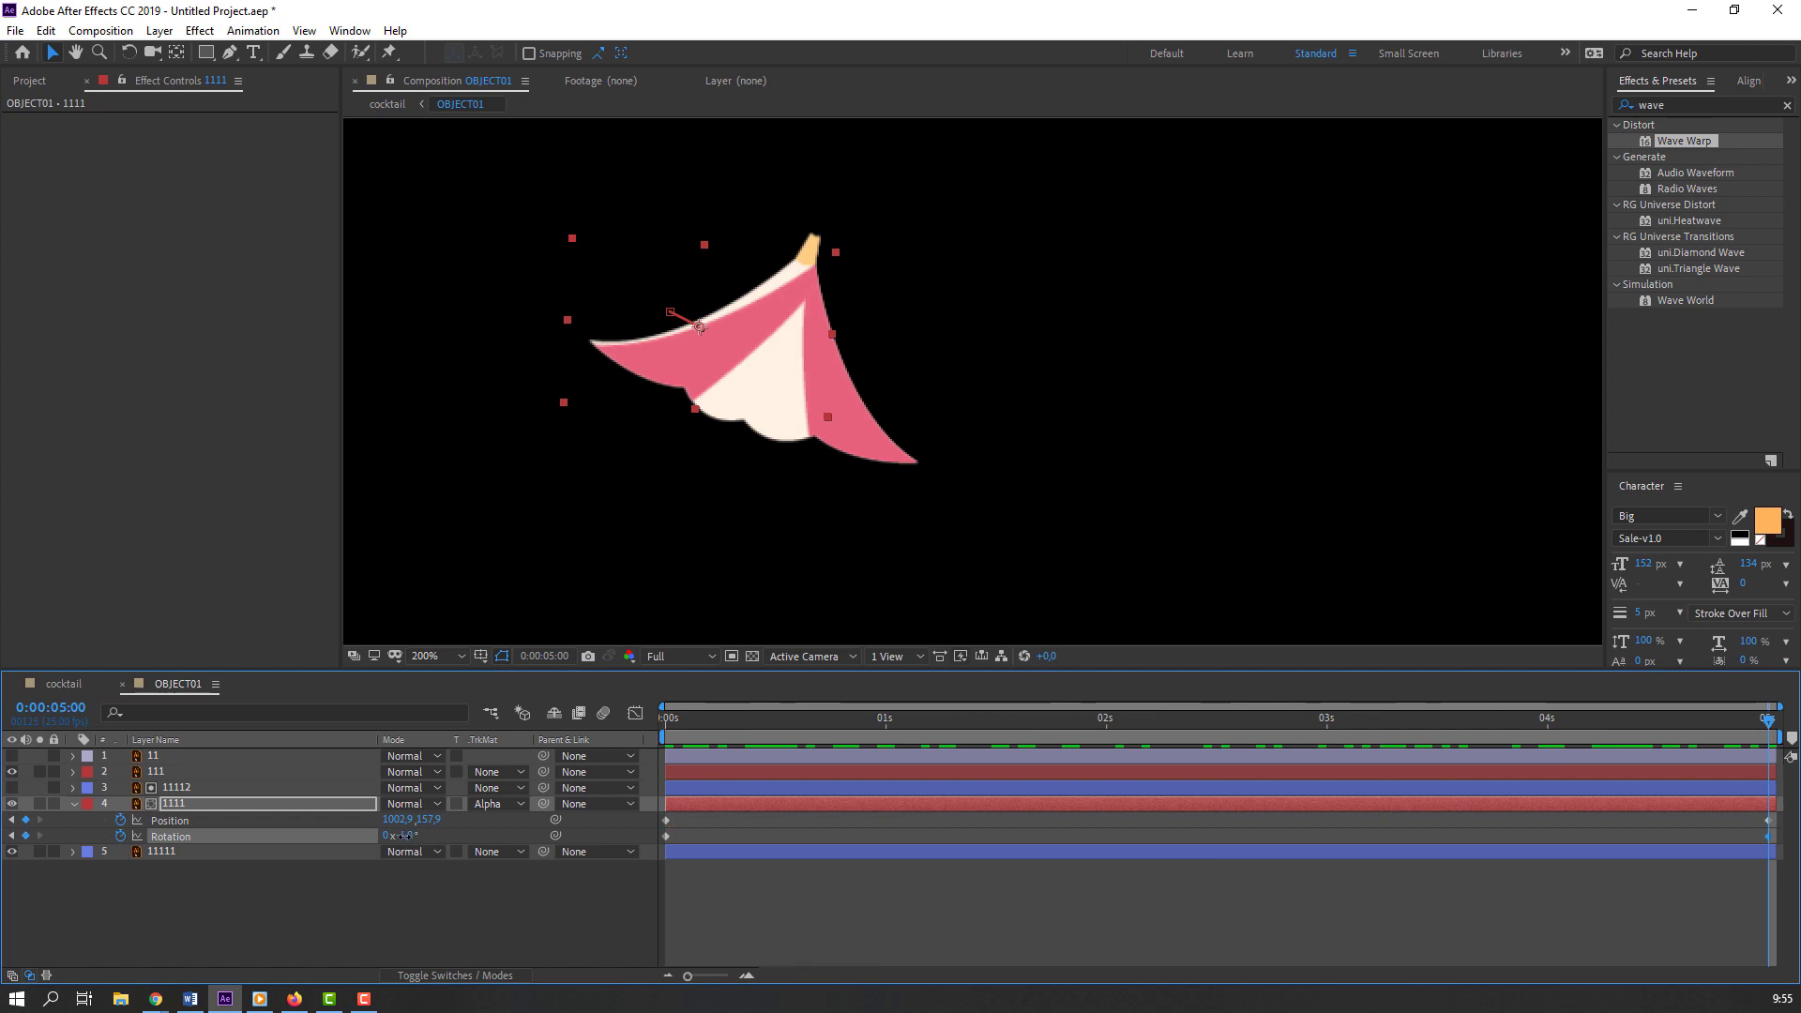
pyautogui.moveTo(402, 836); pyautogui.dragTo(400, 836)
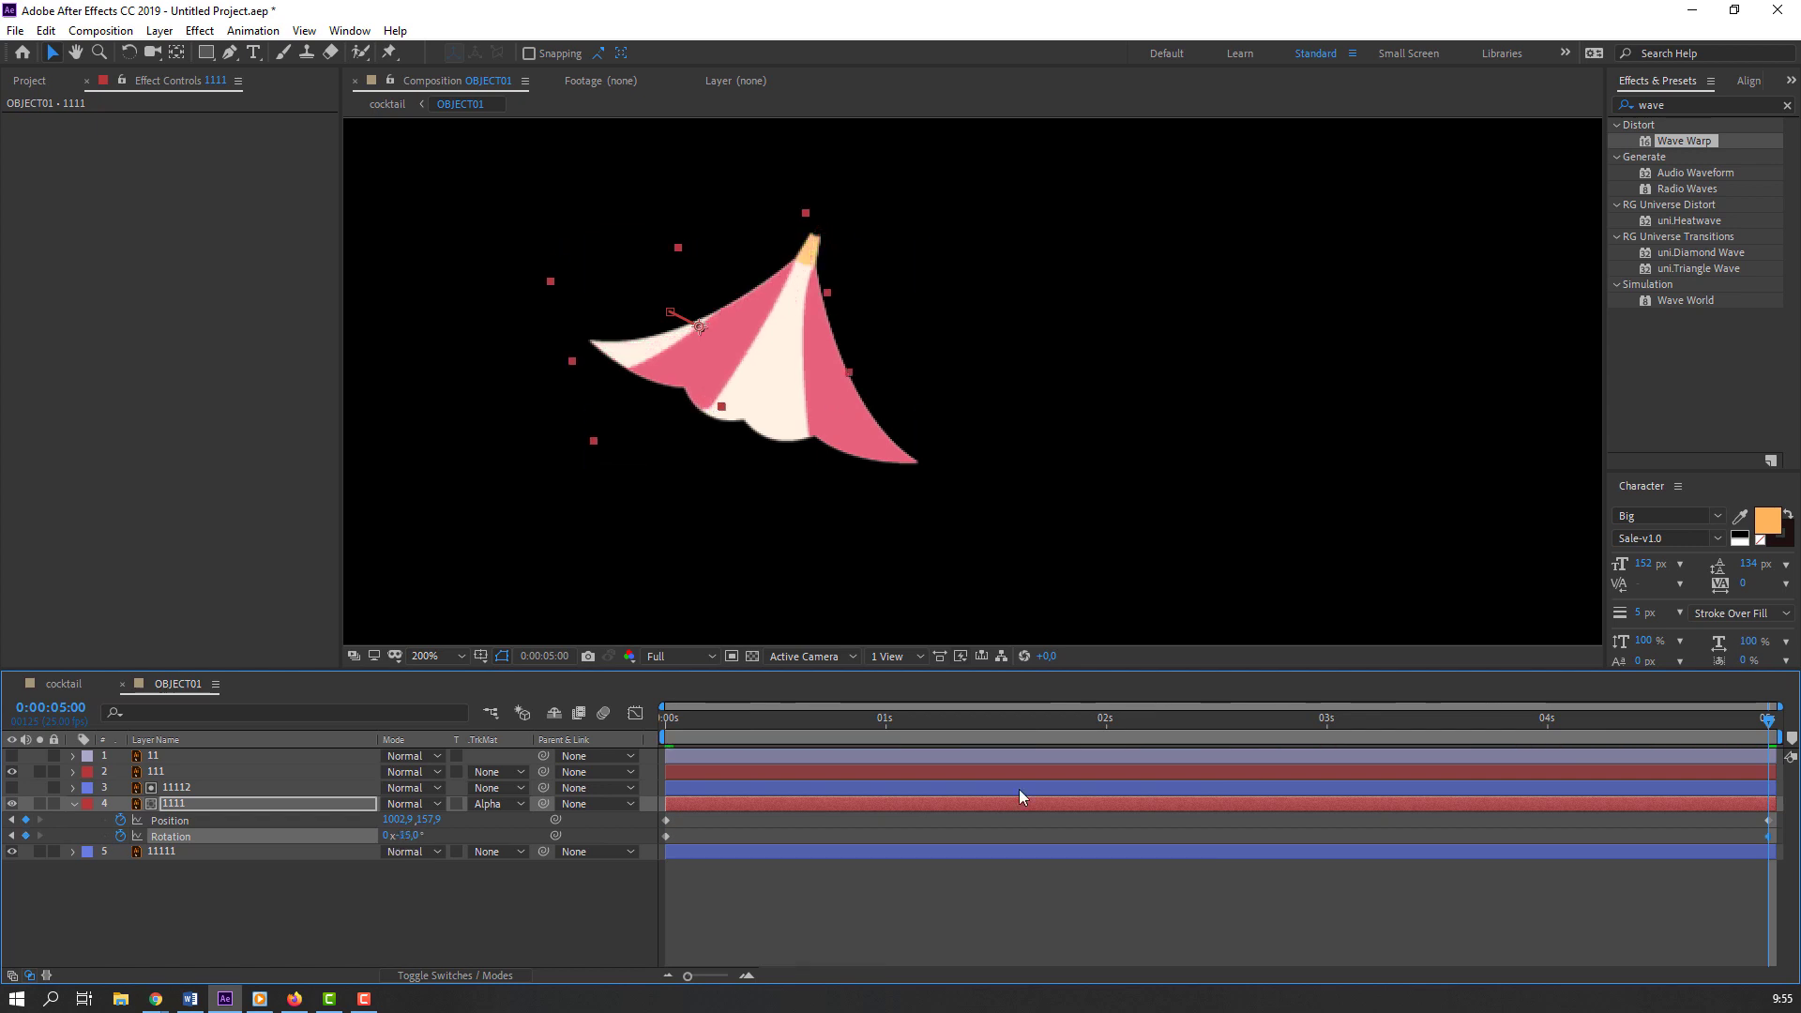
# Step: Preview the sway and shift the panel's end-frame value slightly right
pyautogui.moveTo(1022, 721); pyautogui.dragTo(939, 723)
pyautogui.press('space')
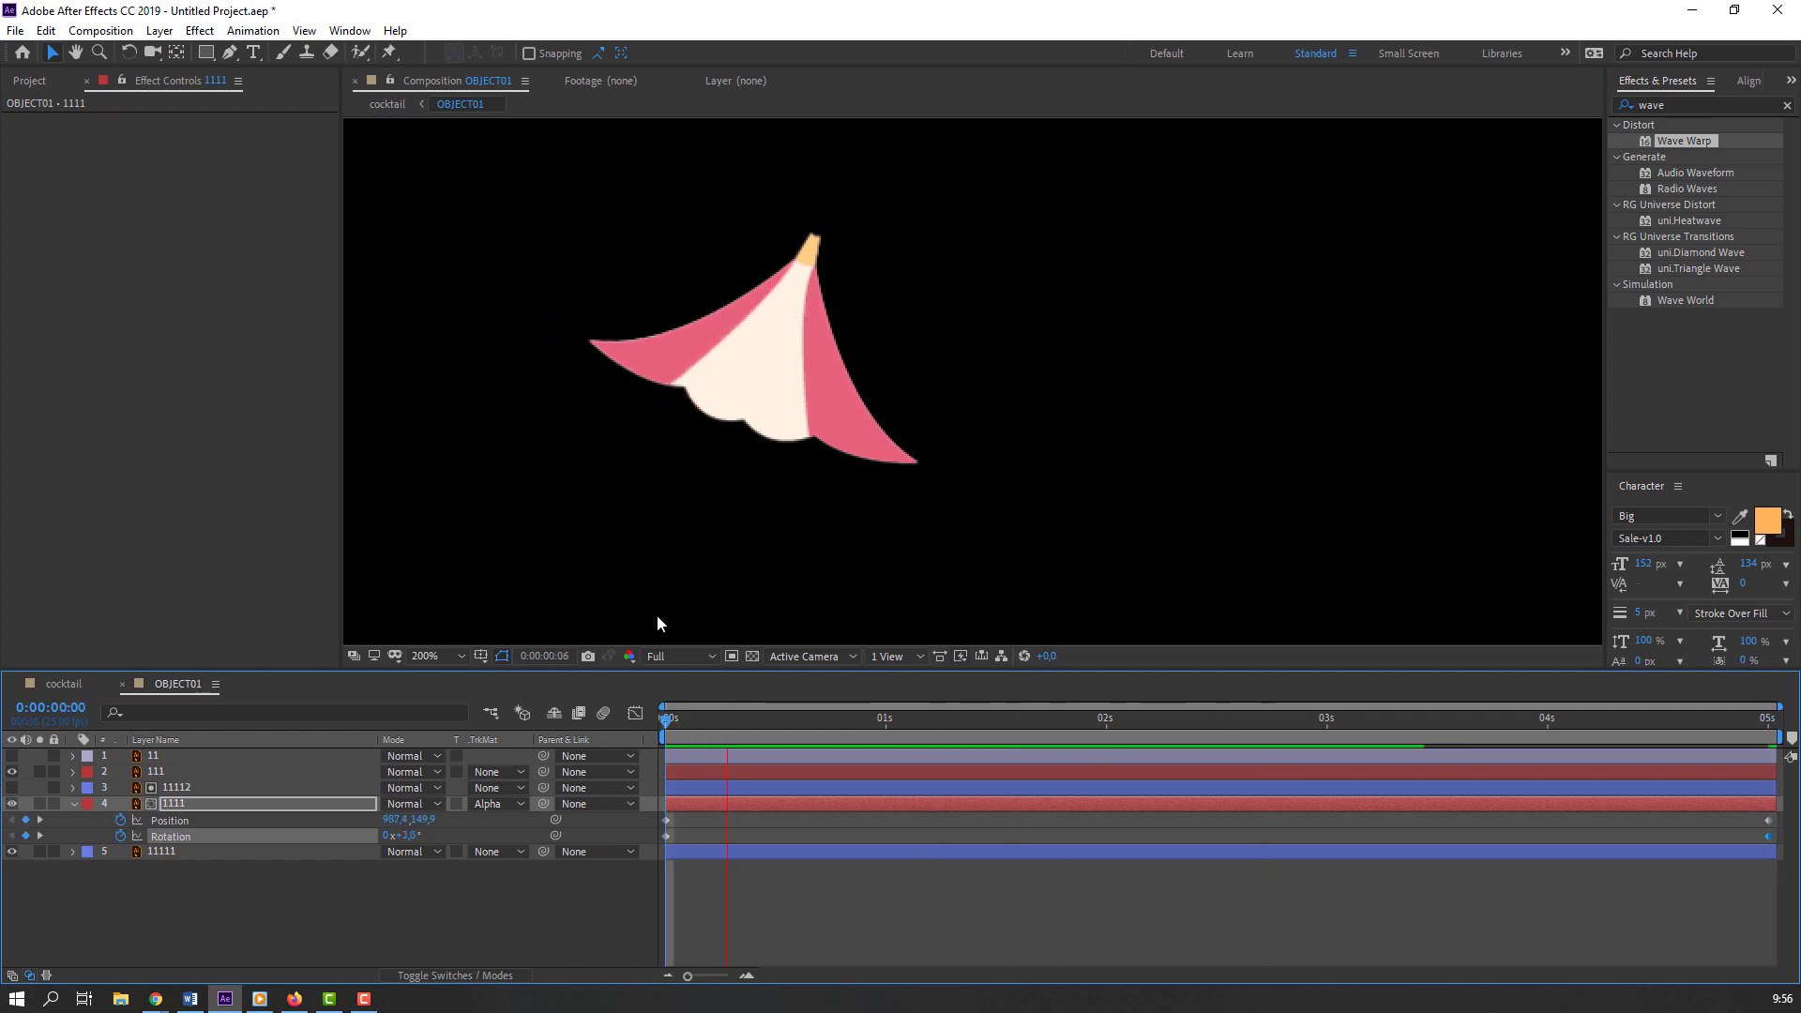
pyautogui.press('End')
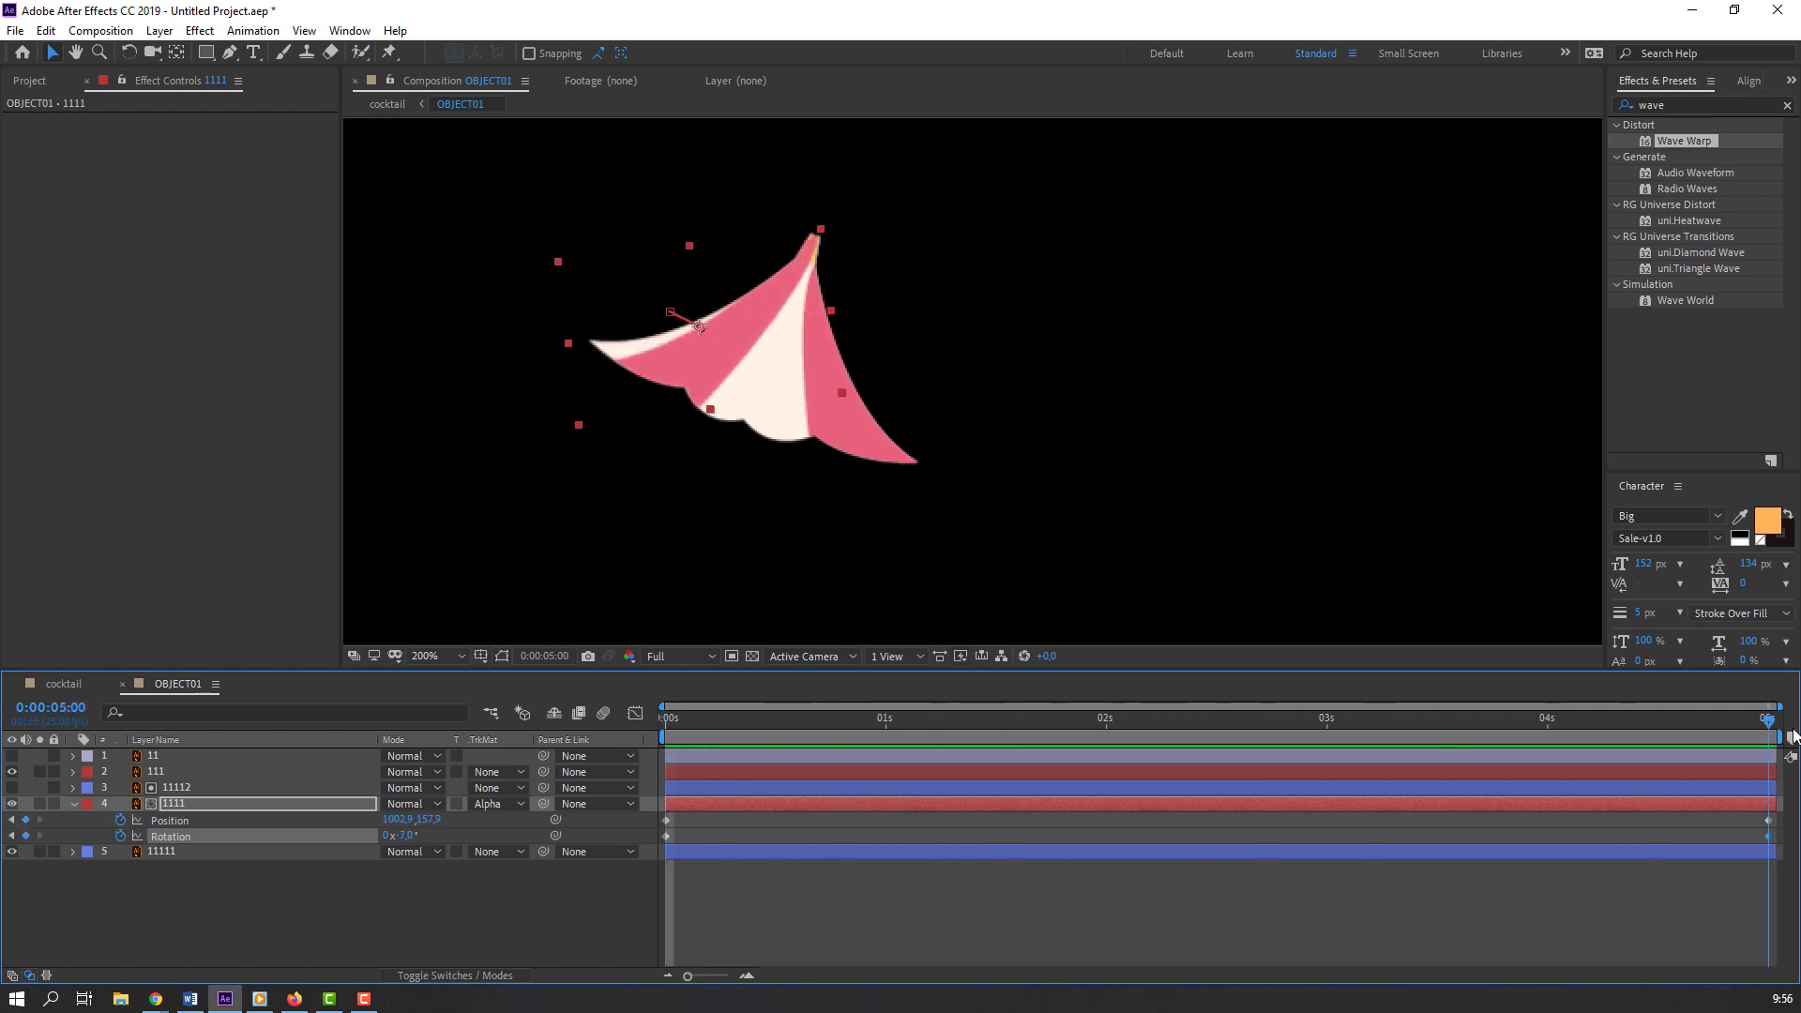
pyautogui.click(239, 904)
pyautogui.moveTo(392, 819); pyautogui.dragTo(432, 819)
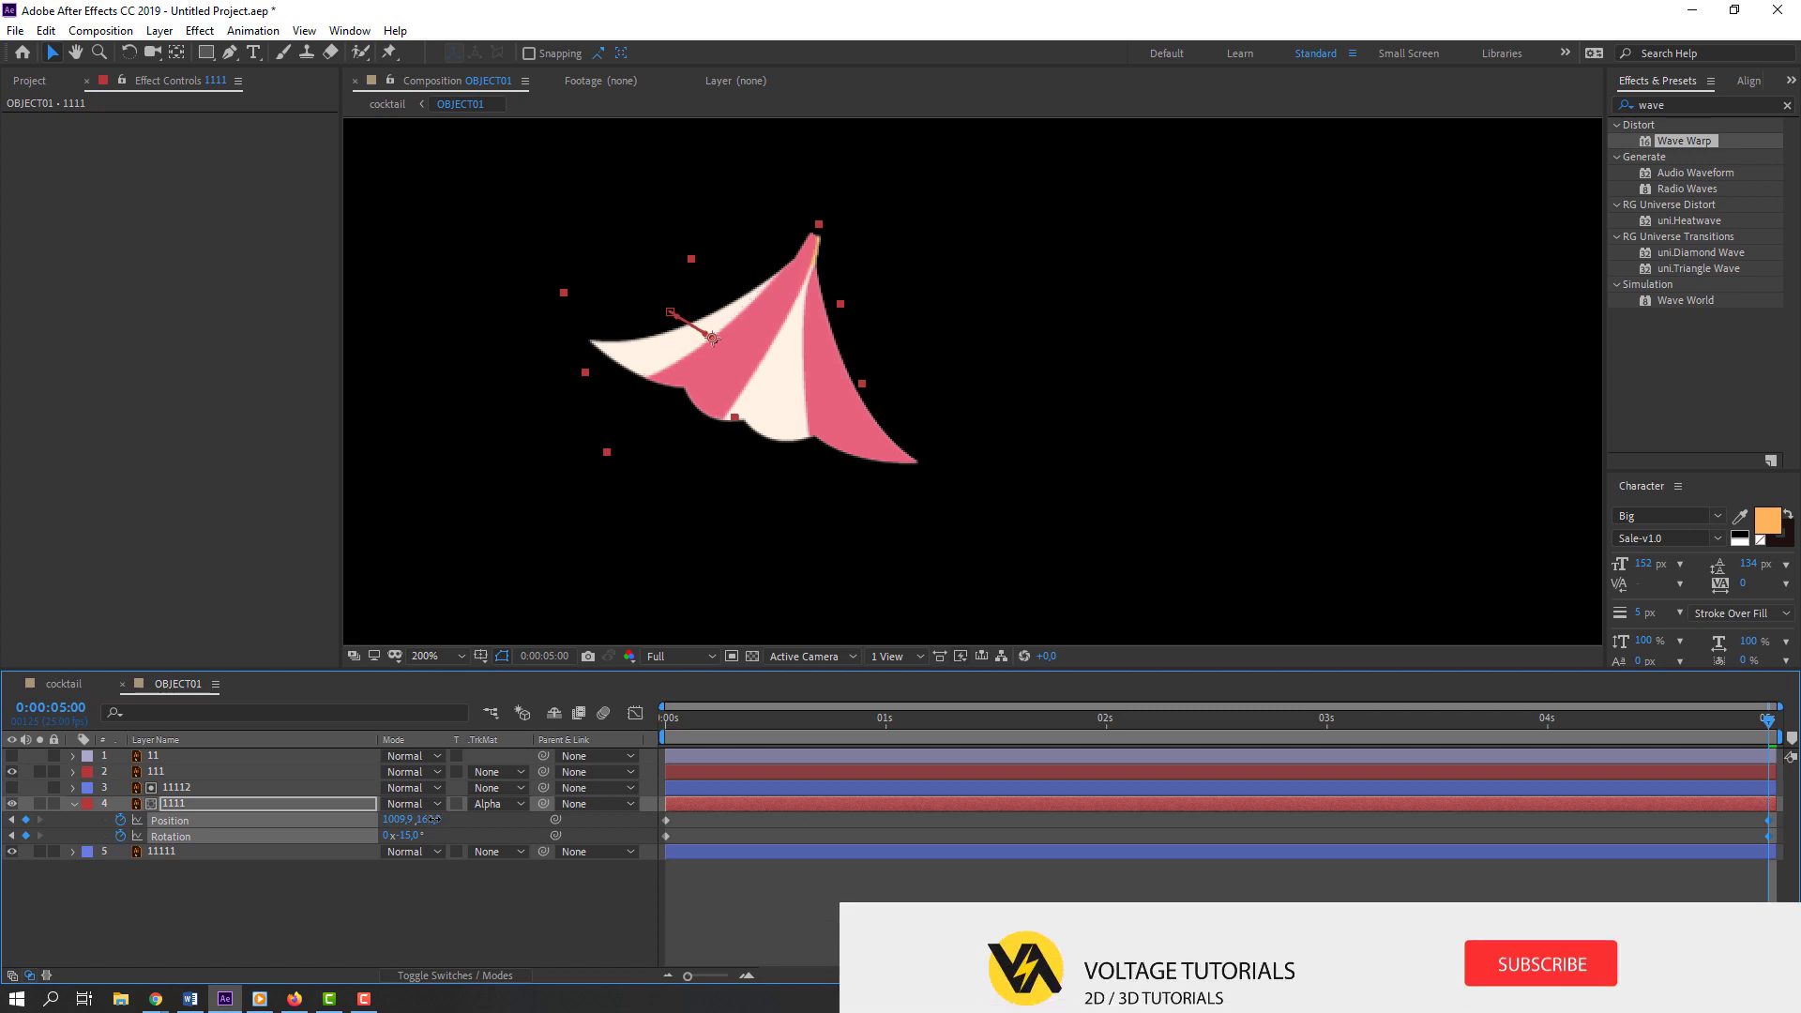
pyautogui.press('Home')
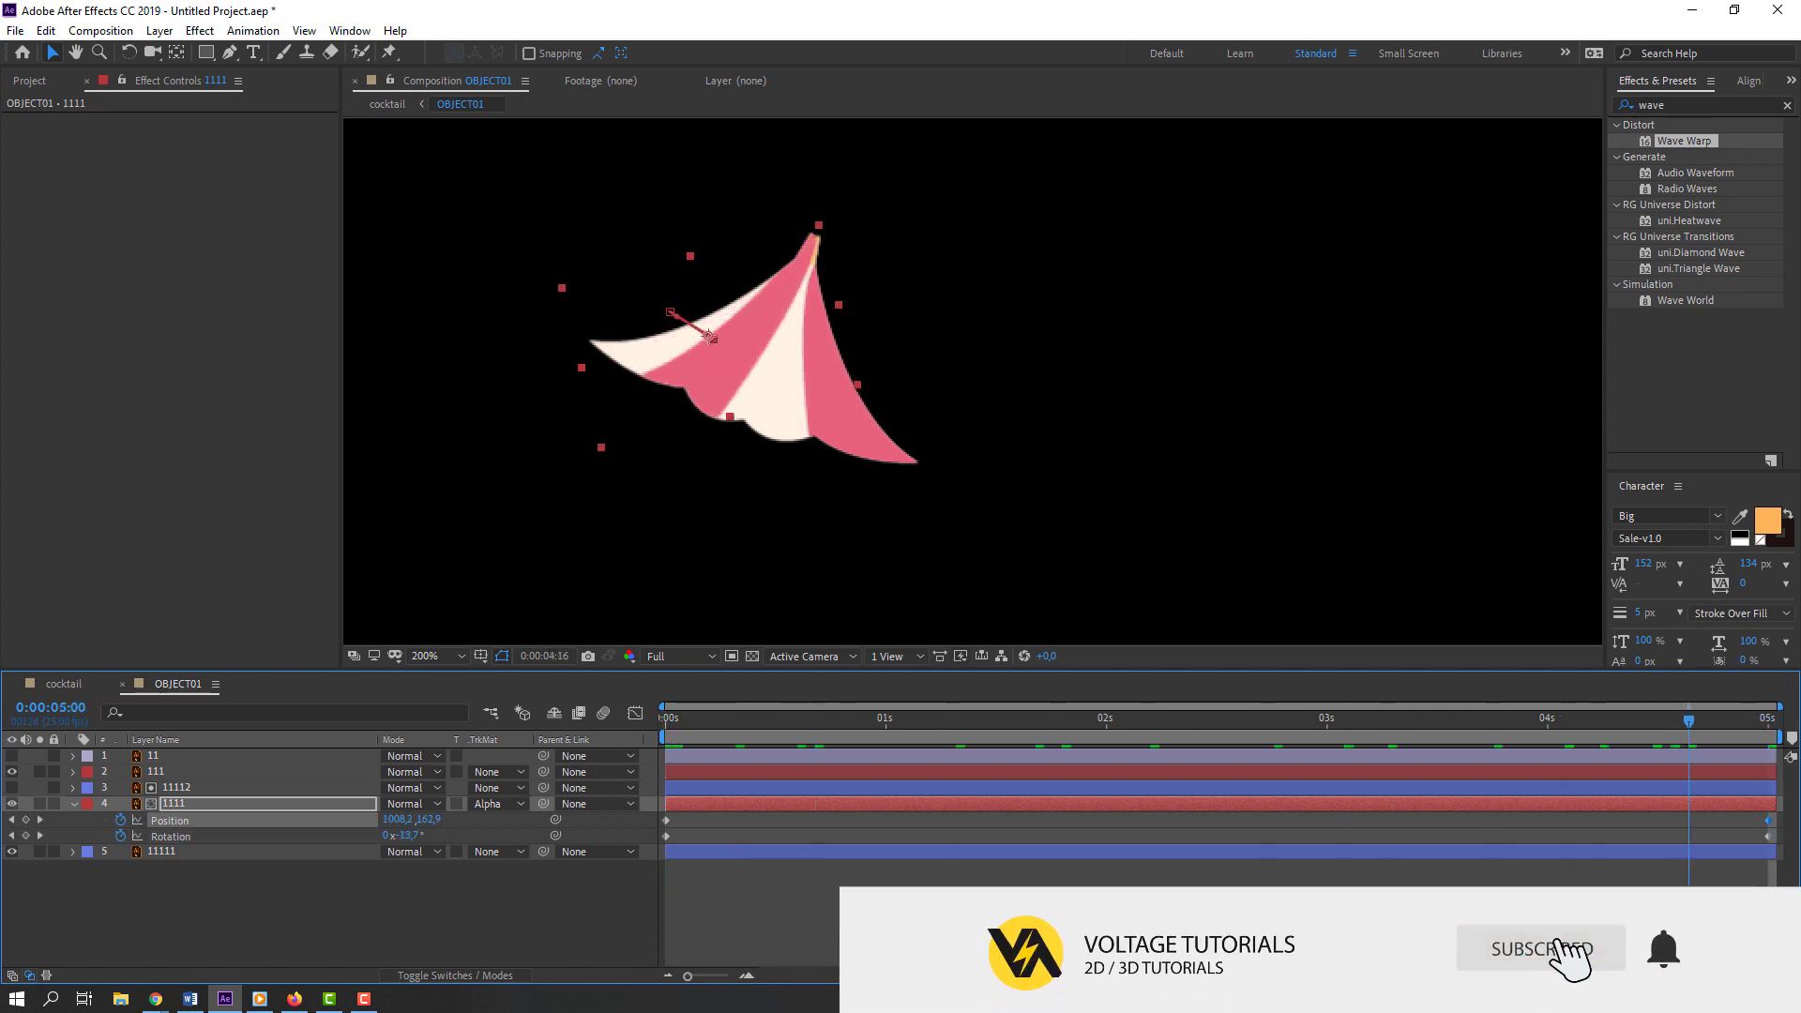
pyautogui.click(74, 804)
pyautogui.click(174, 867)
# Step: Duplicate canopy 11111 as 11113, move it near the top, and make it layer 111's Alpha Matte
pyautogui.click(160, 821)
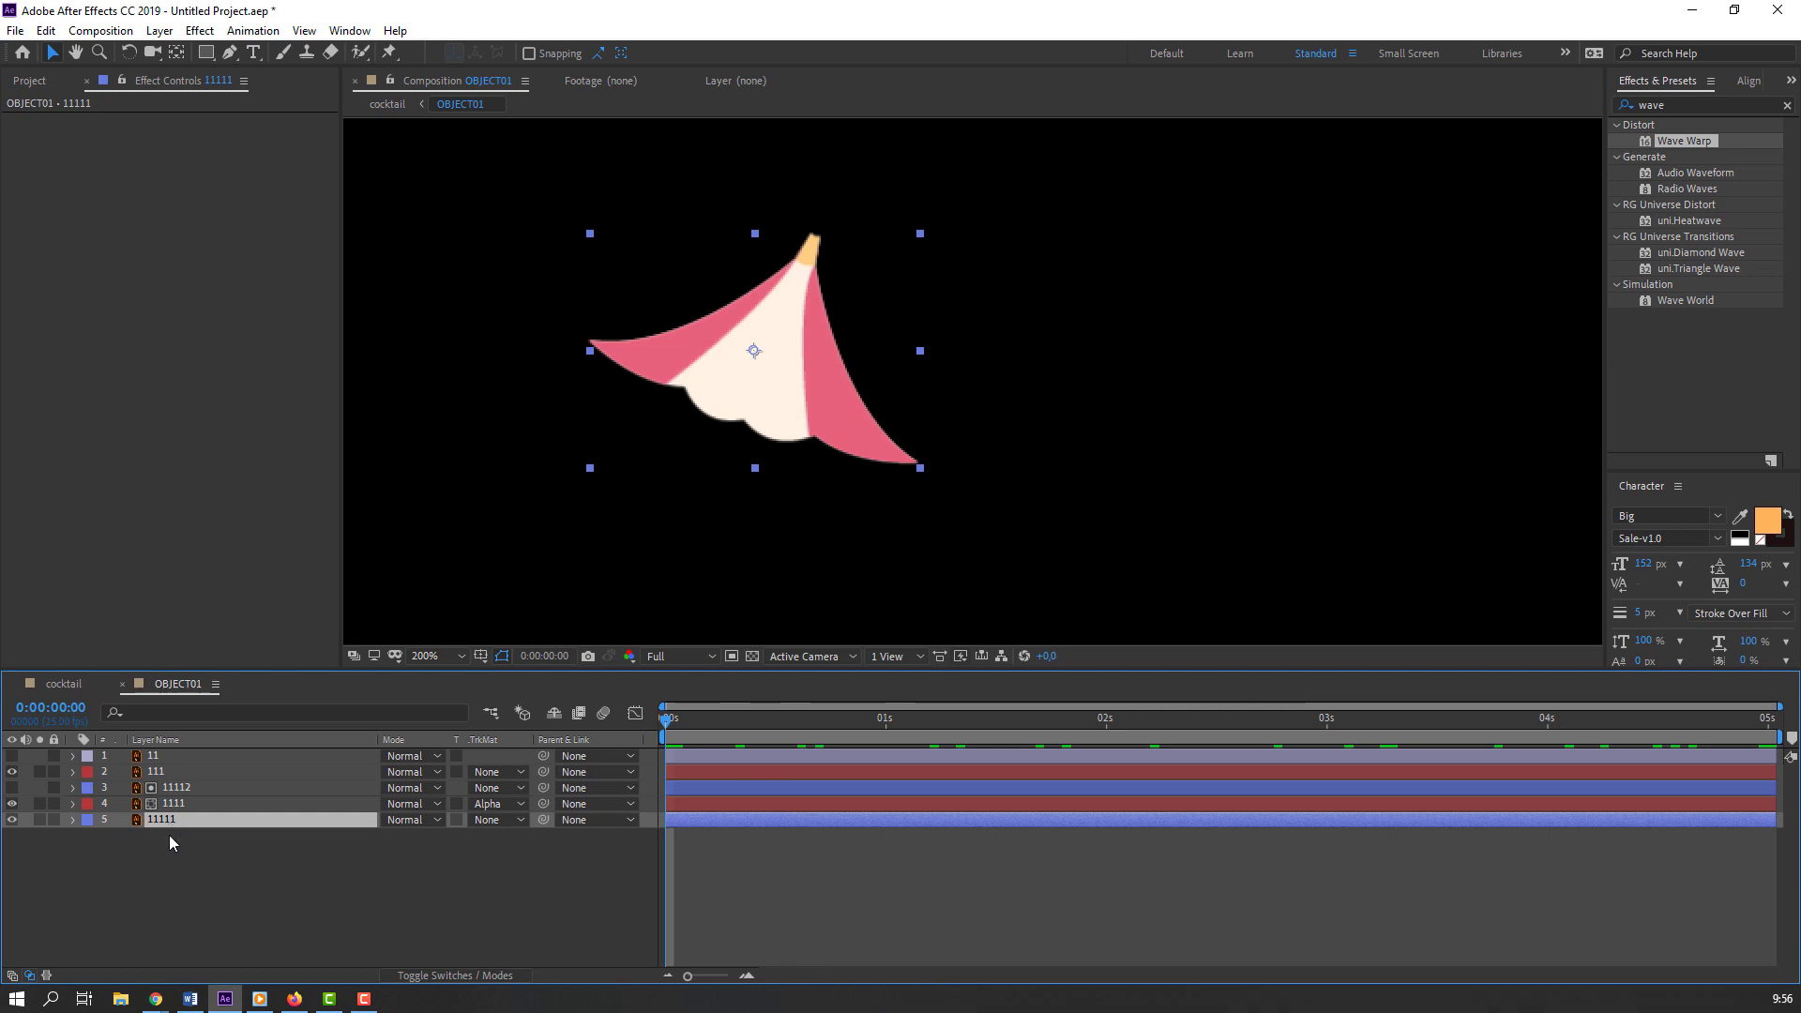
pyautogui.hotkey('ctrl', 'd')
pyautogui.moveTo(169, 822); pyautogui.dragTo(181, 765)
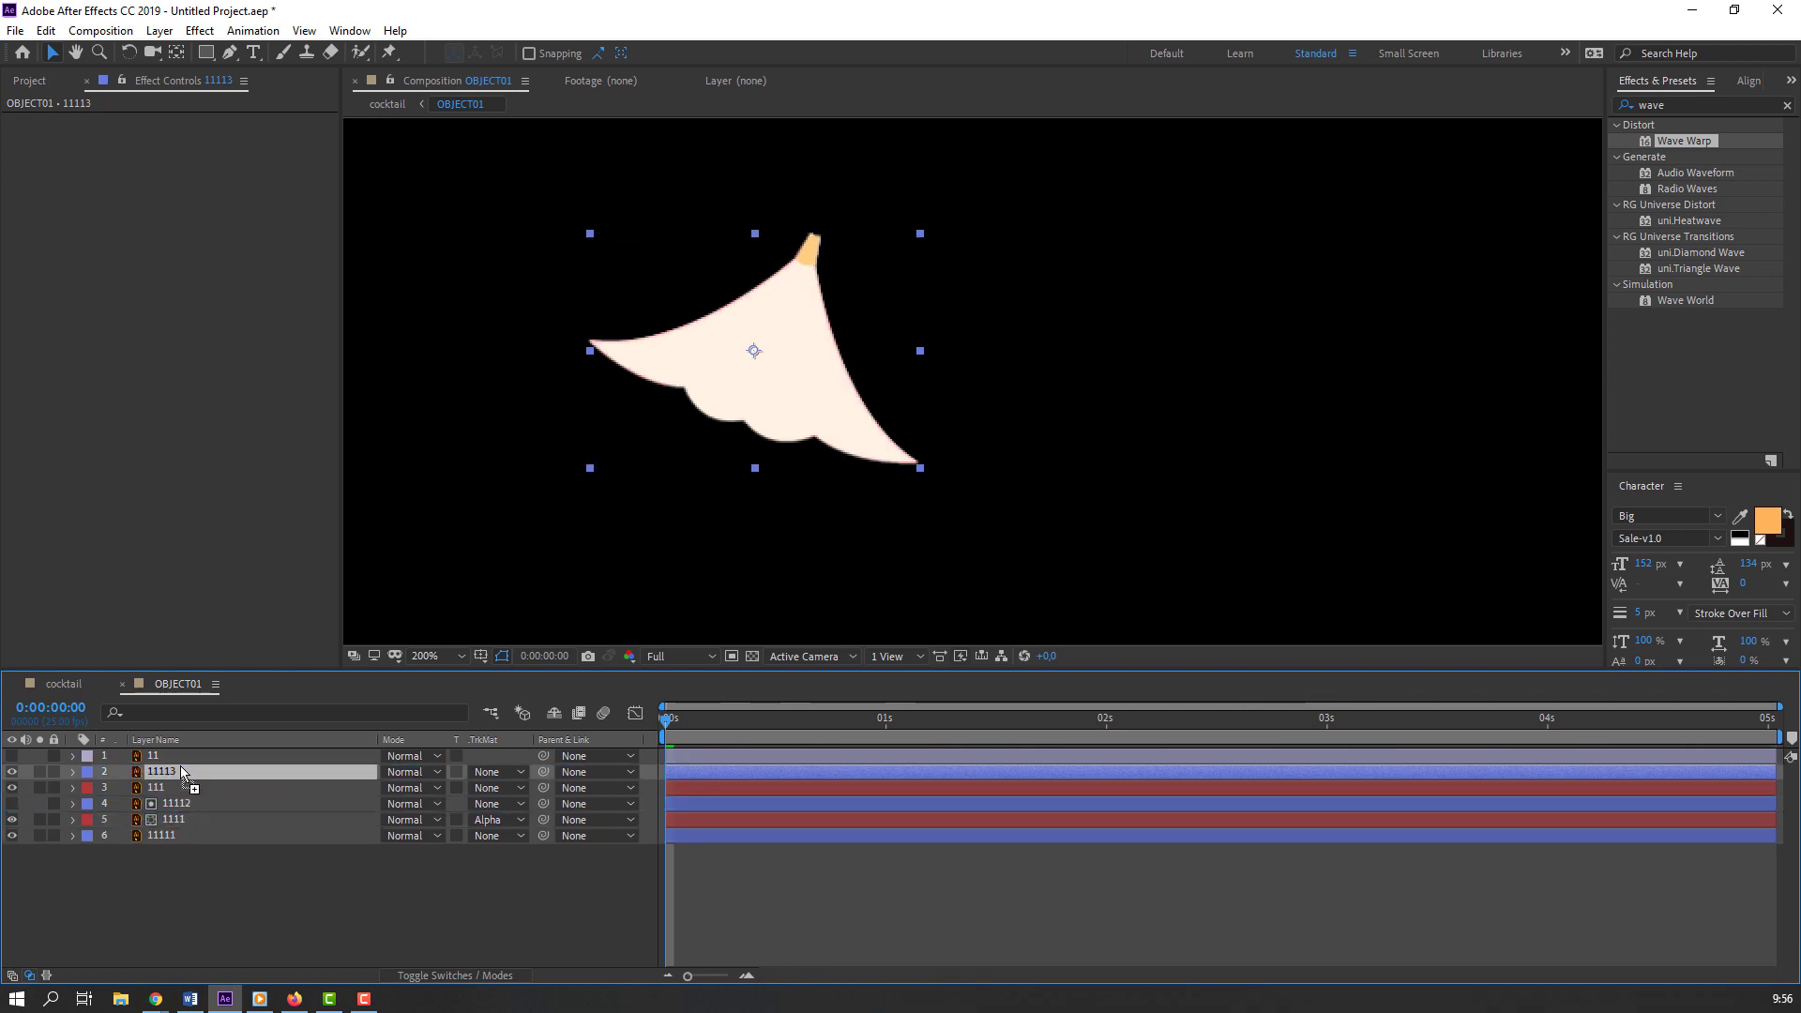
pyautogui.click(137, 790)
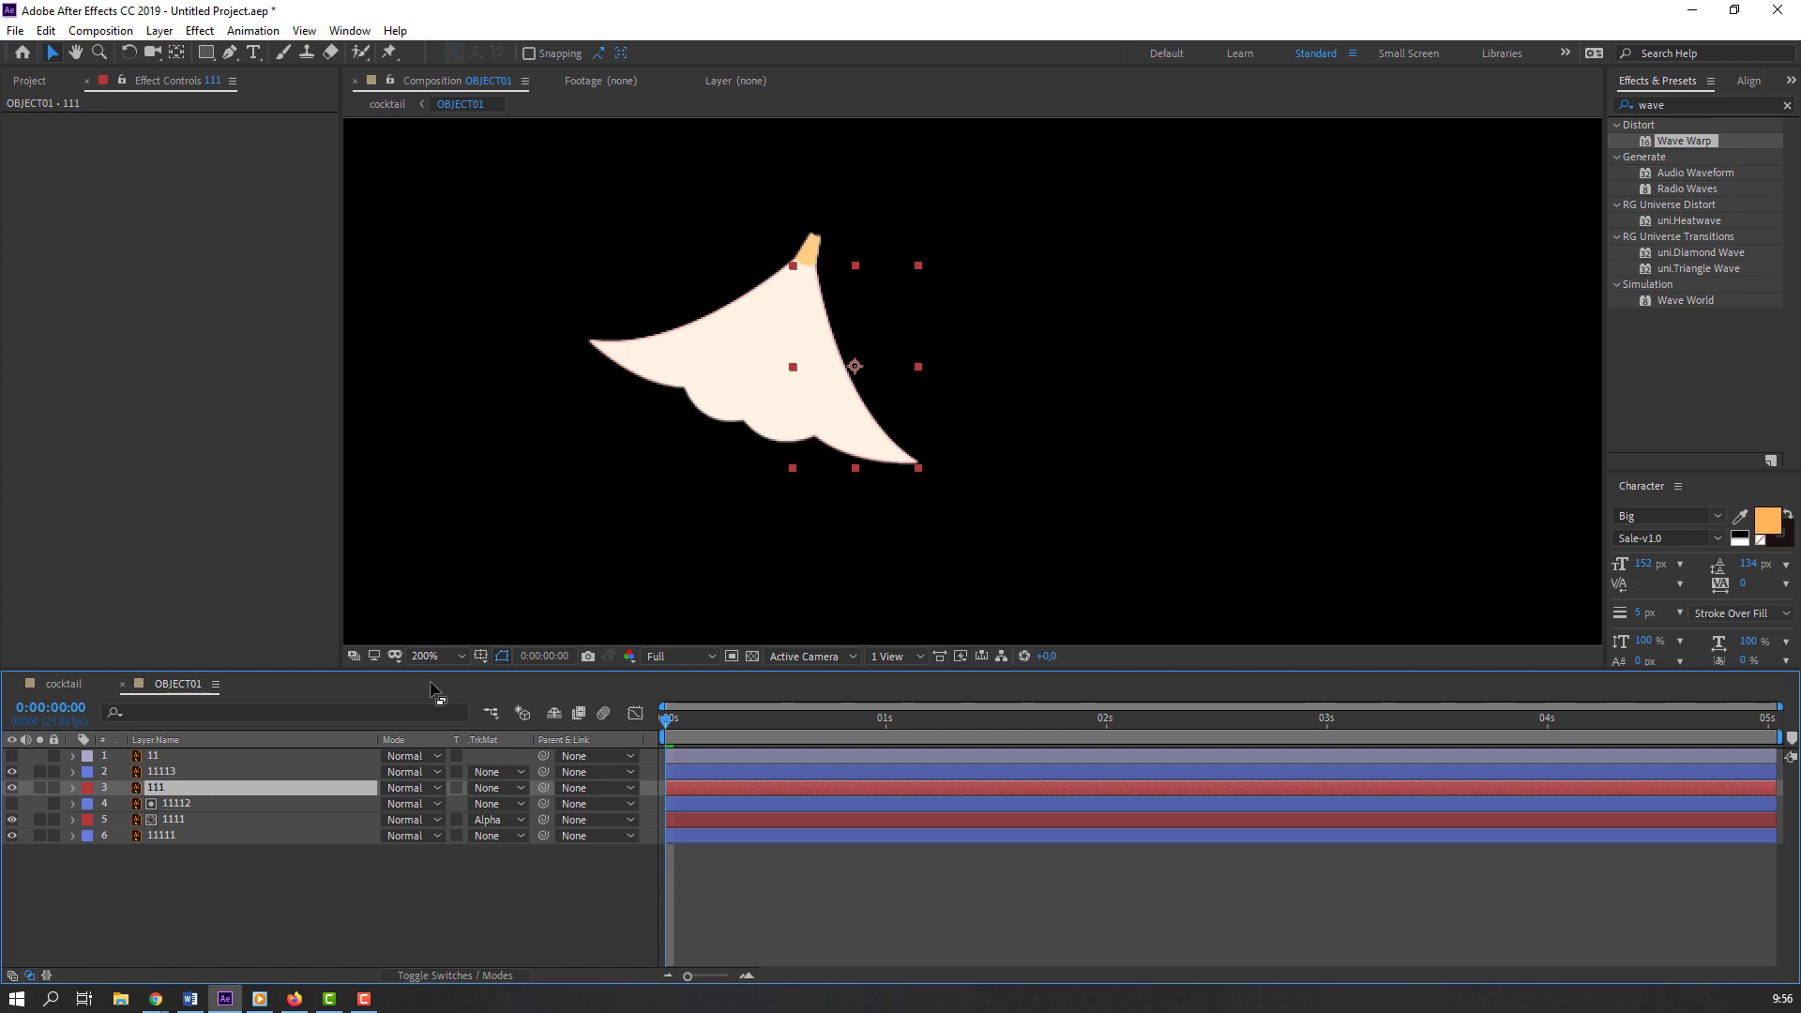
pyautogui.click(499, 793)
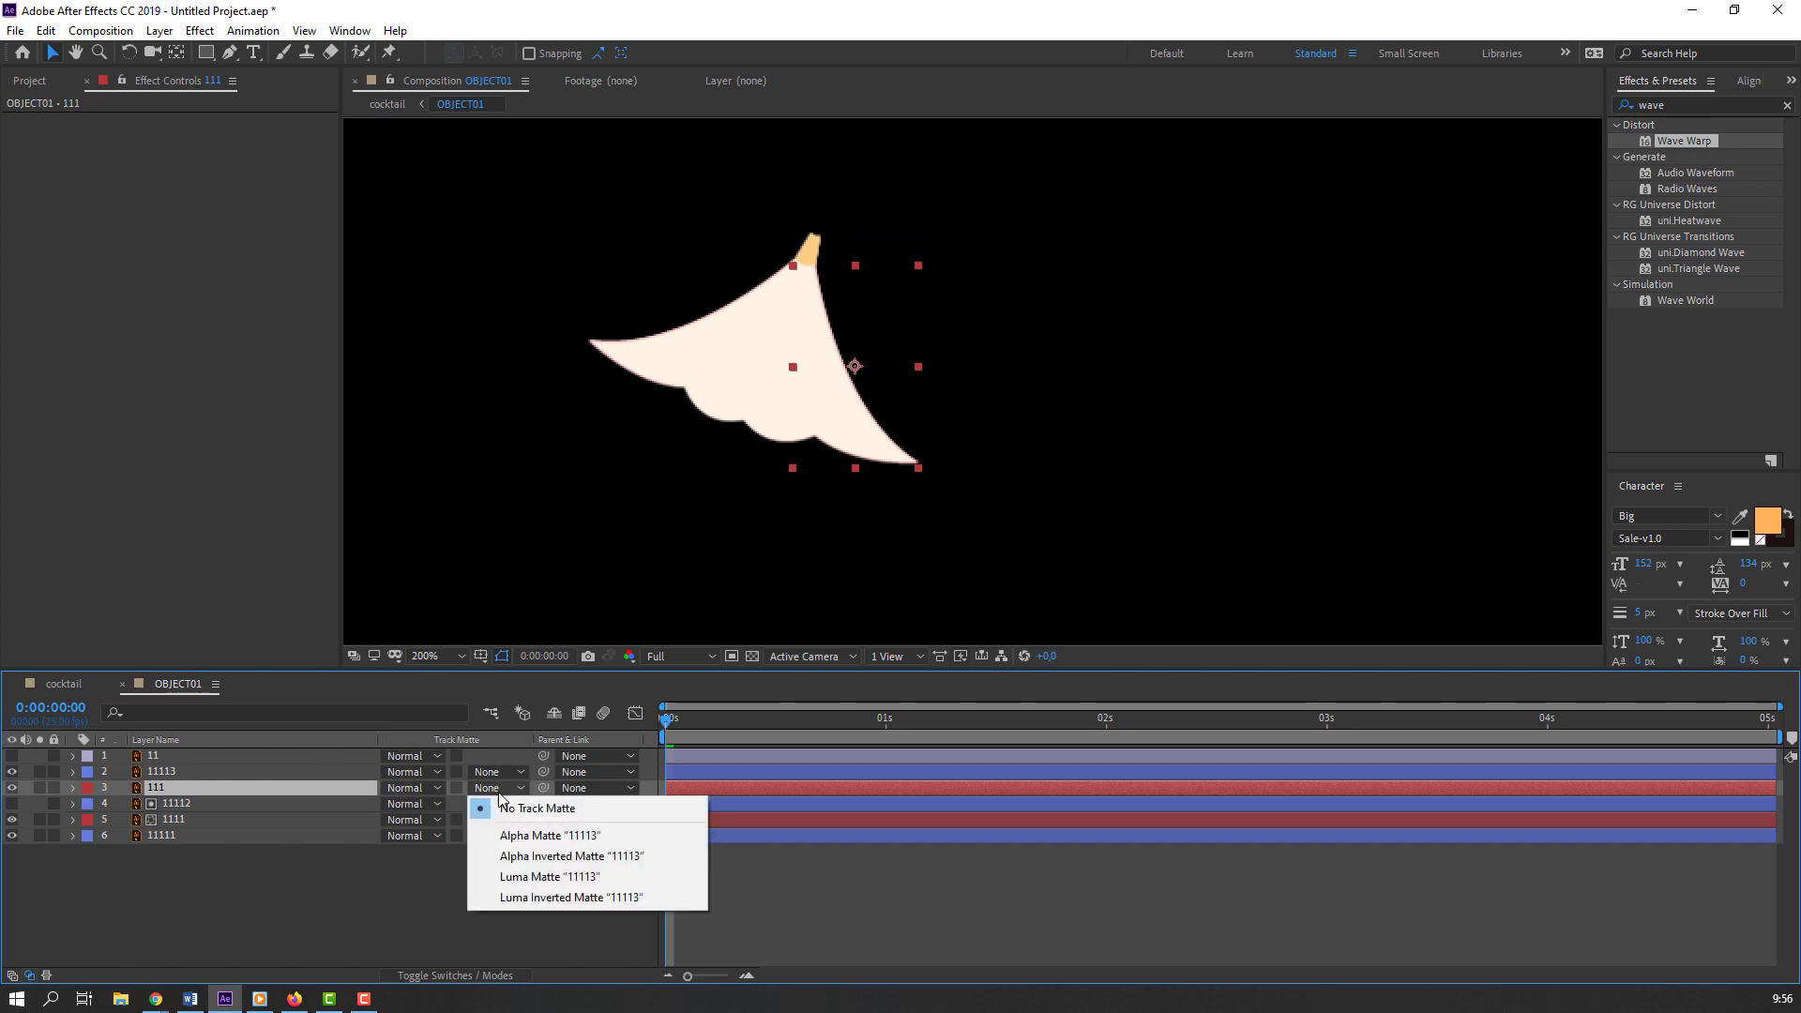
pyautogui.click(550, 835)
# Step: Scale pink panel 111 to 123%
pyautogui.click(830, 448)
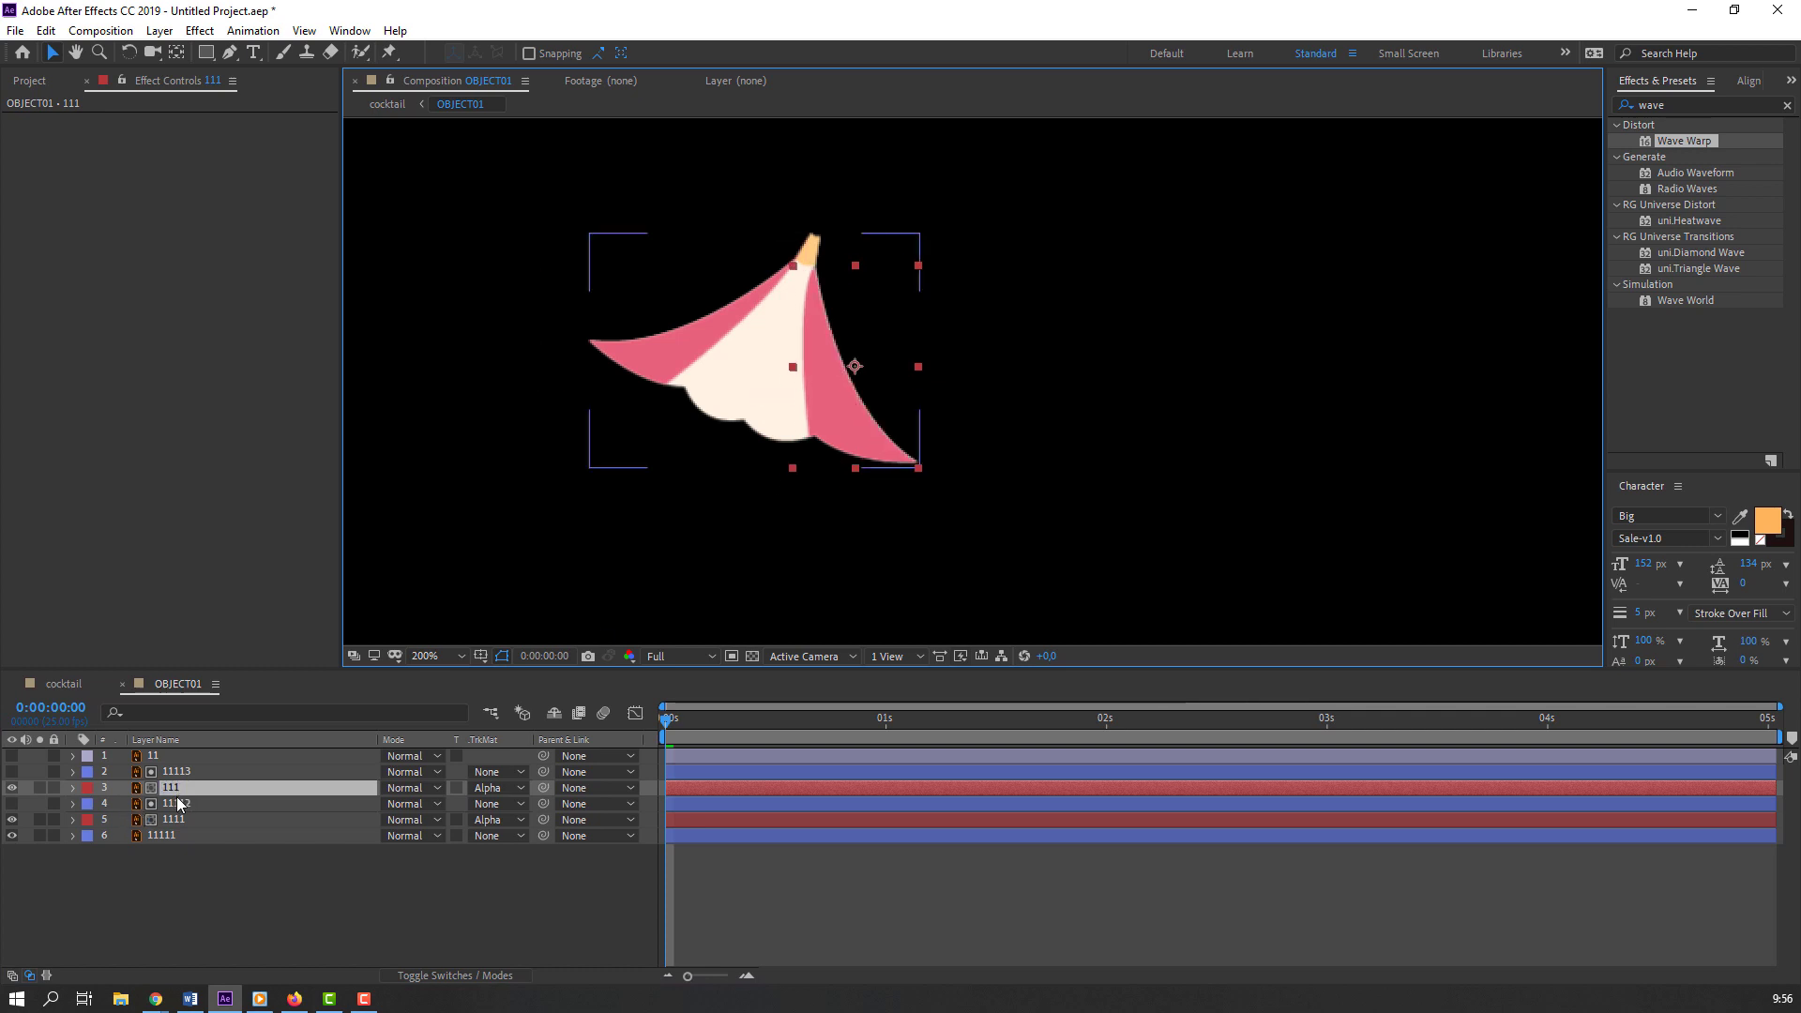
pyautogui.press('s')
pyautogui.moveTo(408, 809); pyautogui.dragTo(420, 804)
pyautogui.click(838, 406)
pyautogui.press('r')
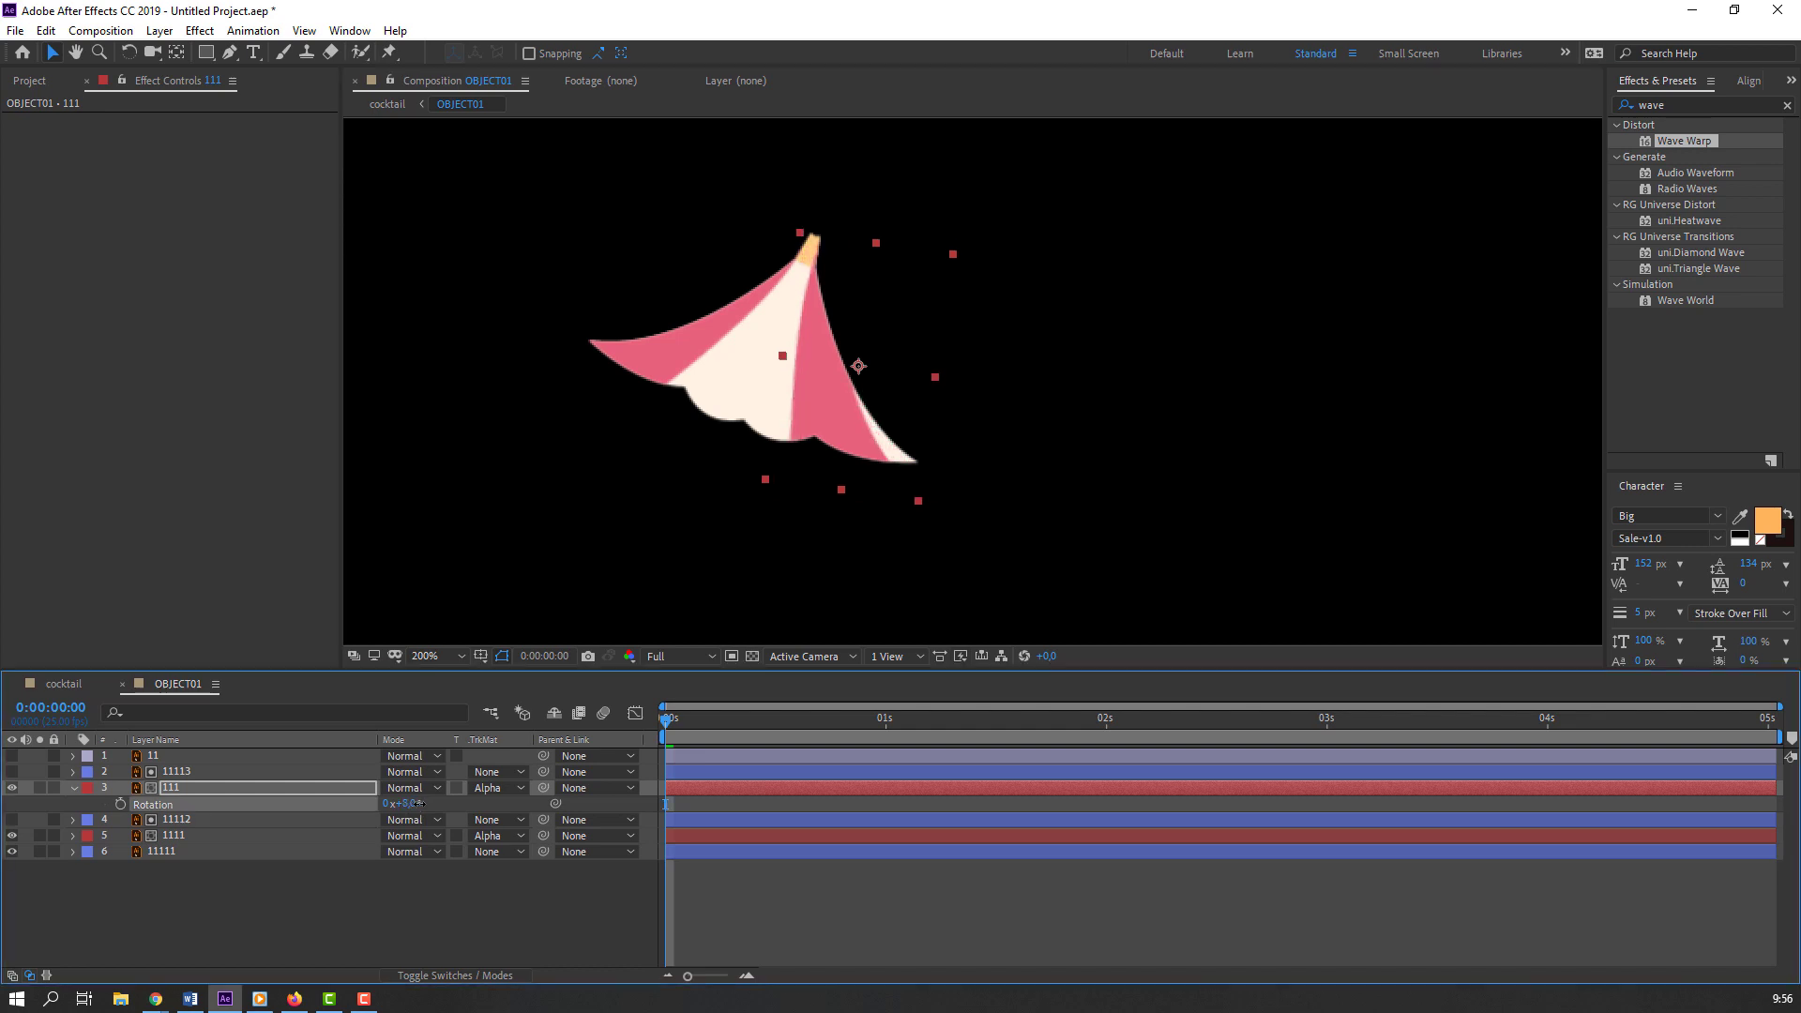
# Step: Reposition pink panel 111 and enlarge it to 132%
pyautogui.moveTo(831, 432); pyautogui.dragTo(821, 424)
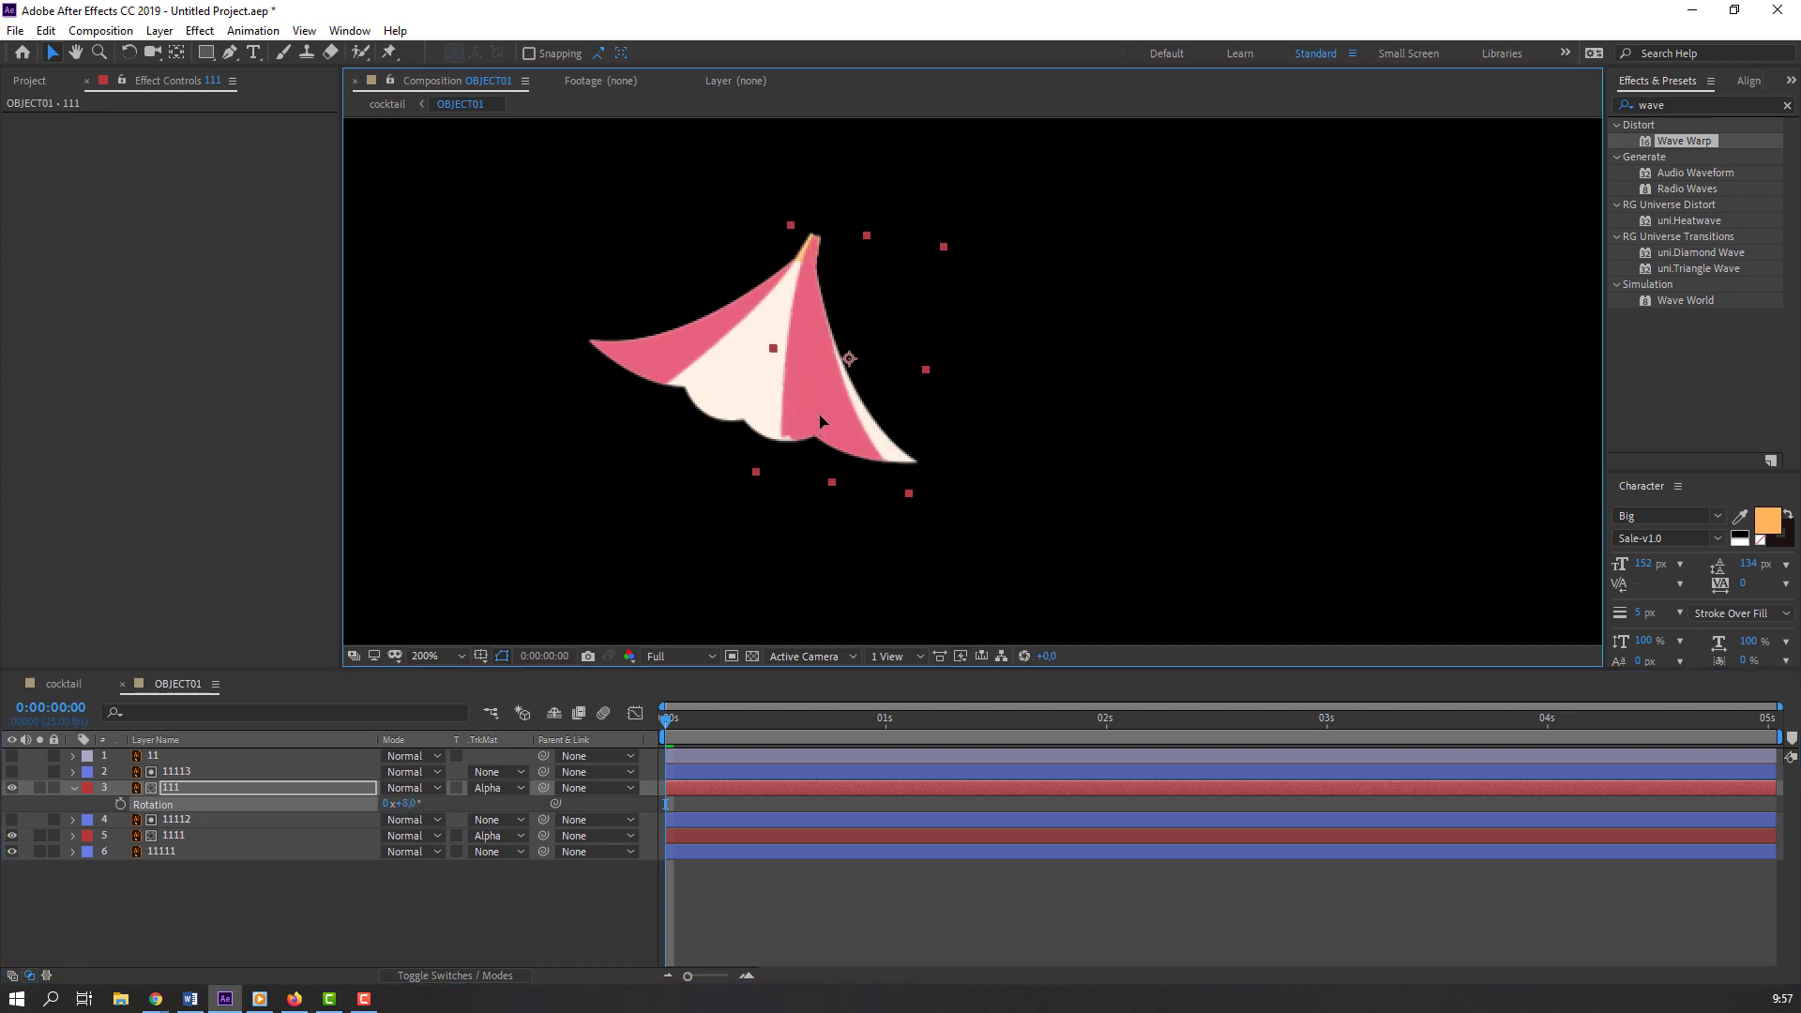
pyautogui.press('s')
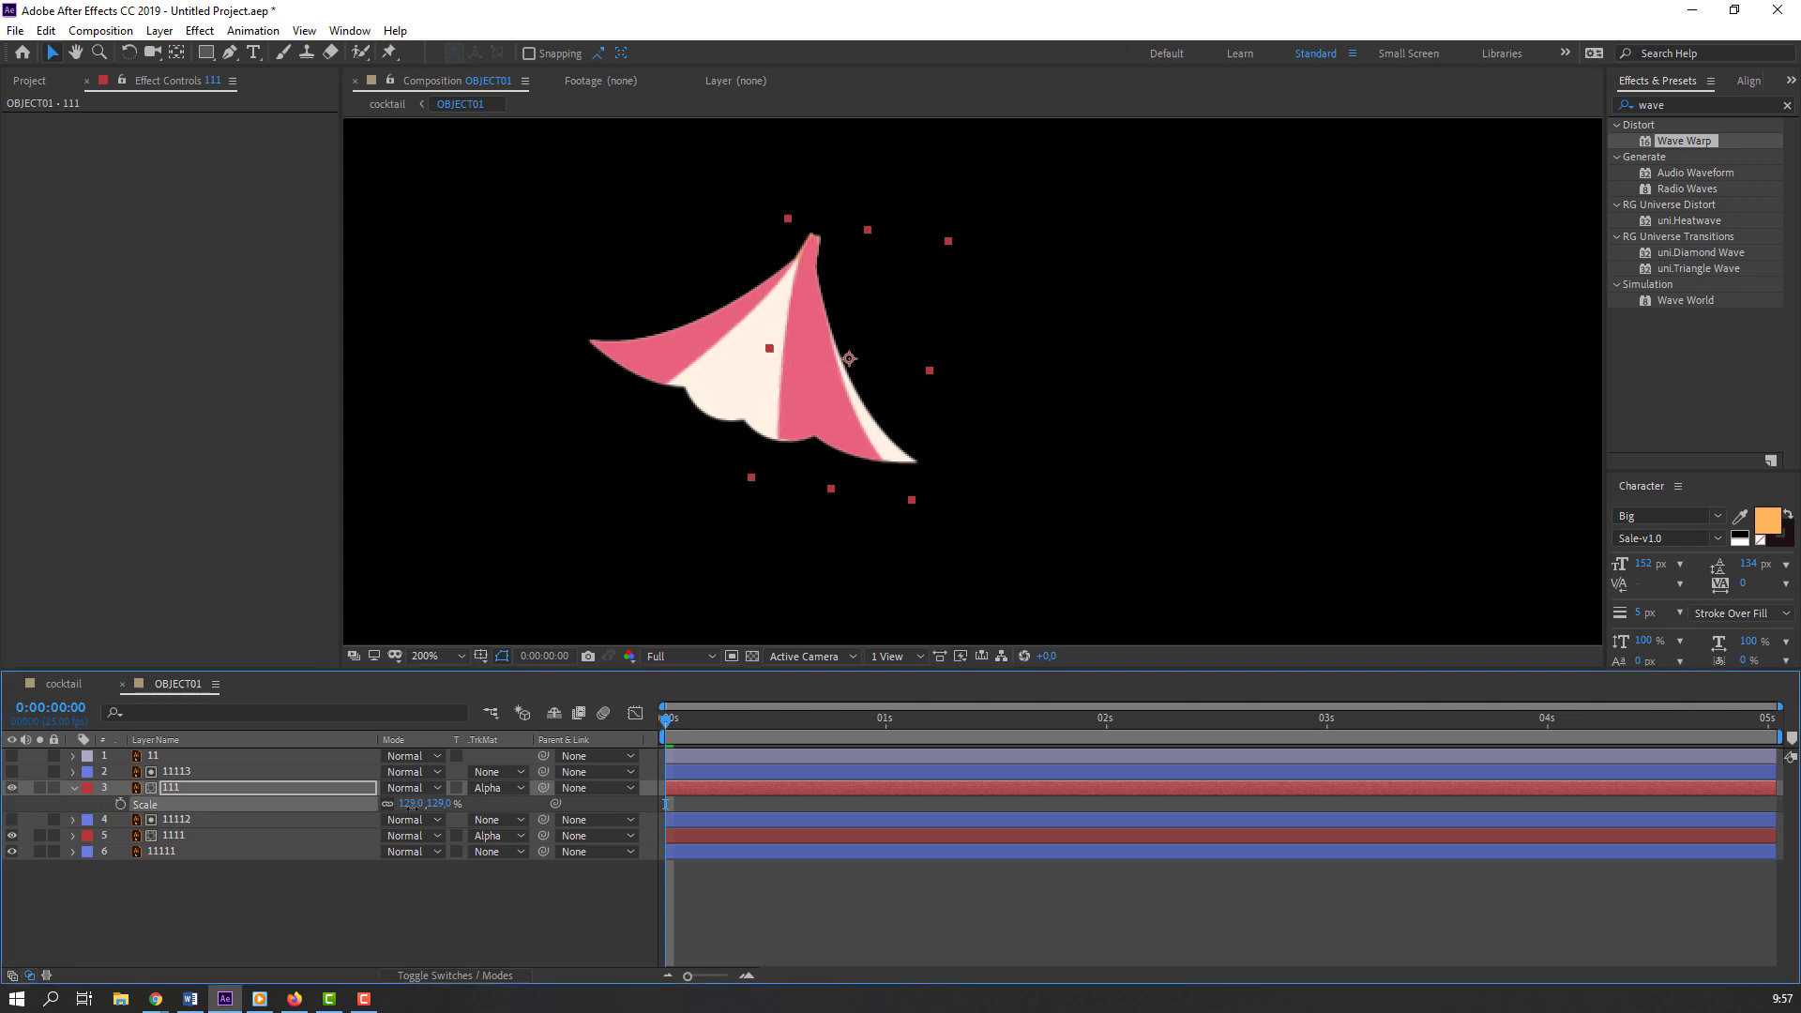
pyautogui.moveTo(407, 808); pyautogui.dragTo(416, 813)
pyautogui.moveTo(809, 440); pyautogui.dragTo(810, 475)
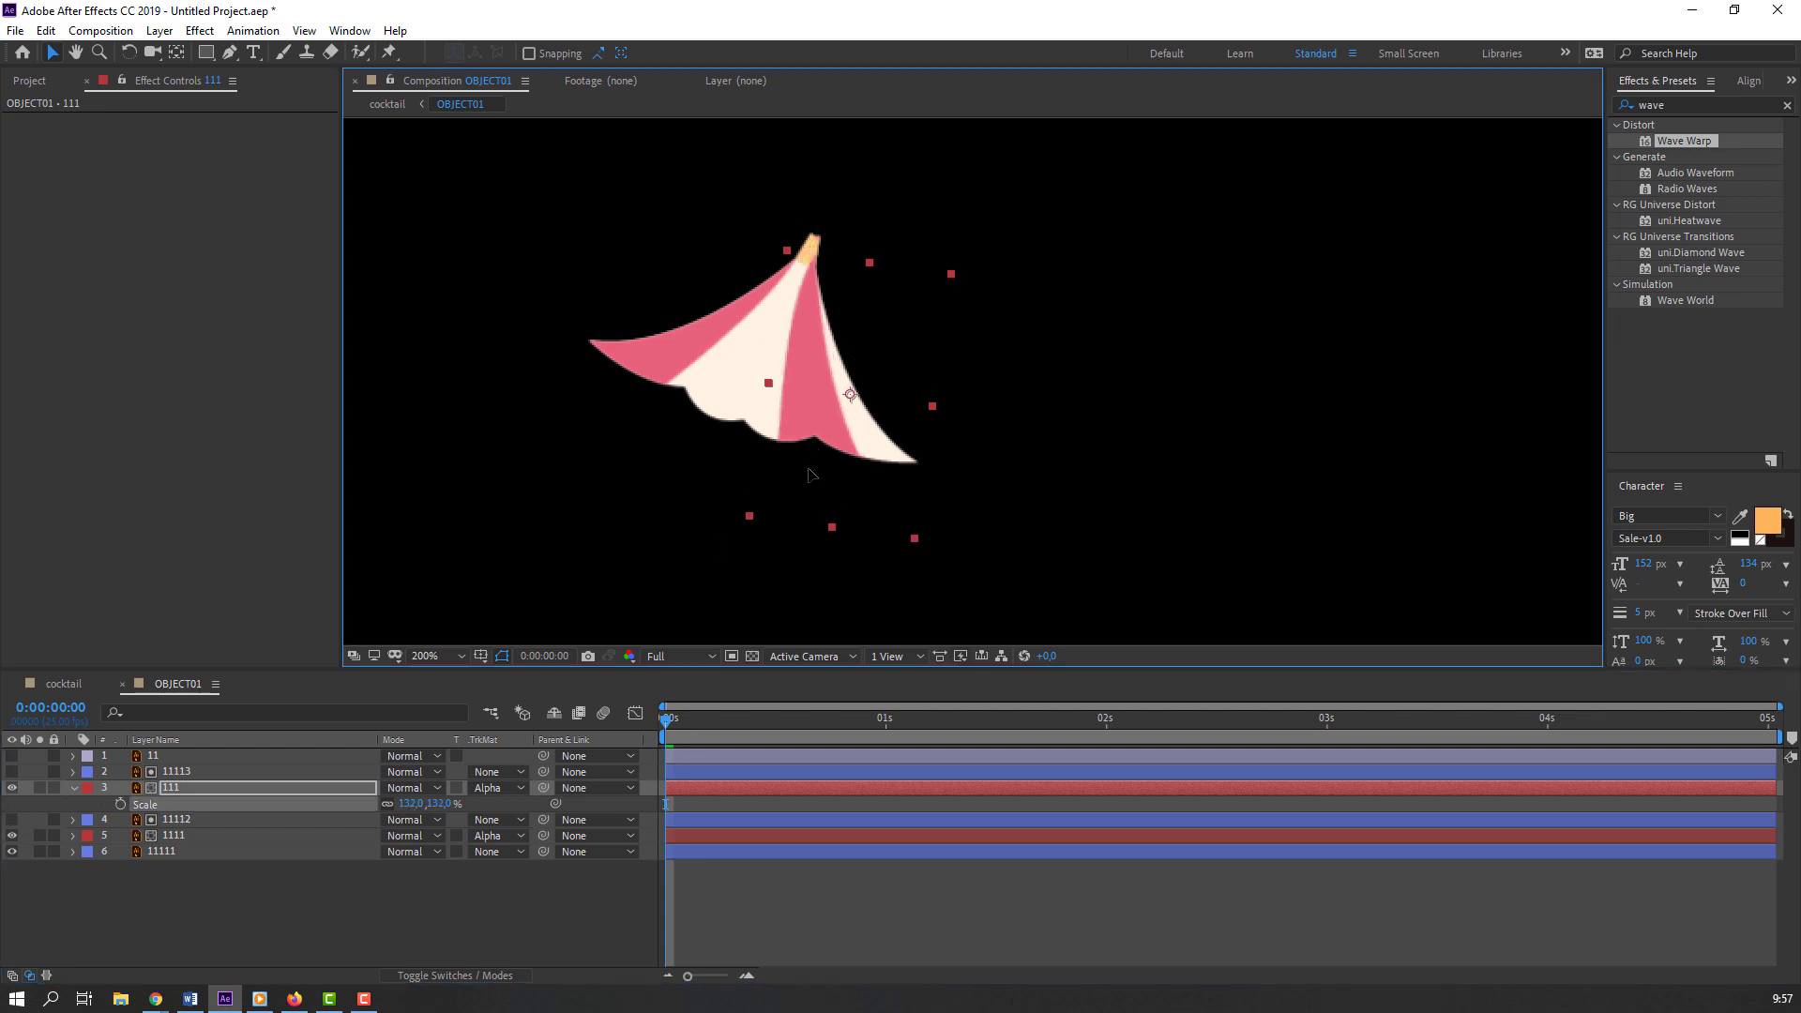
# Step: Keyframe panel 111's Position and Rotation at 0s, shifting X to 1105.7 at 5s
pyautogui.click(504, 746)
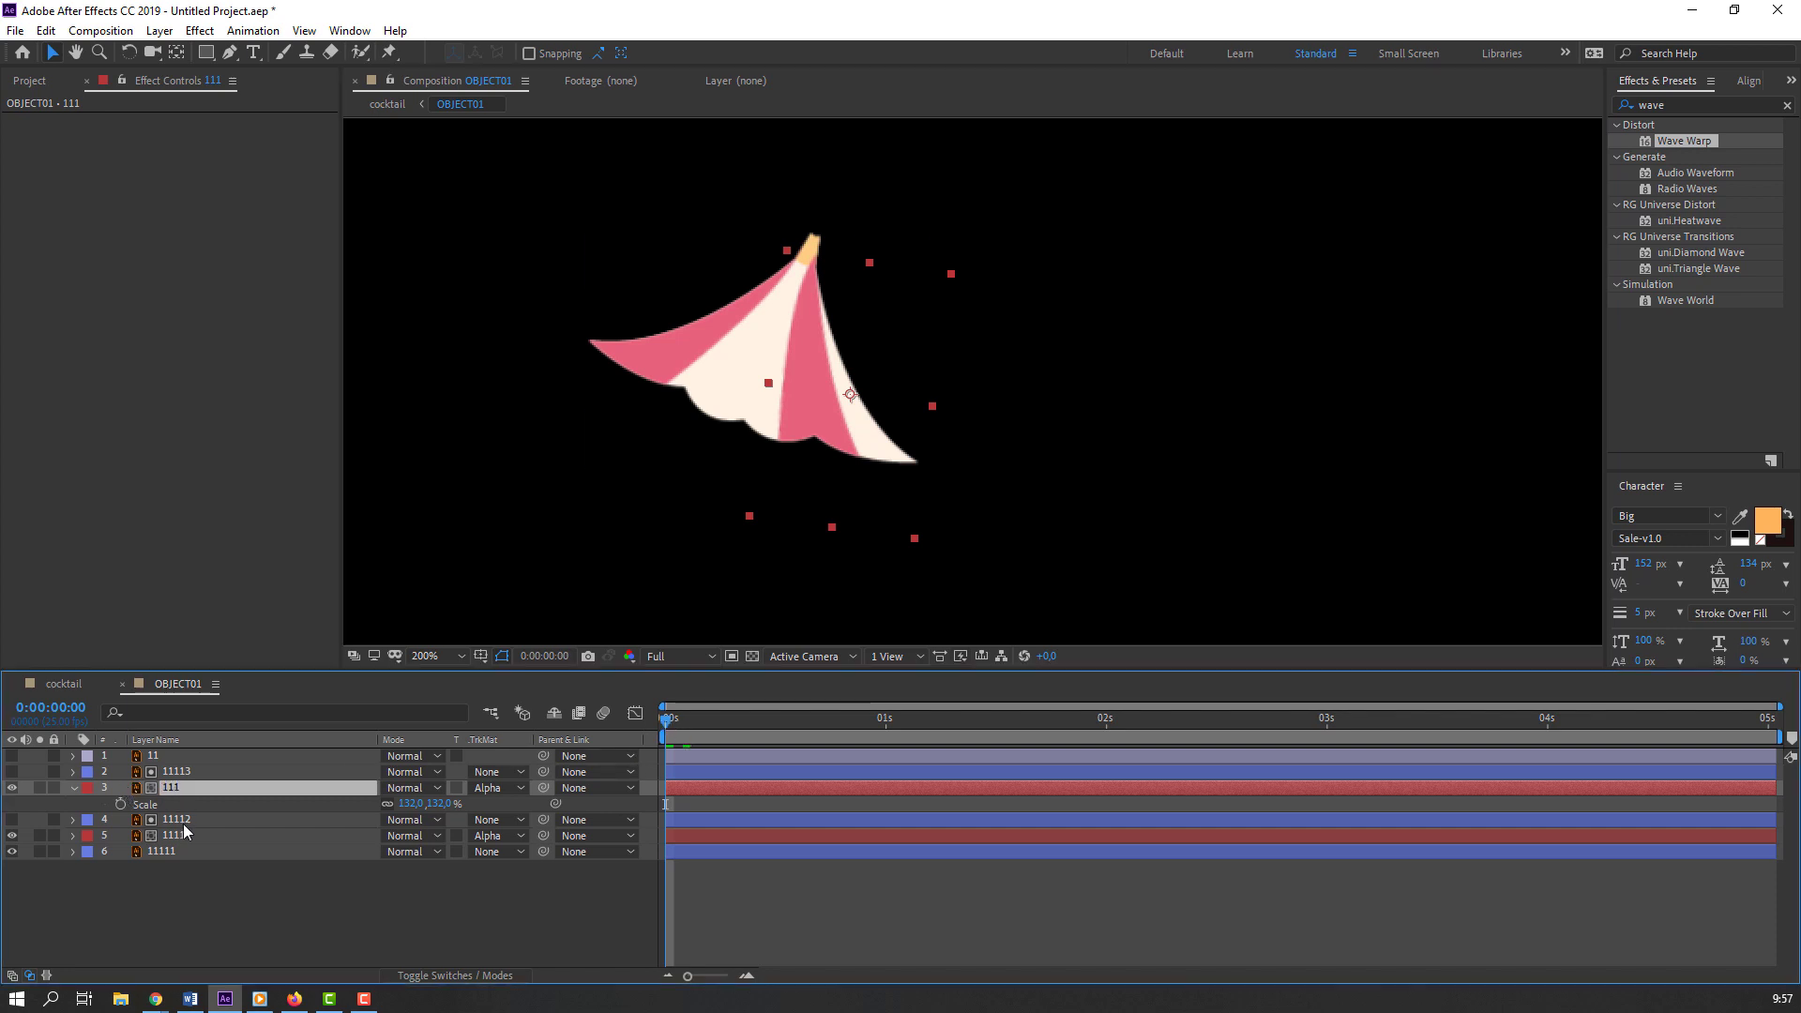
pyautogui.press('p')
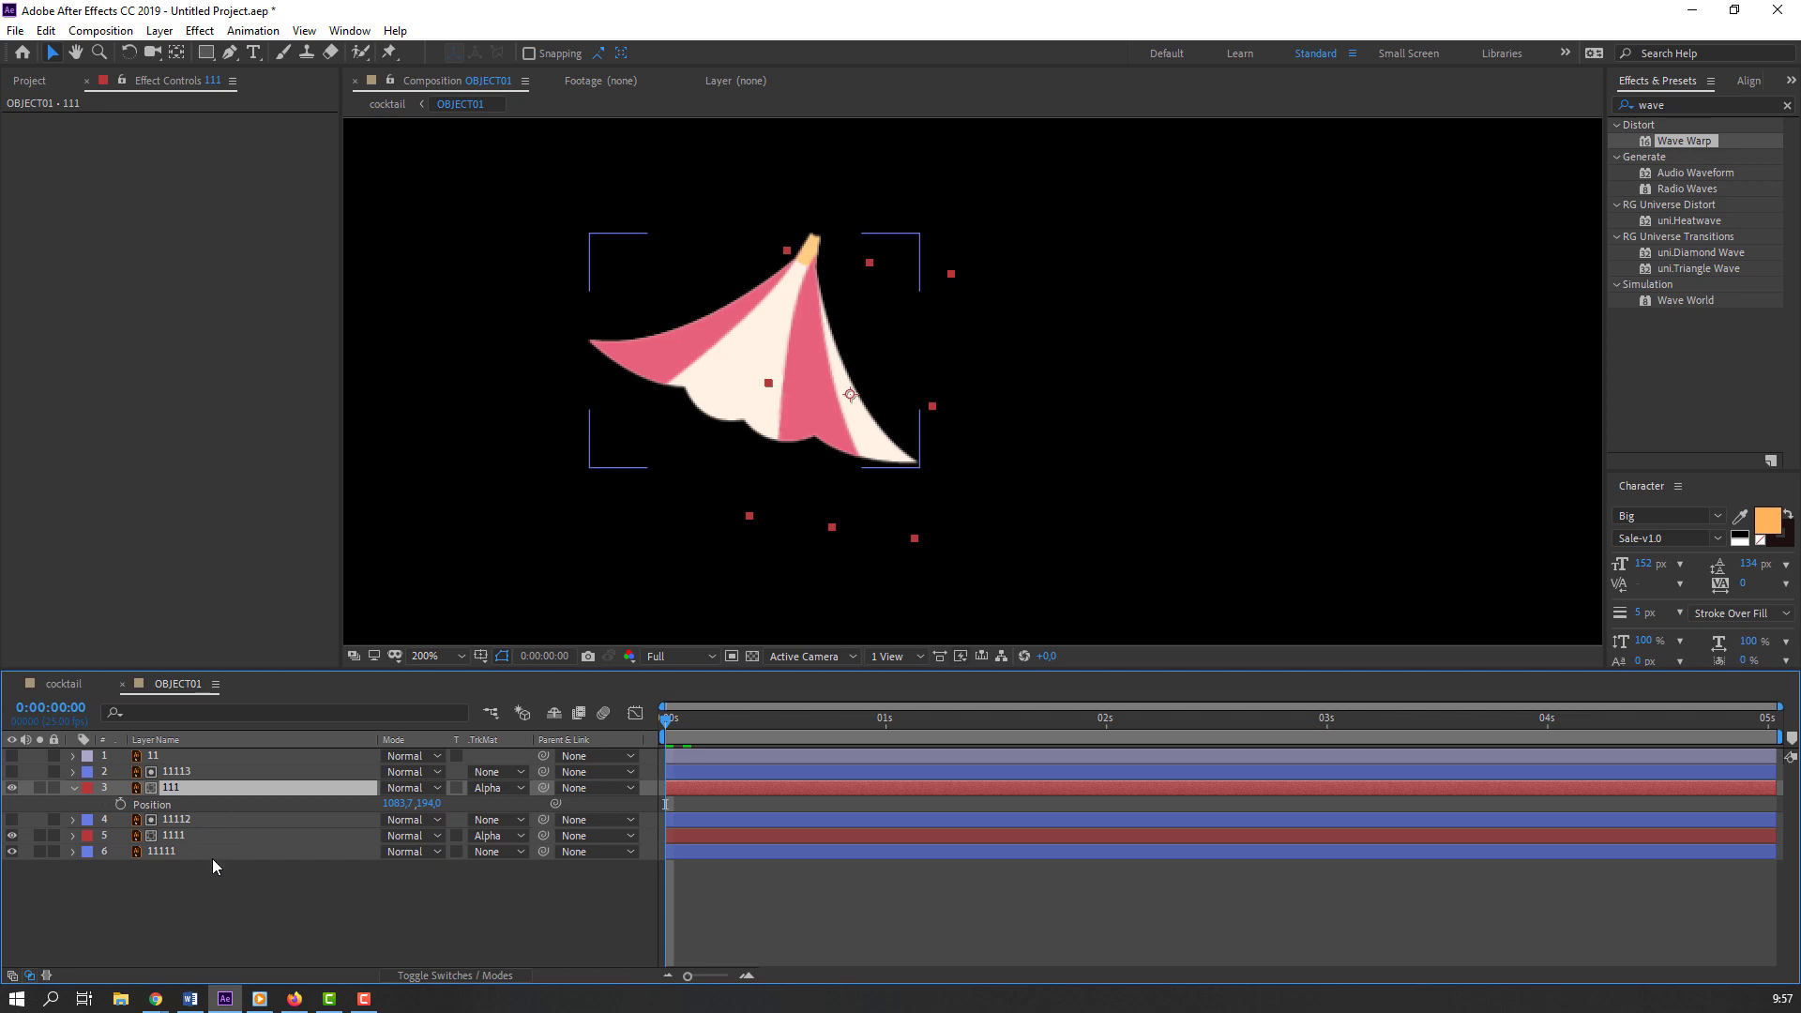
pyautogui.hotkey('shift', 'r')
pyautogui.click(121, 804)
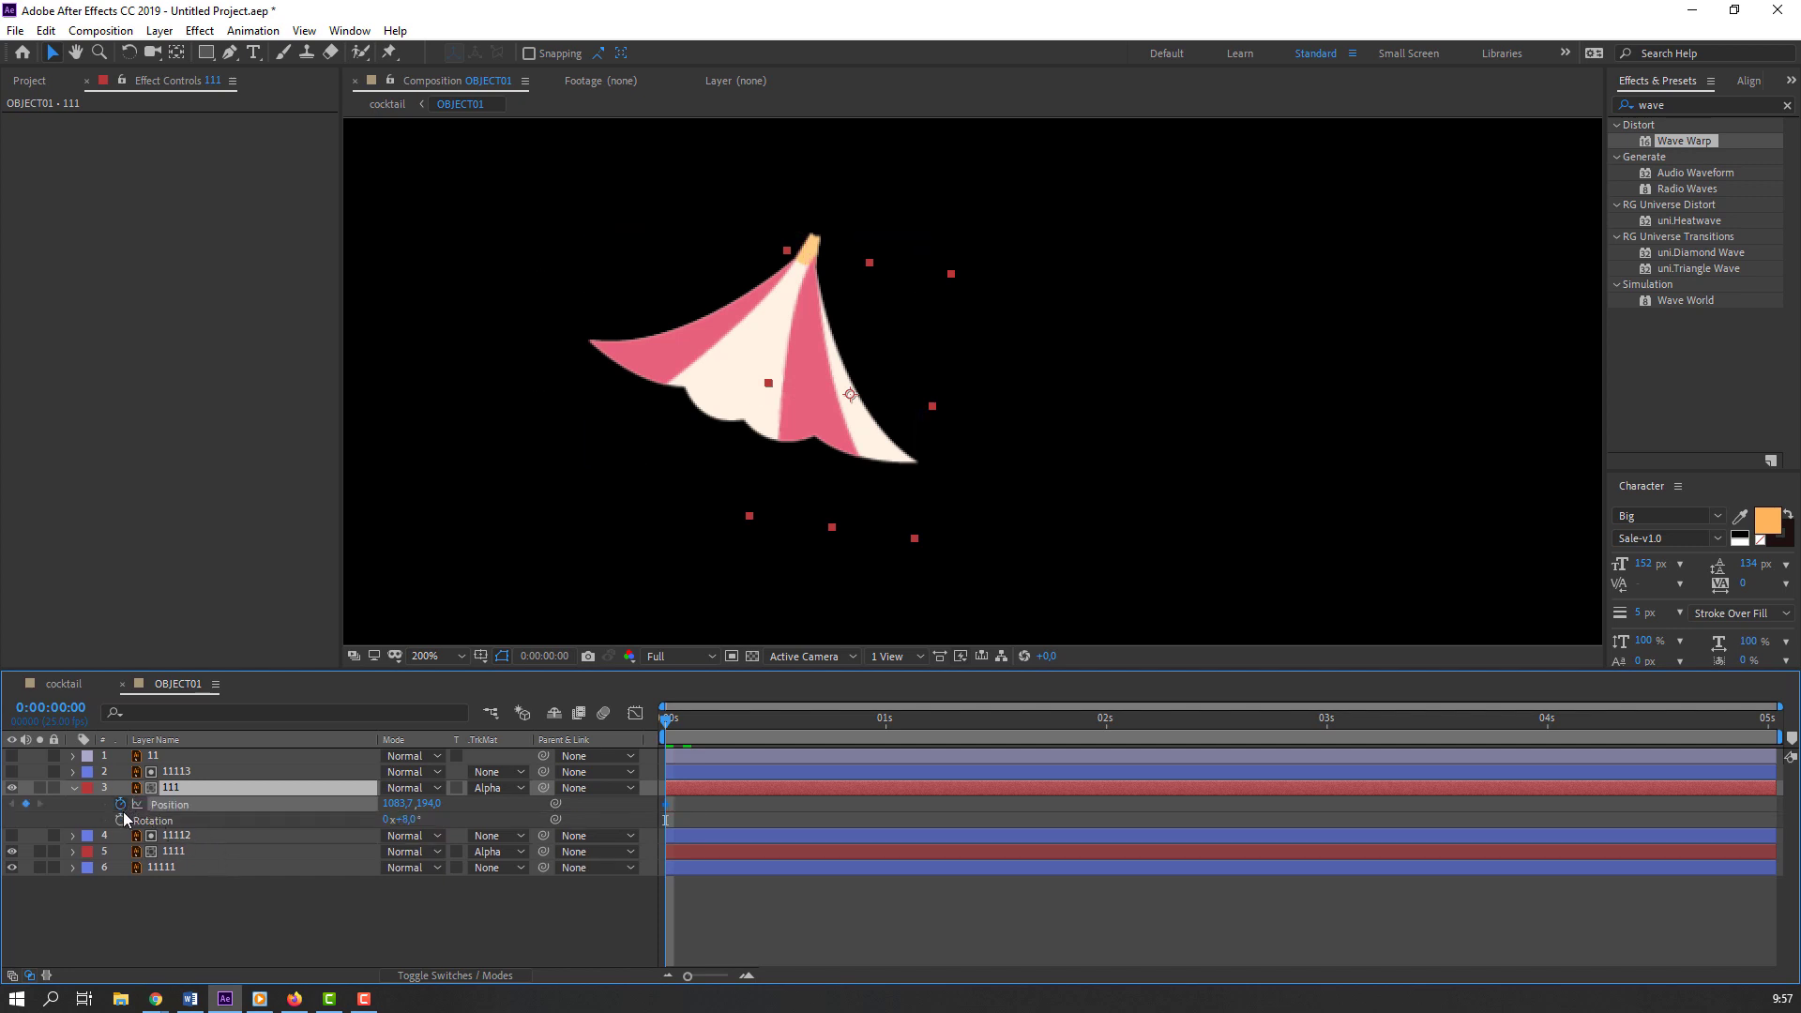
pyautogui.click(121, 820)
pyautogui.press('space')
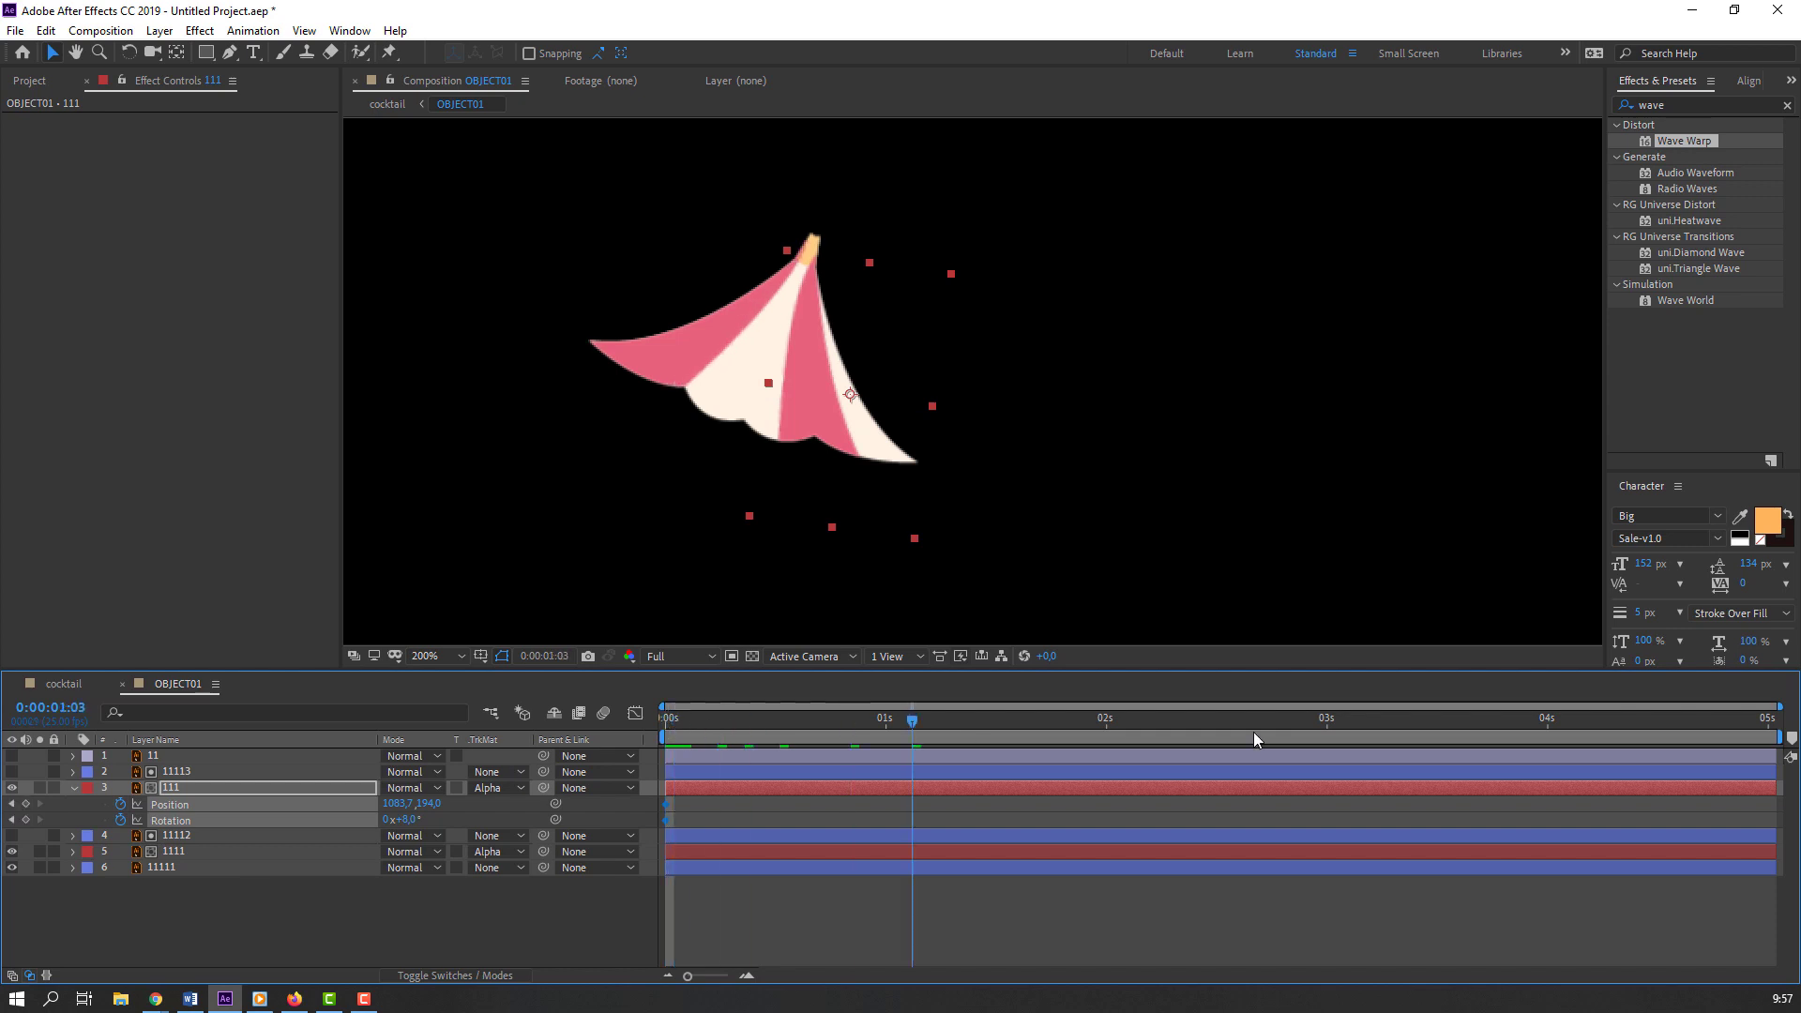
pyautogui.moveTo(406, 804)
pyautogui.mouseDown()
pyautogui.moveTo(426, 805)
pyautogui.moveTo(409, 820)
pyautogui.mouseUp()
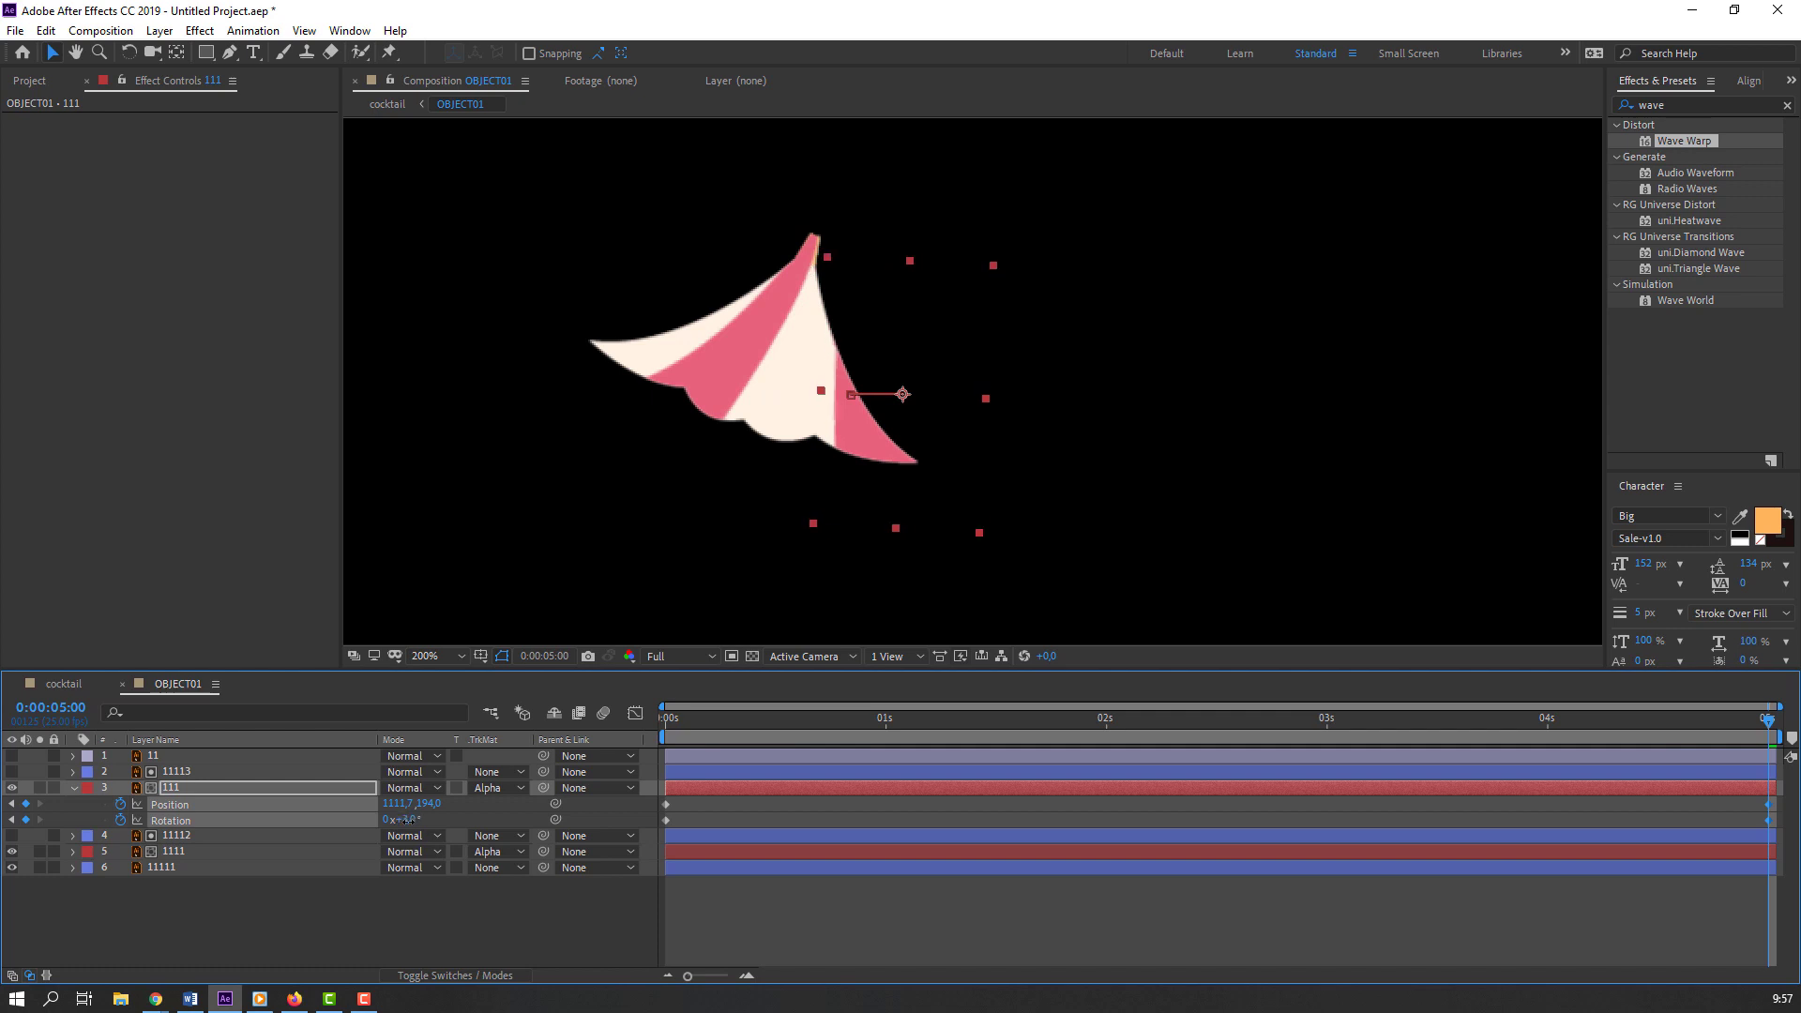
# Step: Preview the swaying canopy stripes from the start
pyautogui.click(909, 728)
pyautogui.press('Home')
pyautogui.press('space')
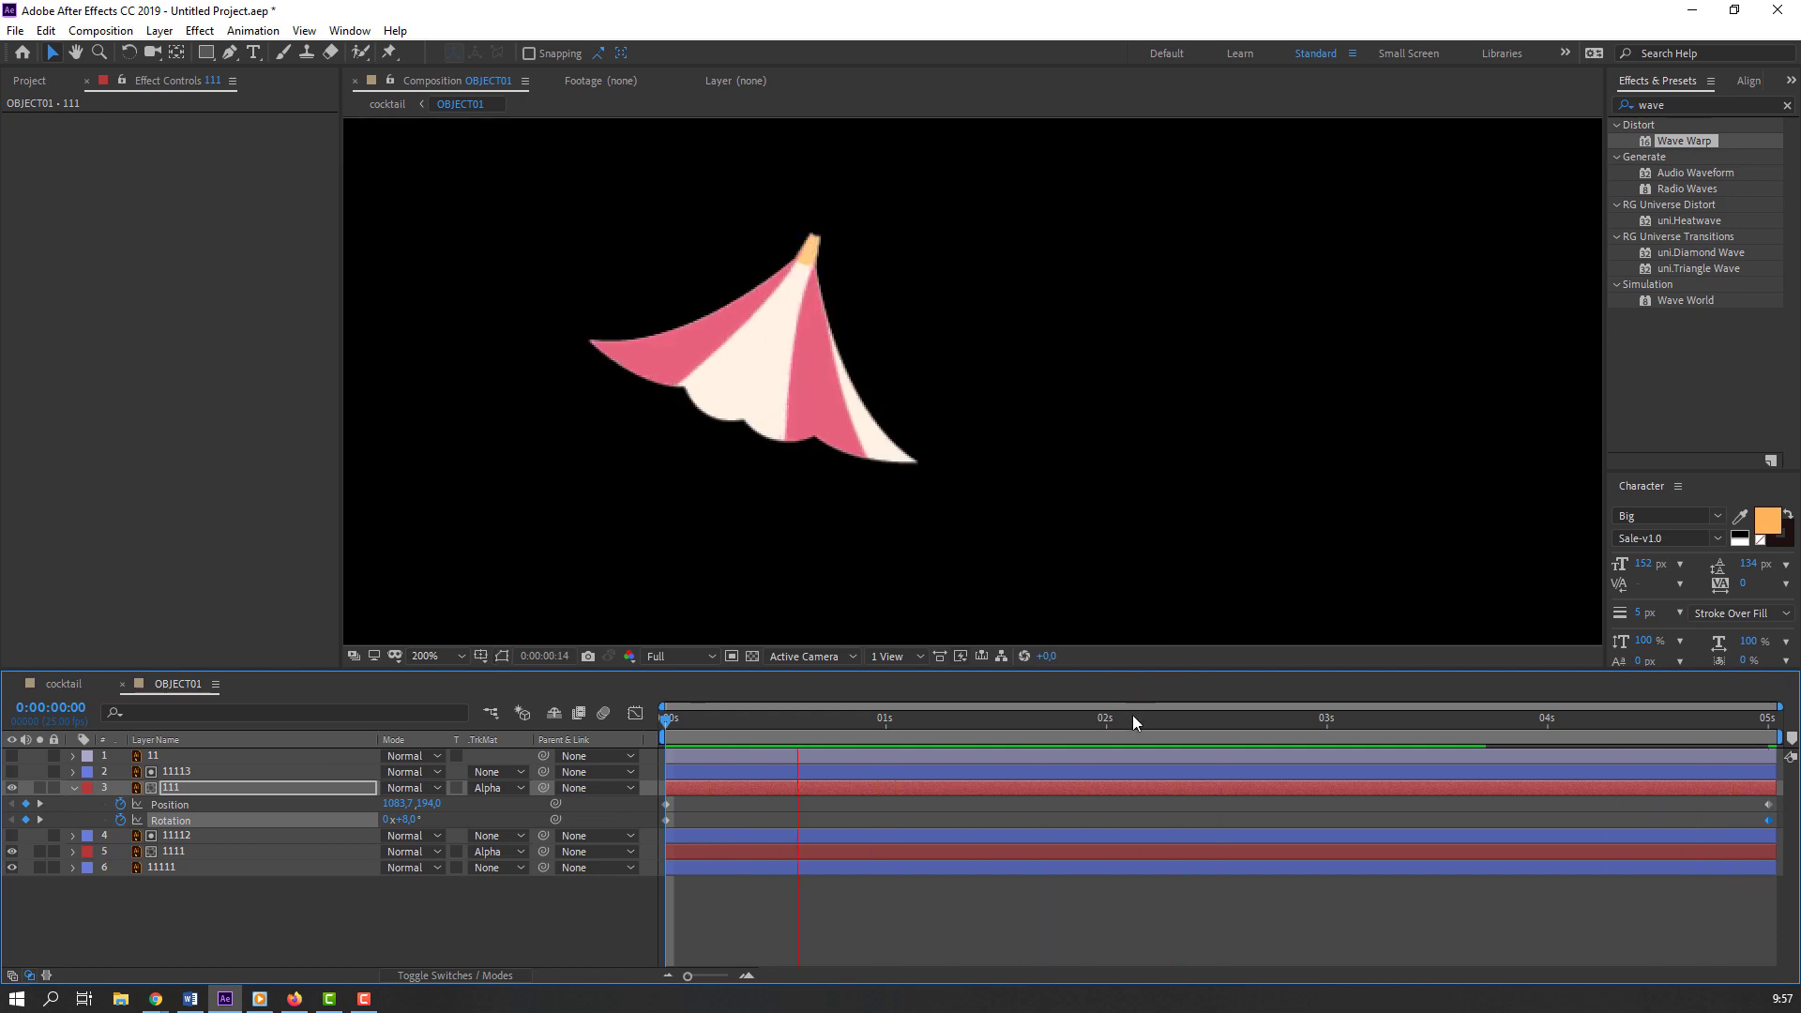
pyautogui.press('space')
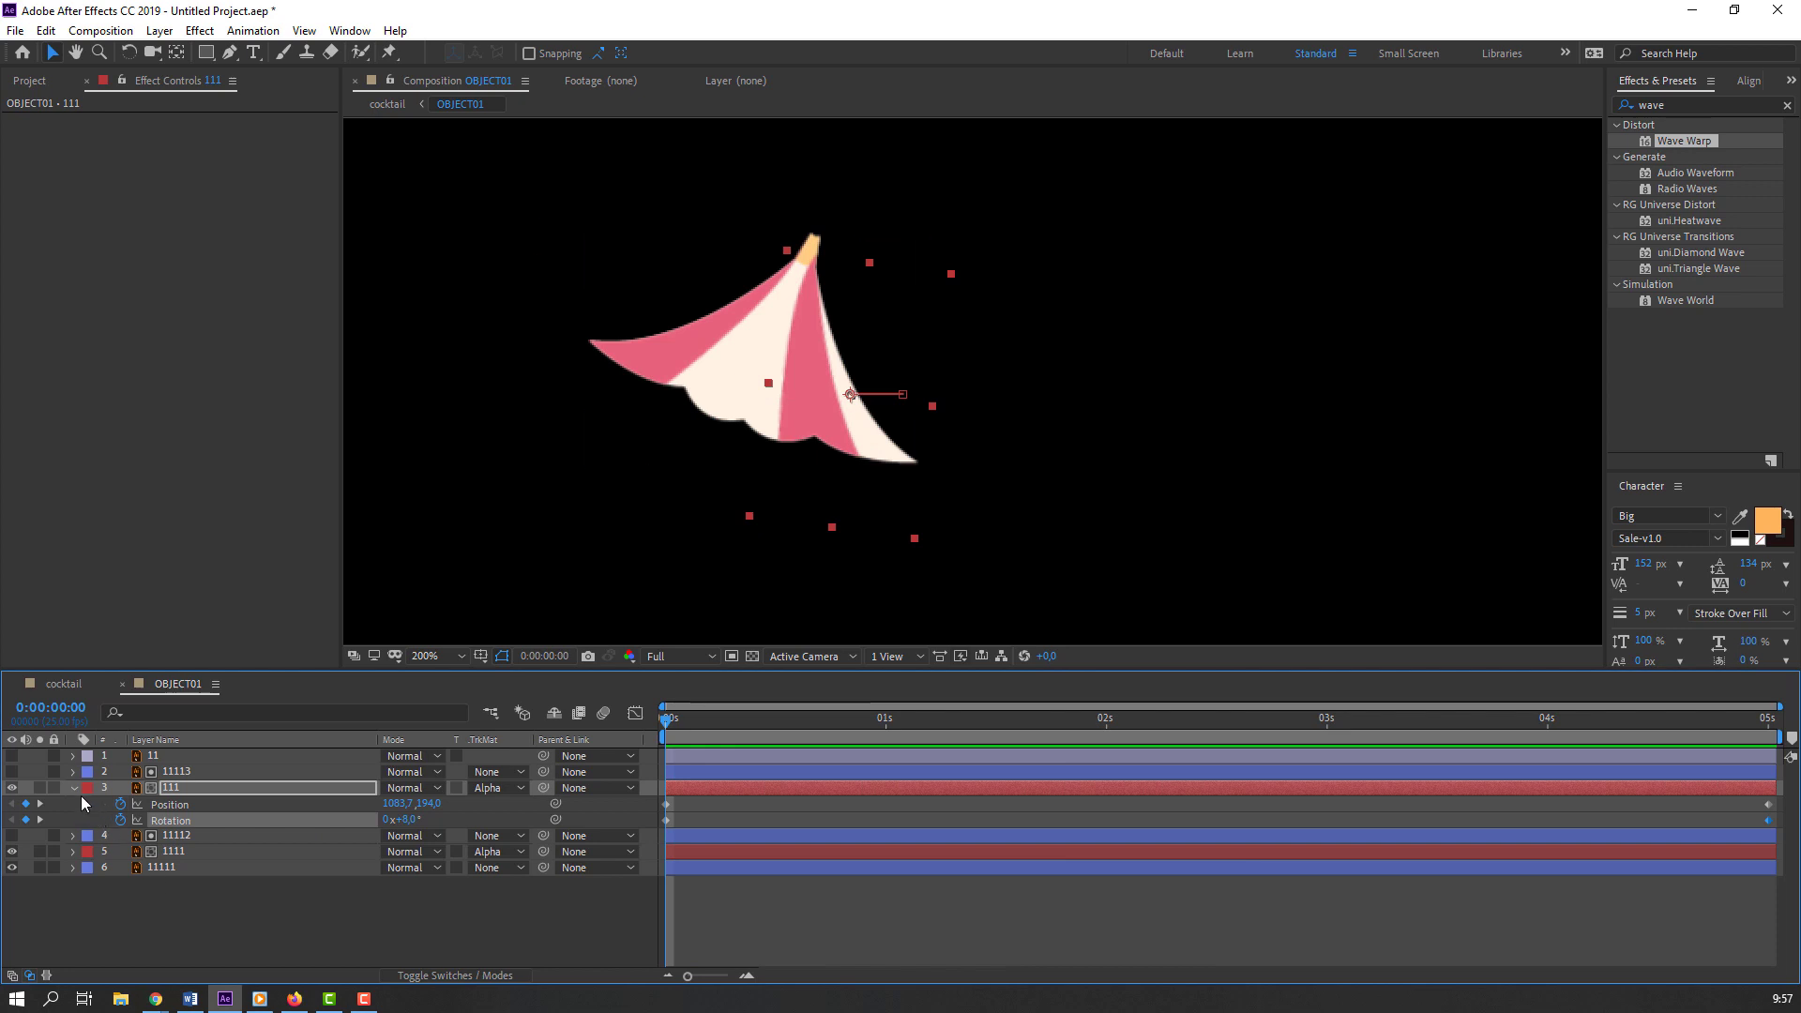
pyautogui.click(73, 788)
# Step: Unhide stick layer 11 and move it to the bottom of the OBJECT01 stack
pyautogui.click(33, 760)
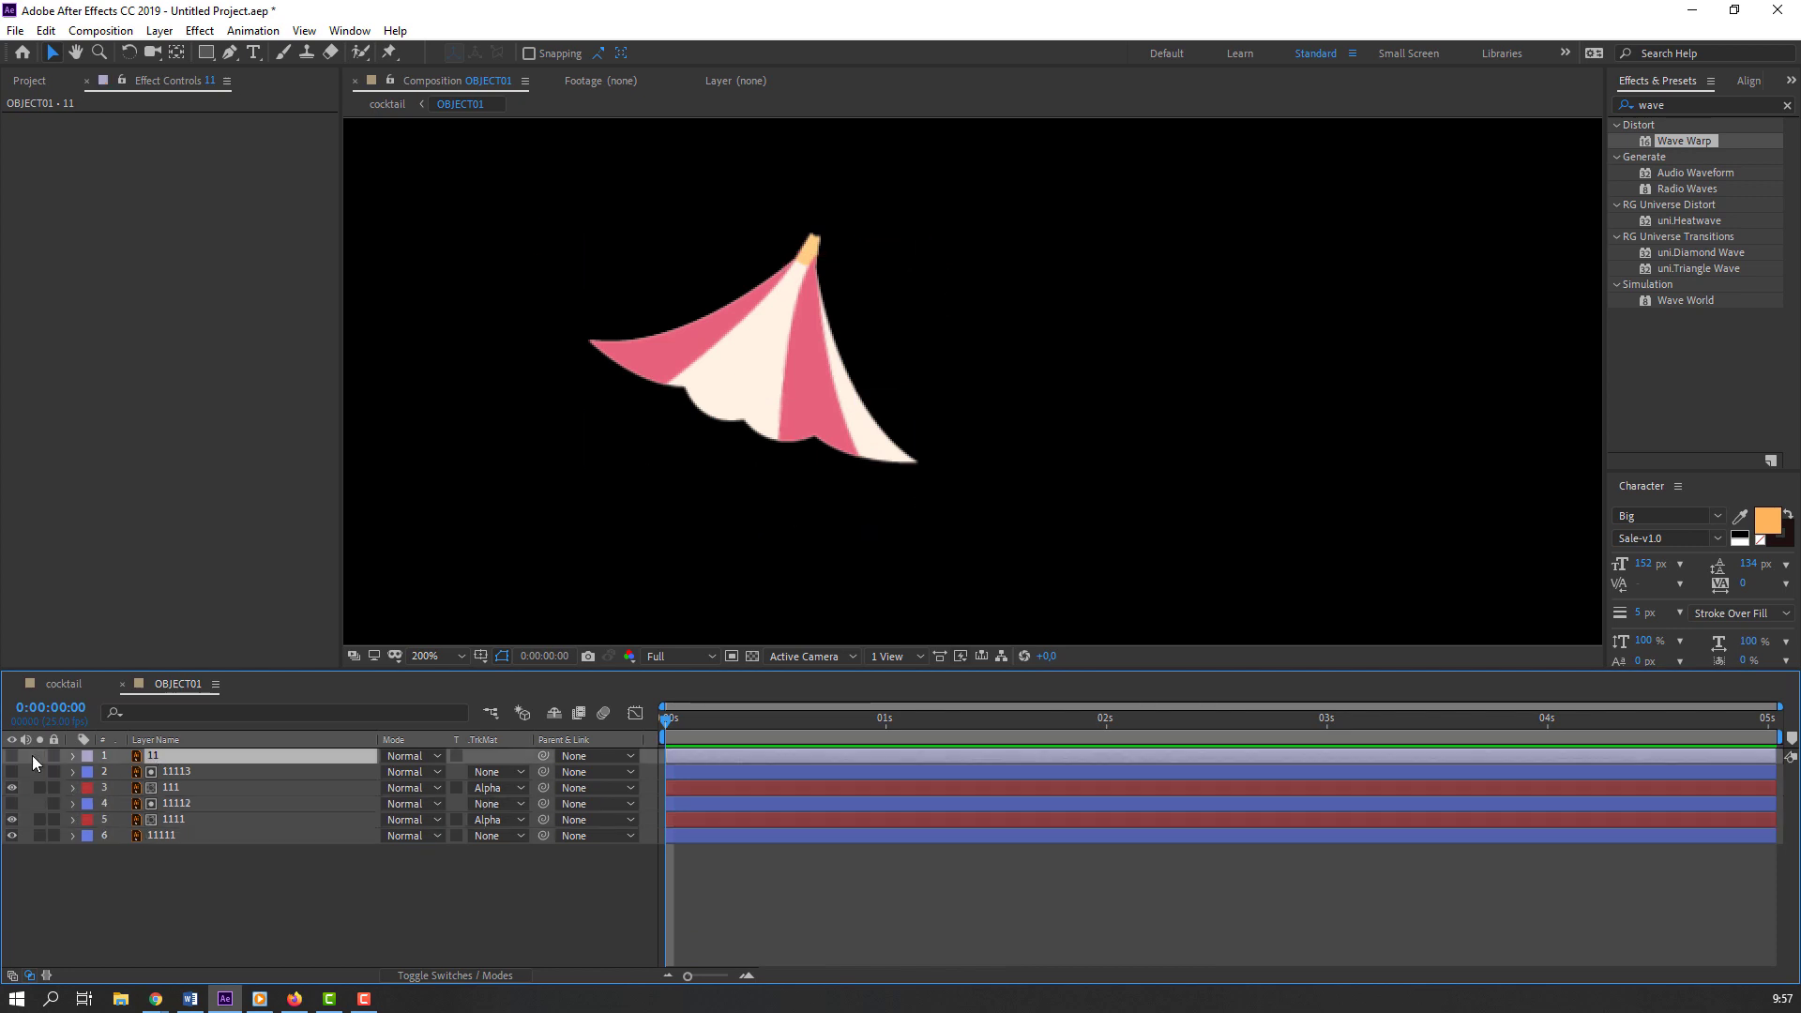
pyautogui.click(14, 756)
pyautogui.moveTo(175, 757); pyautogui.dragTo(235, 850)
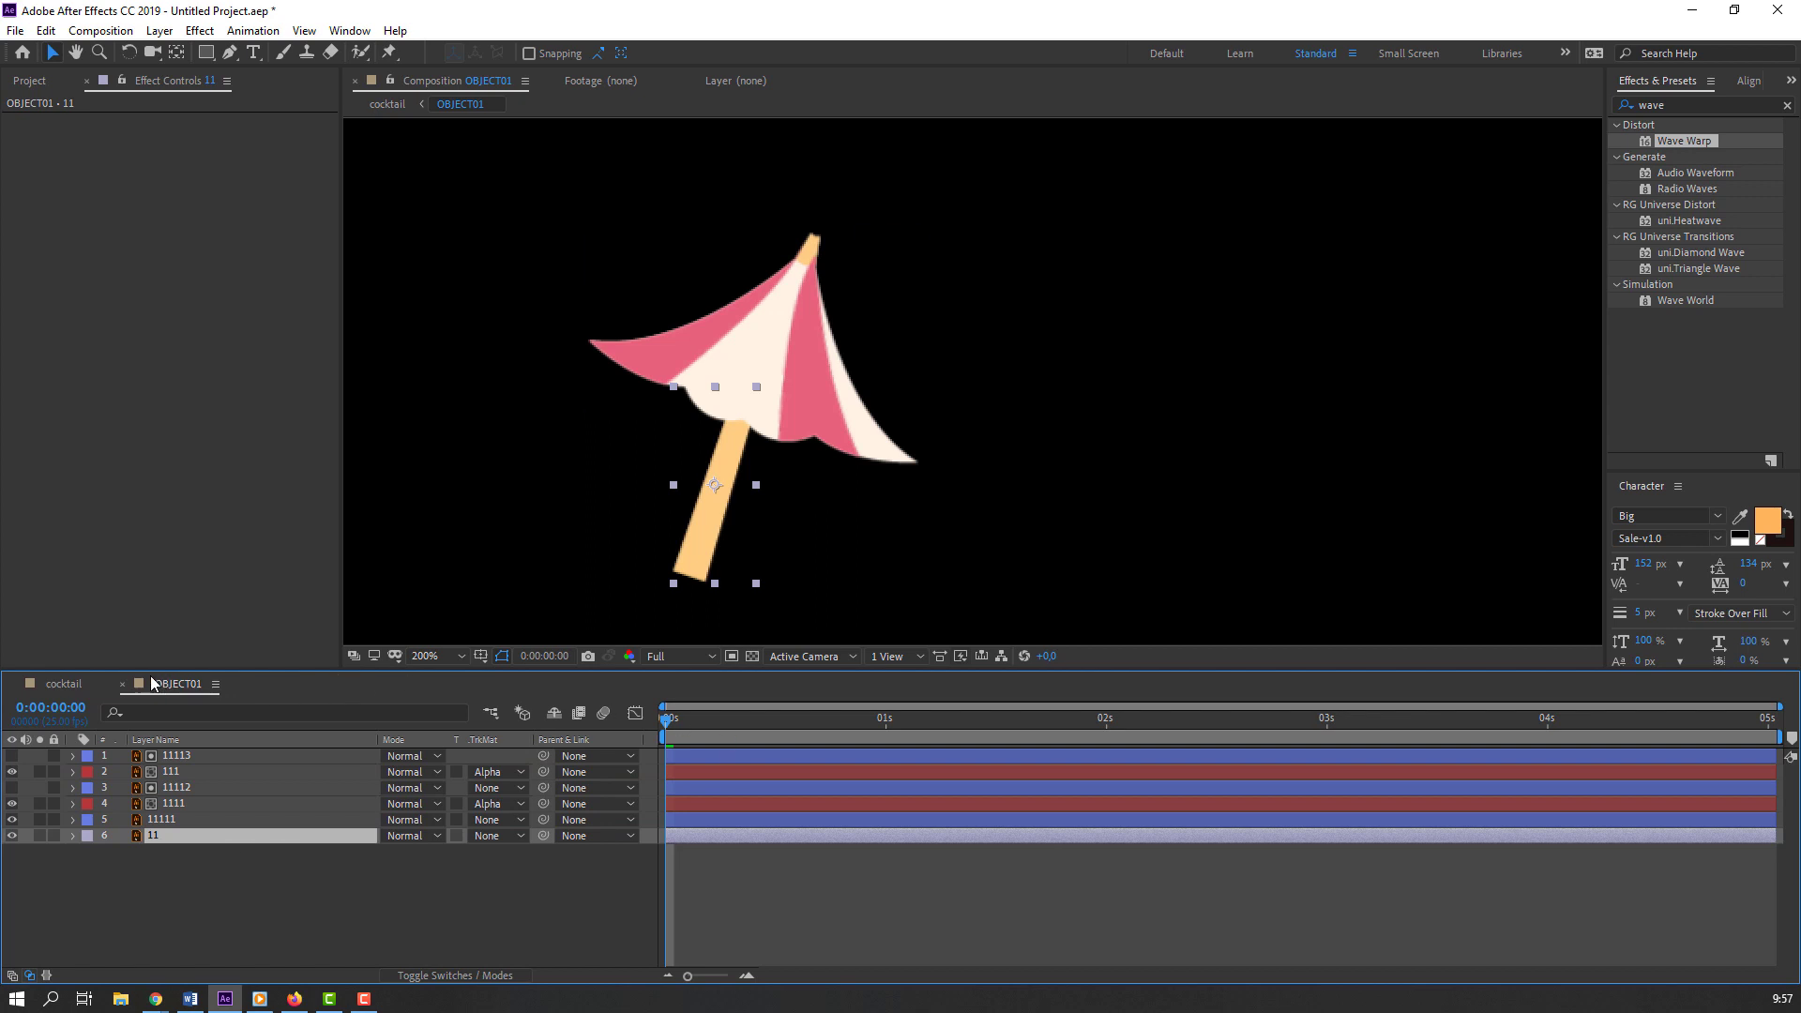
# Step: Back in the cocktail comp, place the OBJECT01 umbrella layer below the glass
pyautogui.click(122, 684)
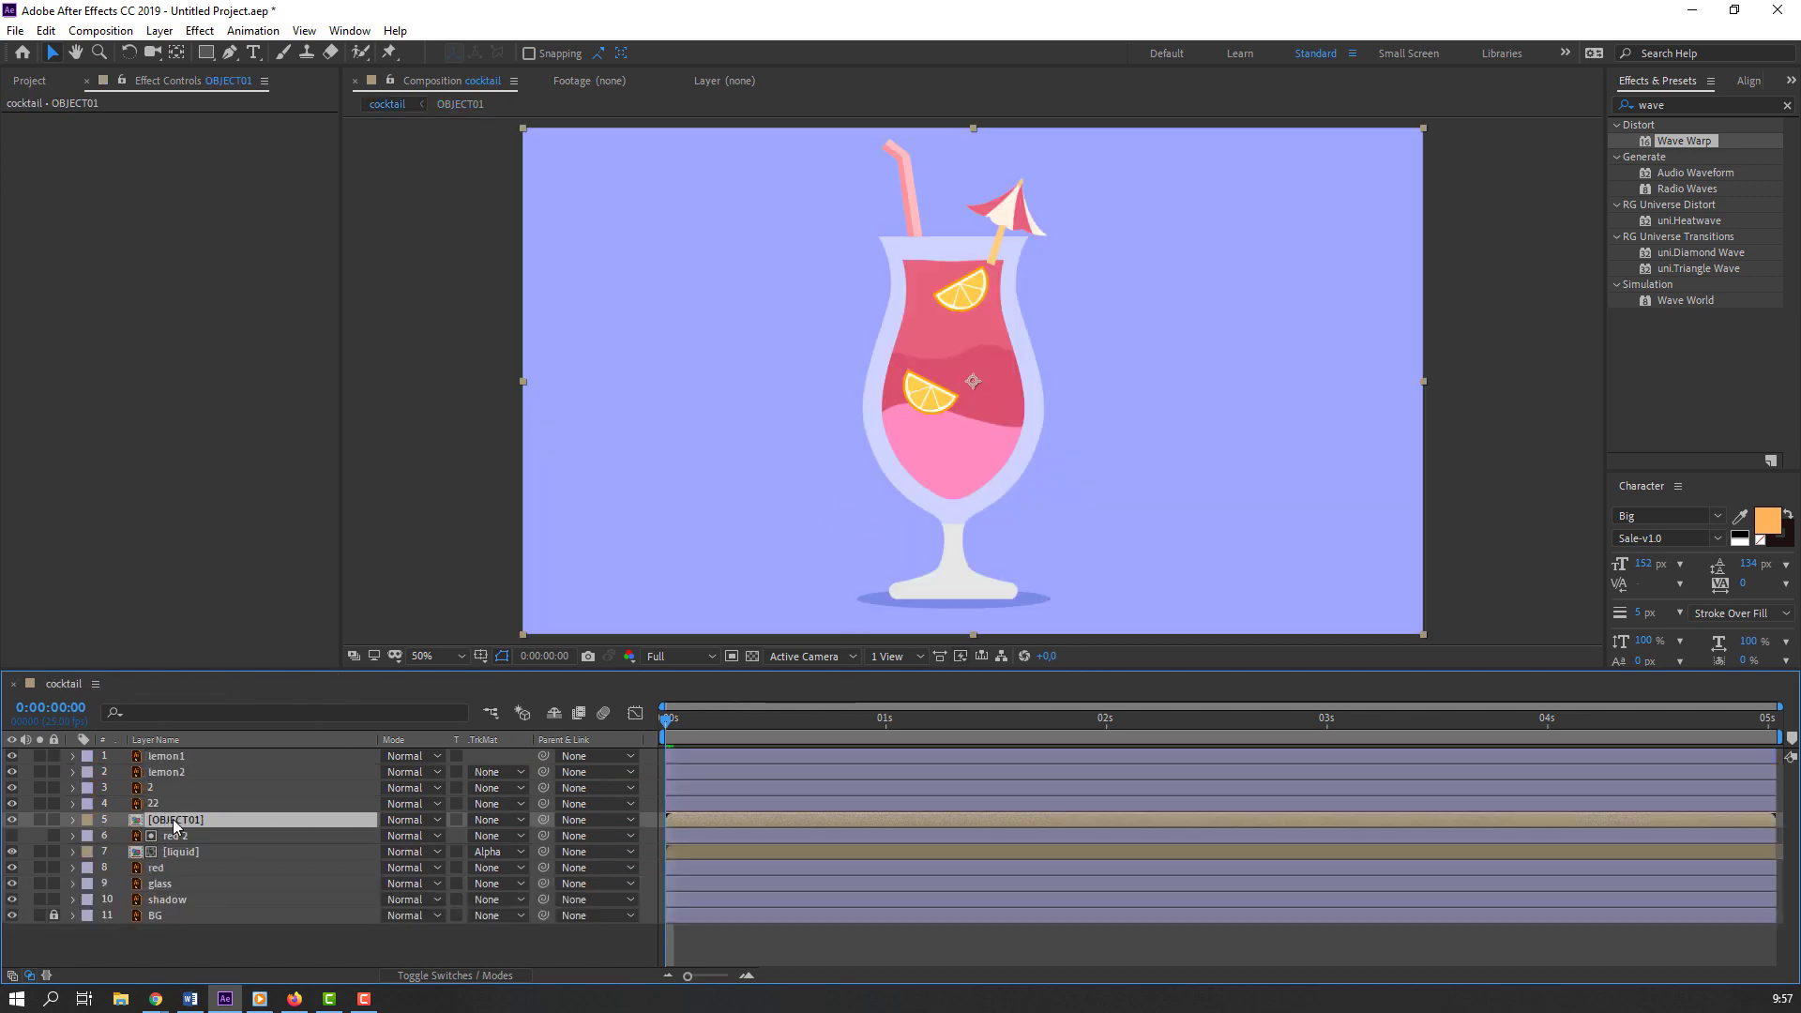
pyautogui.moveTo(188, 821); pyautogui.dragTo(246, 897)
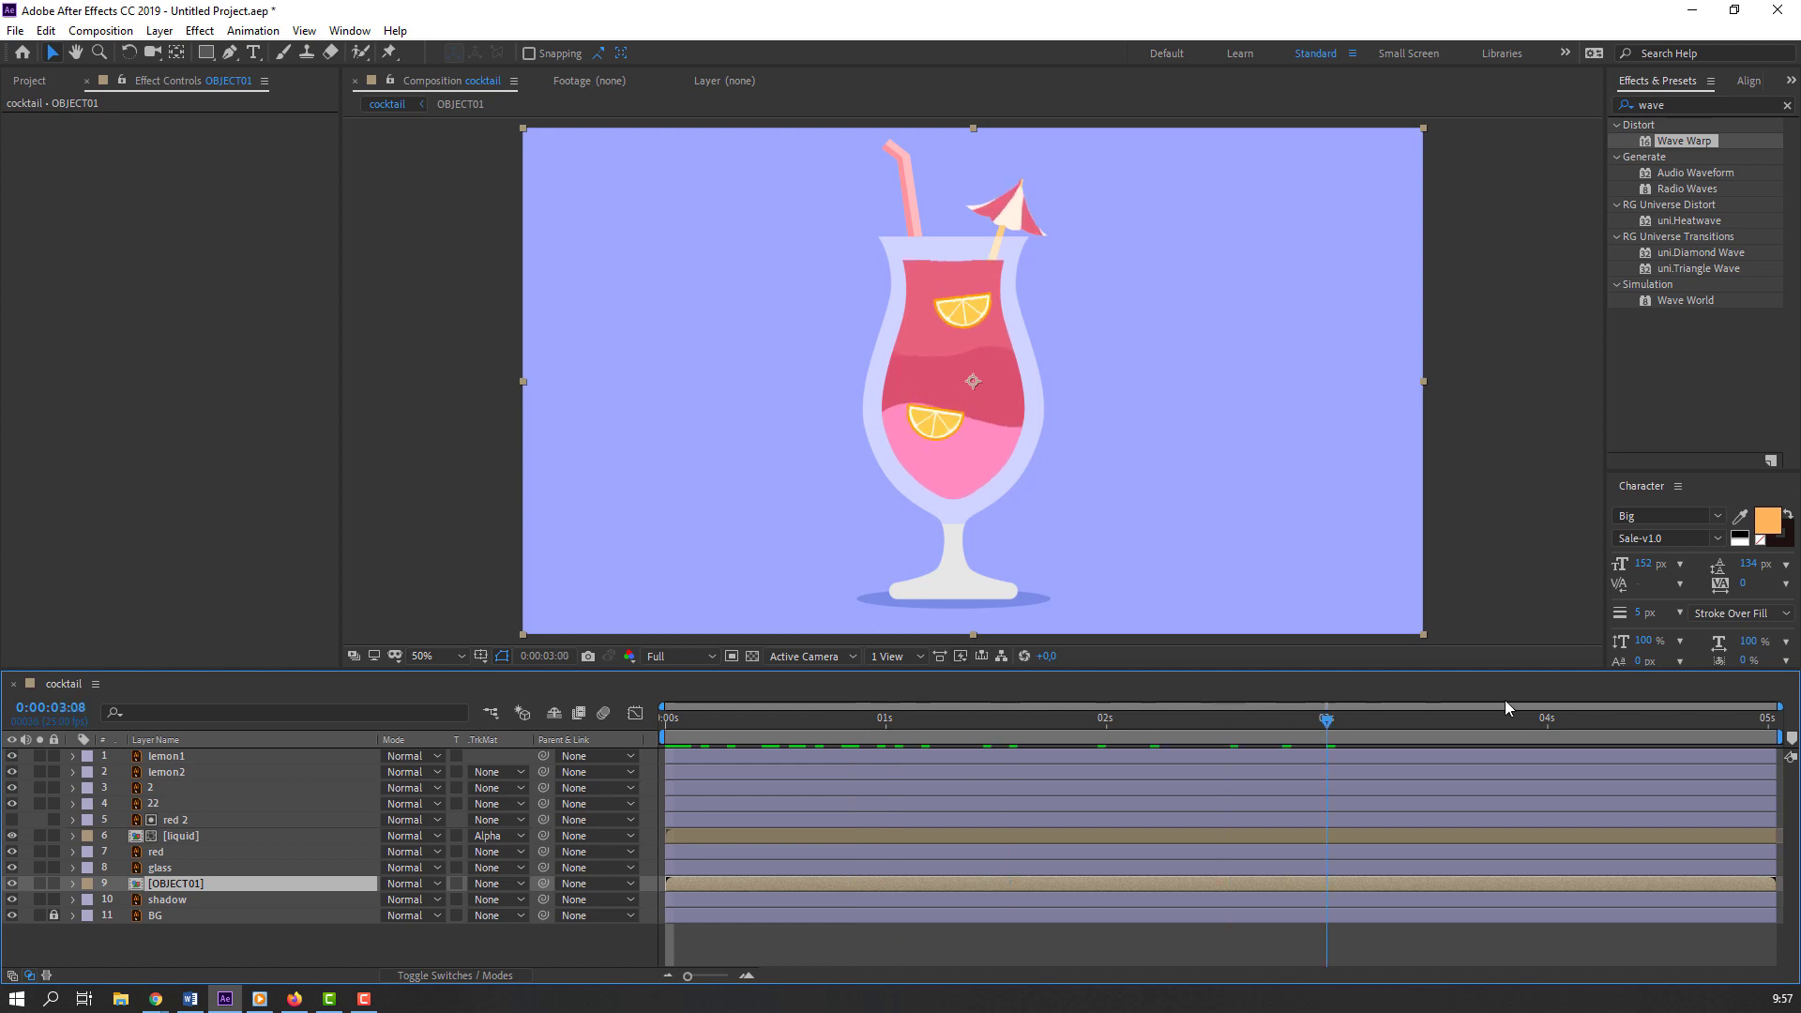
pyautogui.click(152, 808)
# Step: Pre-compose straw layers 2 and 22 into a new composition named OBJECT02
pyautogui.click(154, 805)
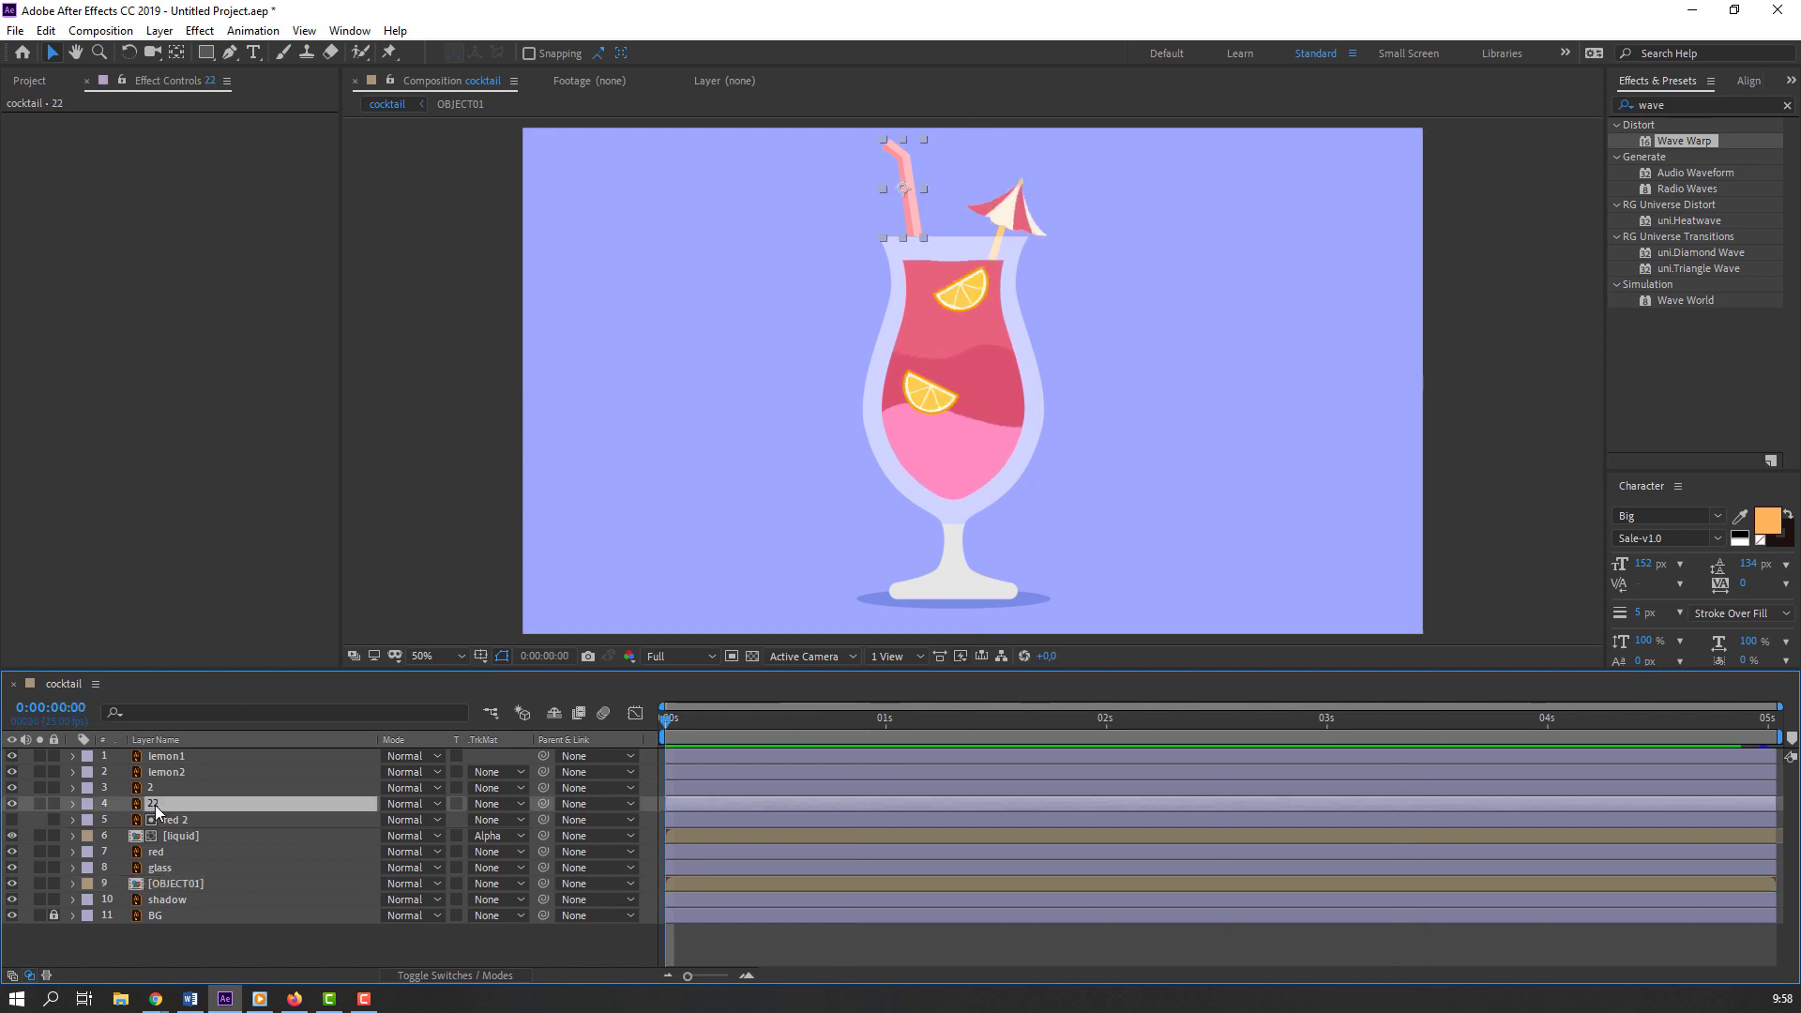
pyautogui.keyDown('shift'); pyautogui.click(160, 788); pyautogui.keyUp('shift')
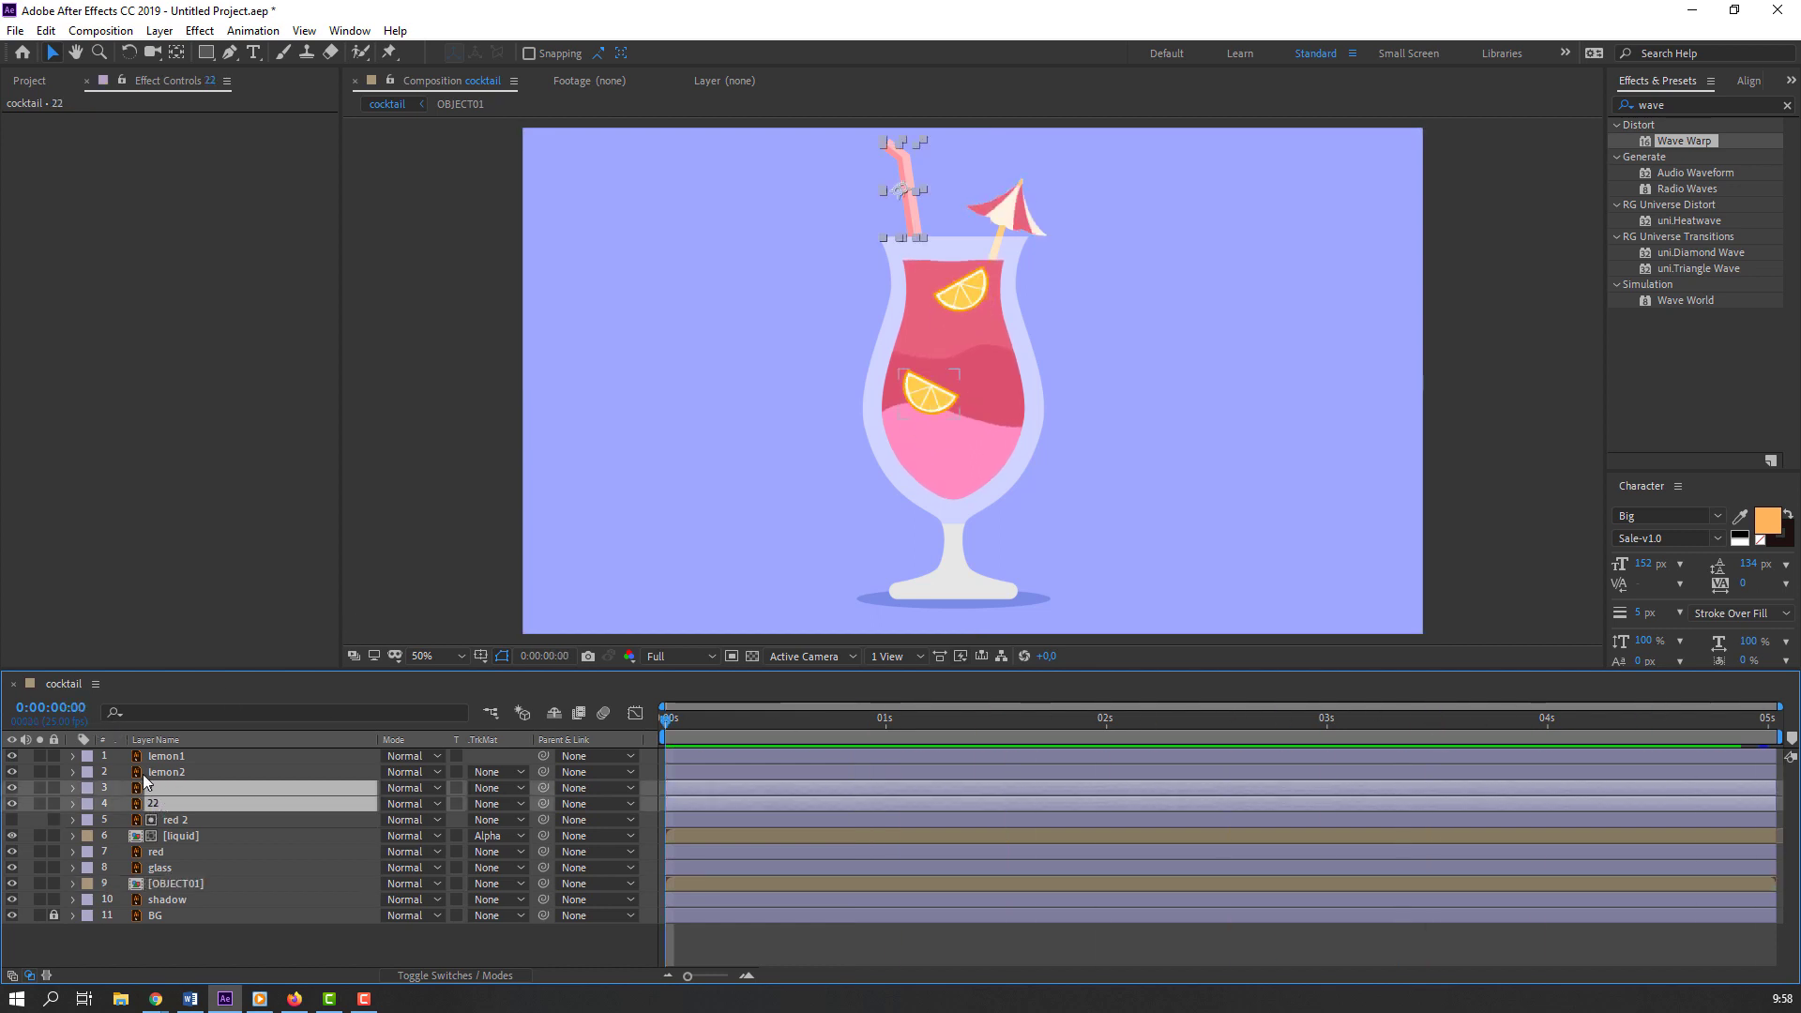
pyautogui.rightClick(143, 800)
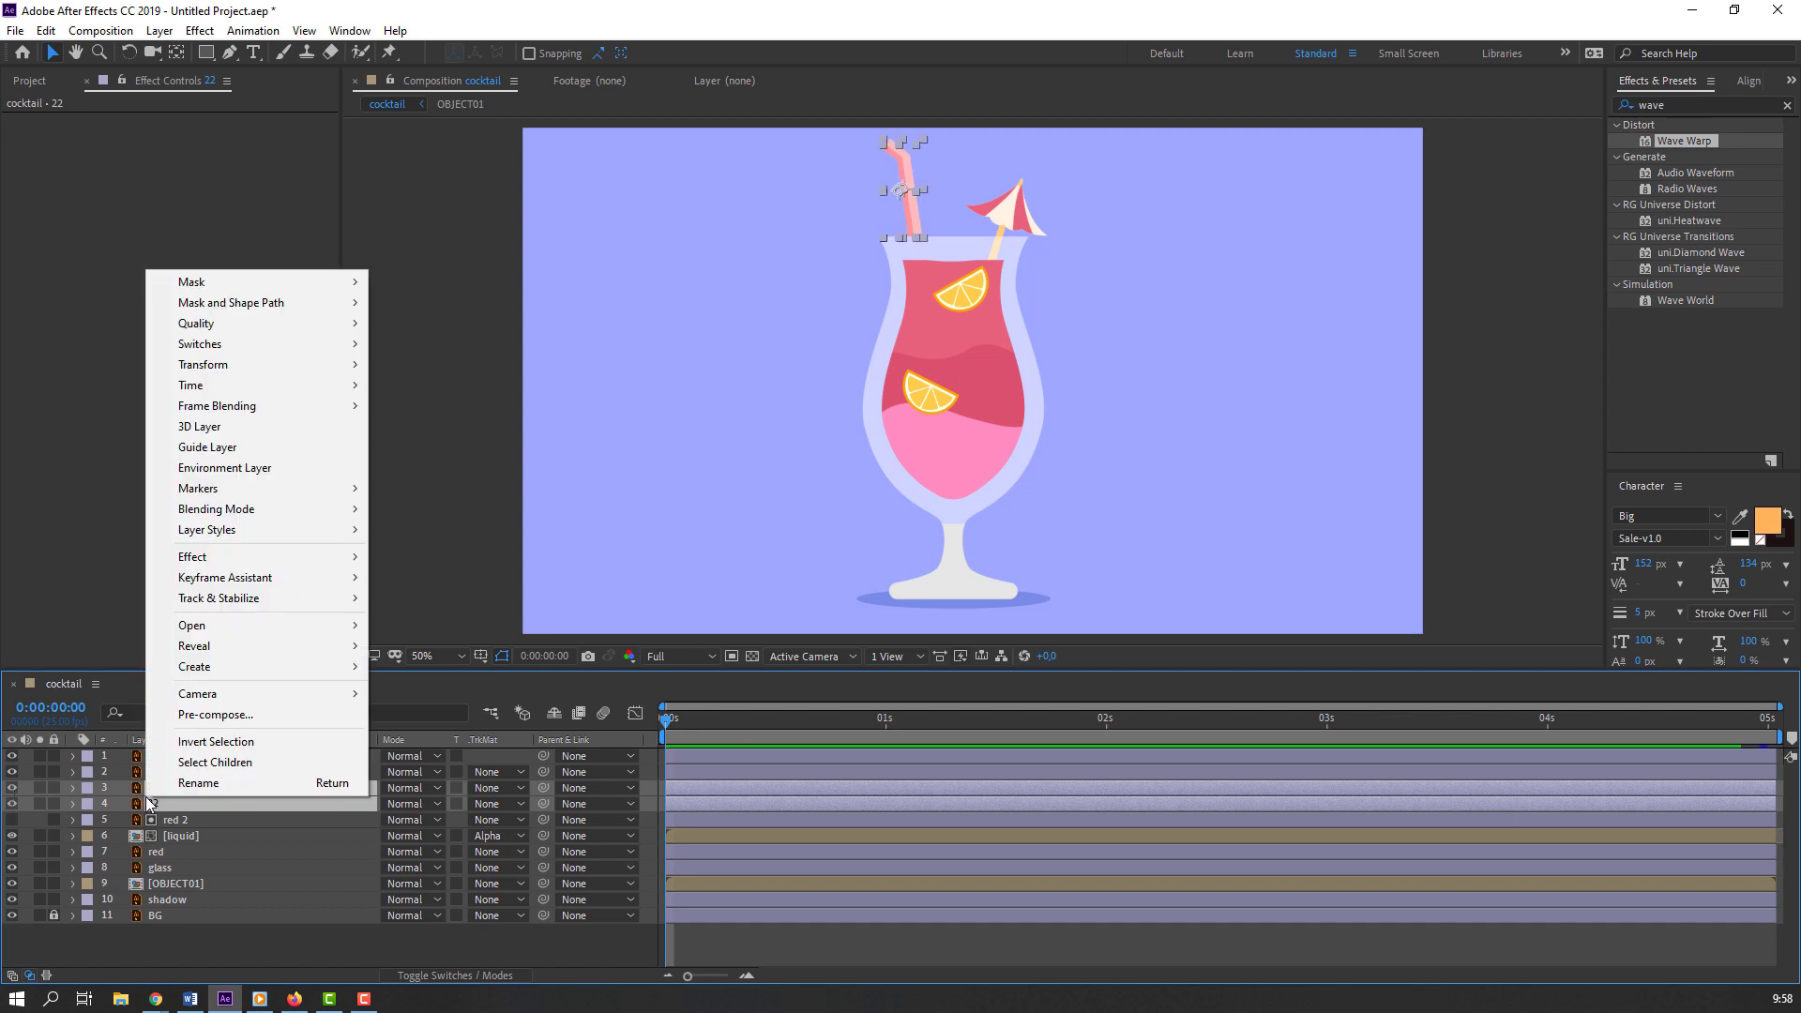
pyautogui.click(206, 718)
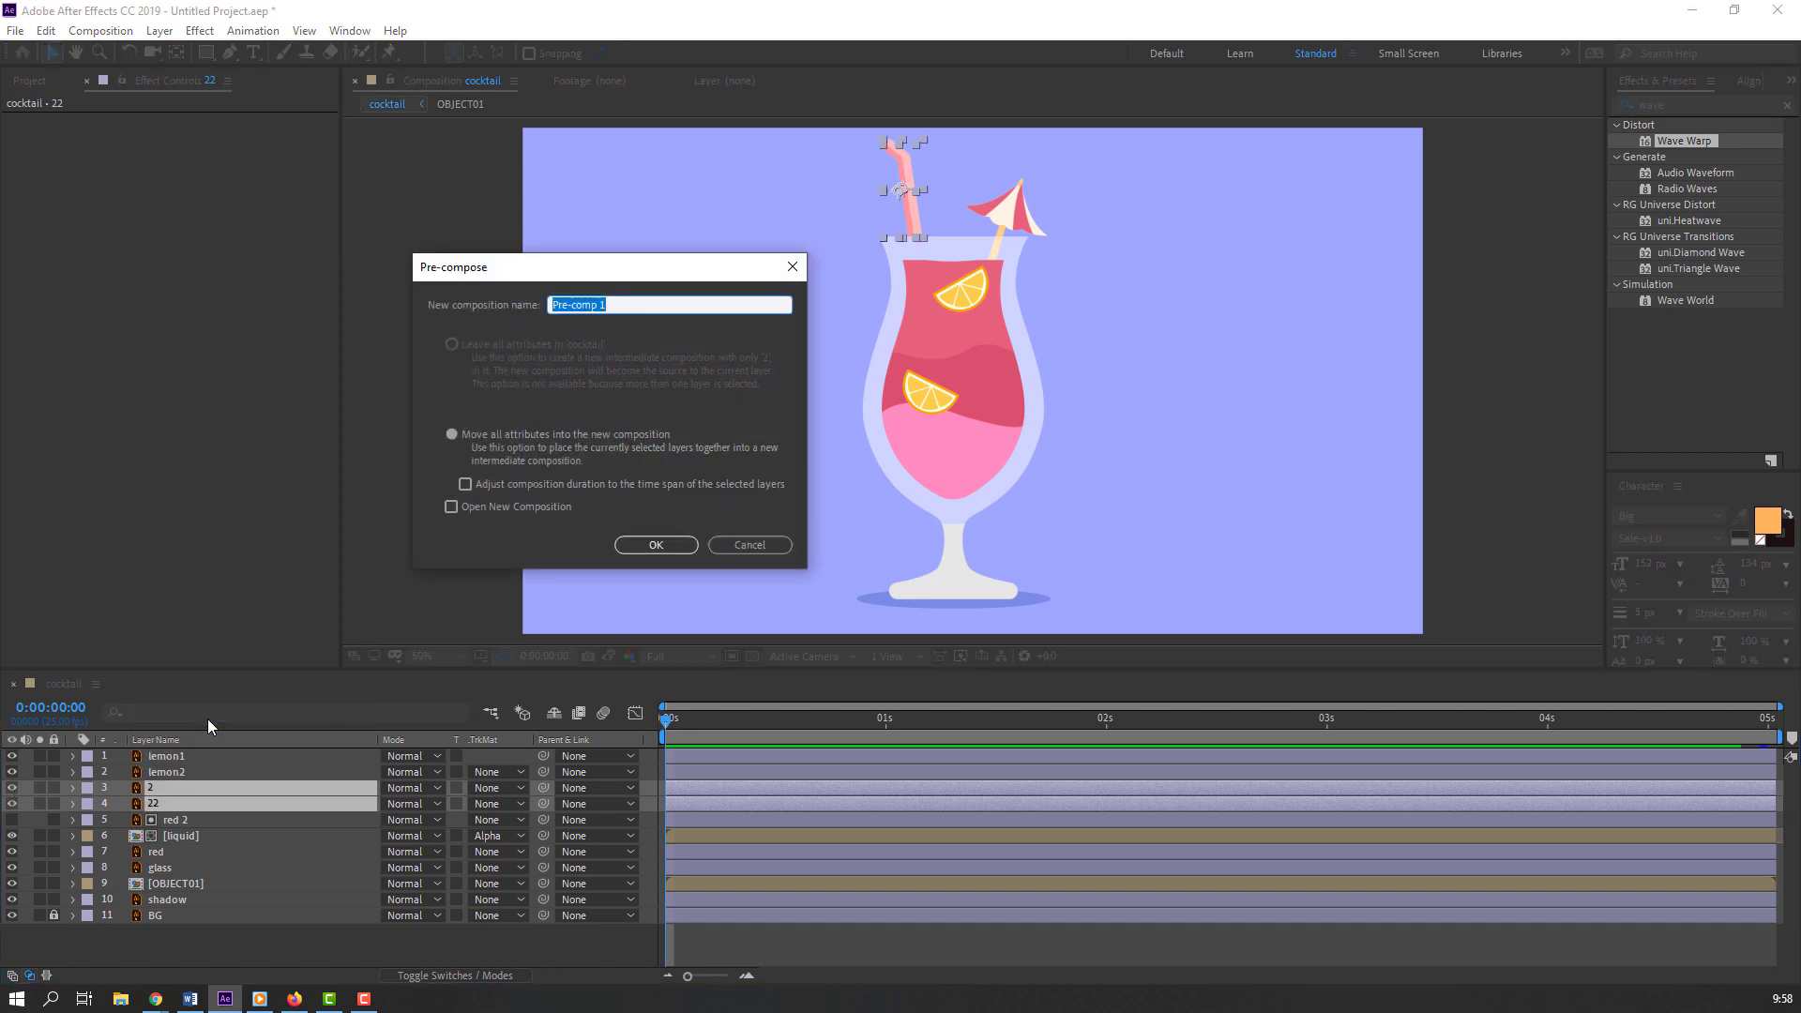
pyautogui.write('OBJECT02')
pyautogui.click(636, 543)
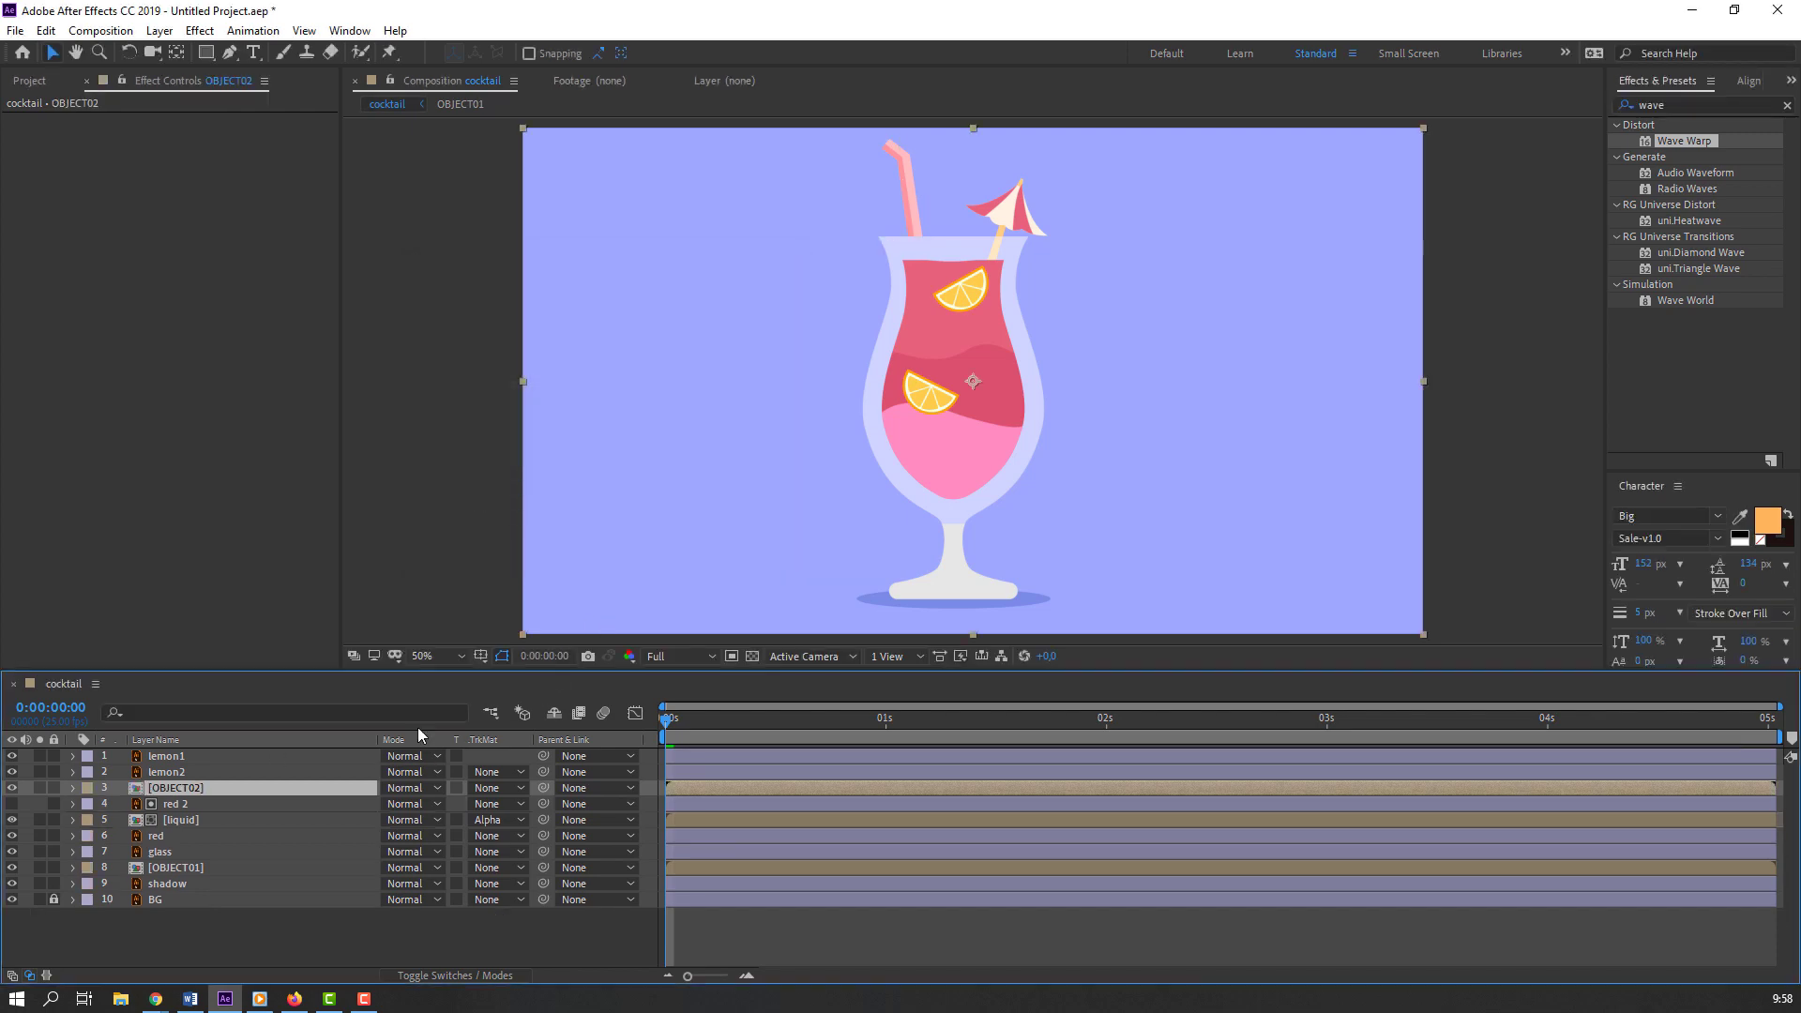
# Step: Open OBJECT02 and duplicate straw layer 22 as layer 23
pyautogui.doubleClick(171, 790)
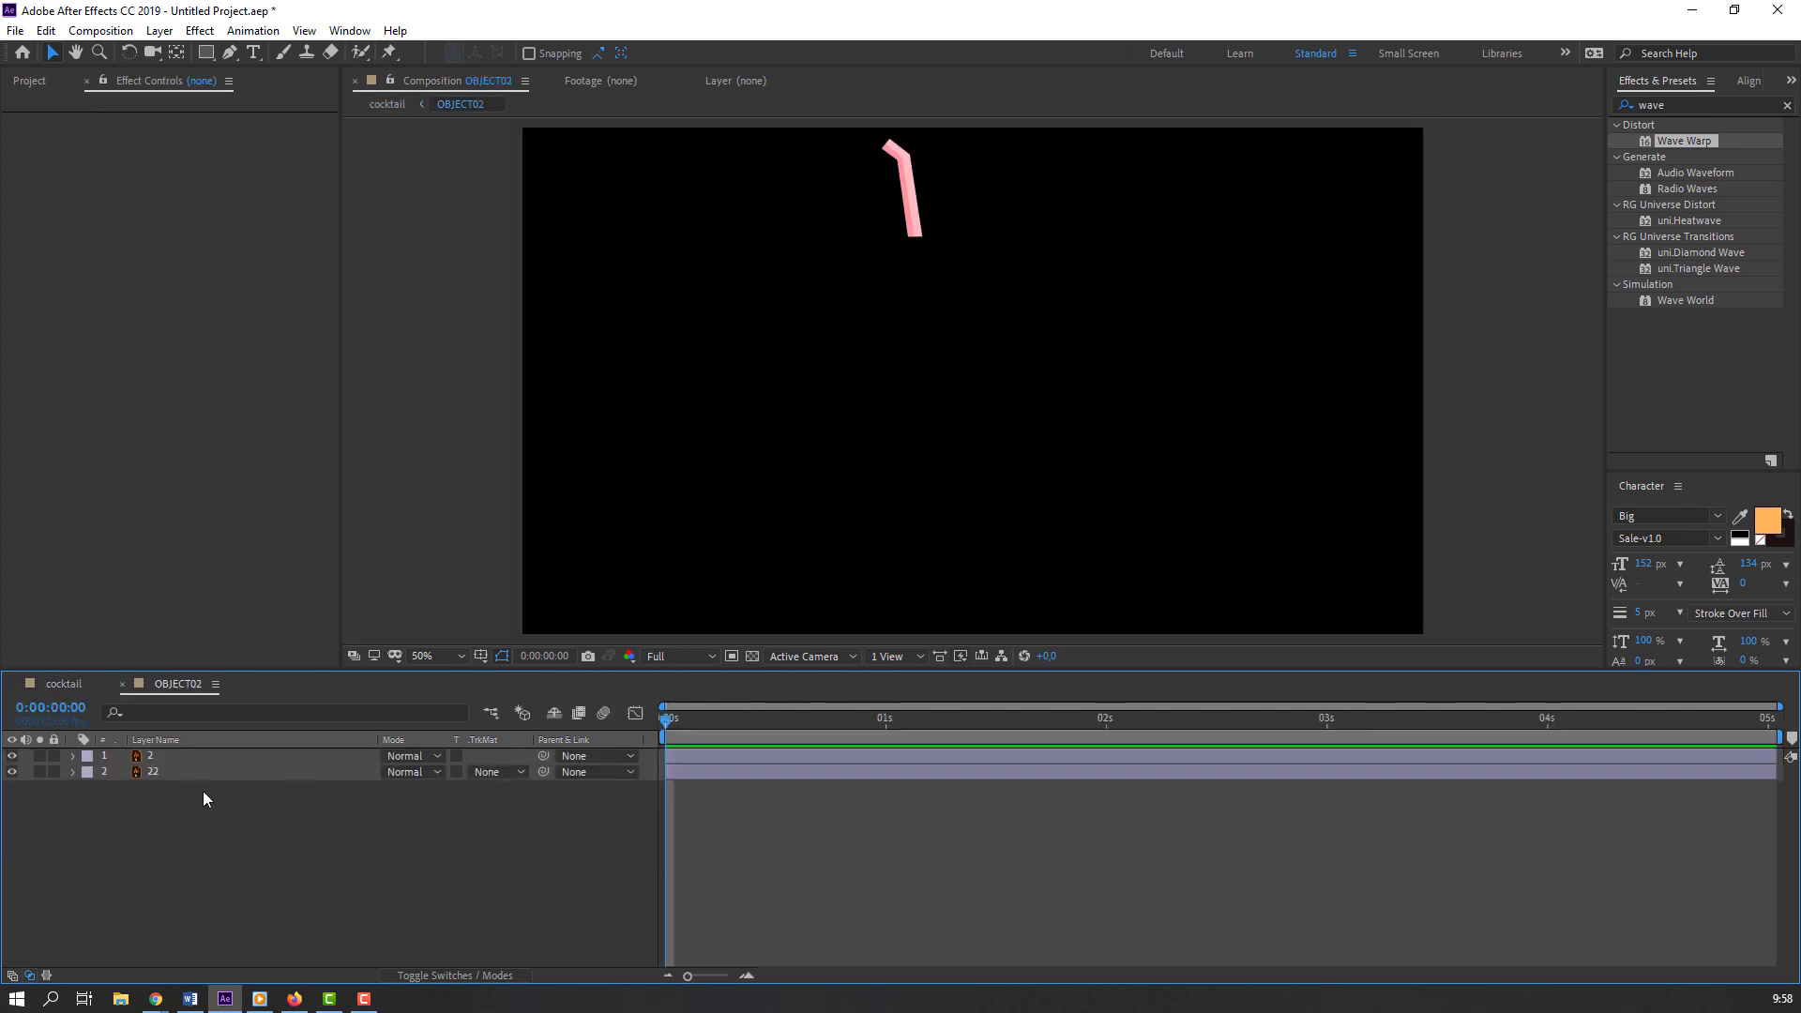
pyautogui.scroll(1, 728, 361)
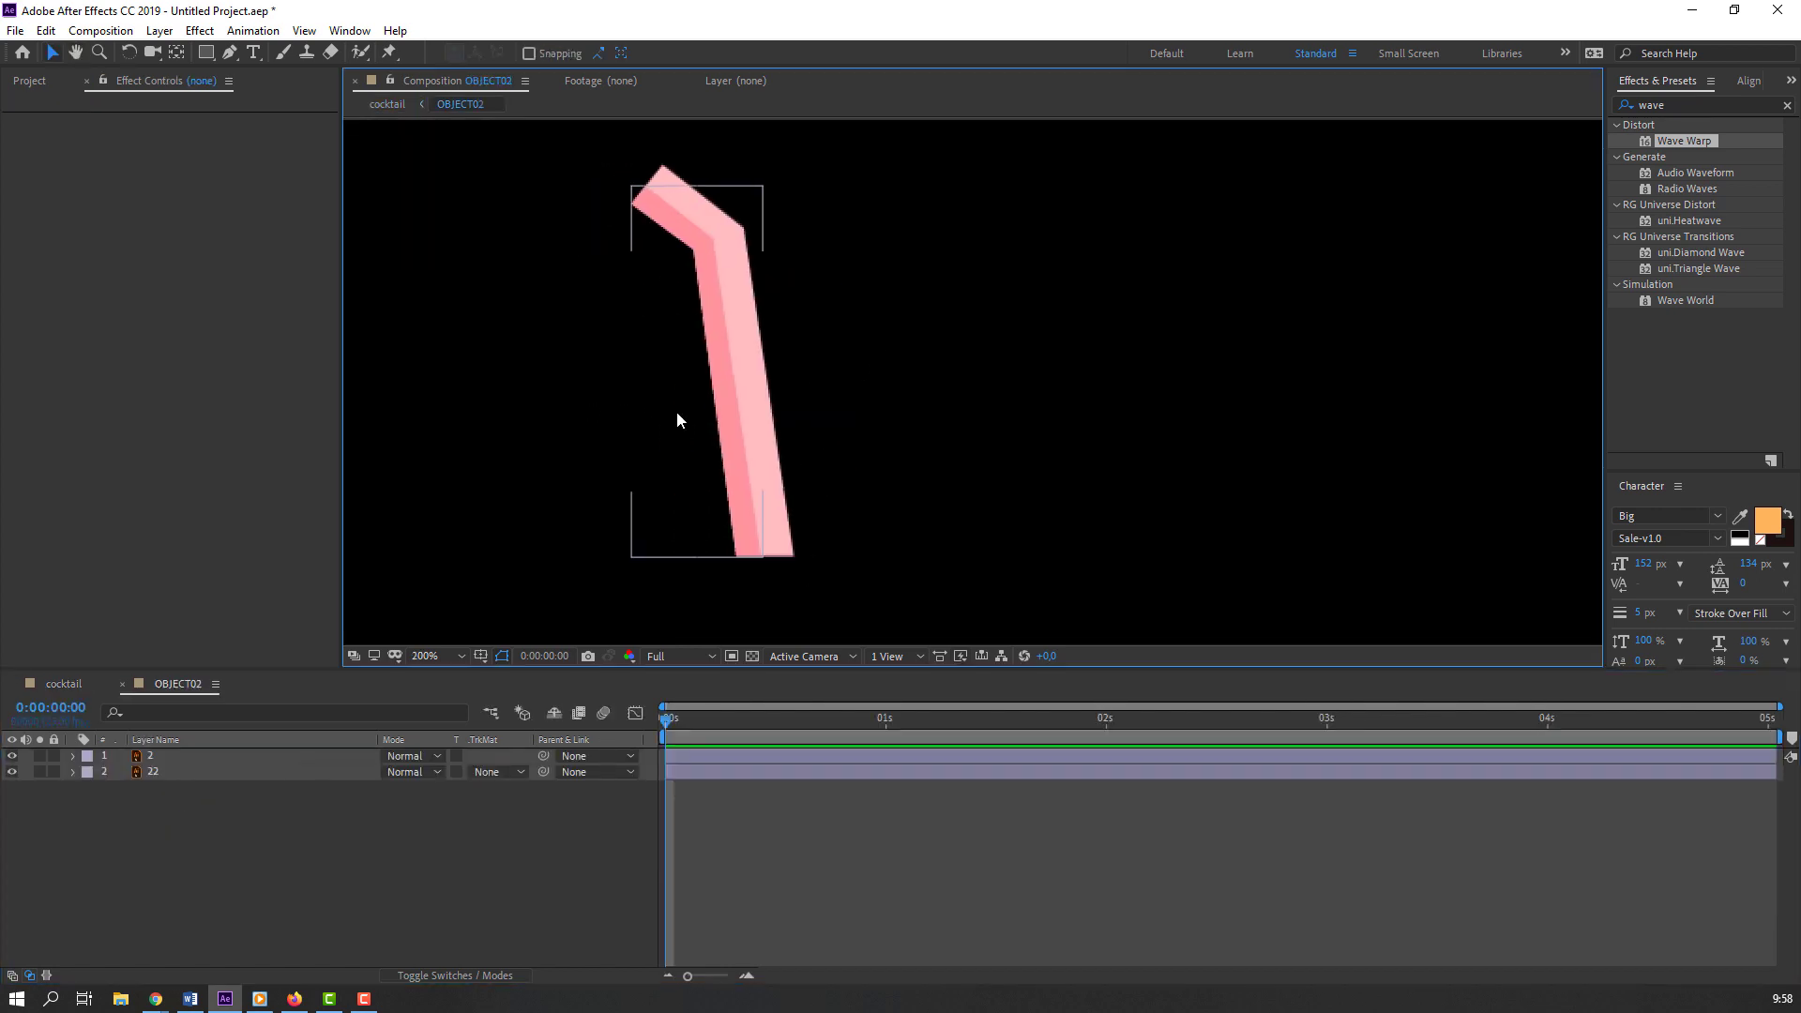
pyautogui.click(167, 775)
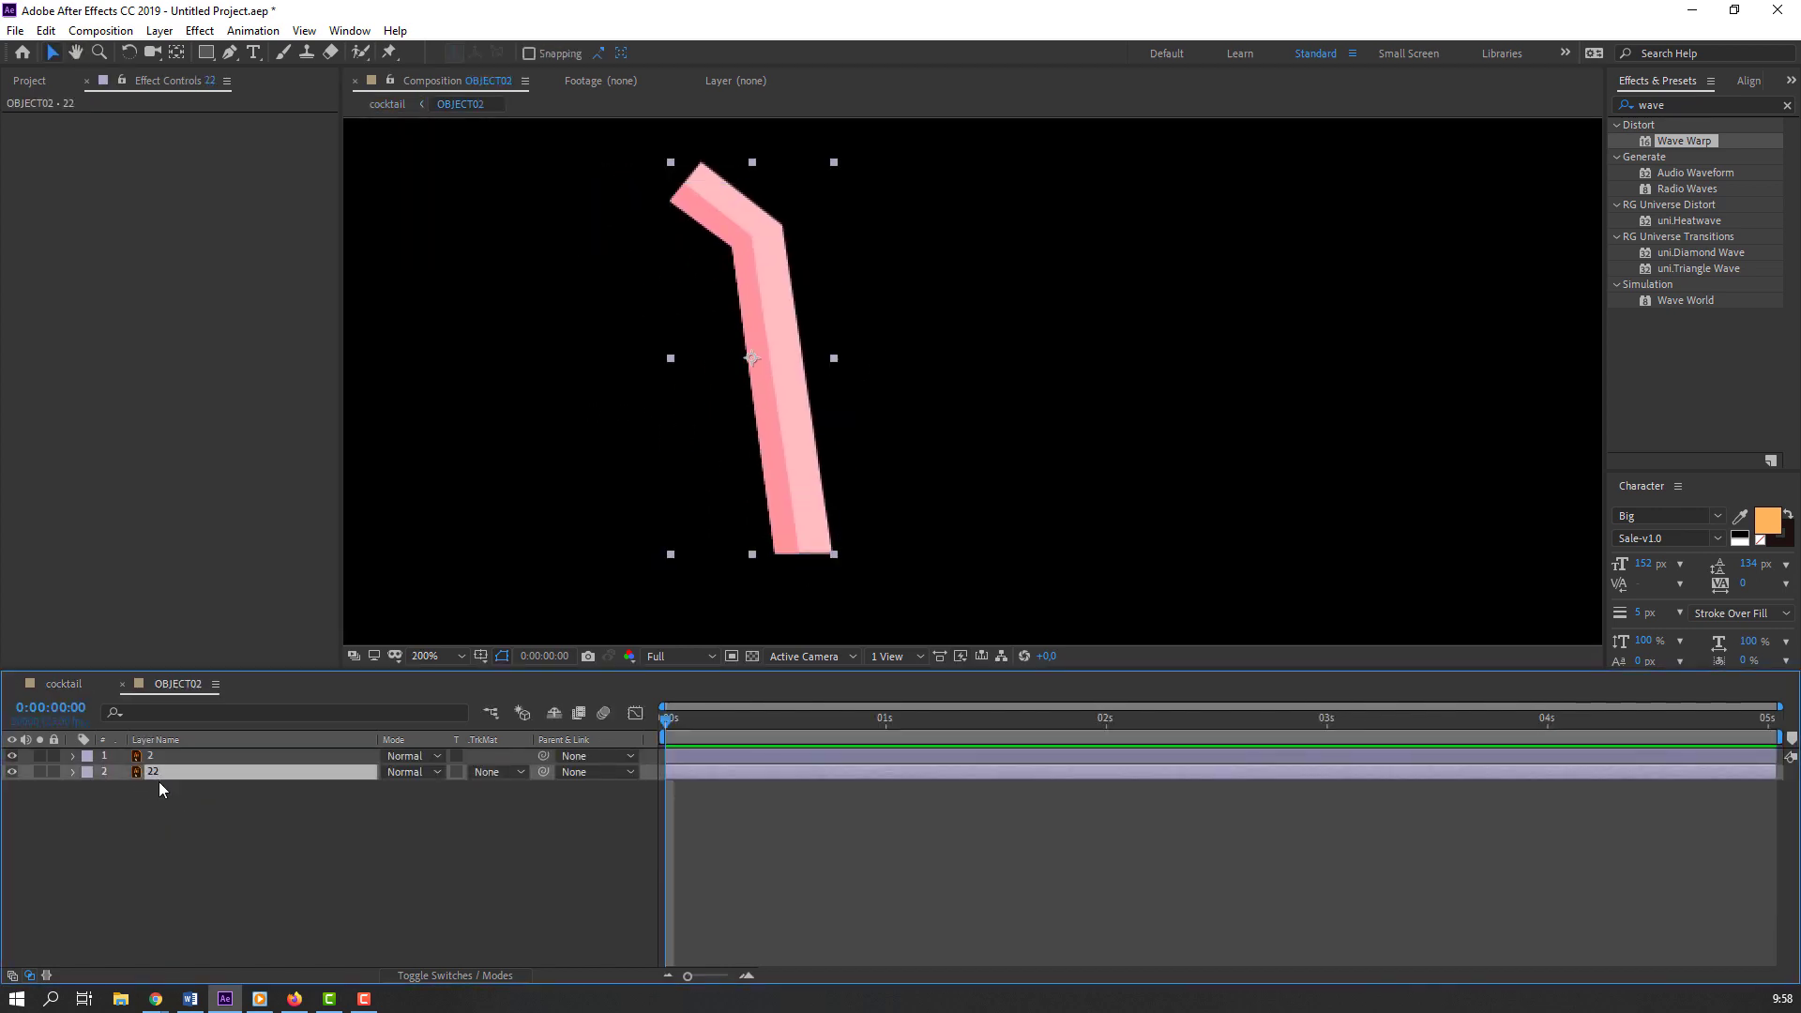
pyautogui.hotkey('ctrl', 'd')
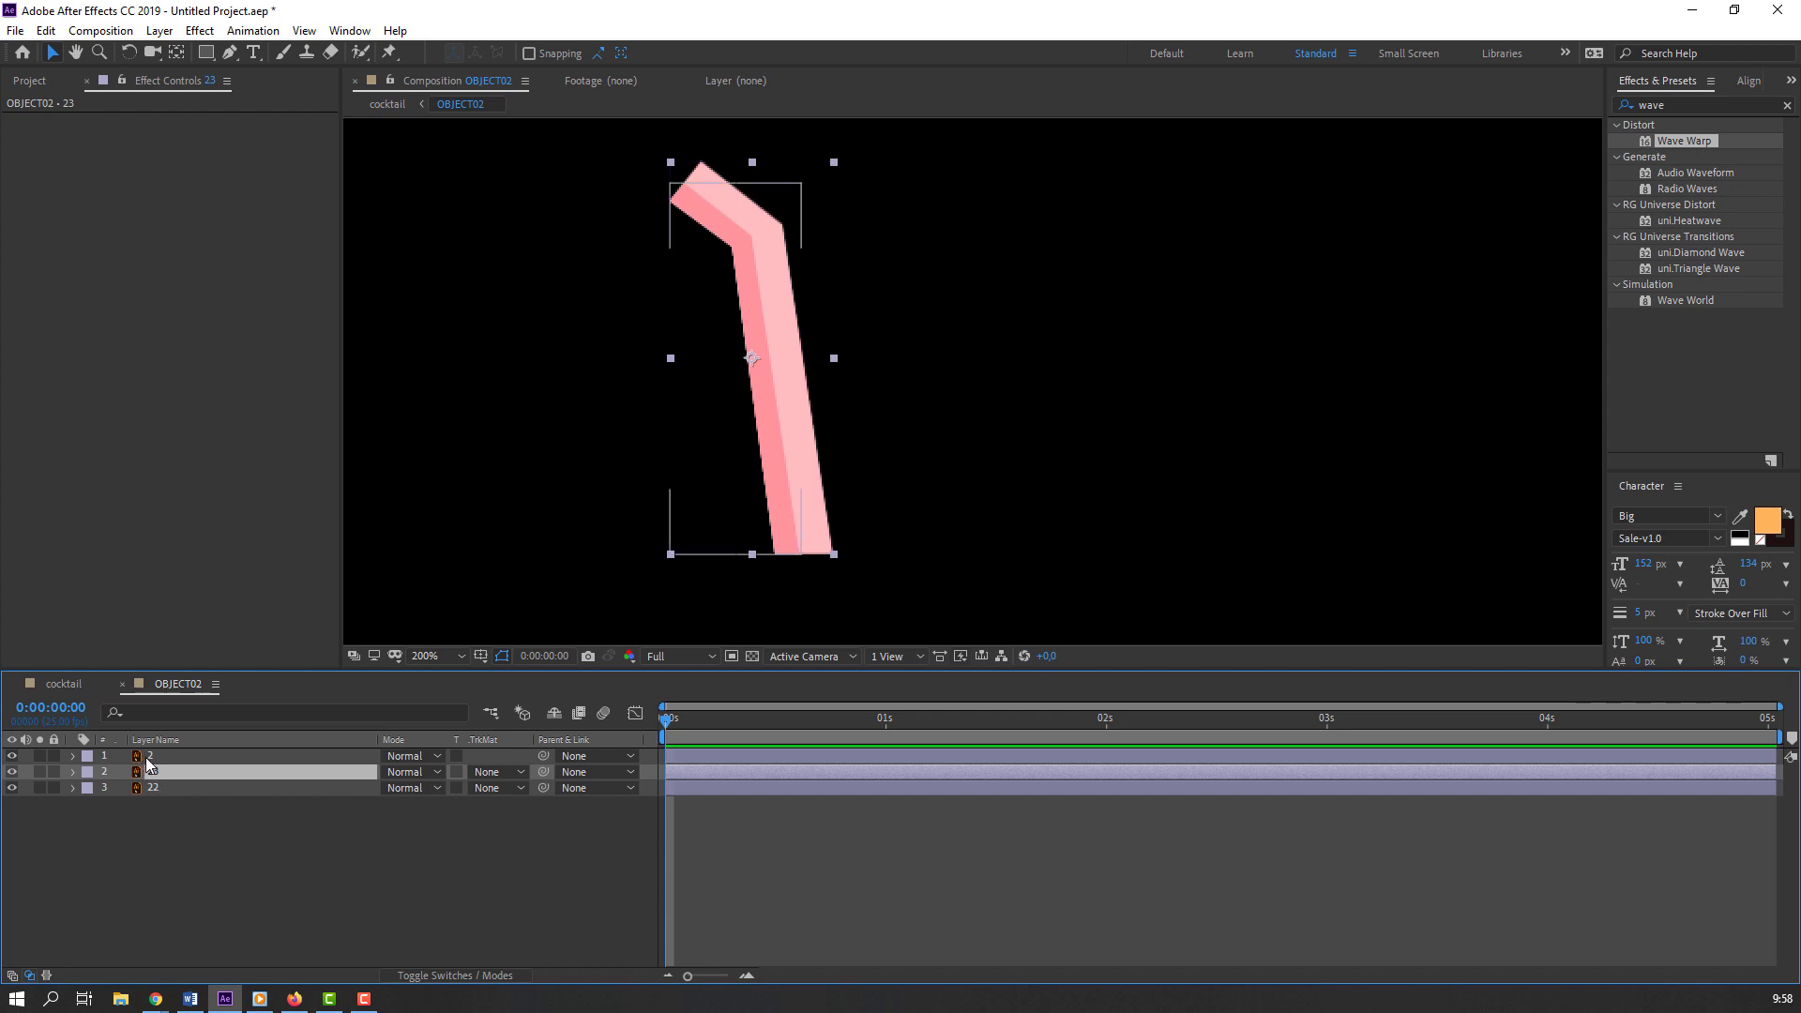
# Step: Move straw layer 2 below 23 and set its track matte to Alpha Matte 23
pyautogui.click(147, 762)
pyautogui.moveTo(167, 761); pyautogui.dragTo(190, 786)
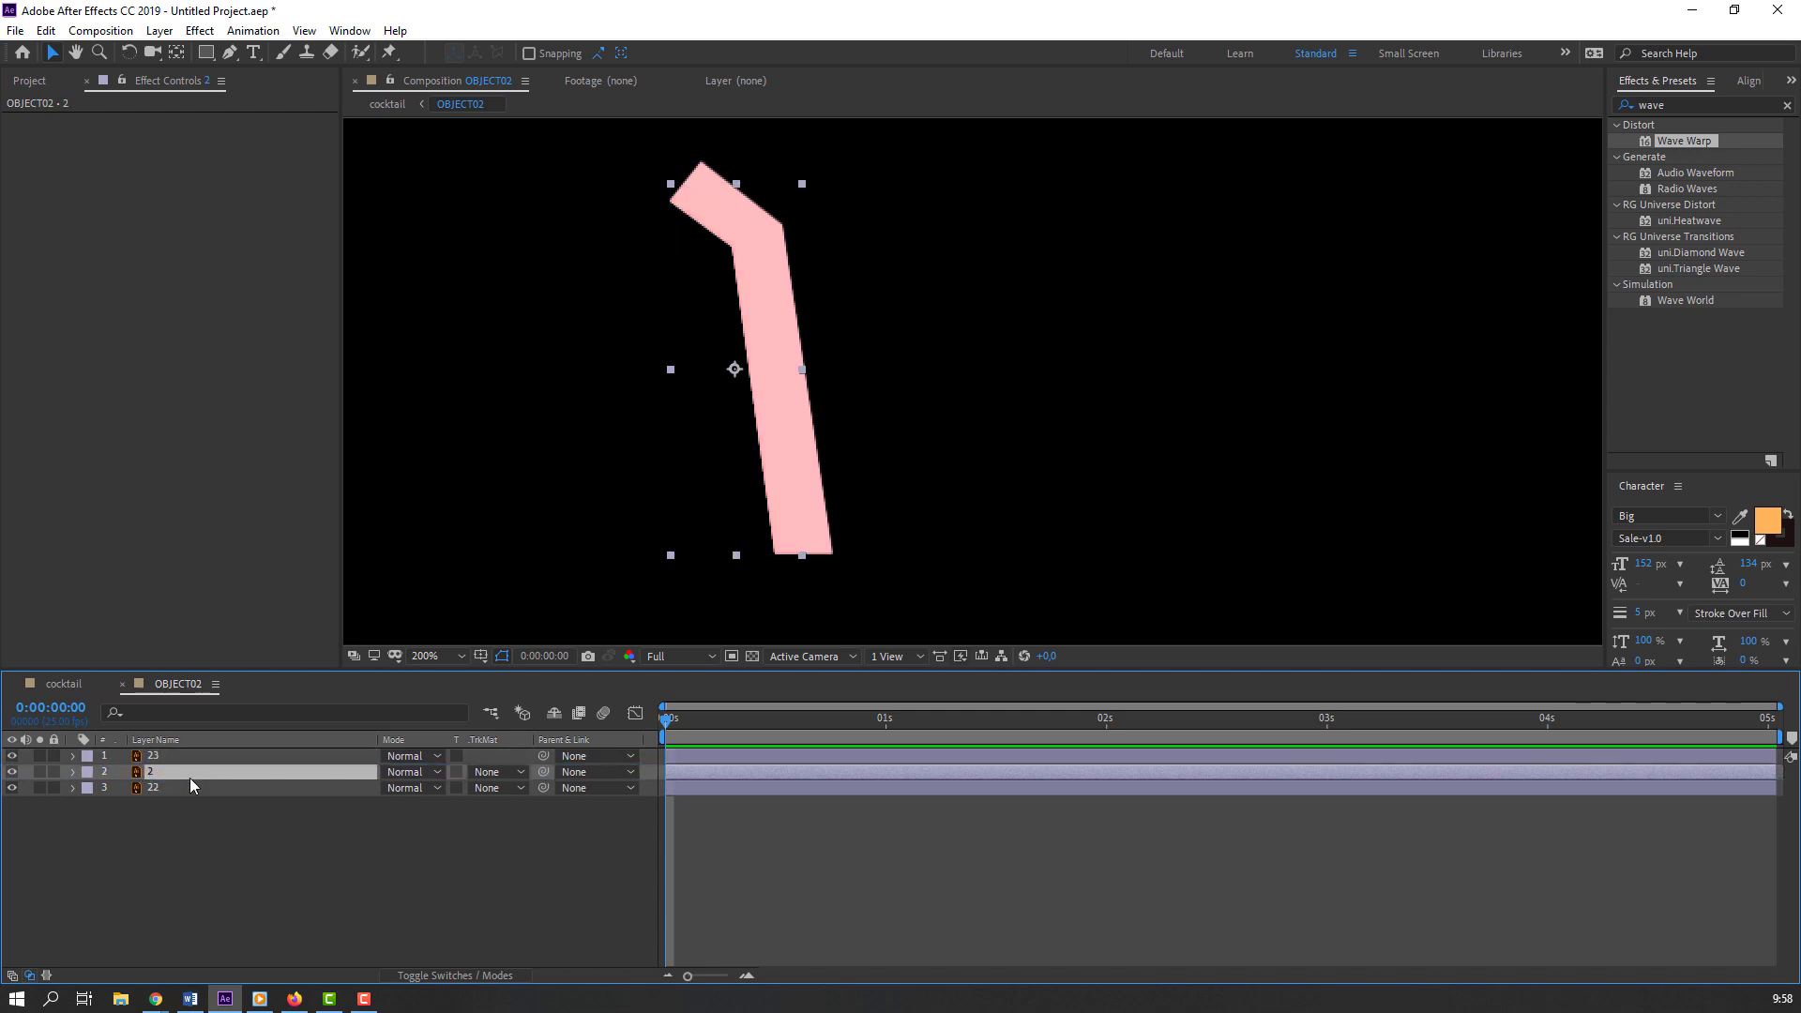
pyautogui.click(488, 775)
pyautogui.click(535, 822)
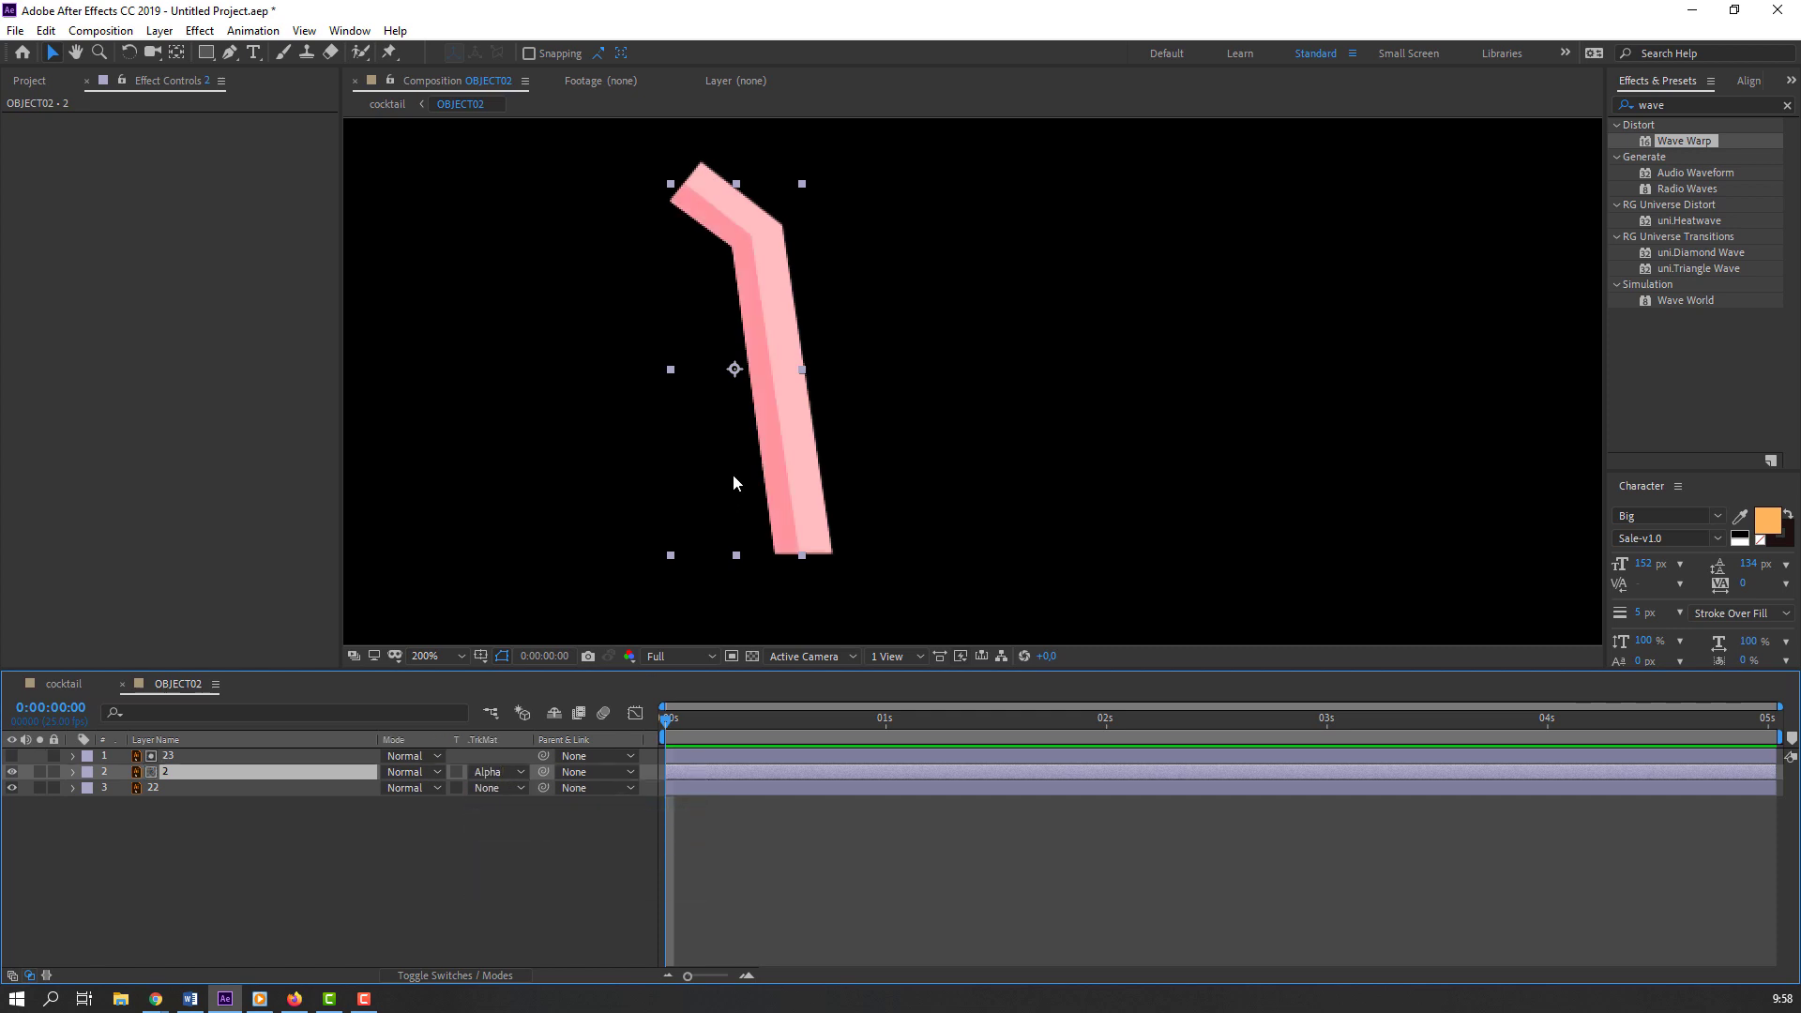
# Step: Keyframe straw layer 2's Position at 0s and nudge it right at 5s
pyautogui.press('p')
pyautogui.click(120, 788)
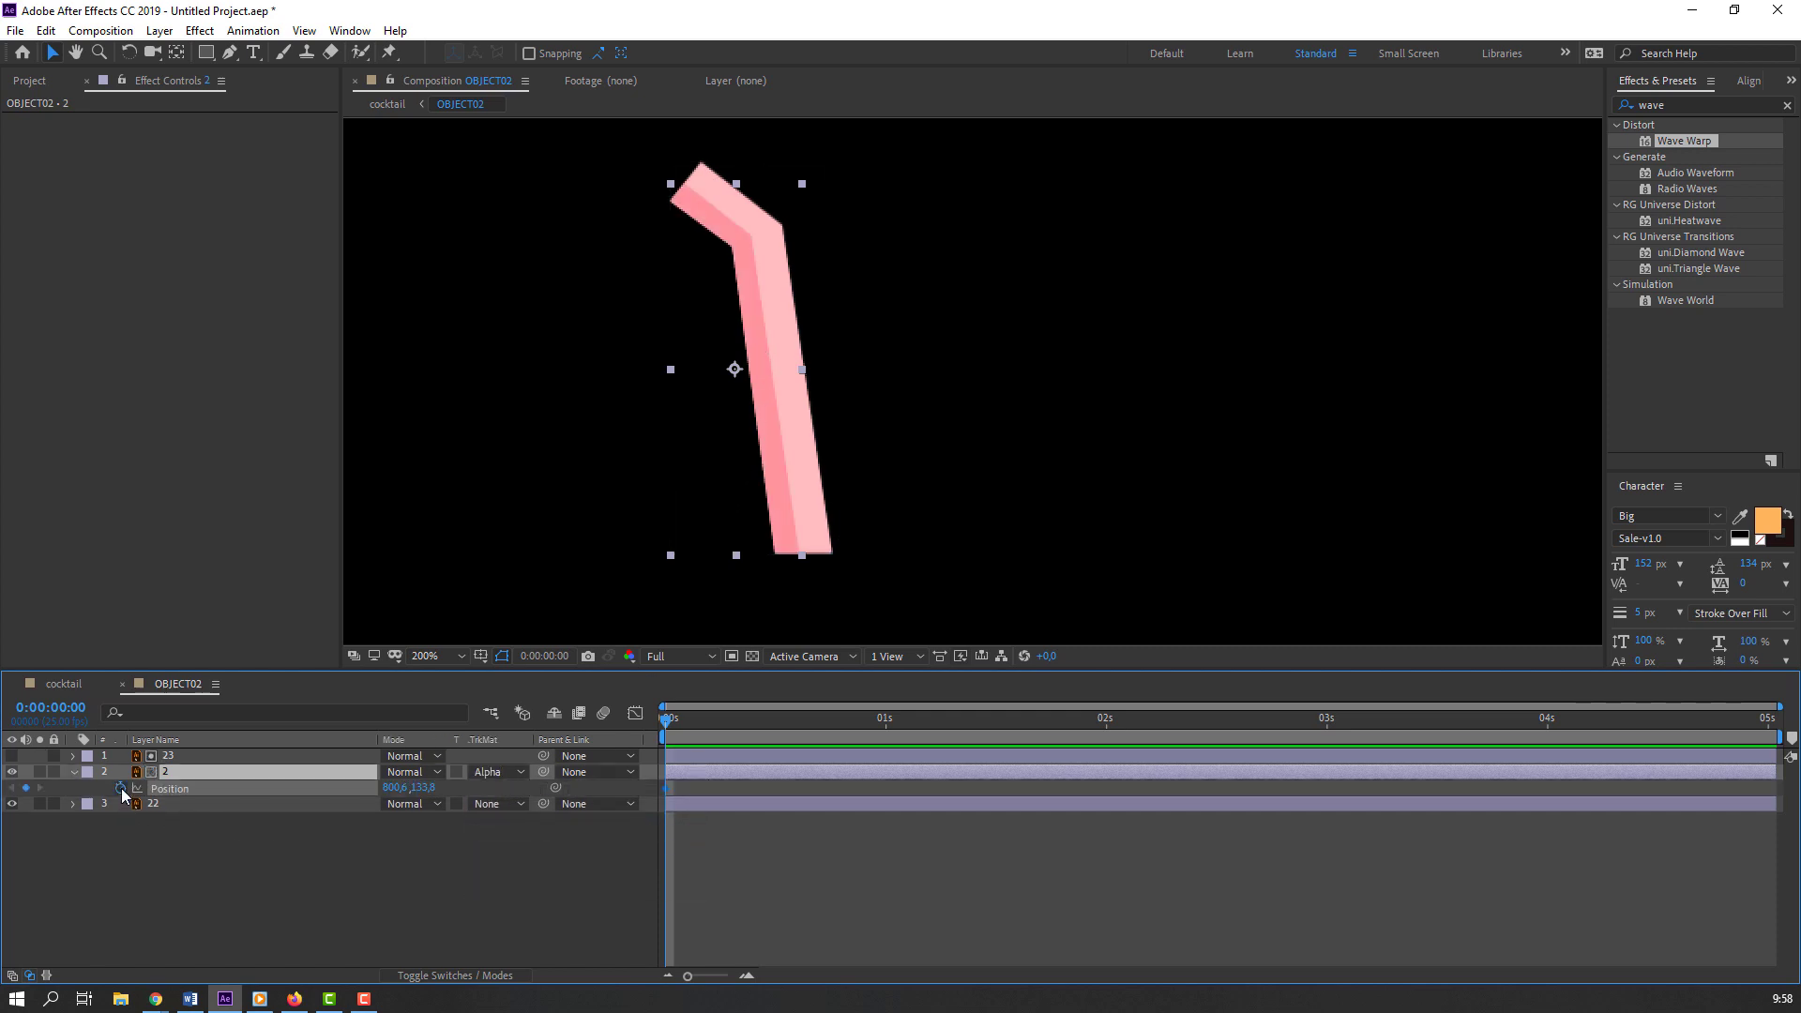
pyautogui.moveTo(669, 736); pyautogui.dragTo(1787, 711)
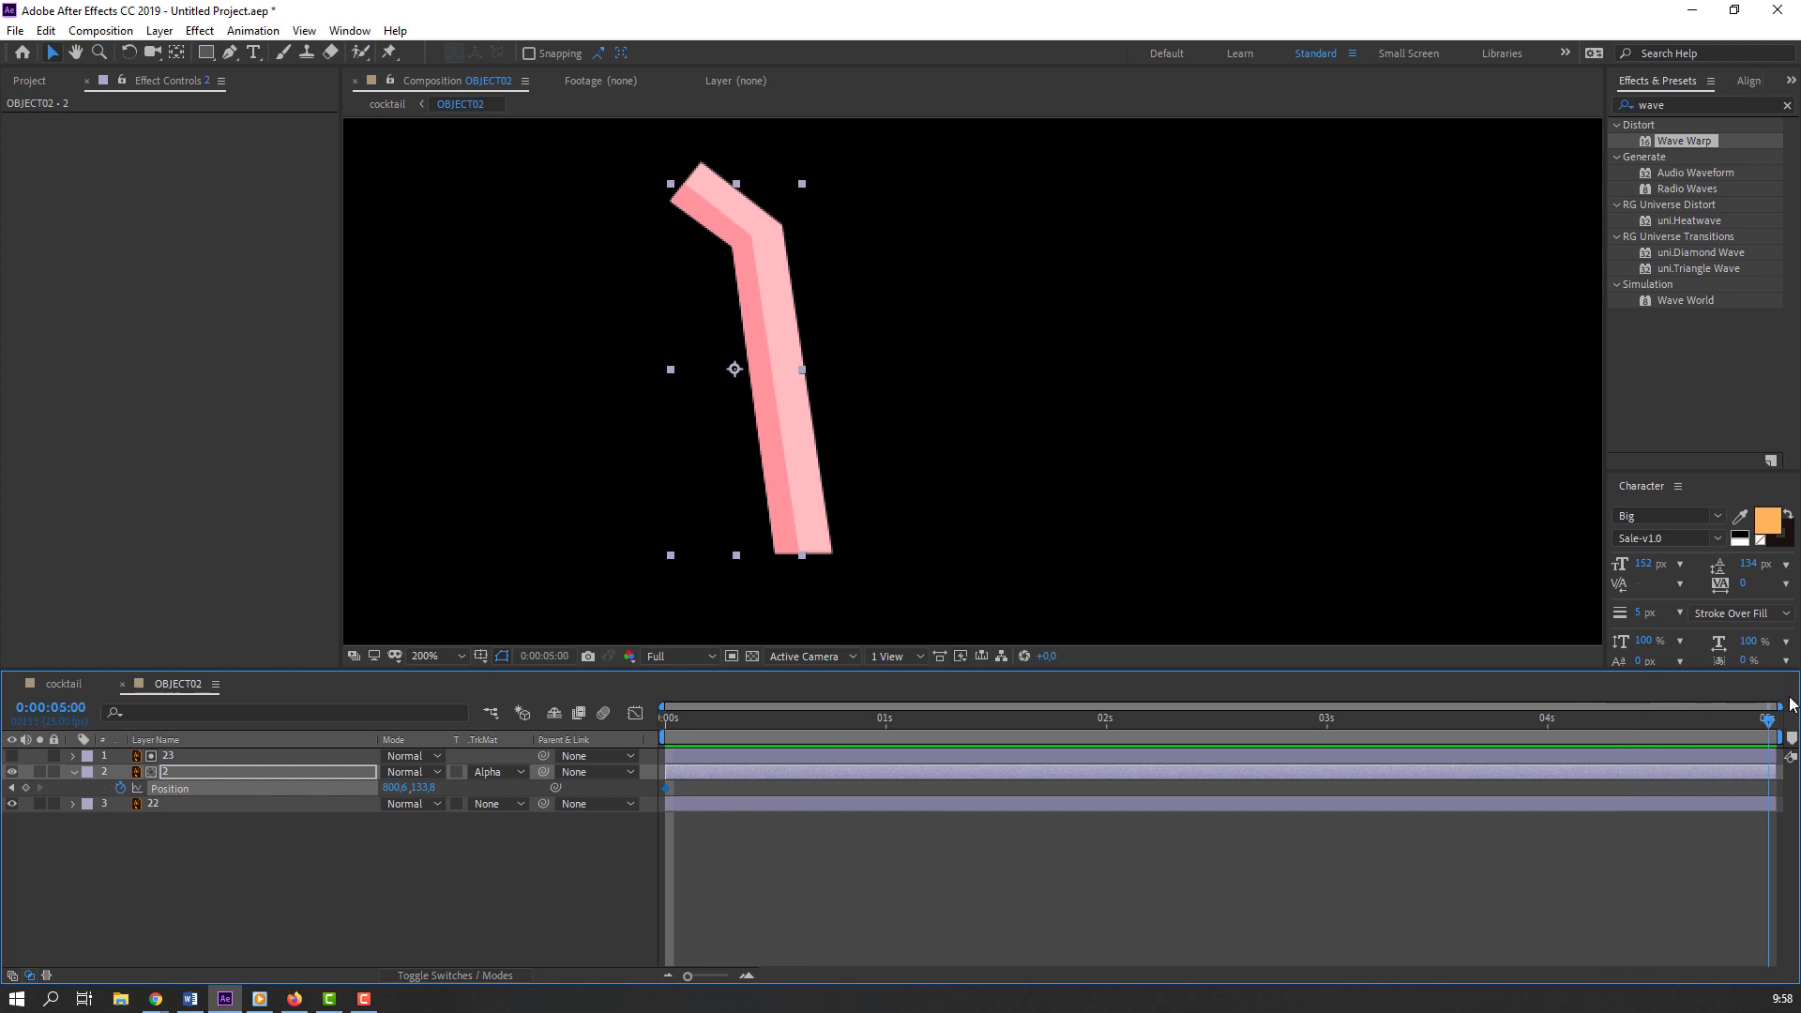
pyautogui.moveTo(386, 788); pyautogui.dragTo(428, 784)
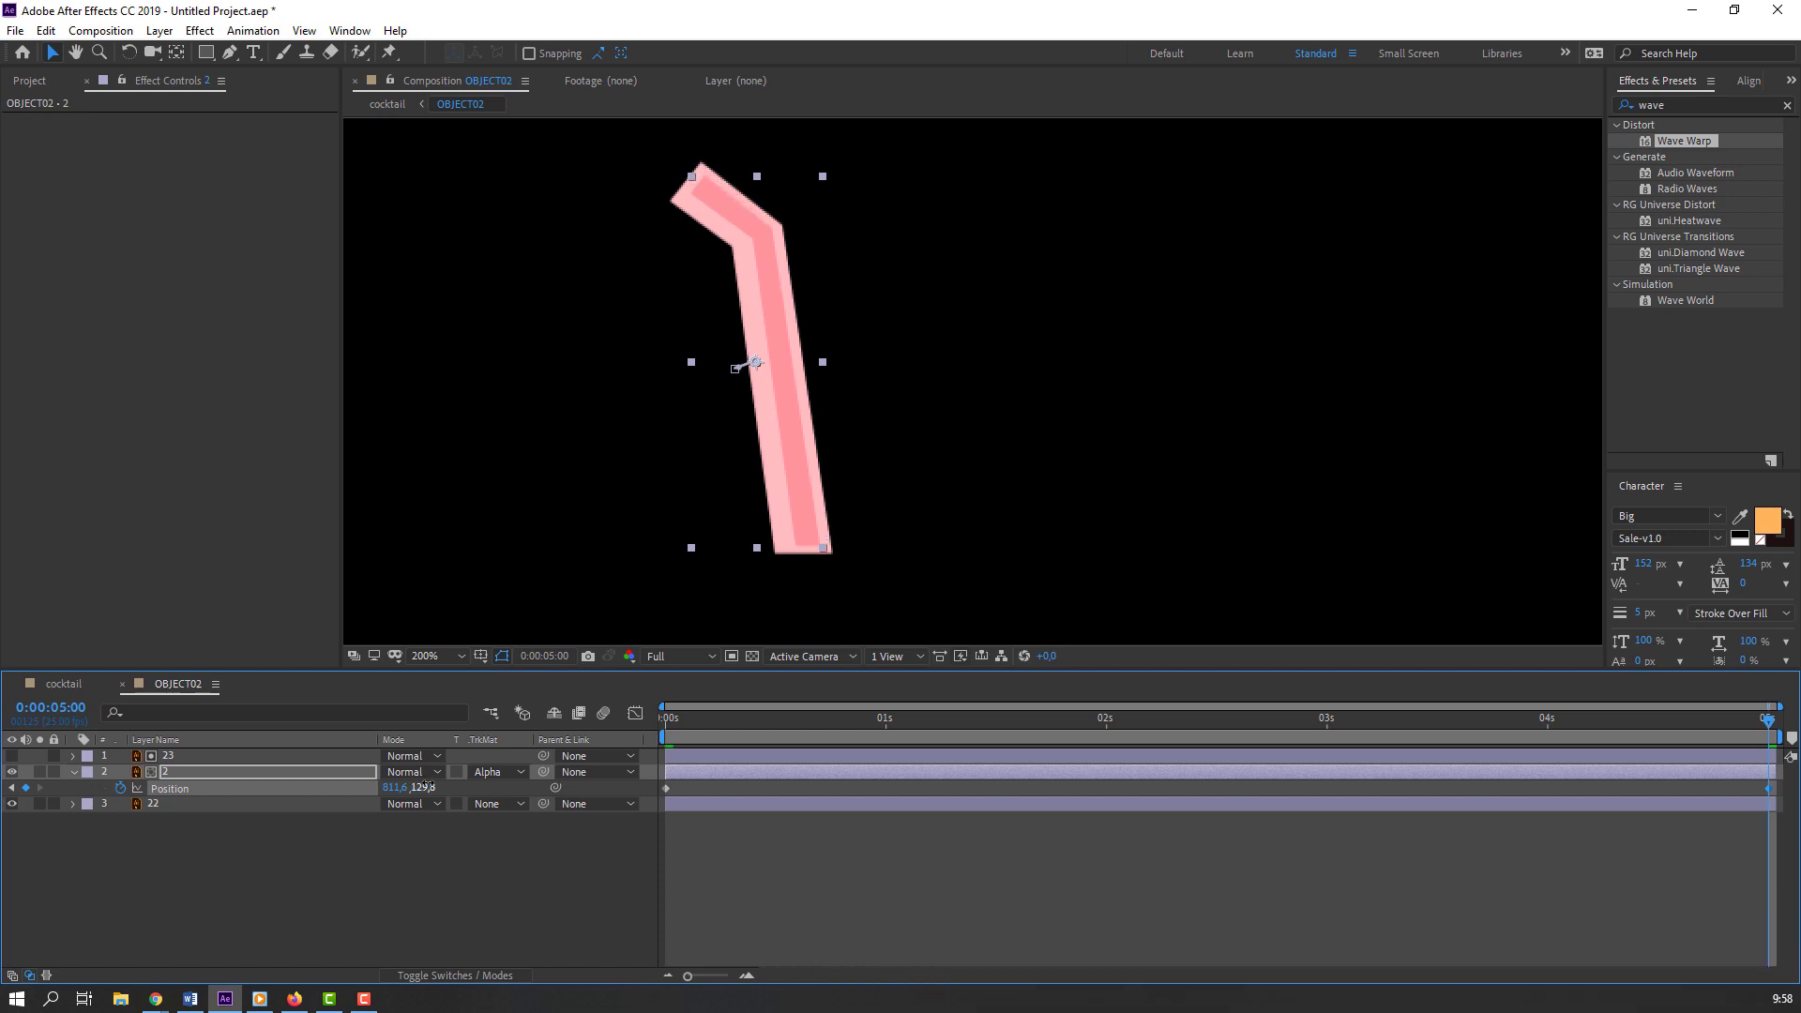
pyautogui.click(186, 773)
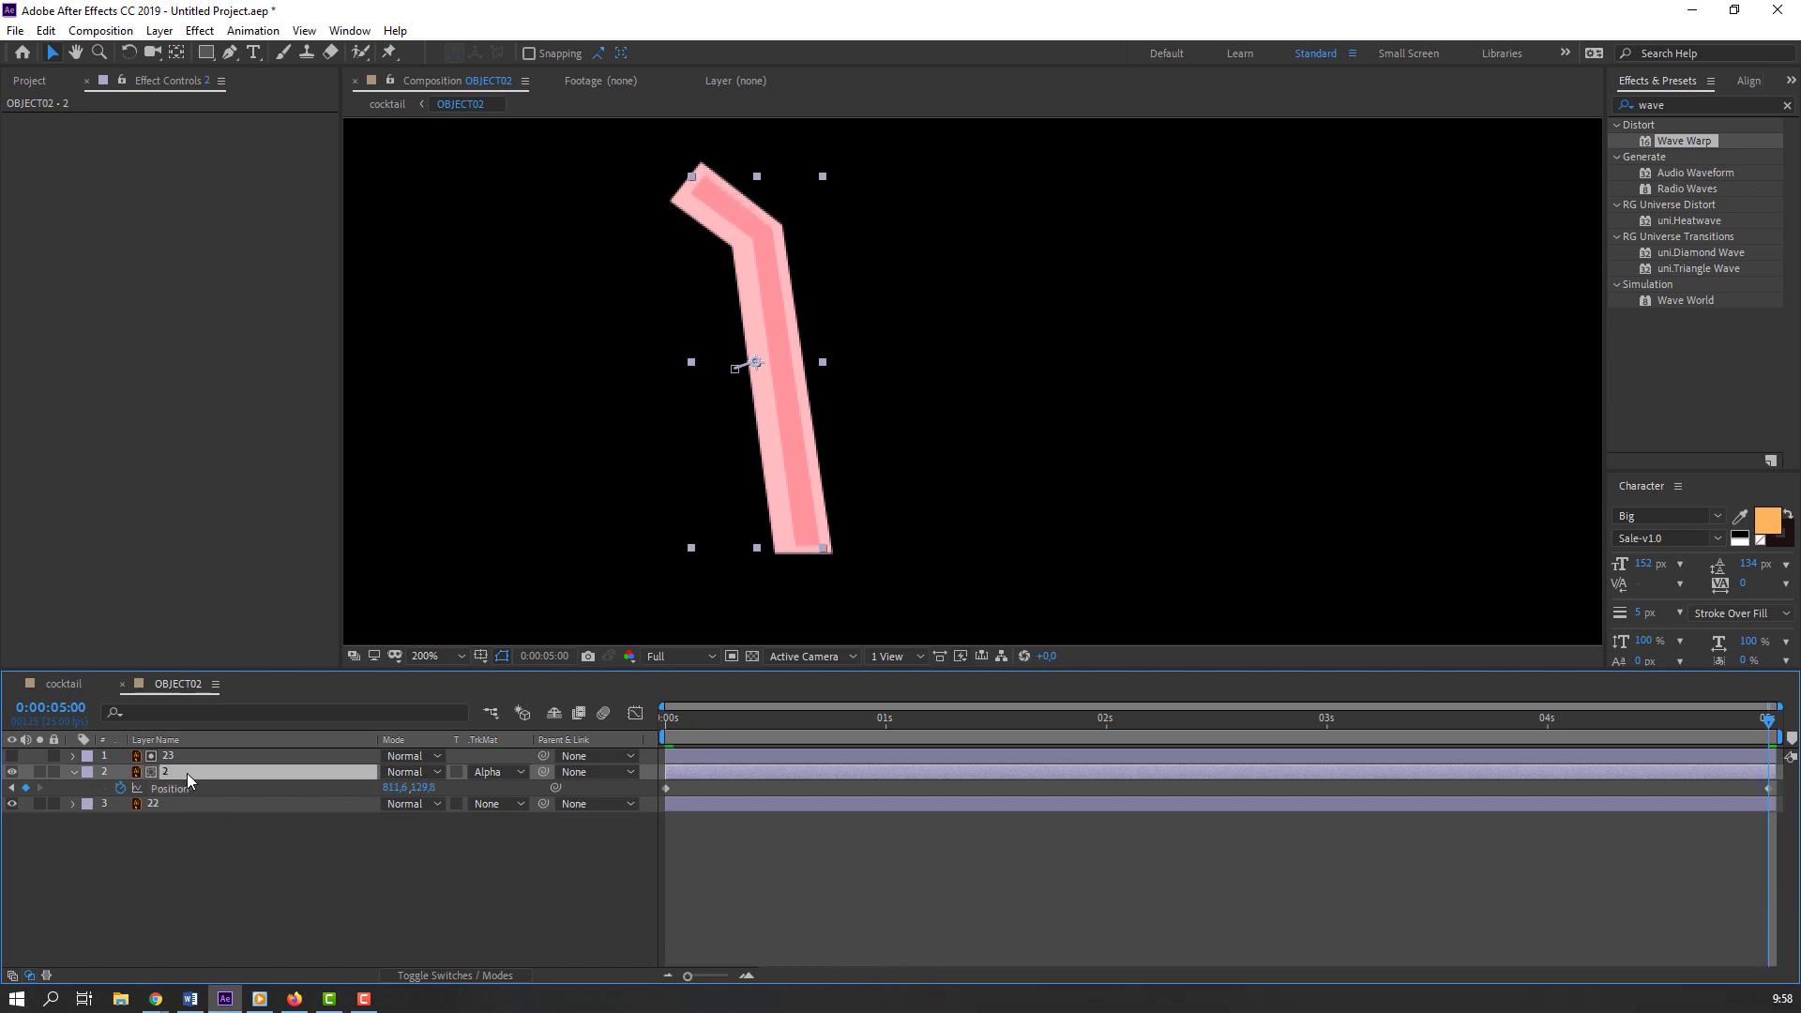
# Step: Keyframe layer 2's Scale from the start to 111% at 5 seconds
pyautogui.moveTo(818, 718); pyautogui.dragTo(666, 719)
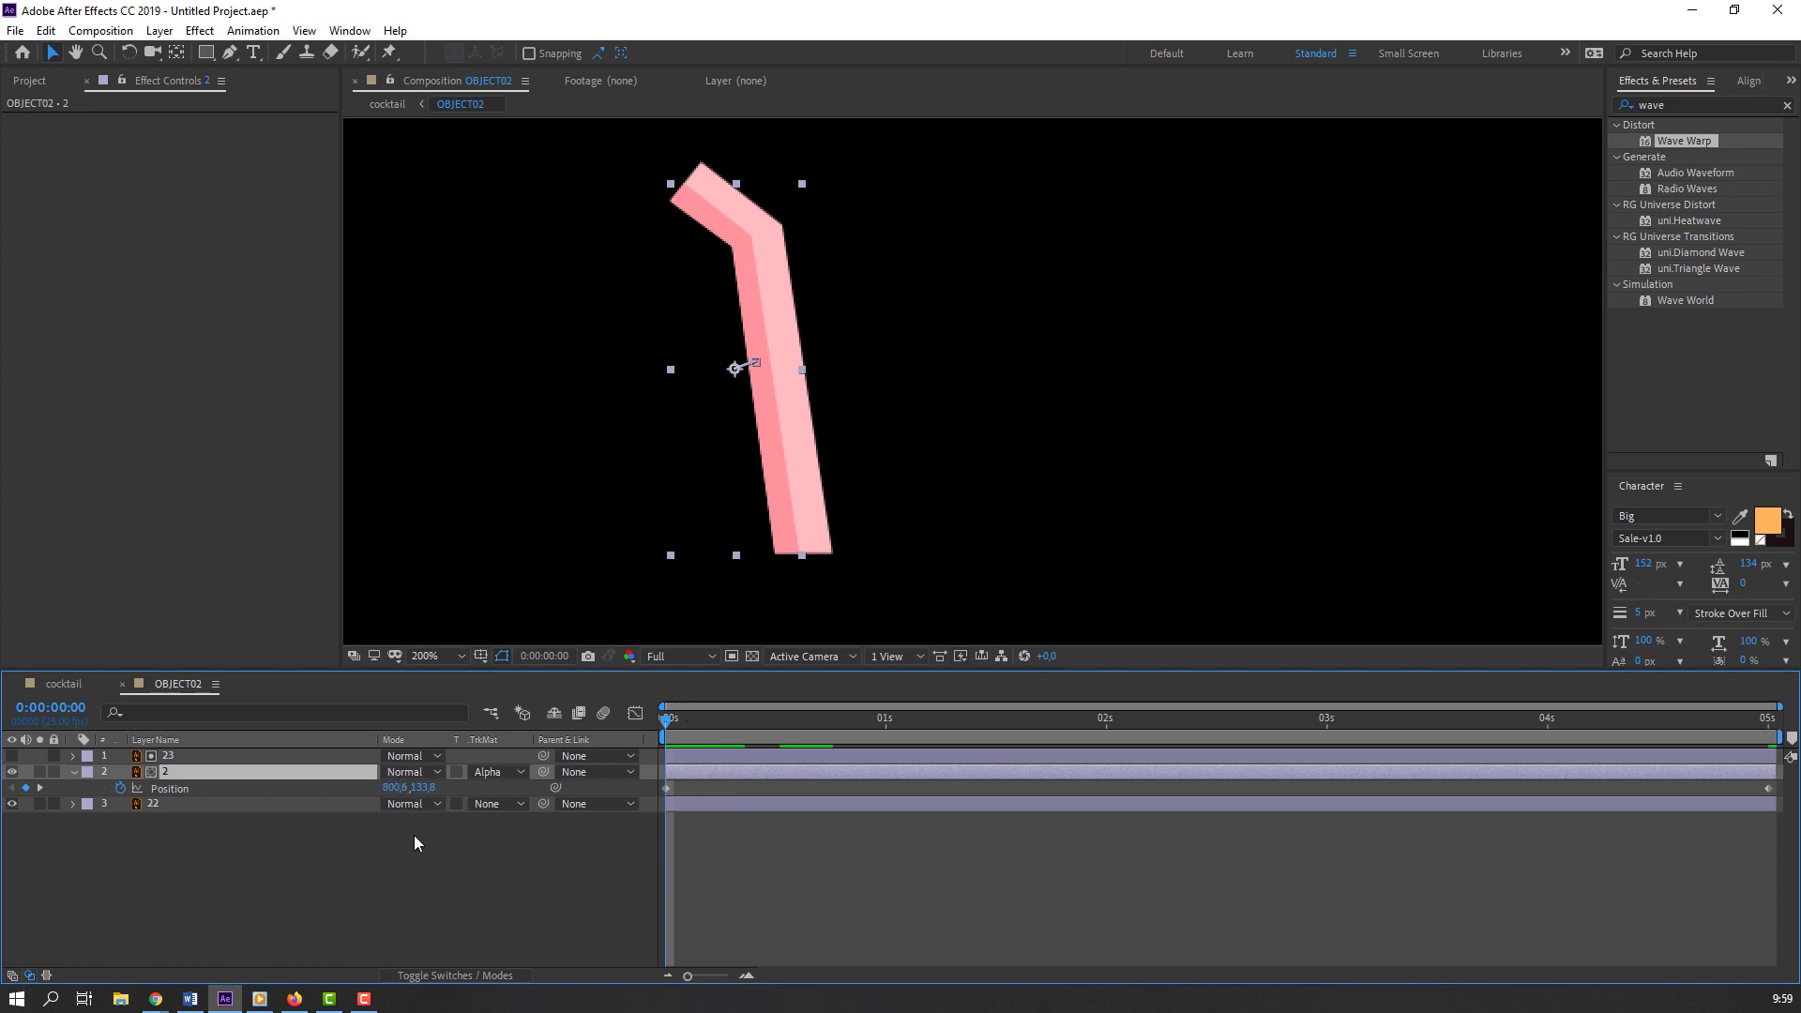
pyautogui.hotkey('shift', 's')
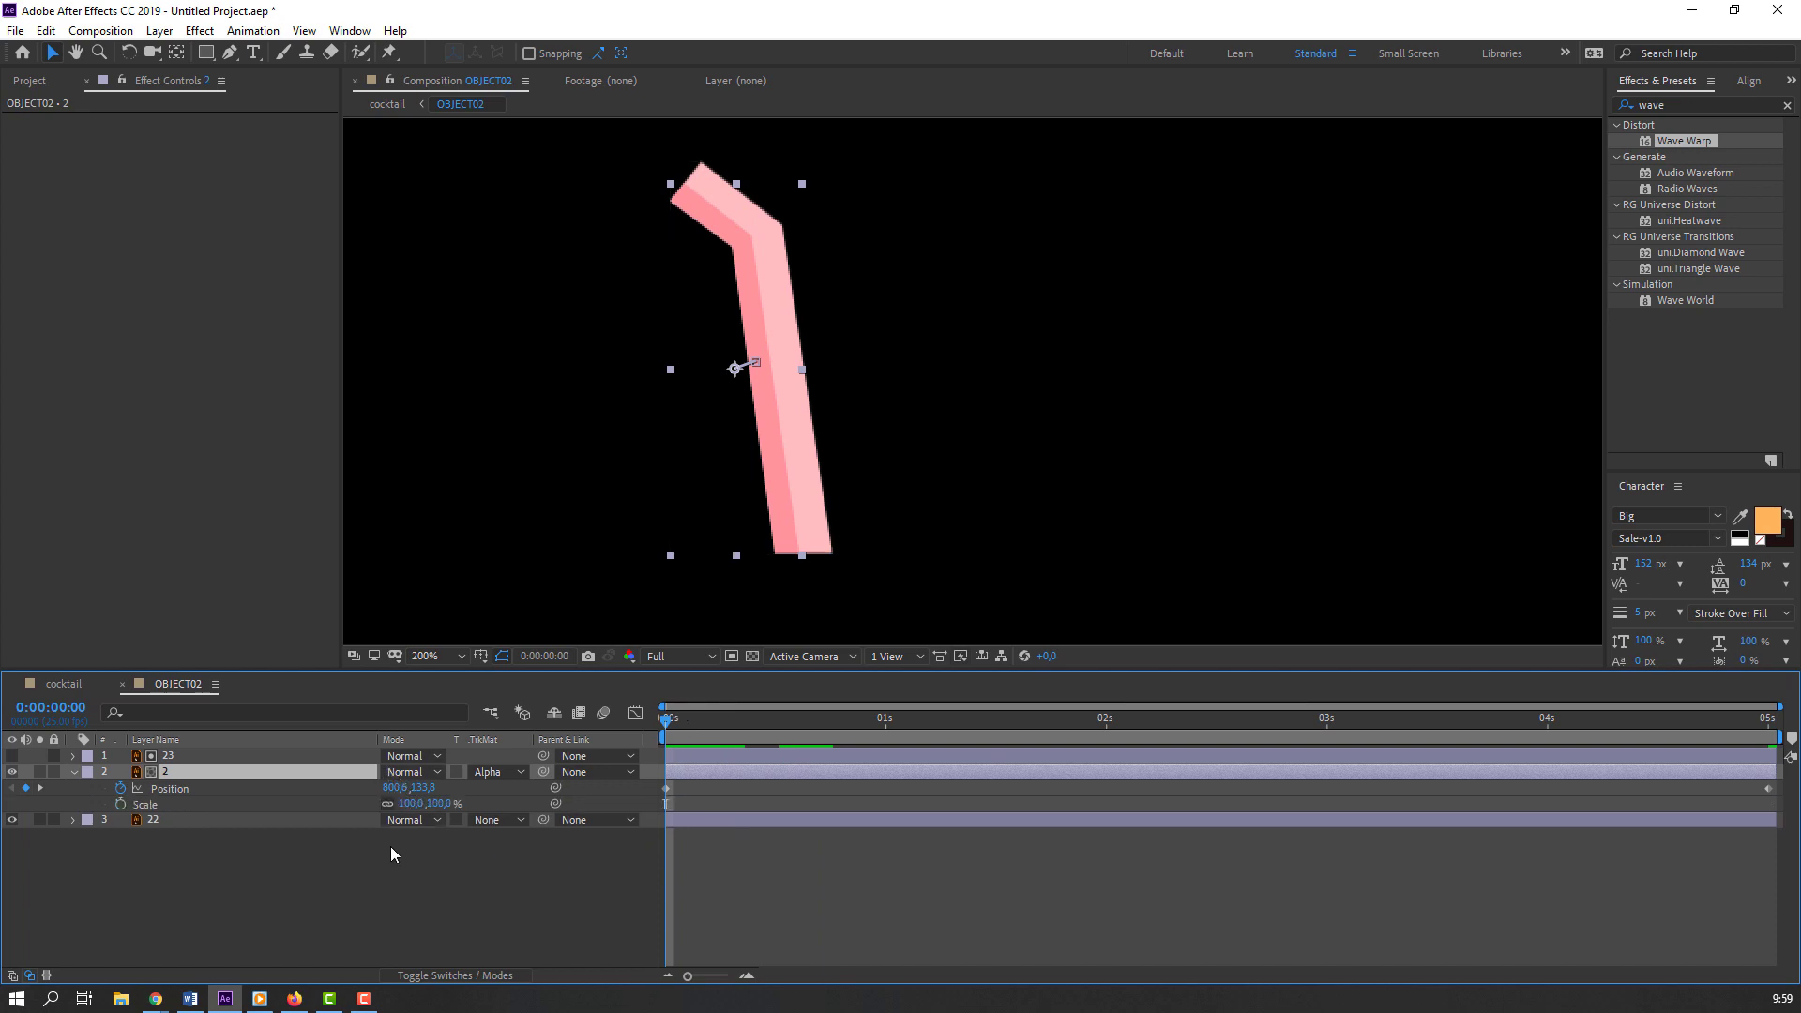
pyautogui.click(121, 804)
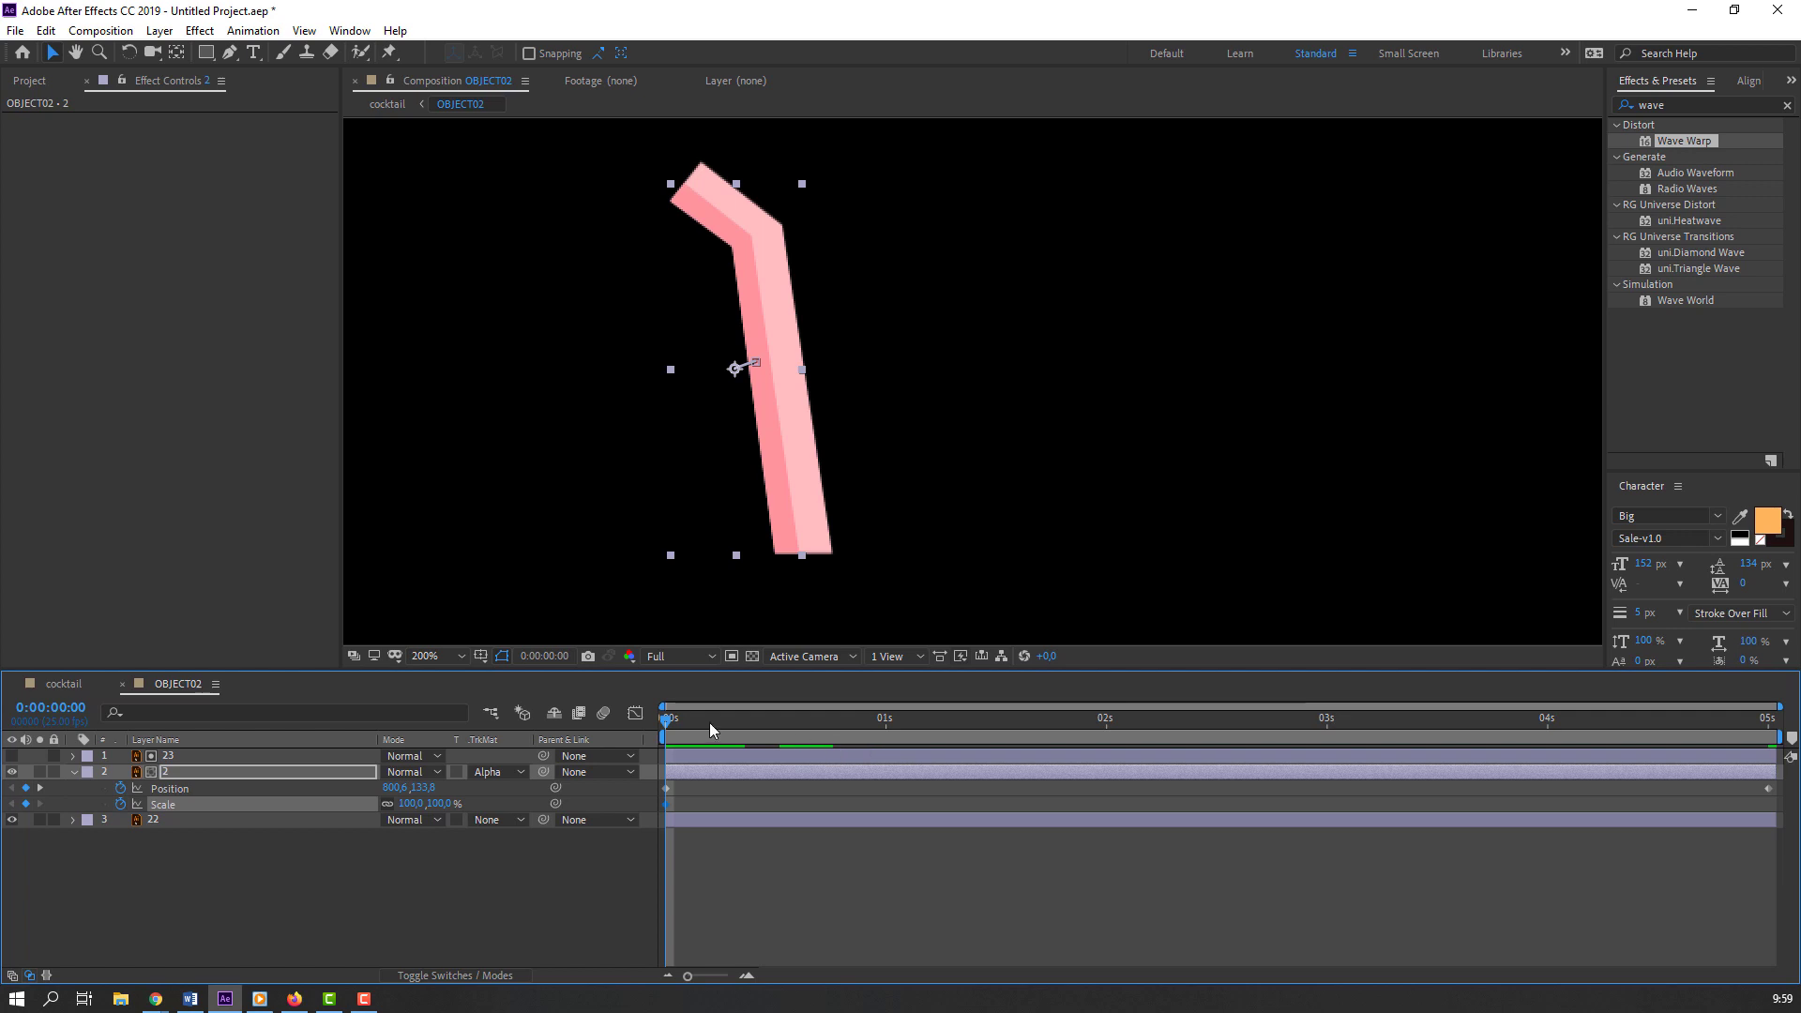
pyautogui.press('End')
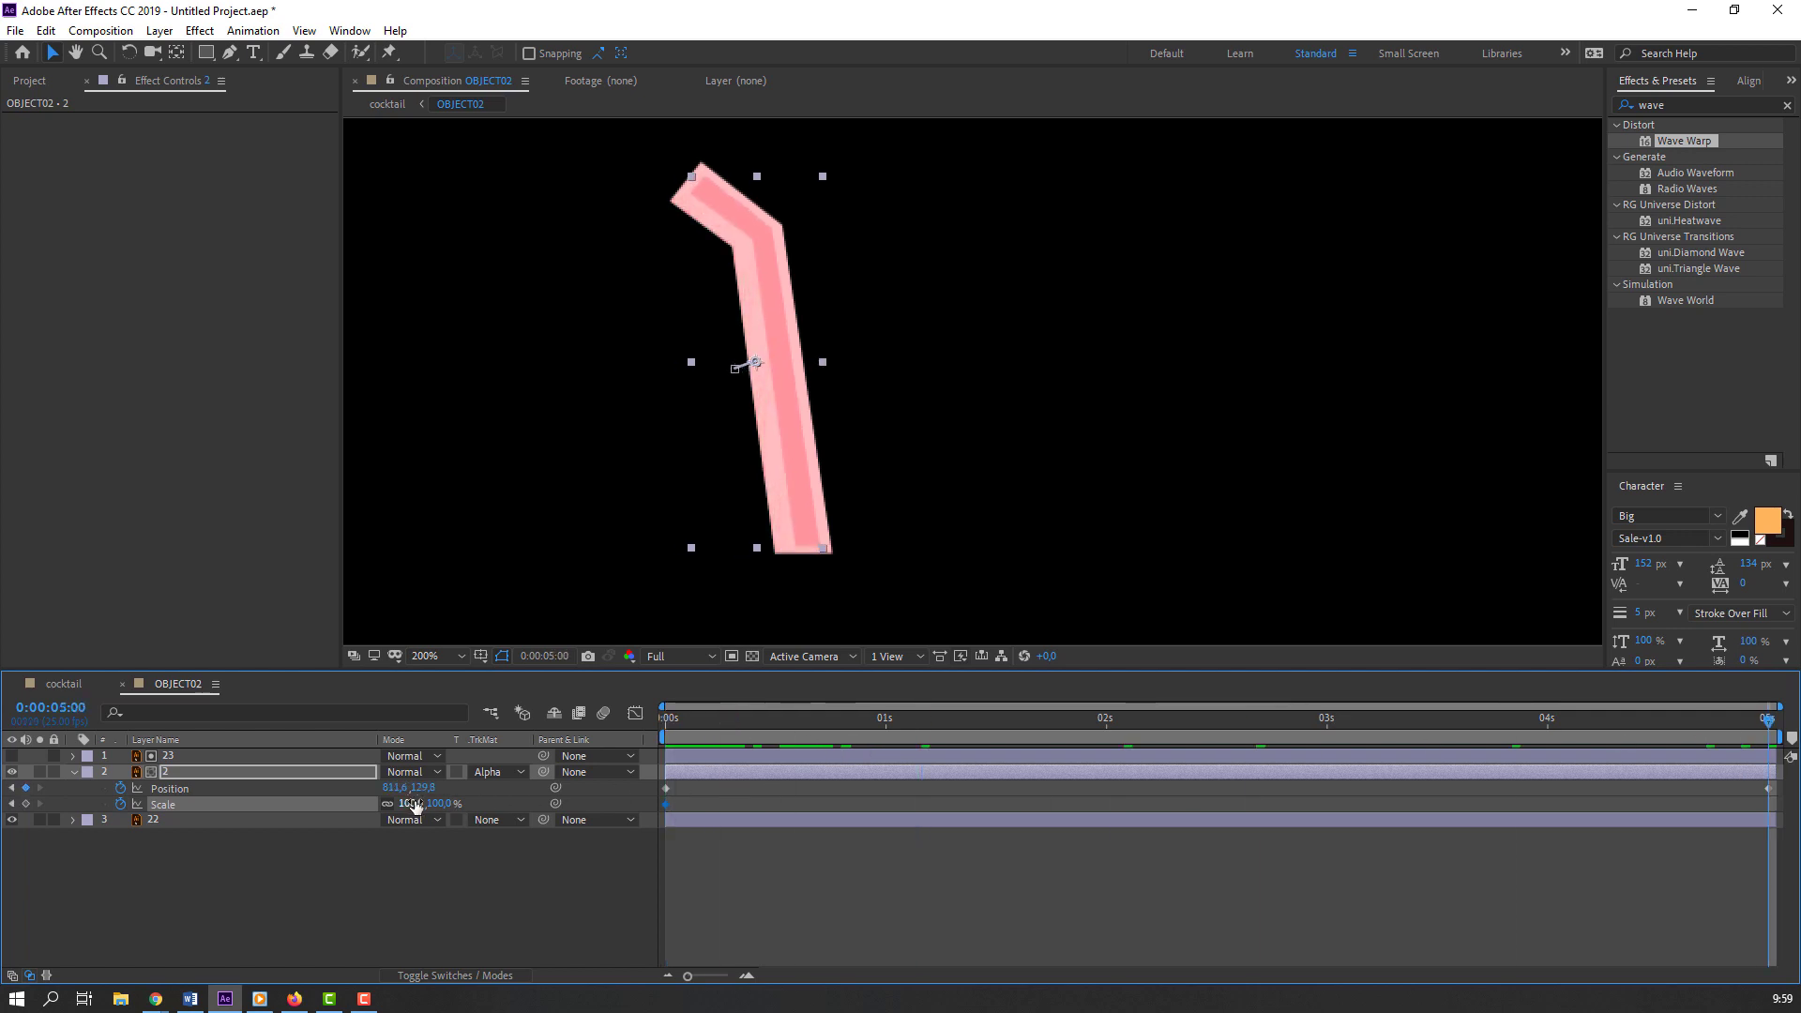
pyautogui.moveTo(416, 807); pyautogui.dragTo(427, 804)
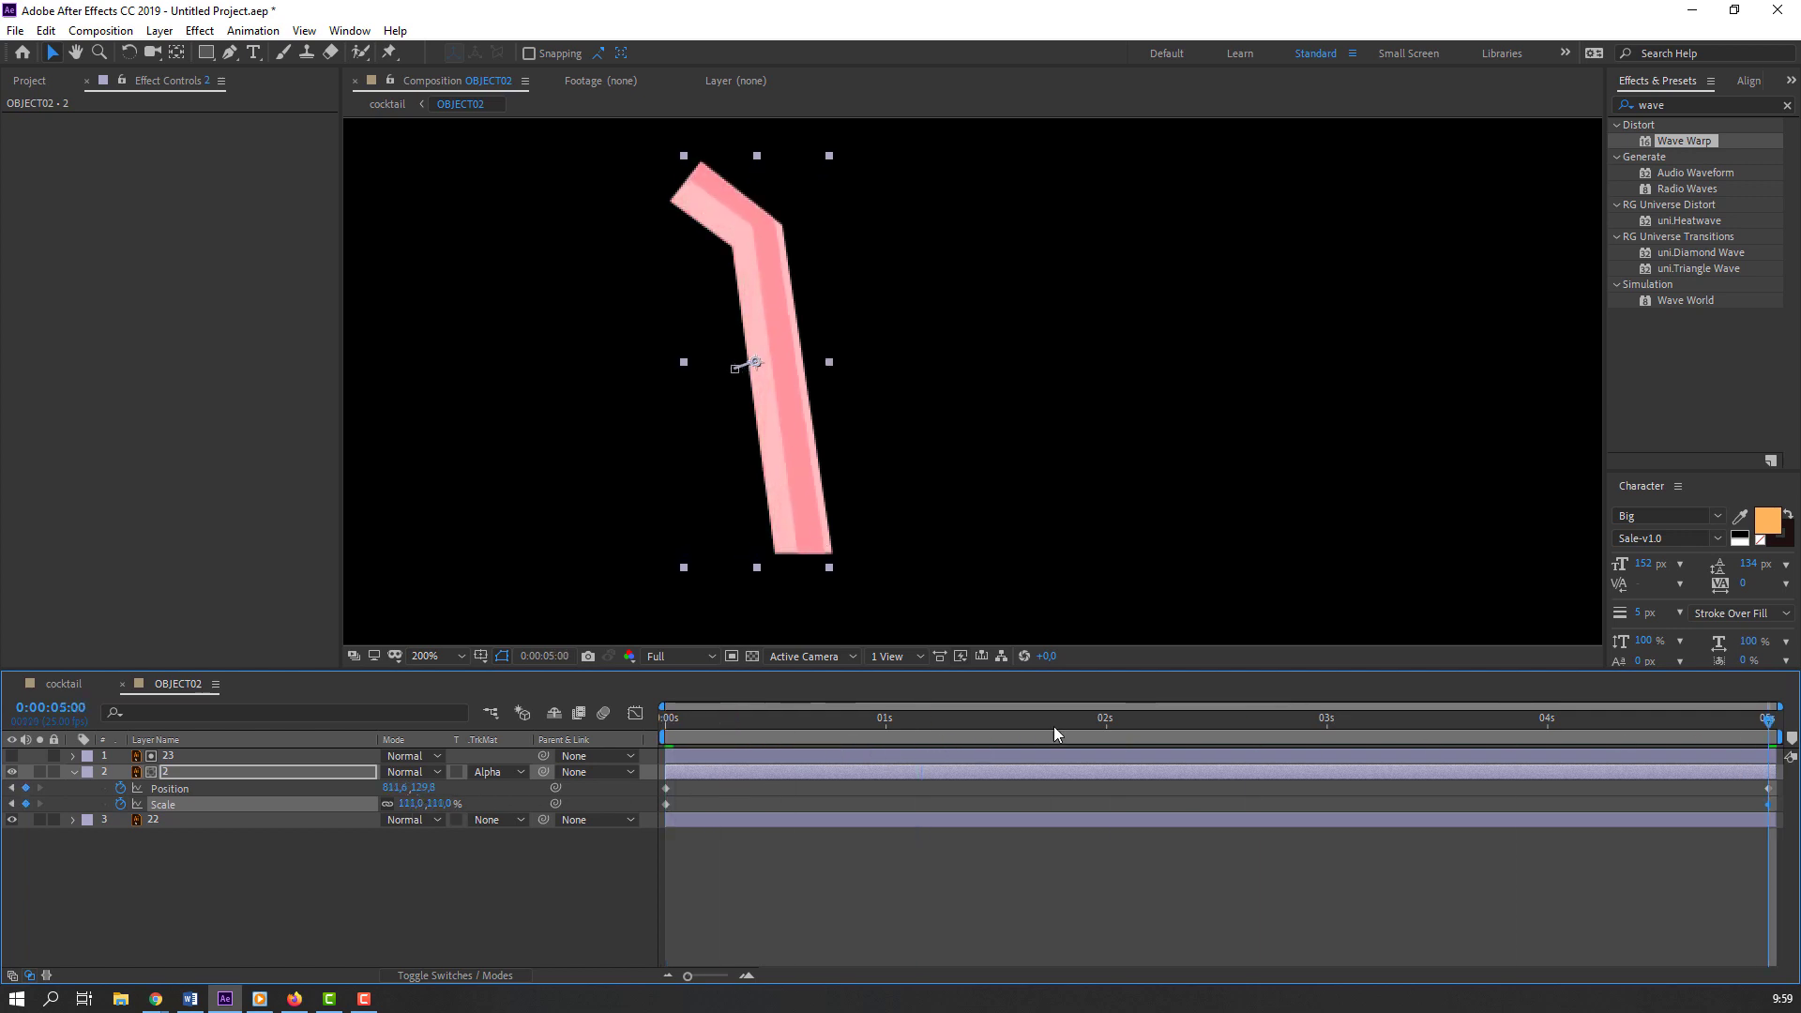
# Step: Refine the straw's 5-second Position, then preview the animation from 3:13
pyautogui.click(491, 865)
pyautogui.click(392, 786)
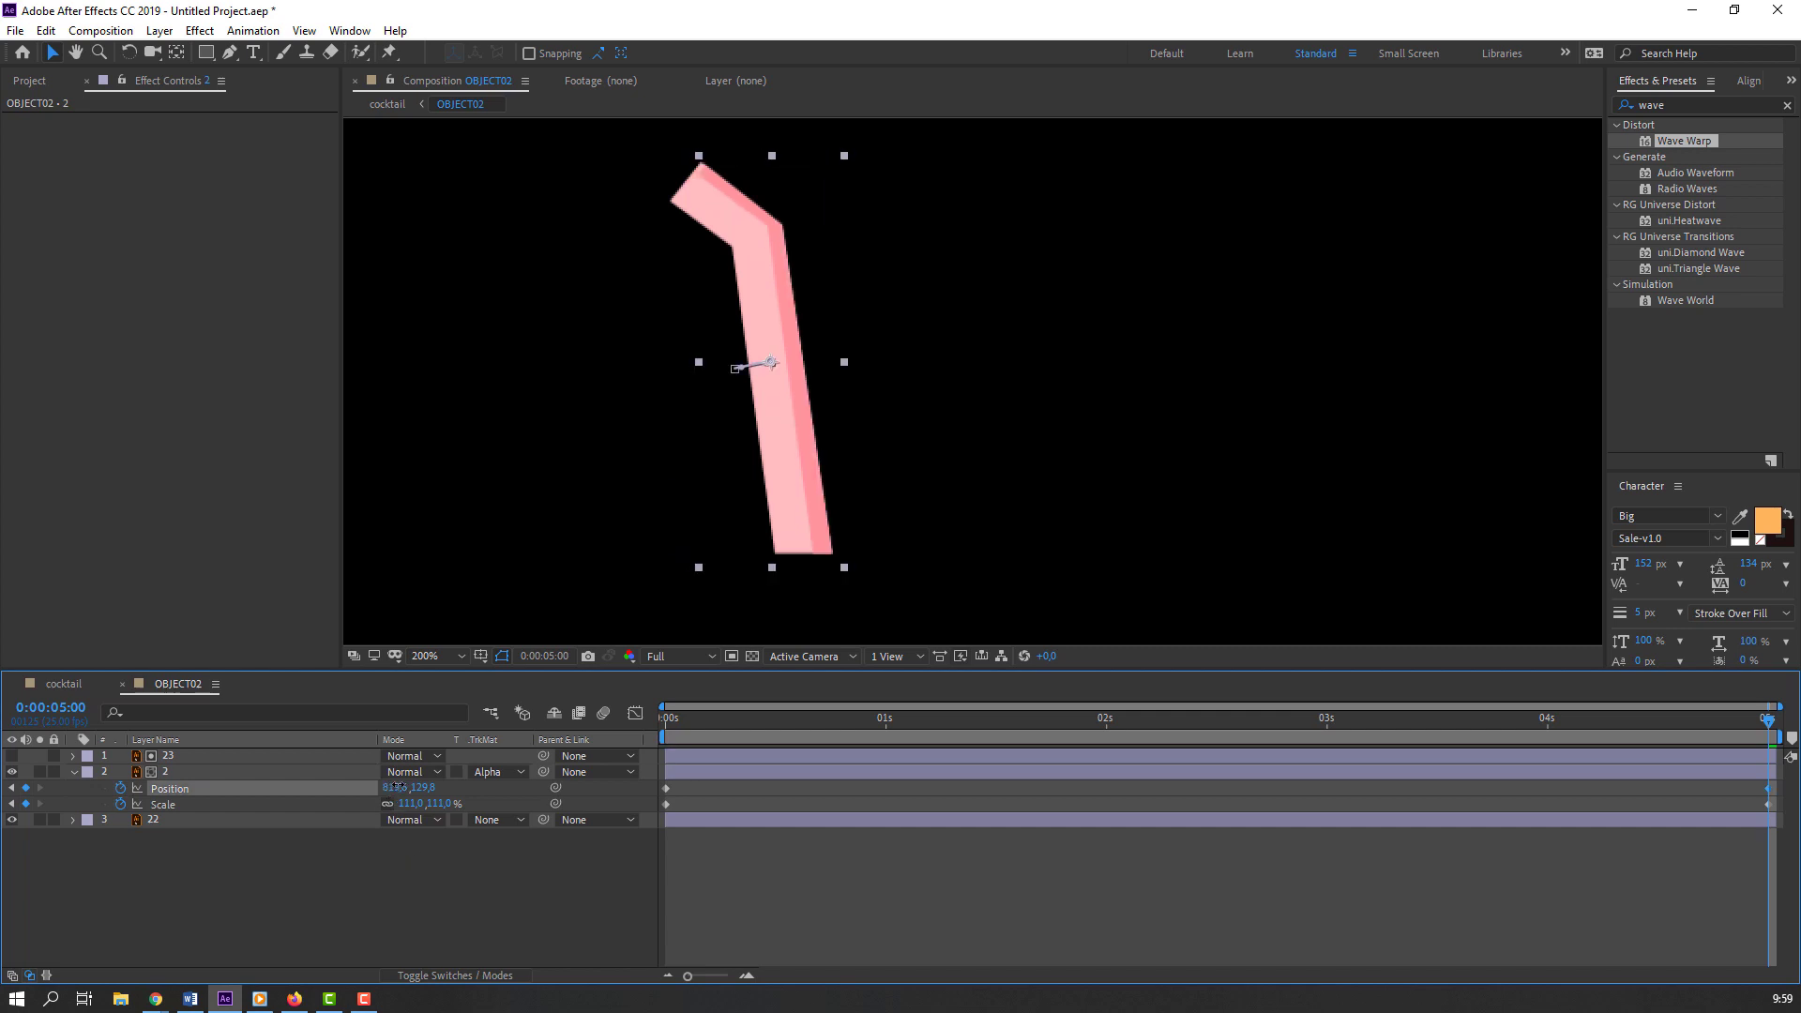
pyautogui.moveTo(398, 787)
pyautogui.mouseDown()
pyautogui.moveTo(429, 788)
pyautogui.moveTo(417, 804)
pyautogui.moveTo(387, 789)
pyautogui.mouseUp()
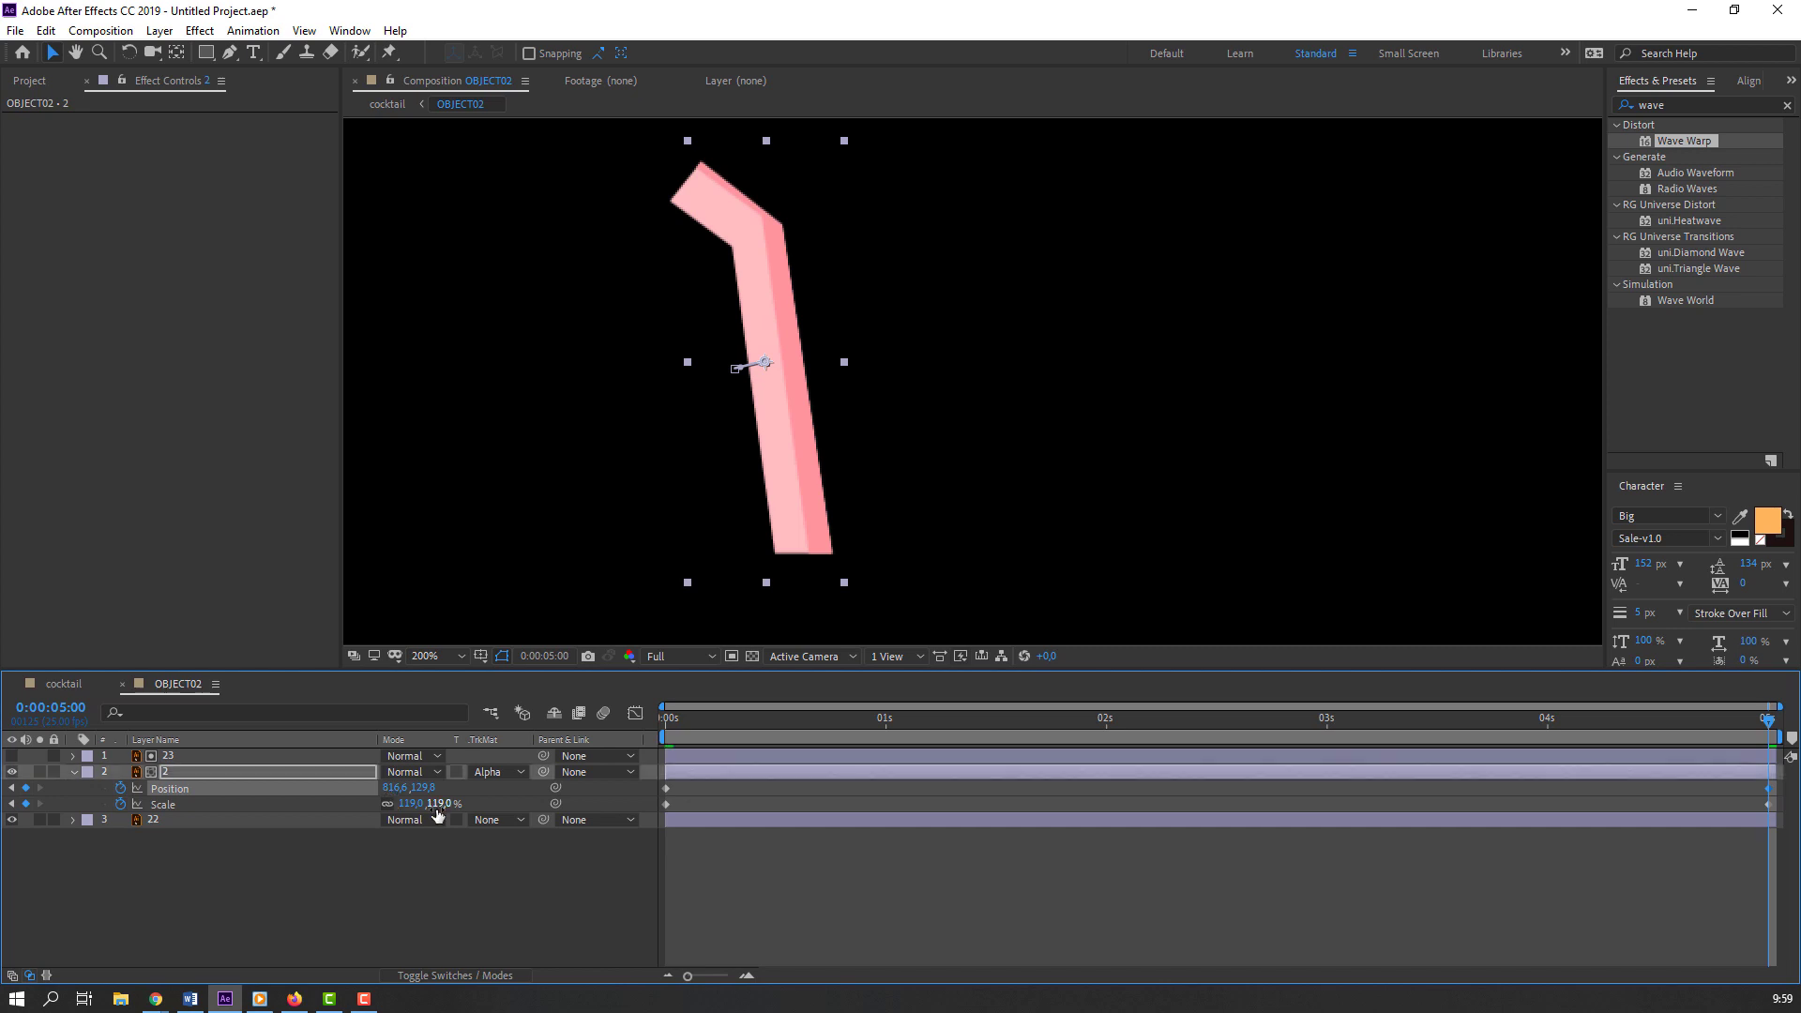
pyautogui.click(1442, 719)
pyautogui.press('space')
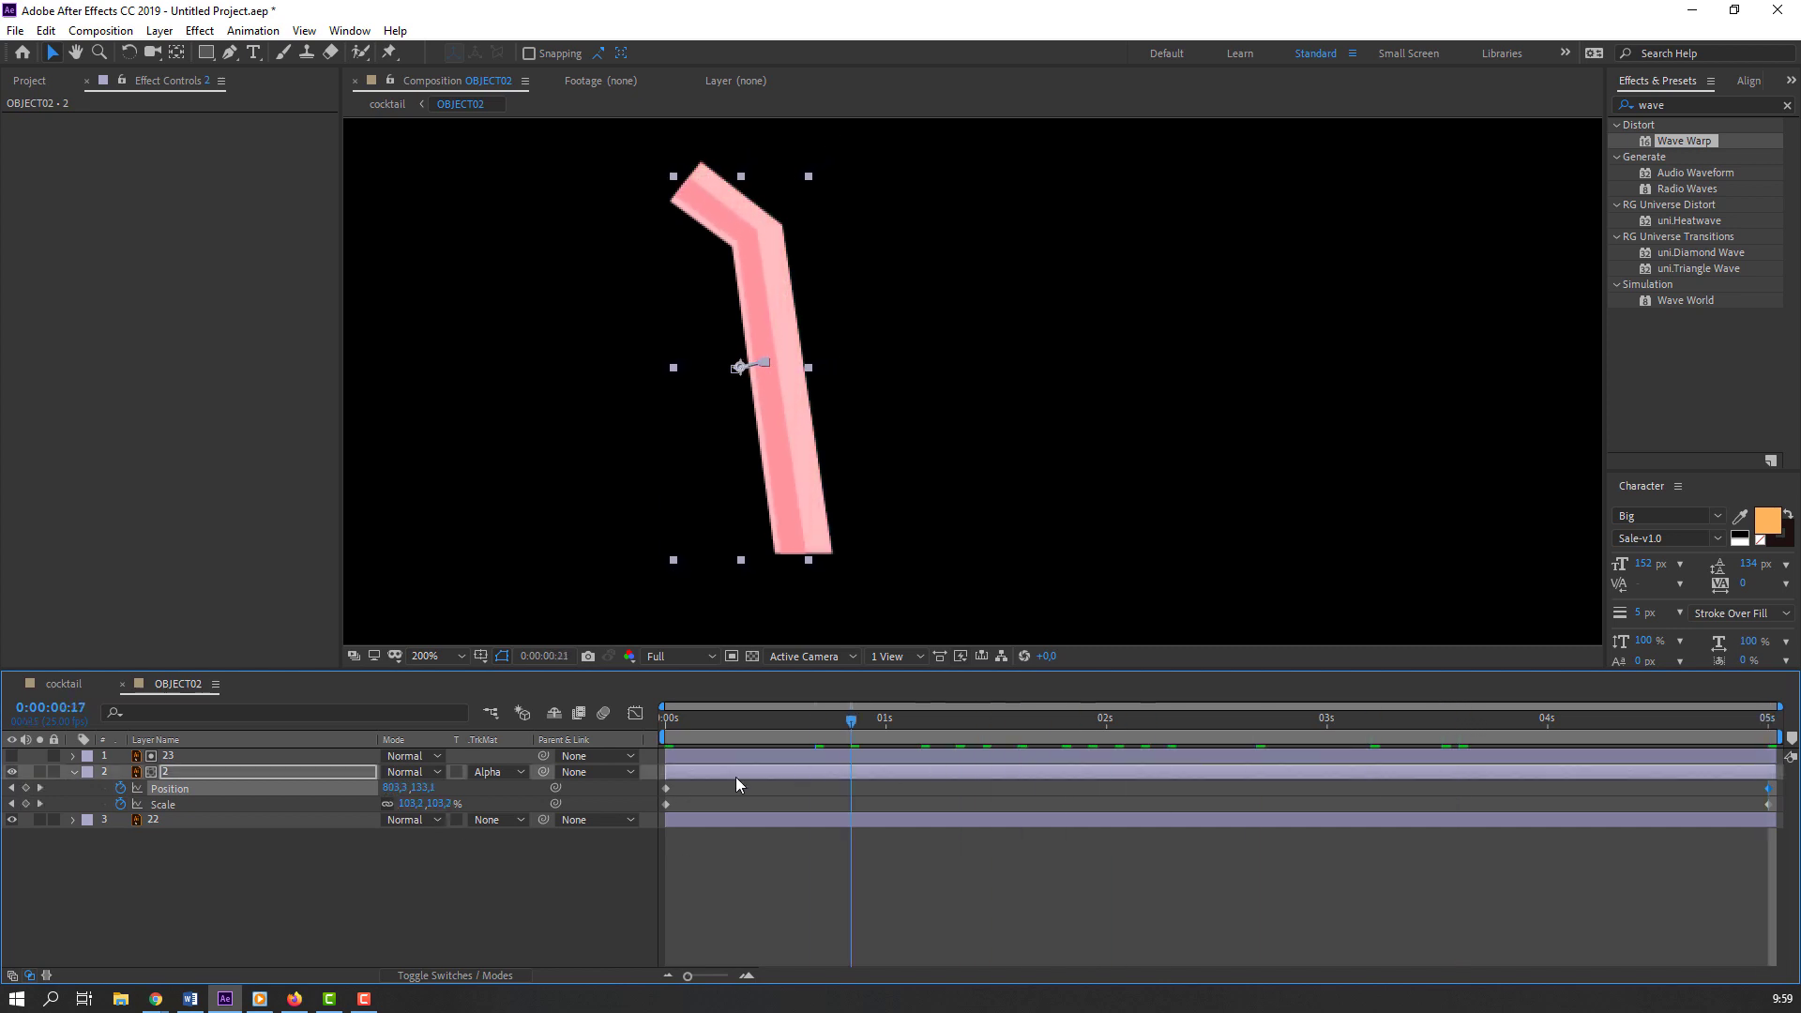
# Step: Preview the straw animation in OBJECT02, checking it at 100% and back at 200% zoom
pyautogui.click(510, 914)
pyautogui.press('space')
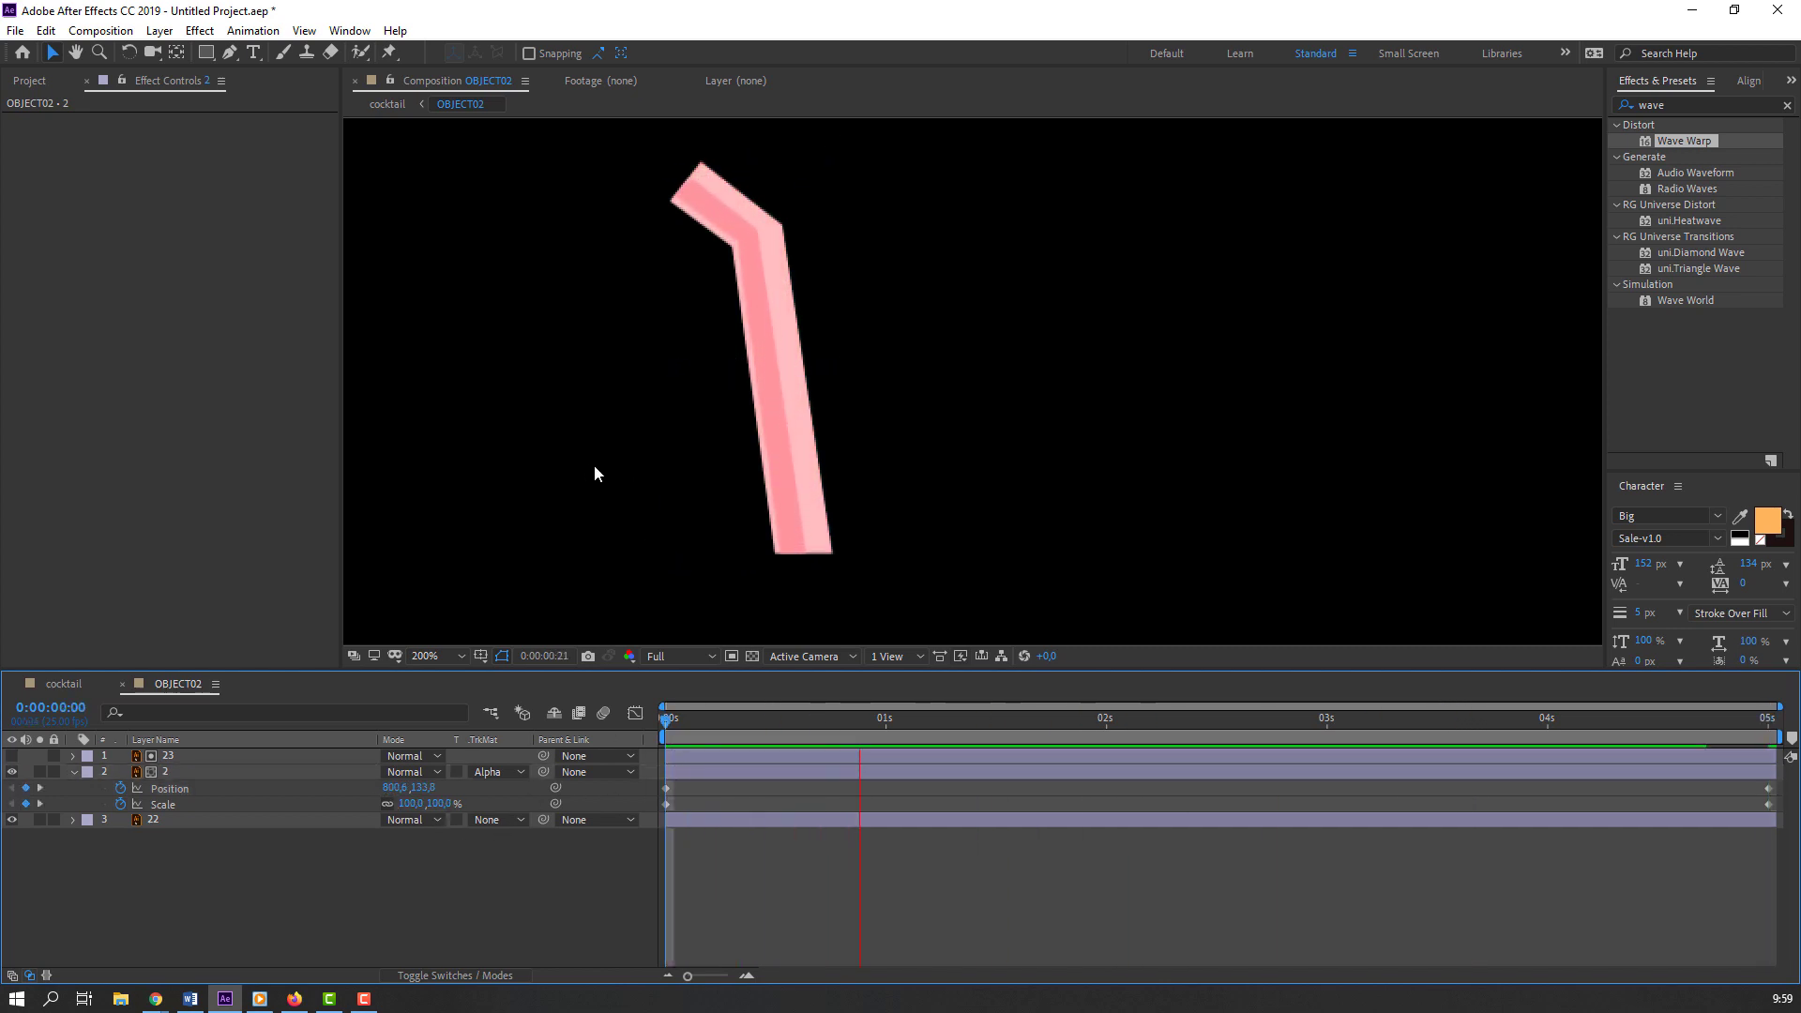
pyautogui.press(',')
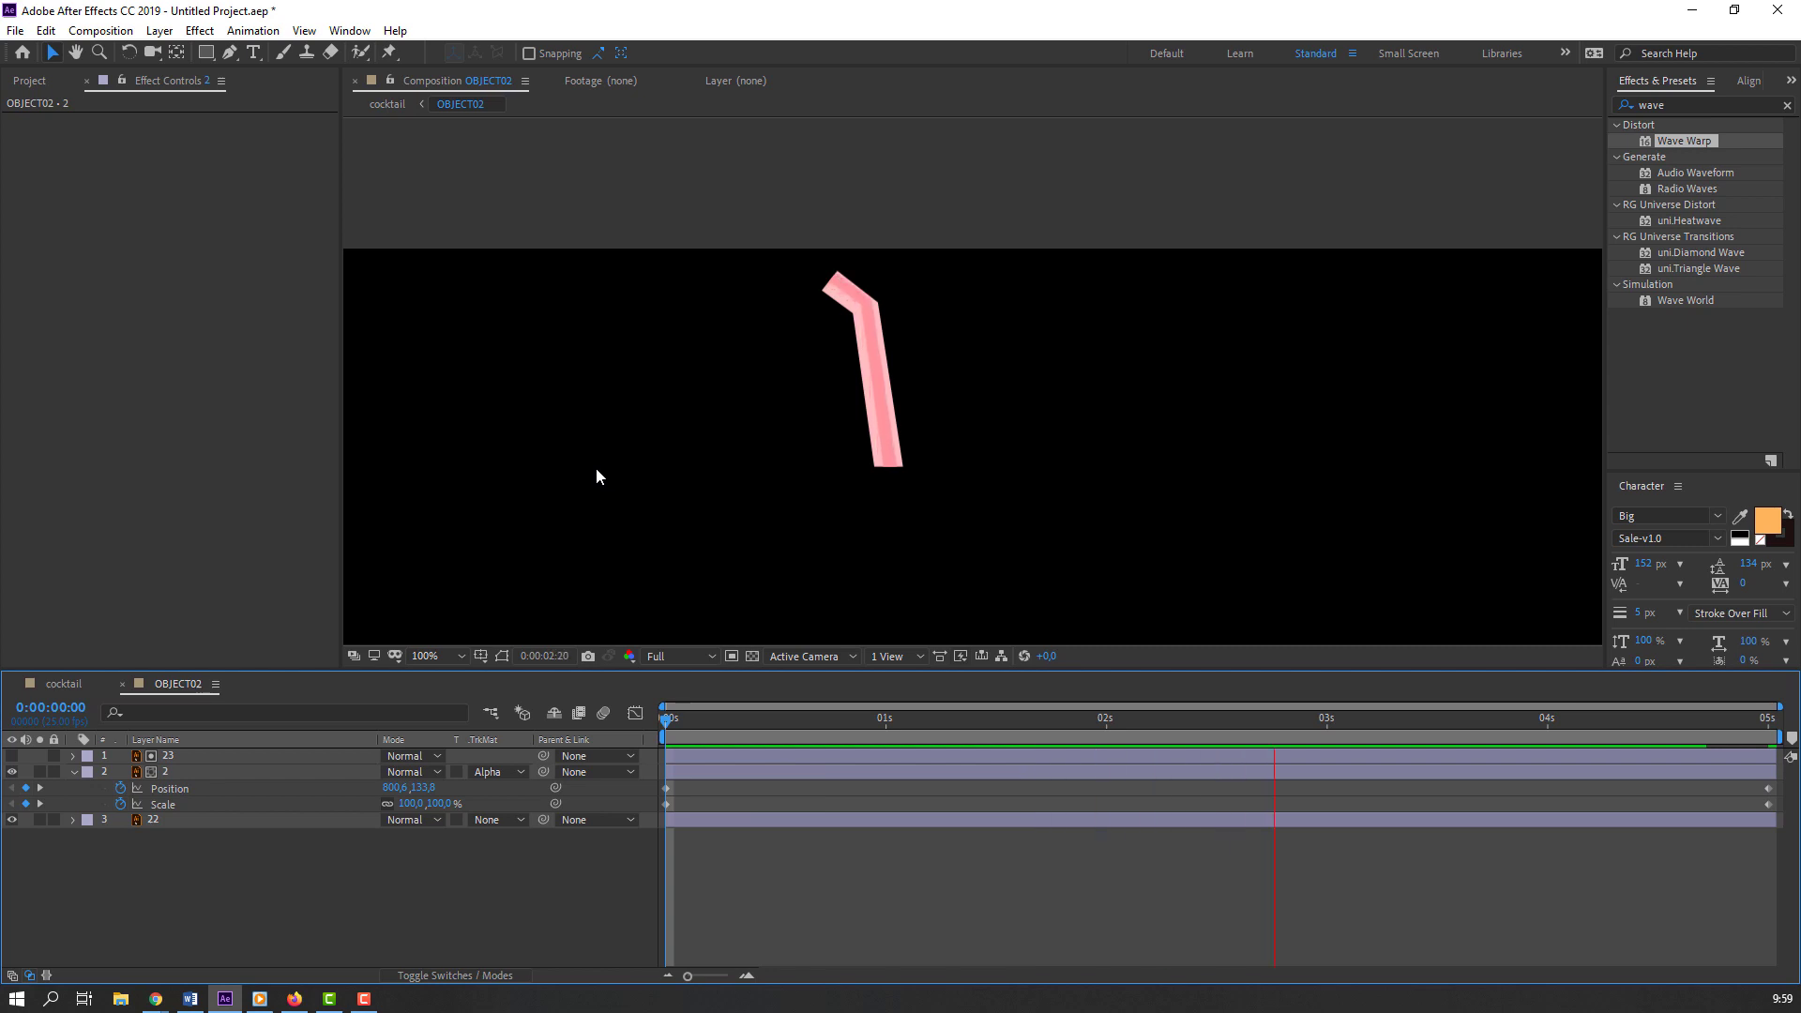
pyautogui.press('space')
pyautogui.press('.')
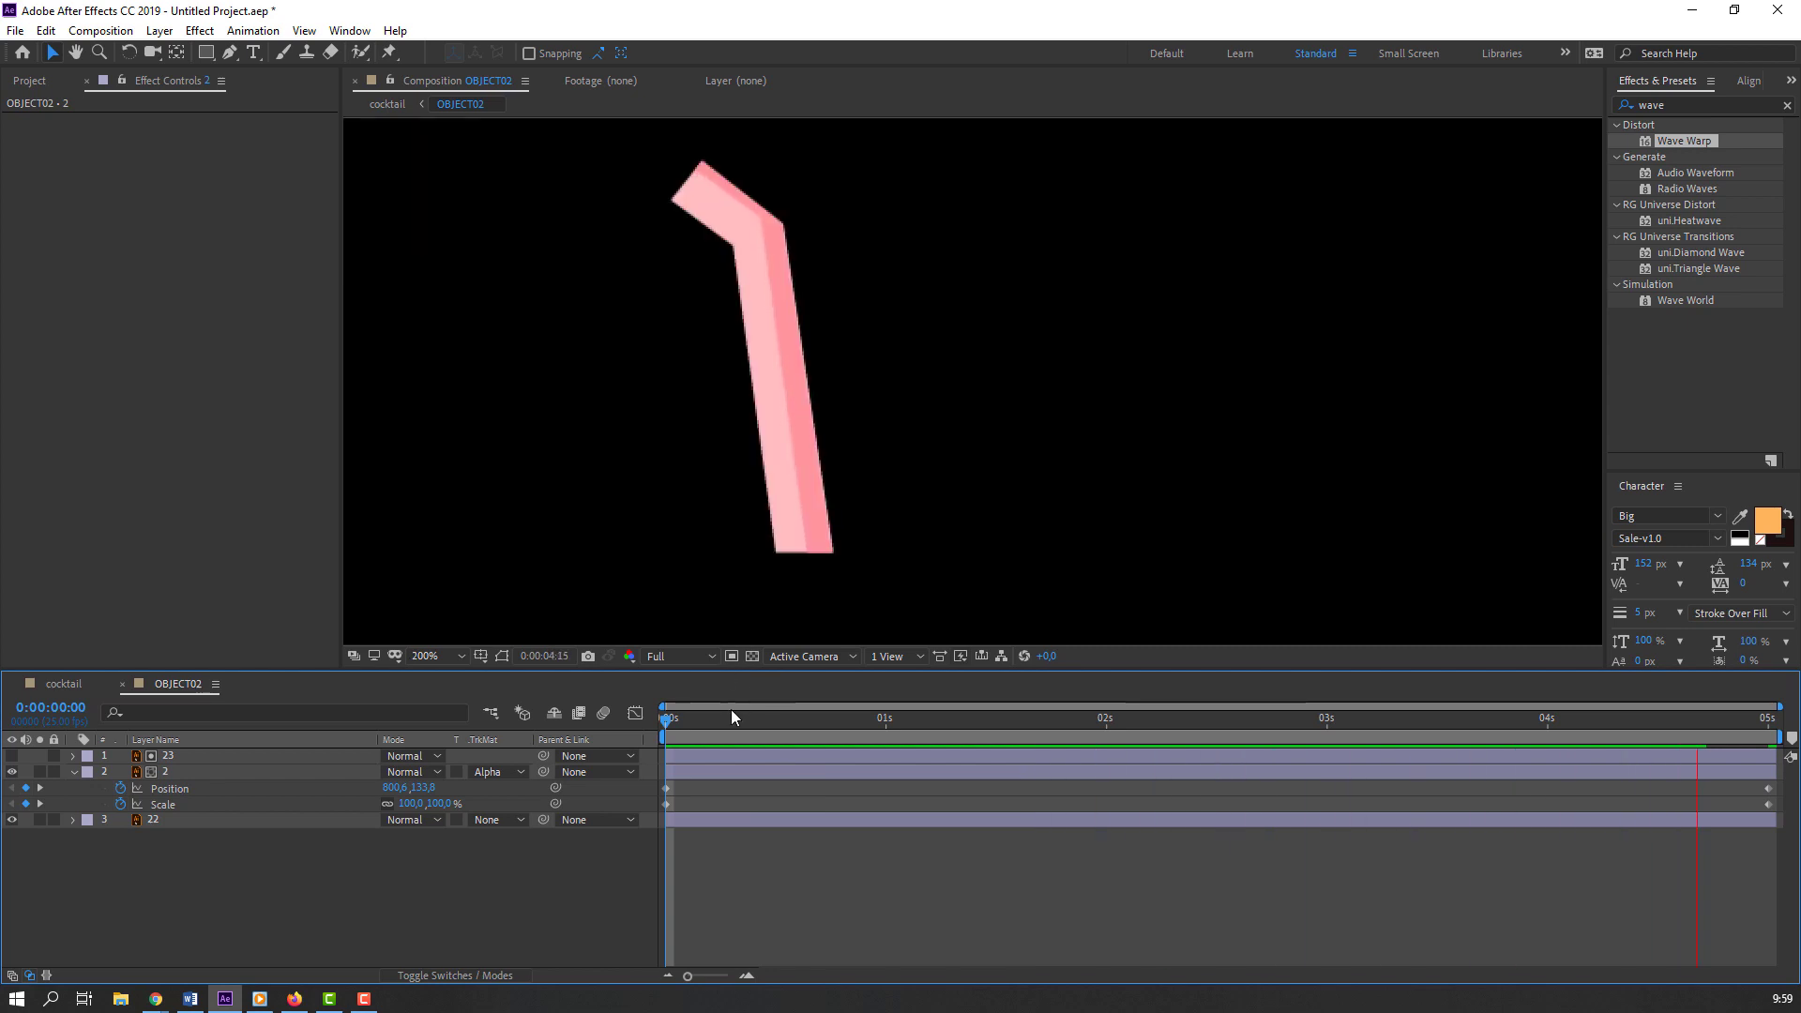
# Step: Close the OBJECT02 tab and preview the full animation in the cocktail composition
pyautogui.click(122, 685)
pyautogui.press('space')
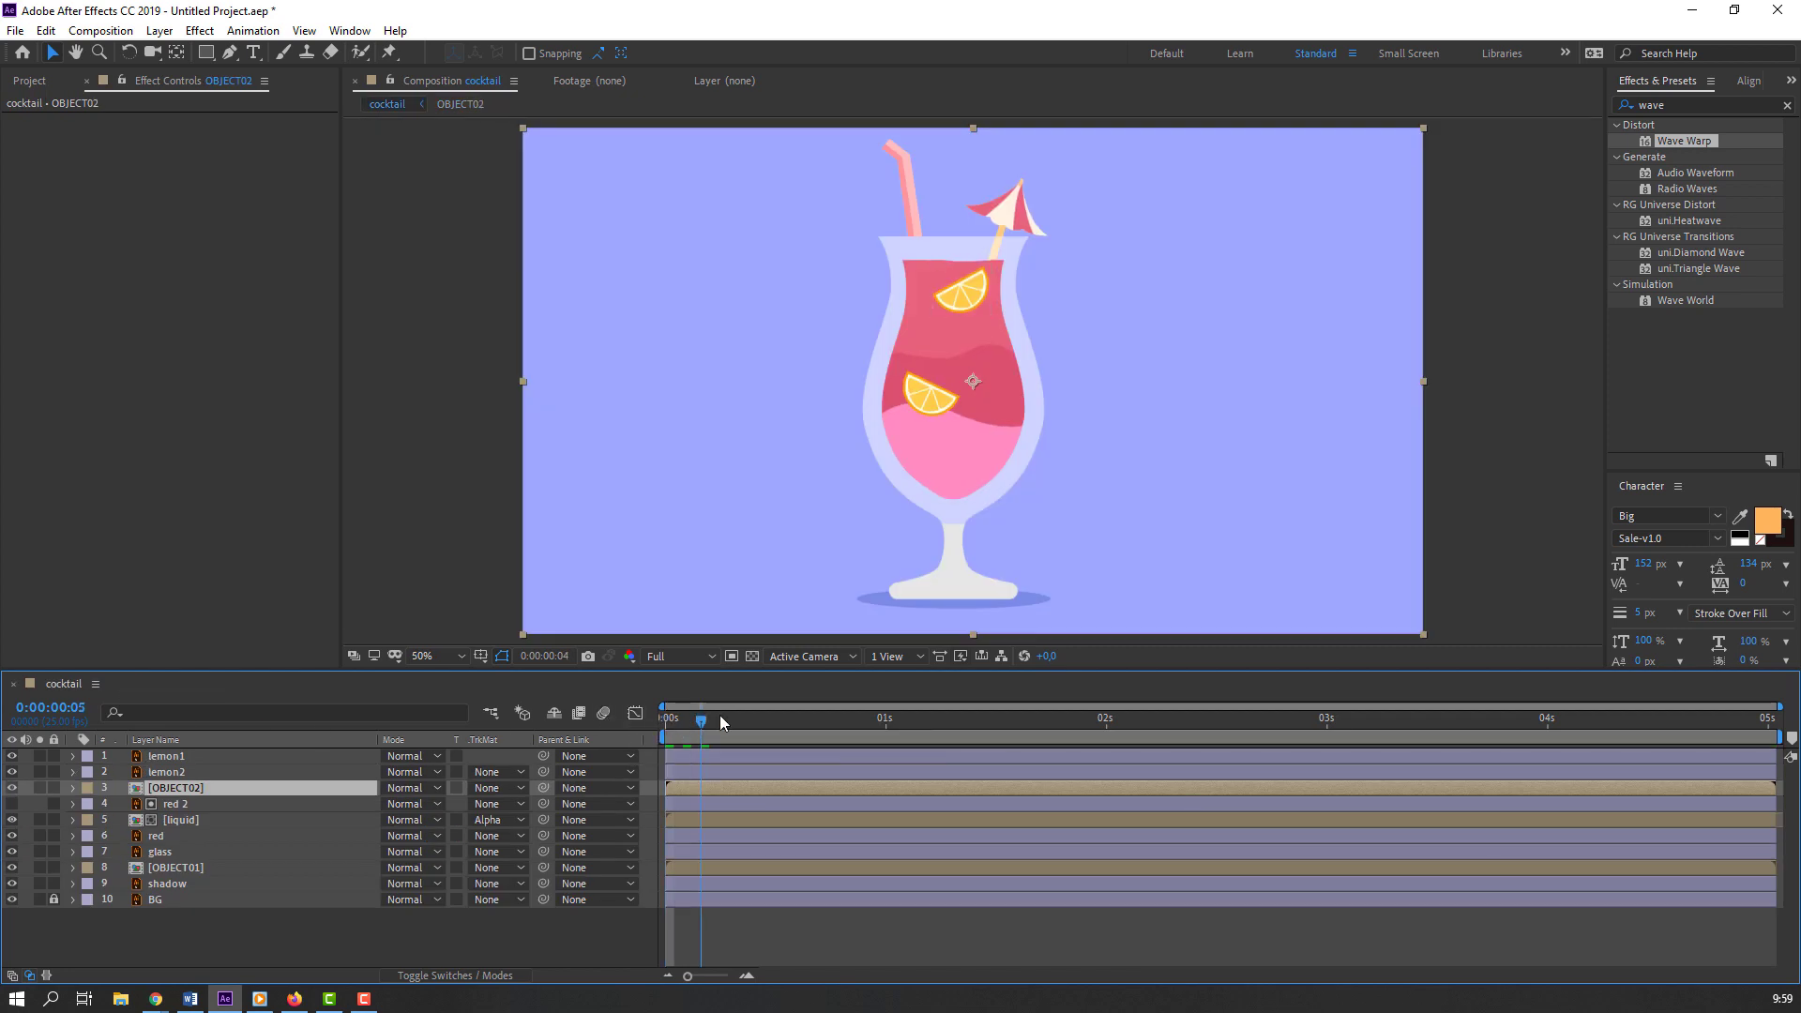
pyautogui.scroll(2, 1017, 198)
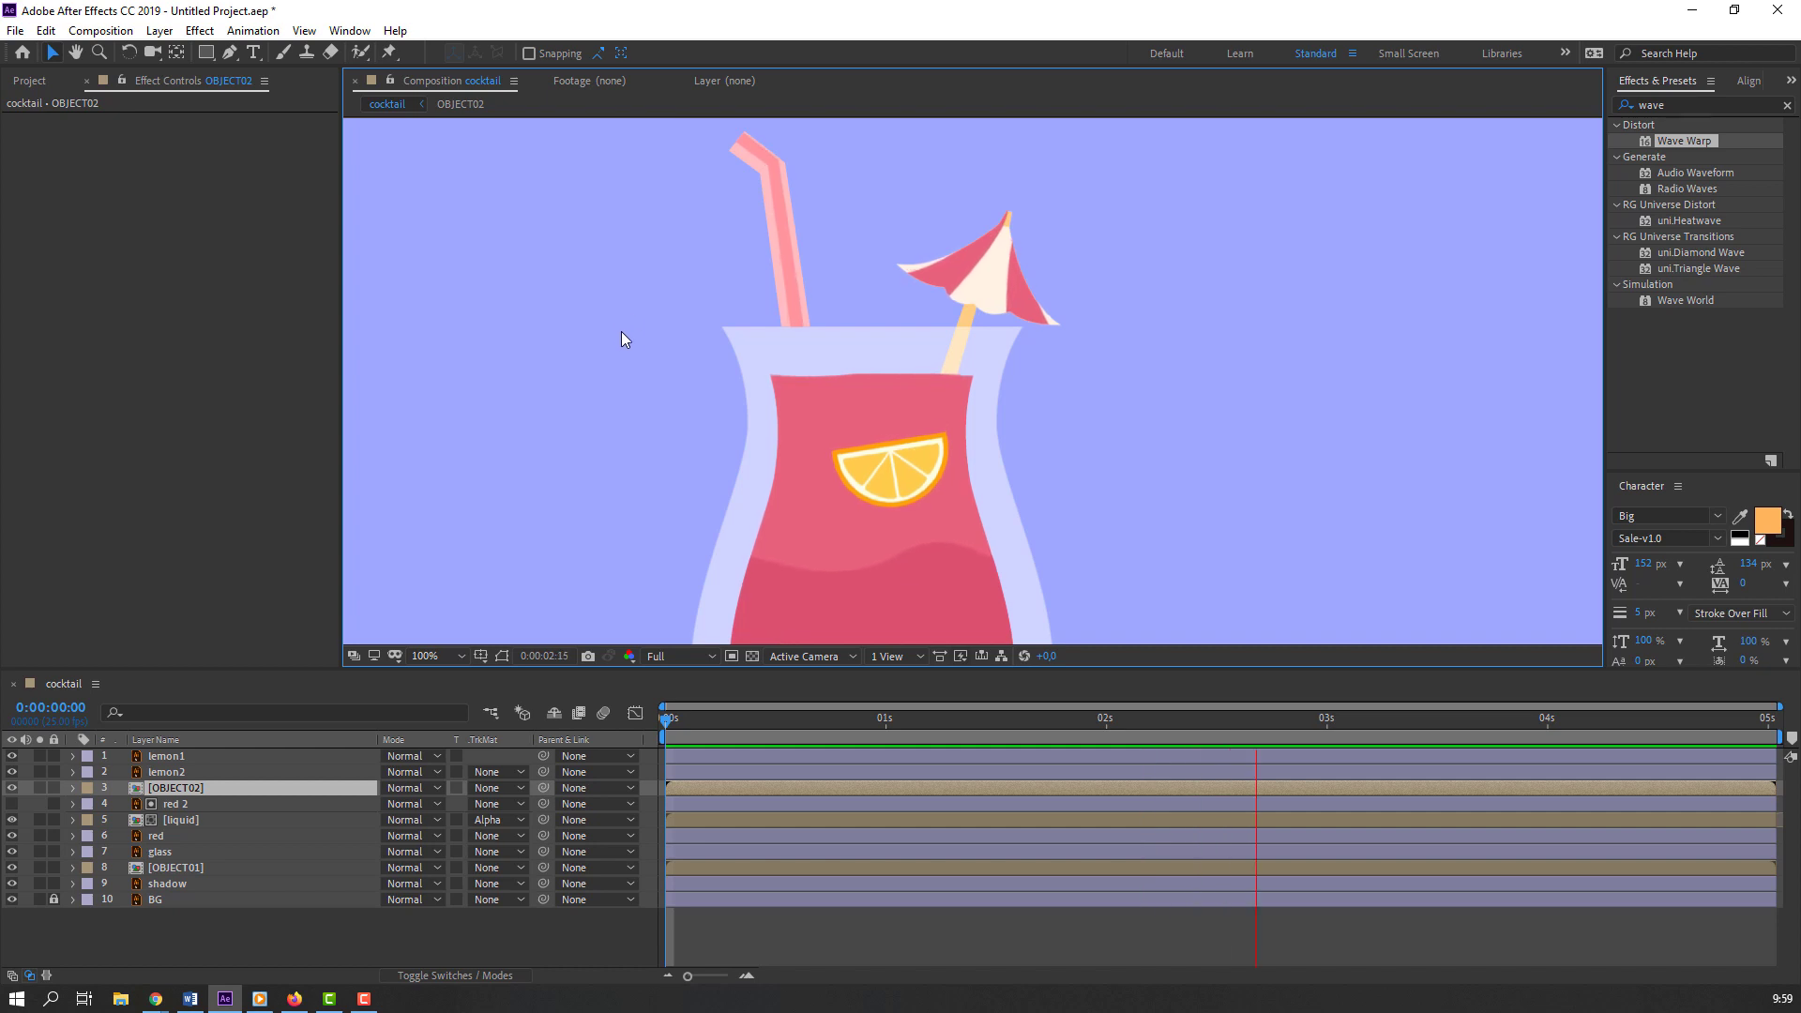
pyautogui.scroll(-2, 814, 426)
pyautogui.press('space')
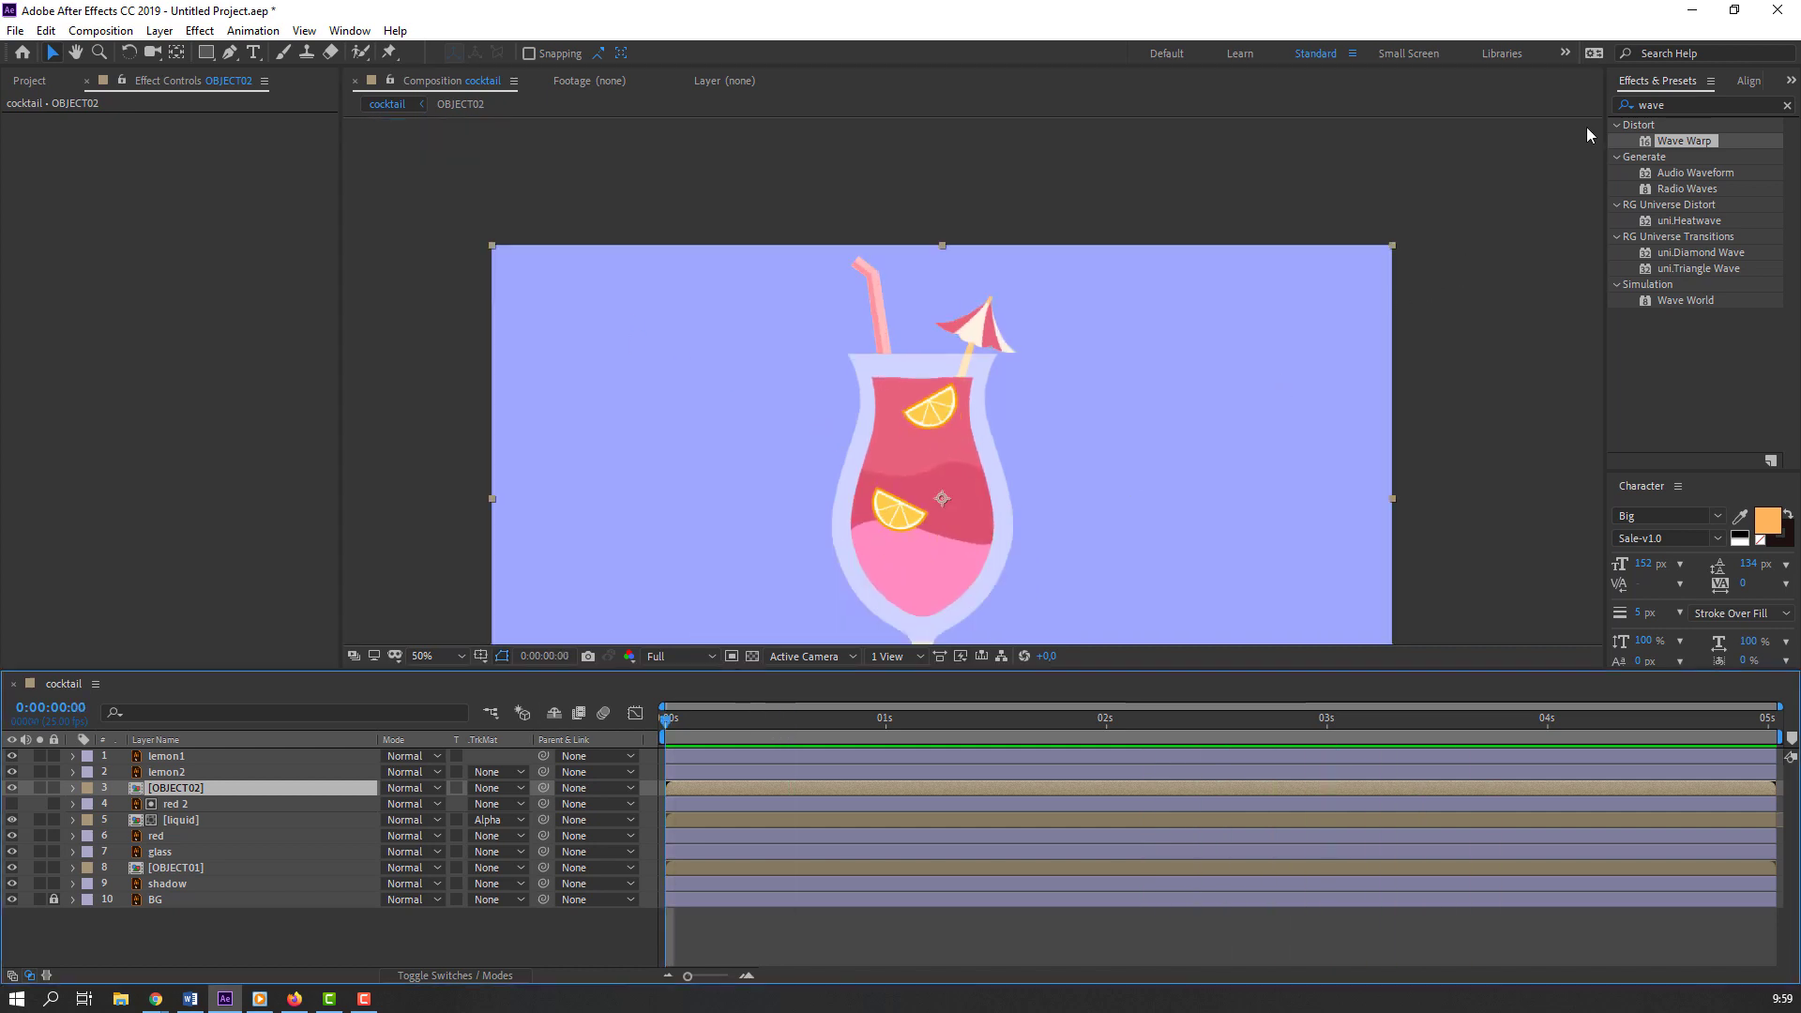
# Step: Apply CC Plastic to the OBJECT02 straw, expand Surface Bump, and preview the shading
pyautogui.click(1687, 106)
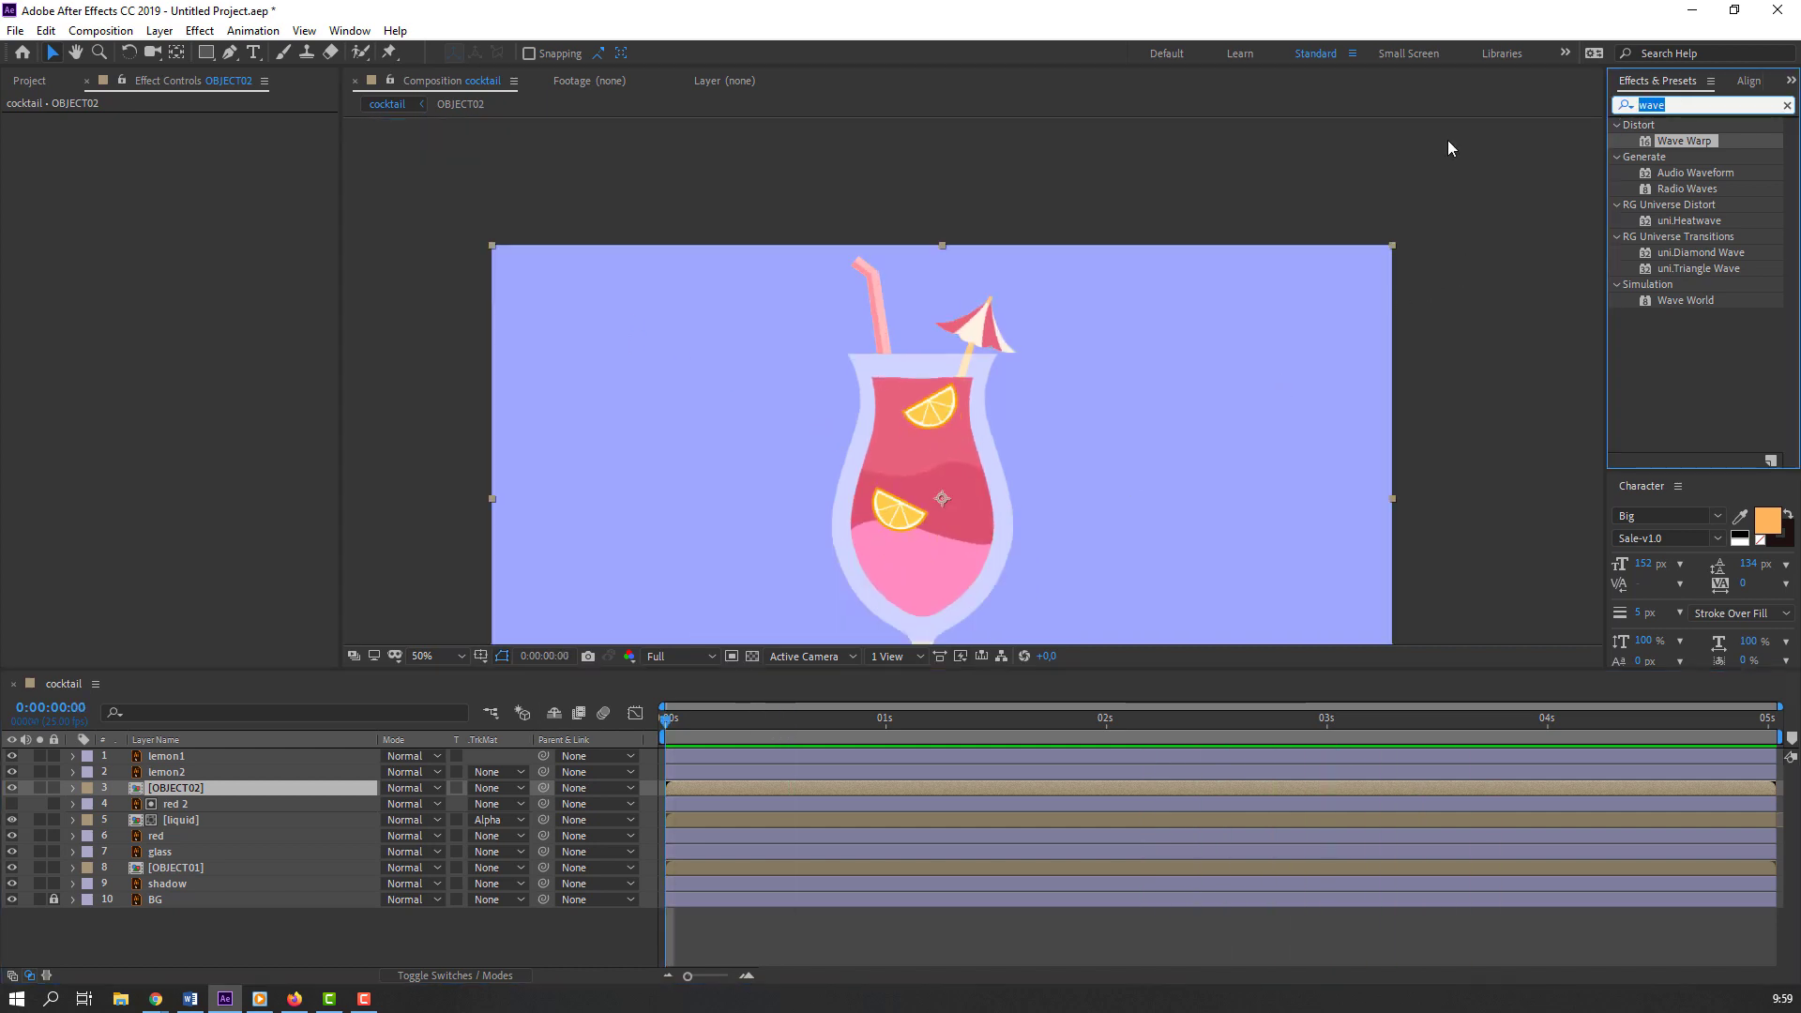
pyautogui.write('cc plasti')
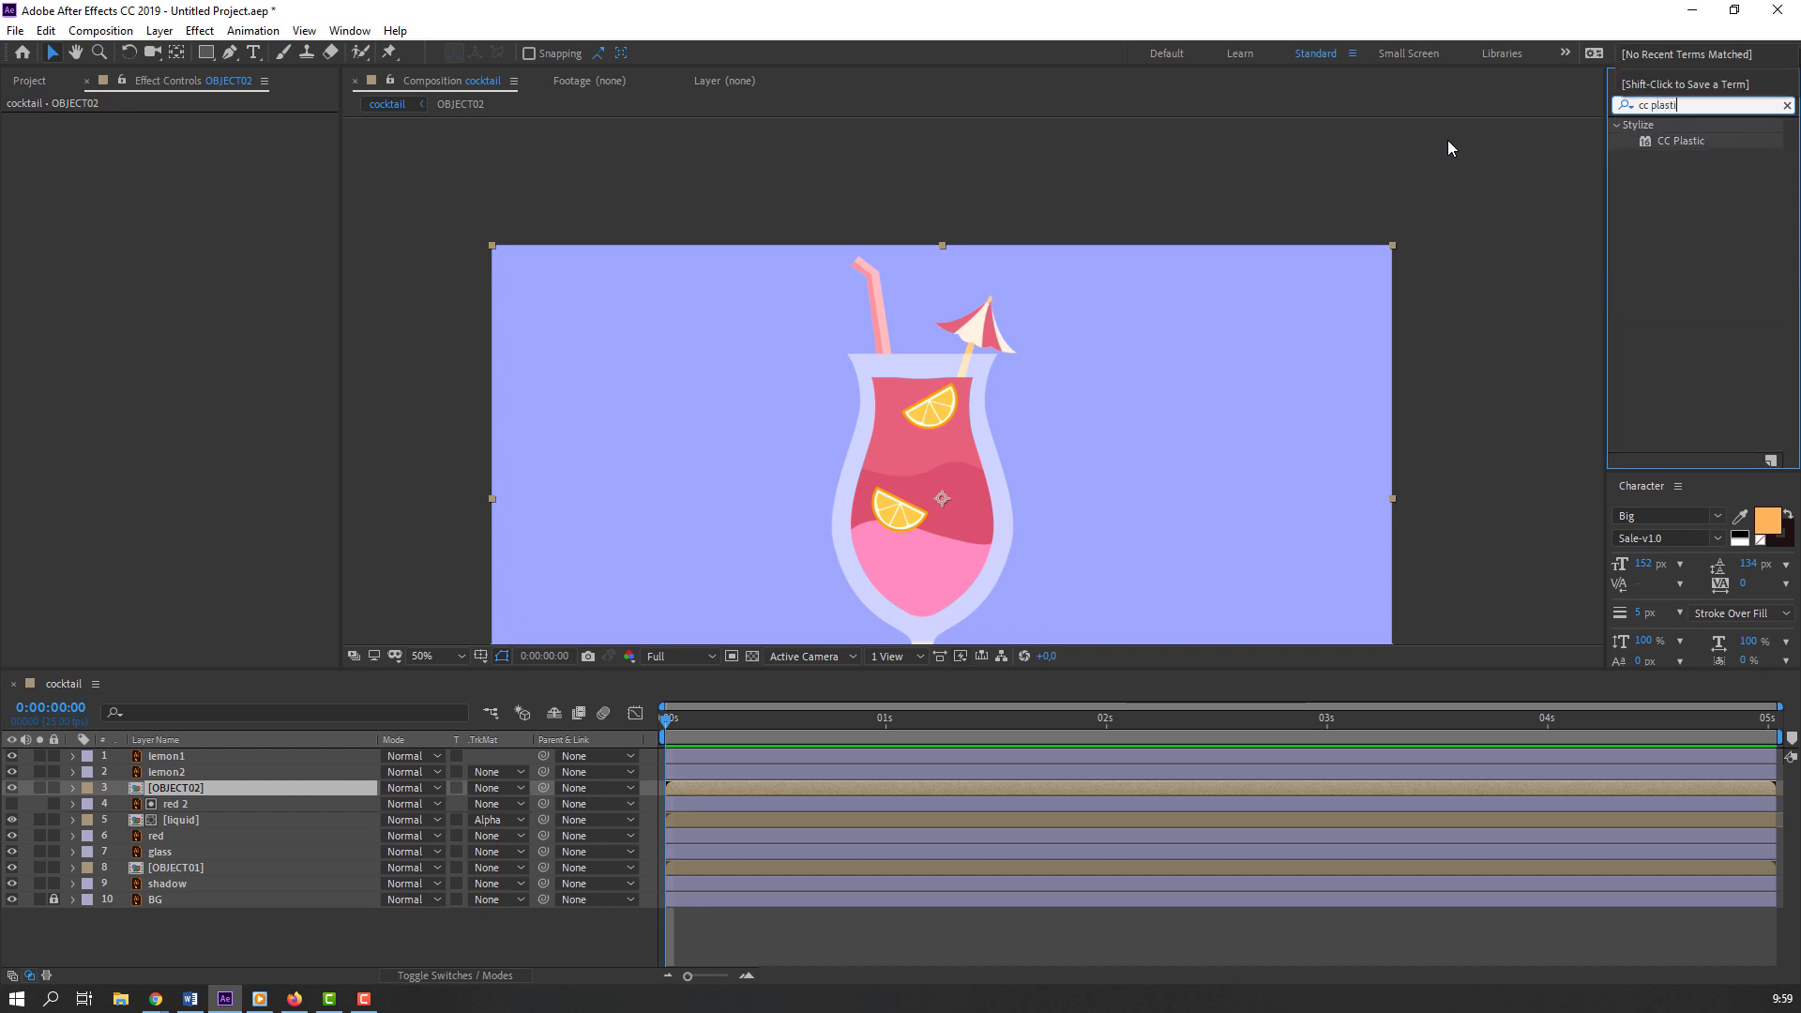
pyautogui.moveTo(1657, 140); pyautogui.dragTo(822, 349)
pyautogui.scroll(4, 822, 349)
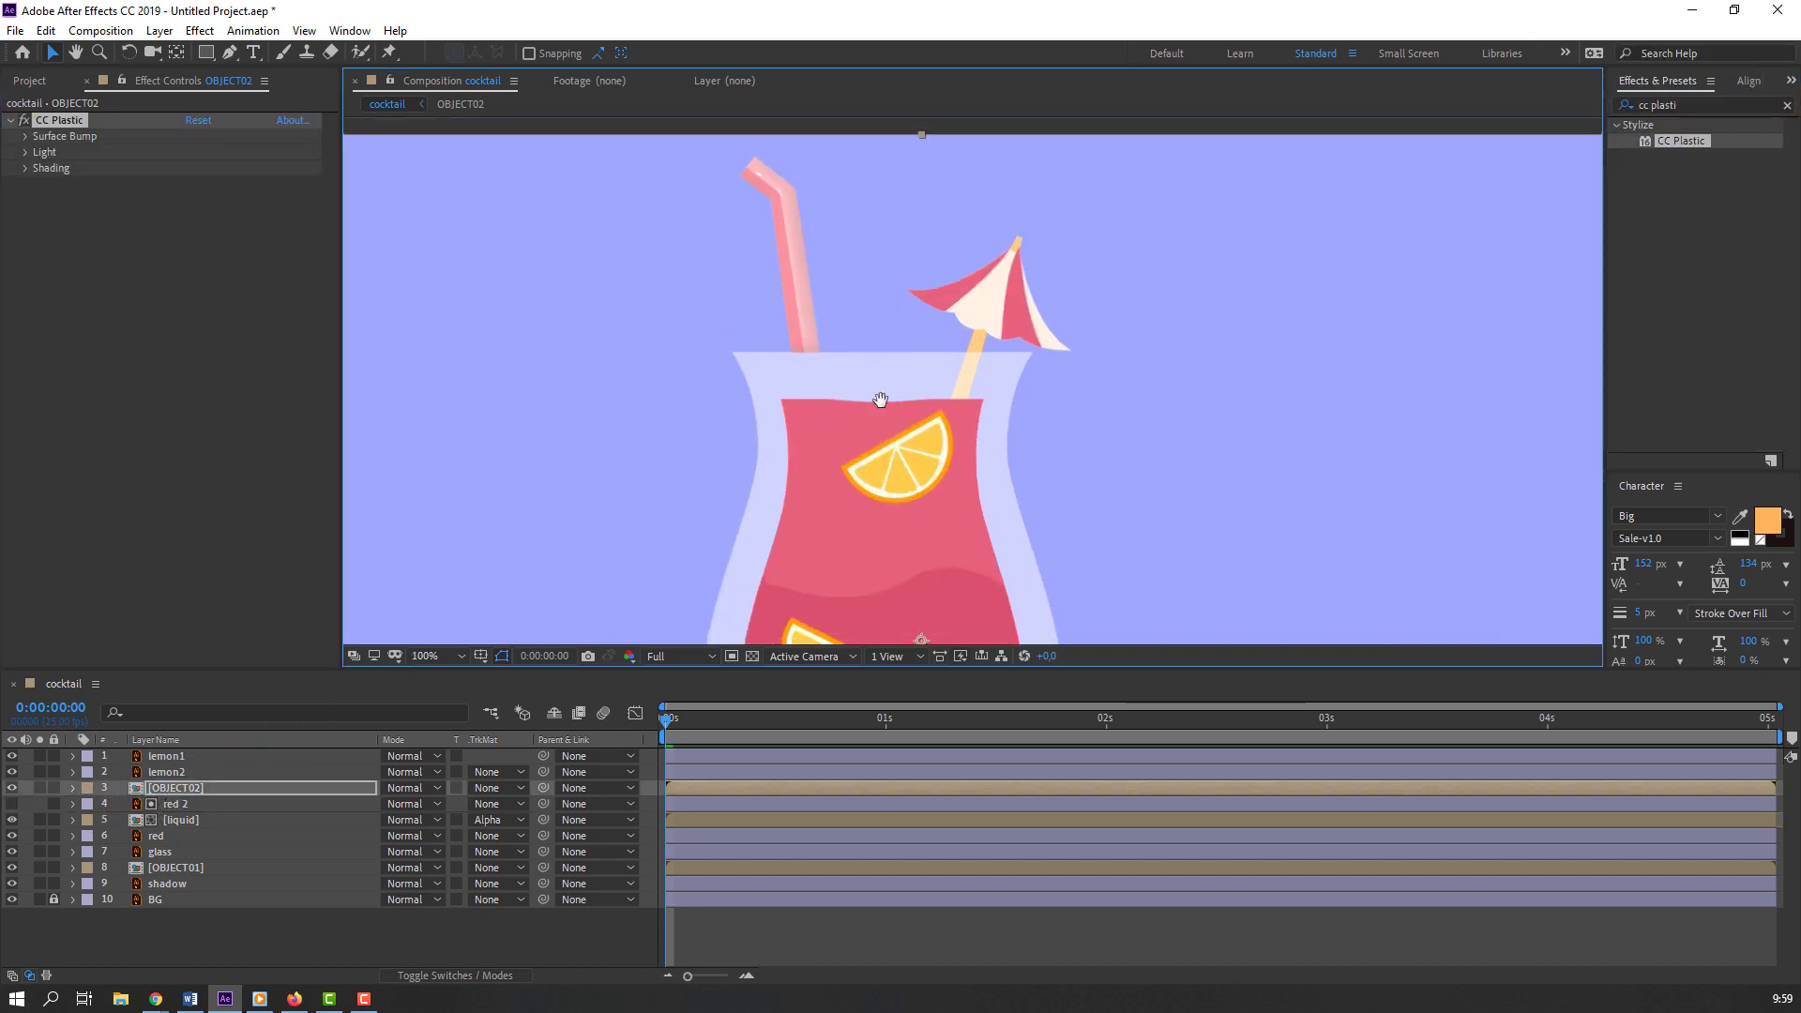
pyautogui.click(27, 136)
pyautogui.scroll(-2, 997, 310)
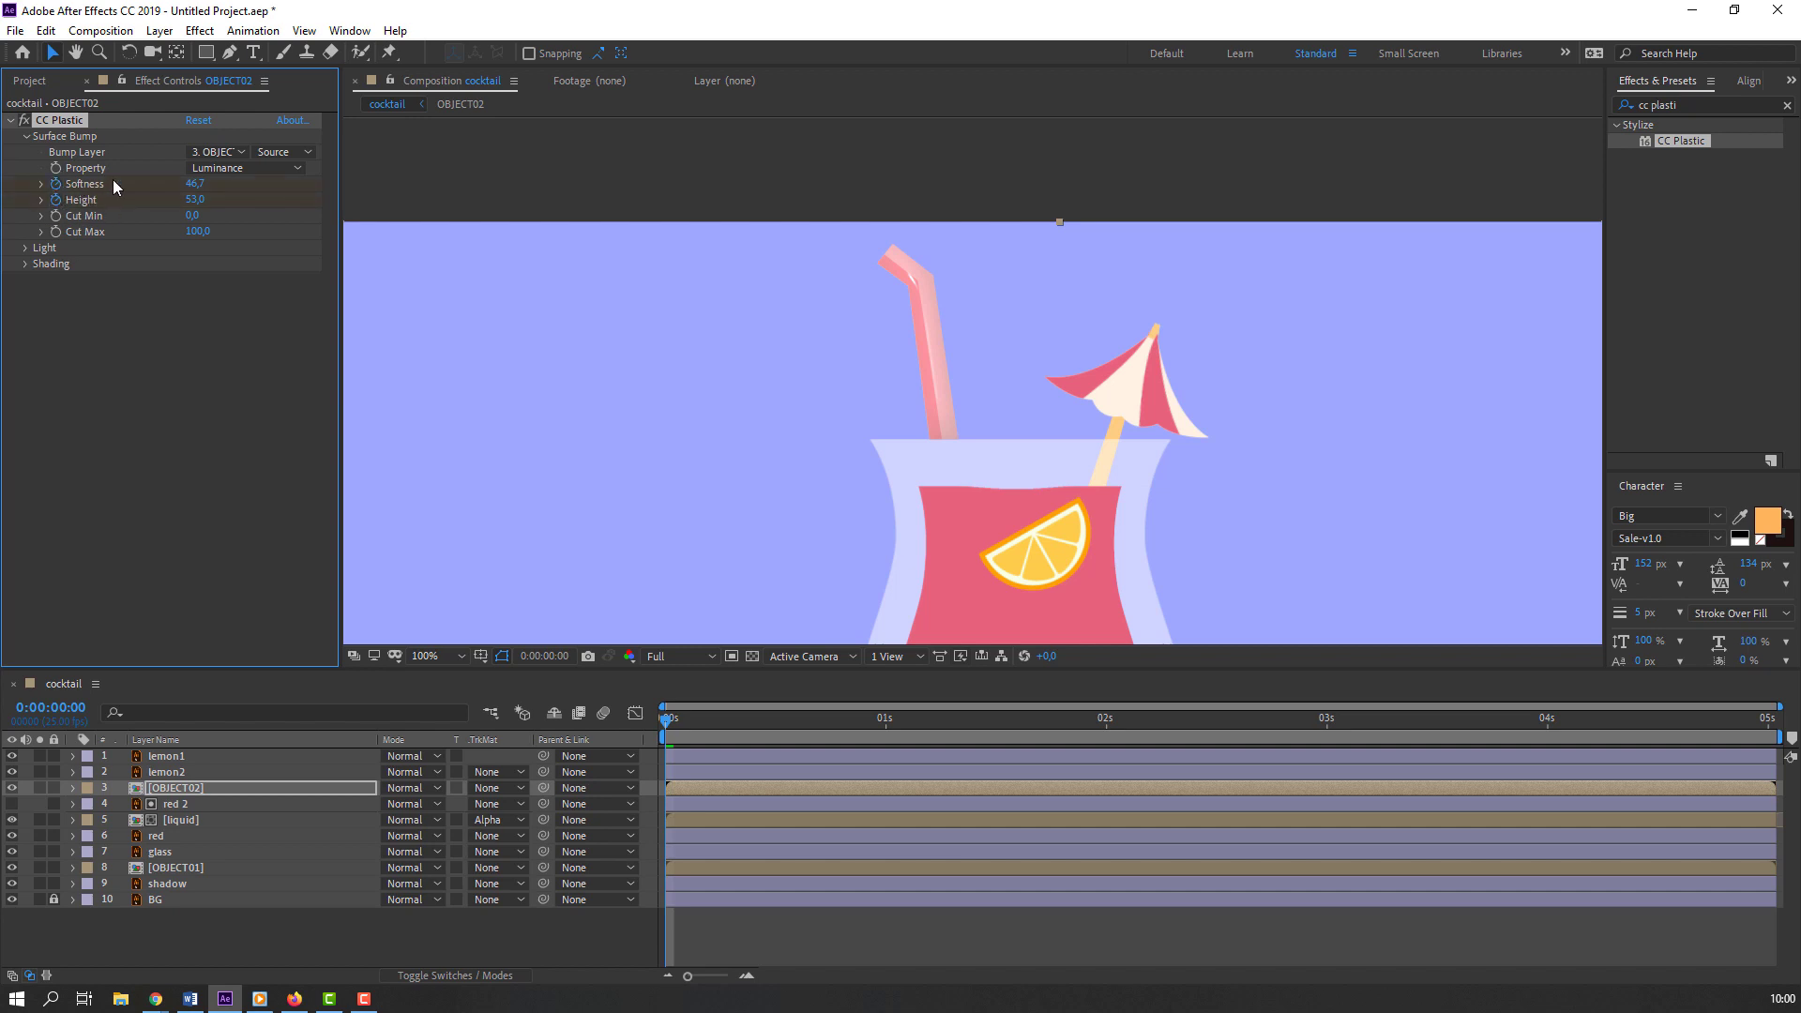
pyautogui.click(674, 730)
pyautogui.press('space')
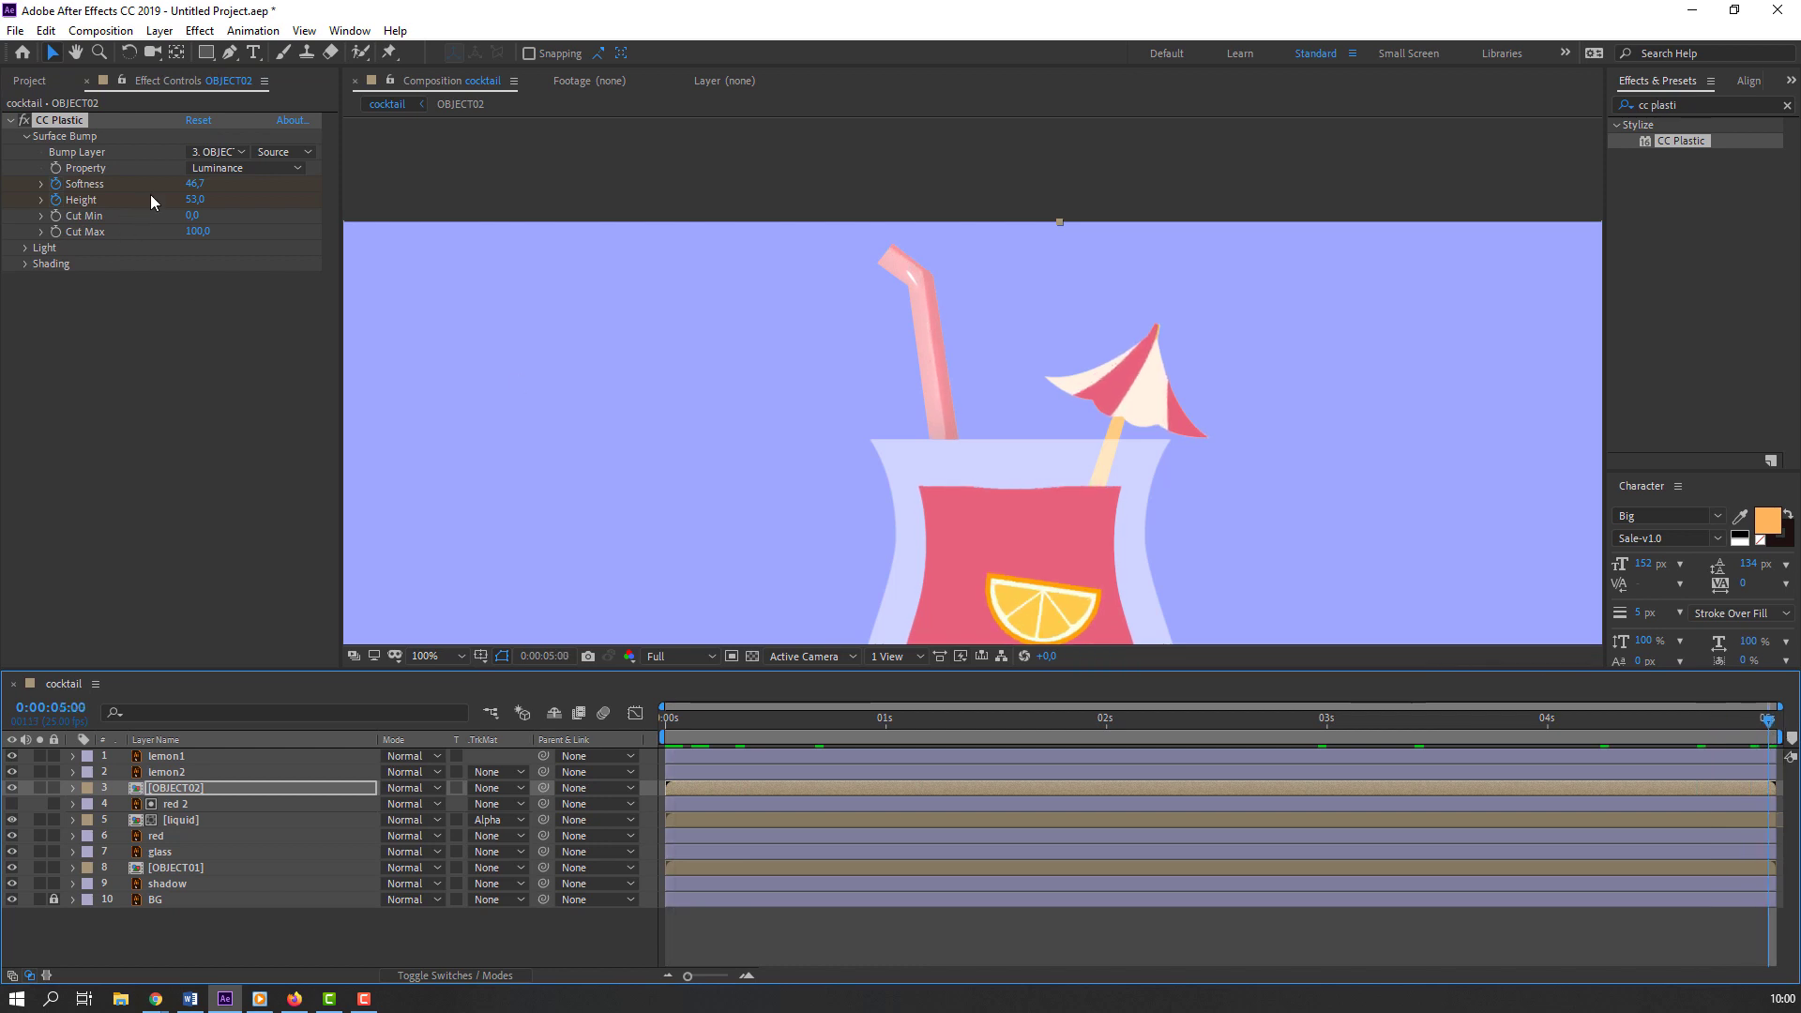
# Step: Raise the Surface Bump Softness slightly and Height to 100, then preview and scrub through time
pyautogui.moveTo(192, 185); pyautogui.dragTo(203, 183)
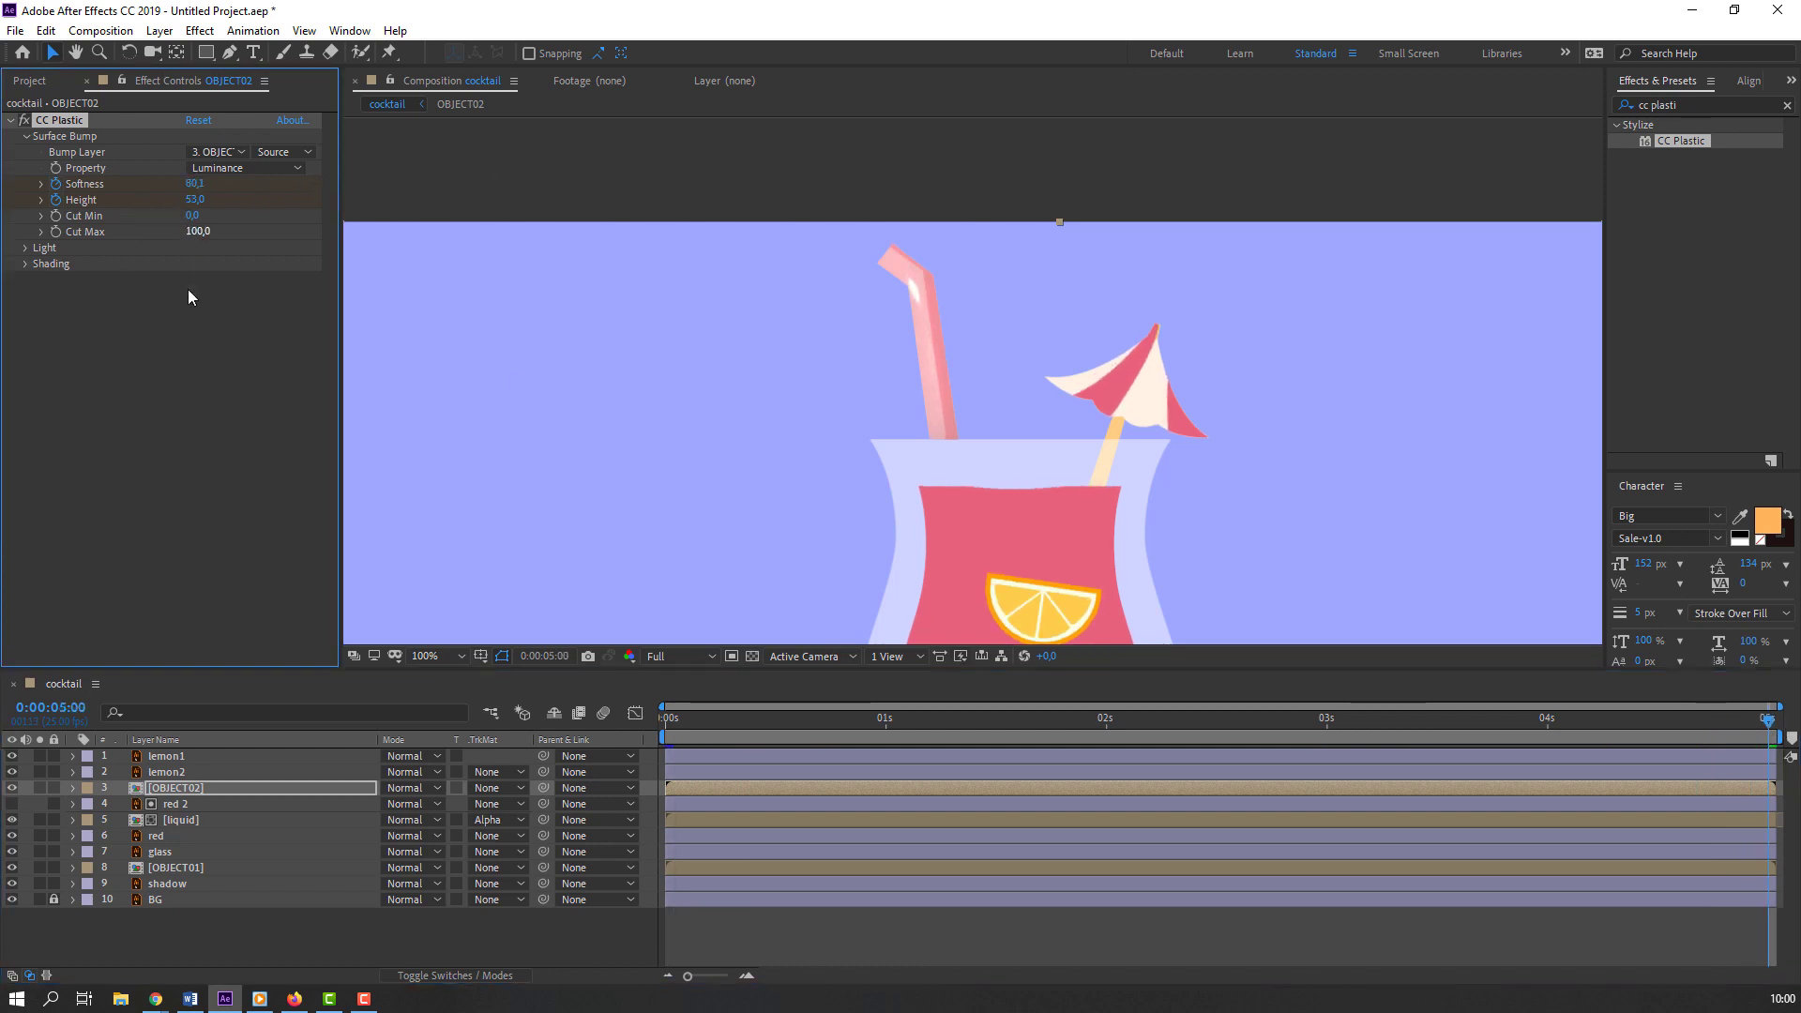
pyautogui.moveTo(195, 199); pyautogui.dragTo(249, 186)
pyautogui.press('space')
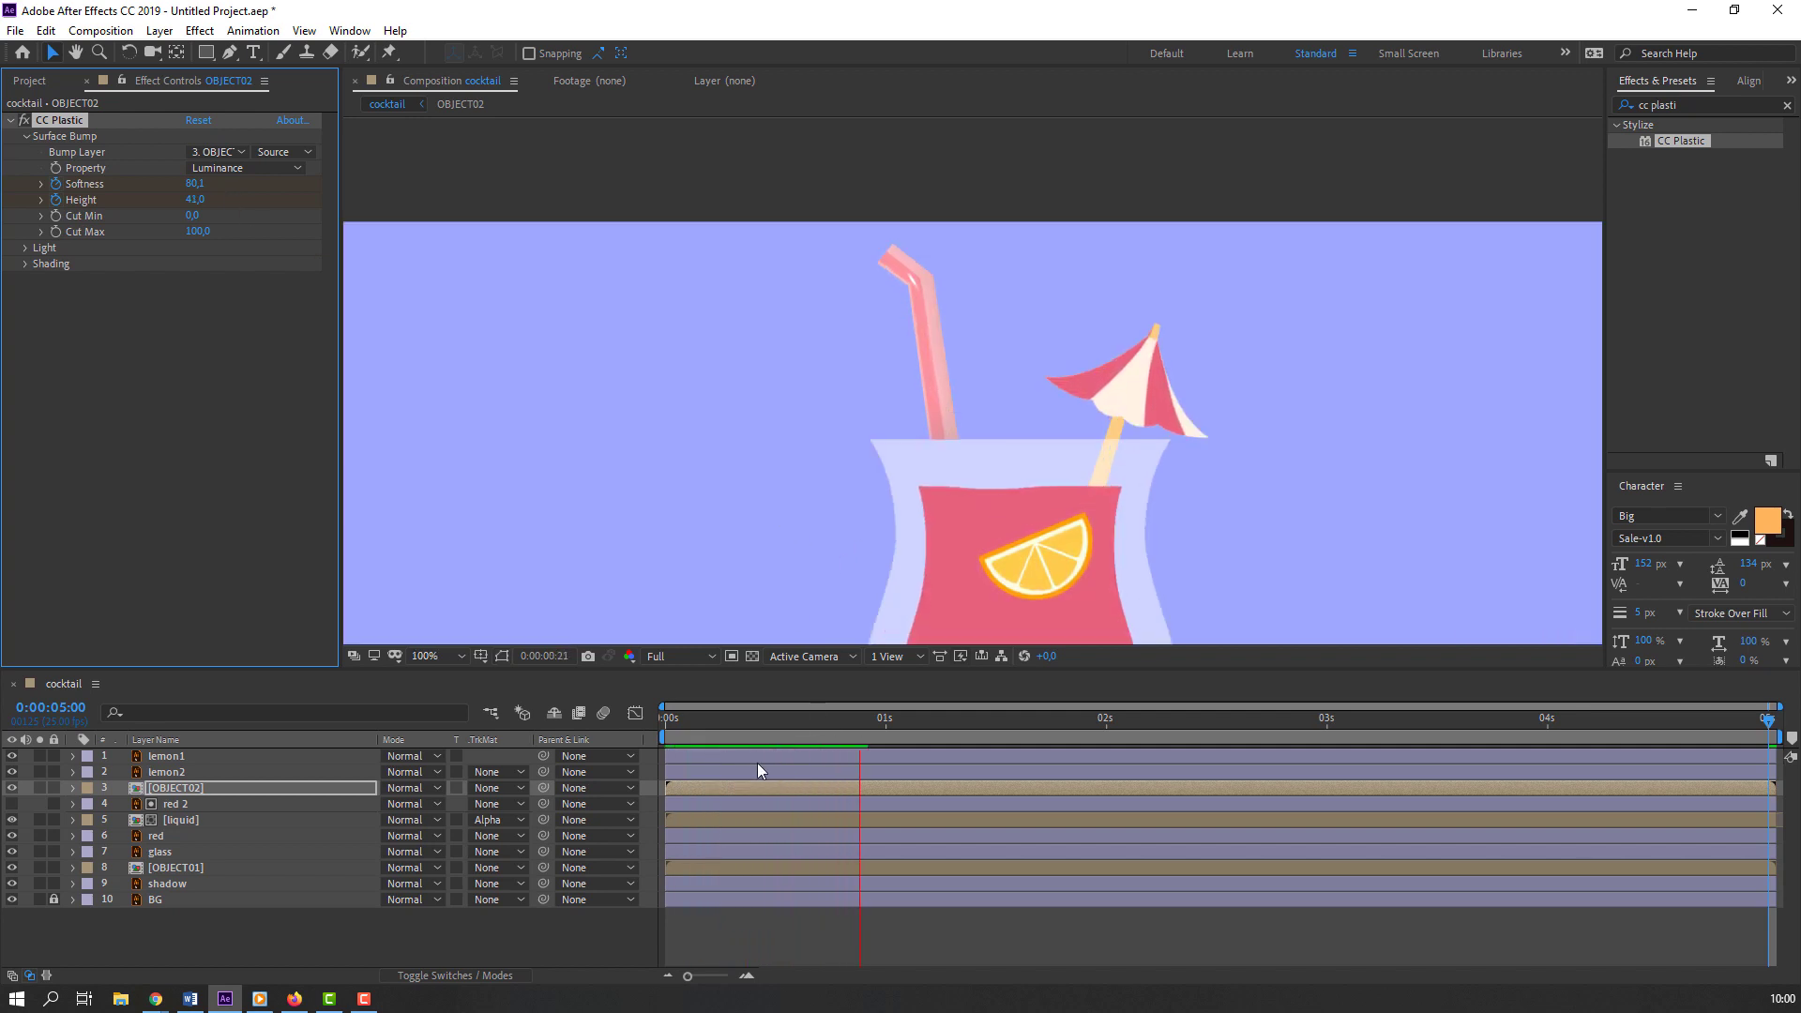
pyautogui.moveTo(690, 719); pyautogui.dragTo(1773, 720)
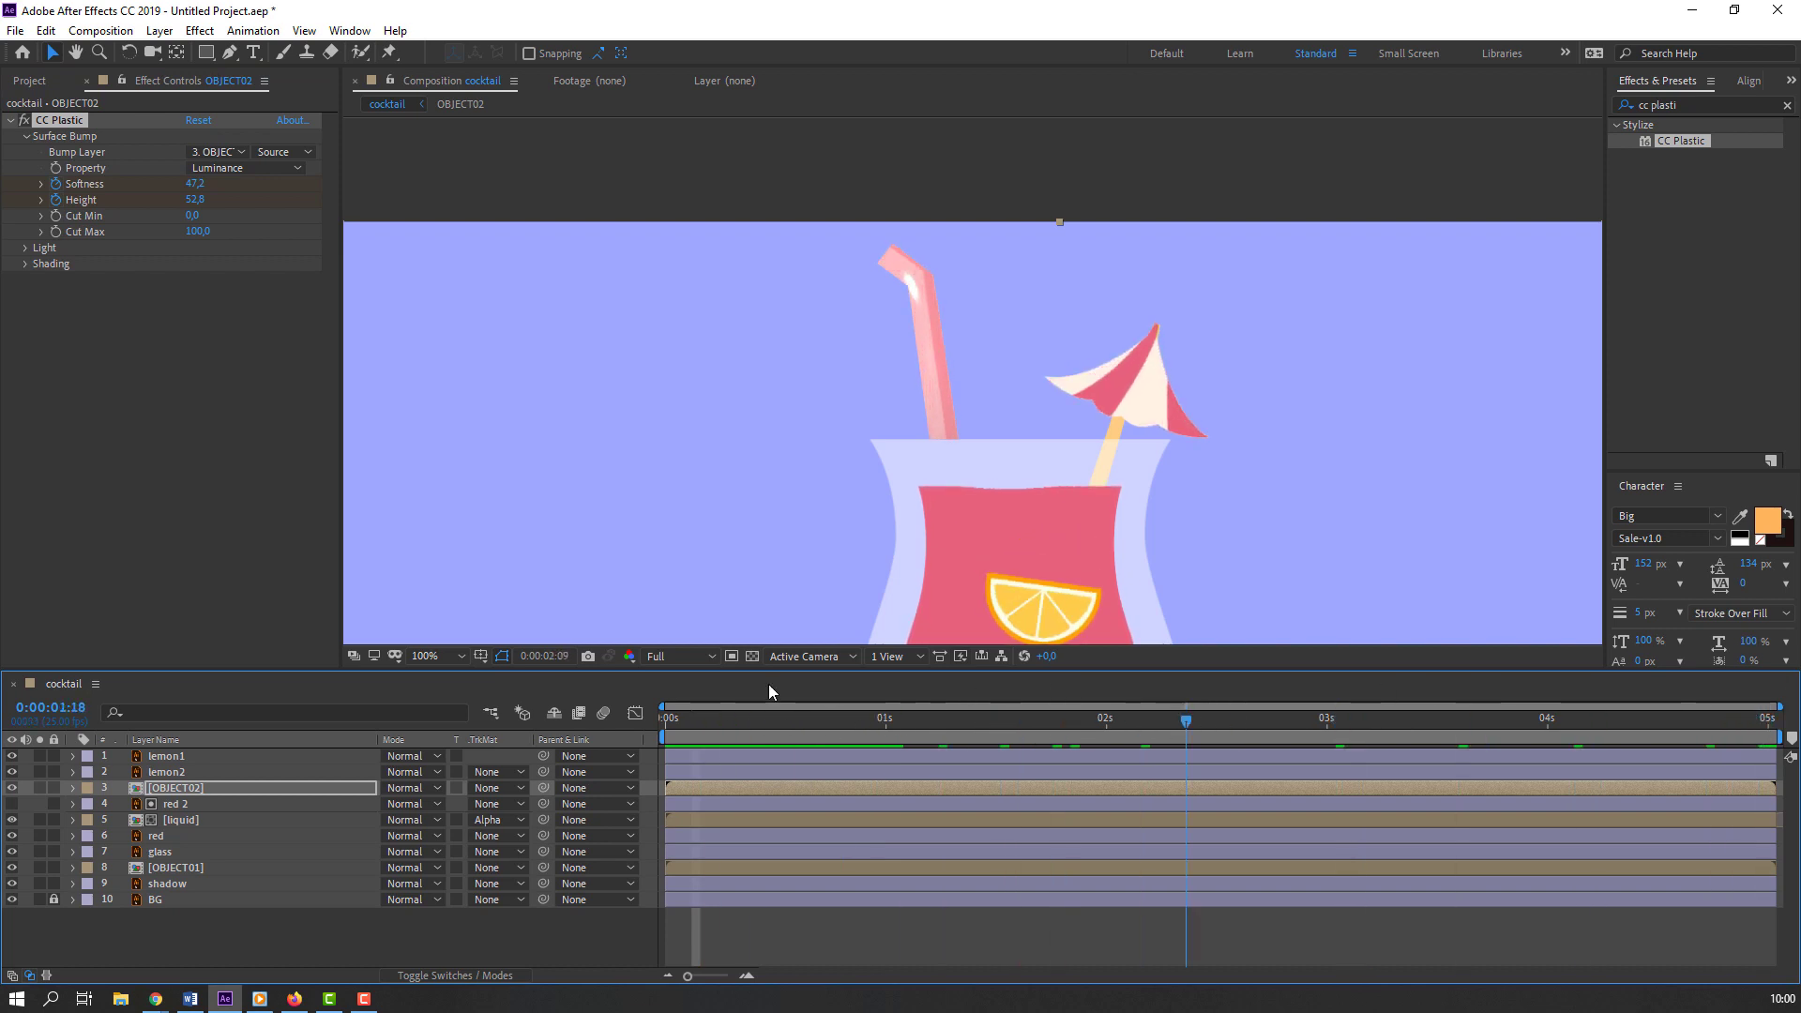
pyautogui.press('Home')
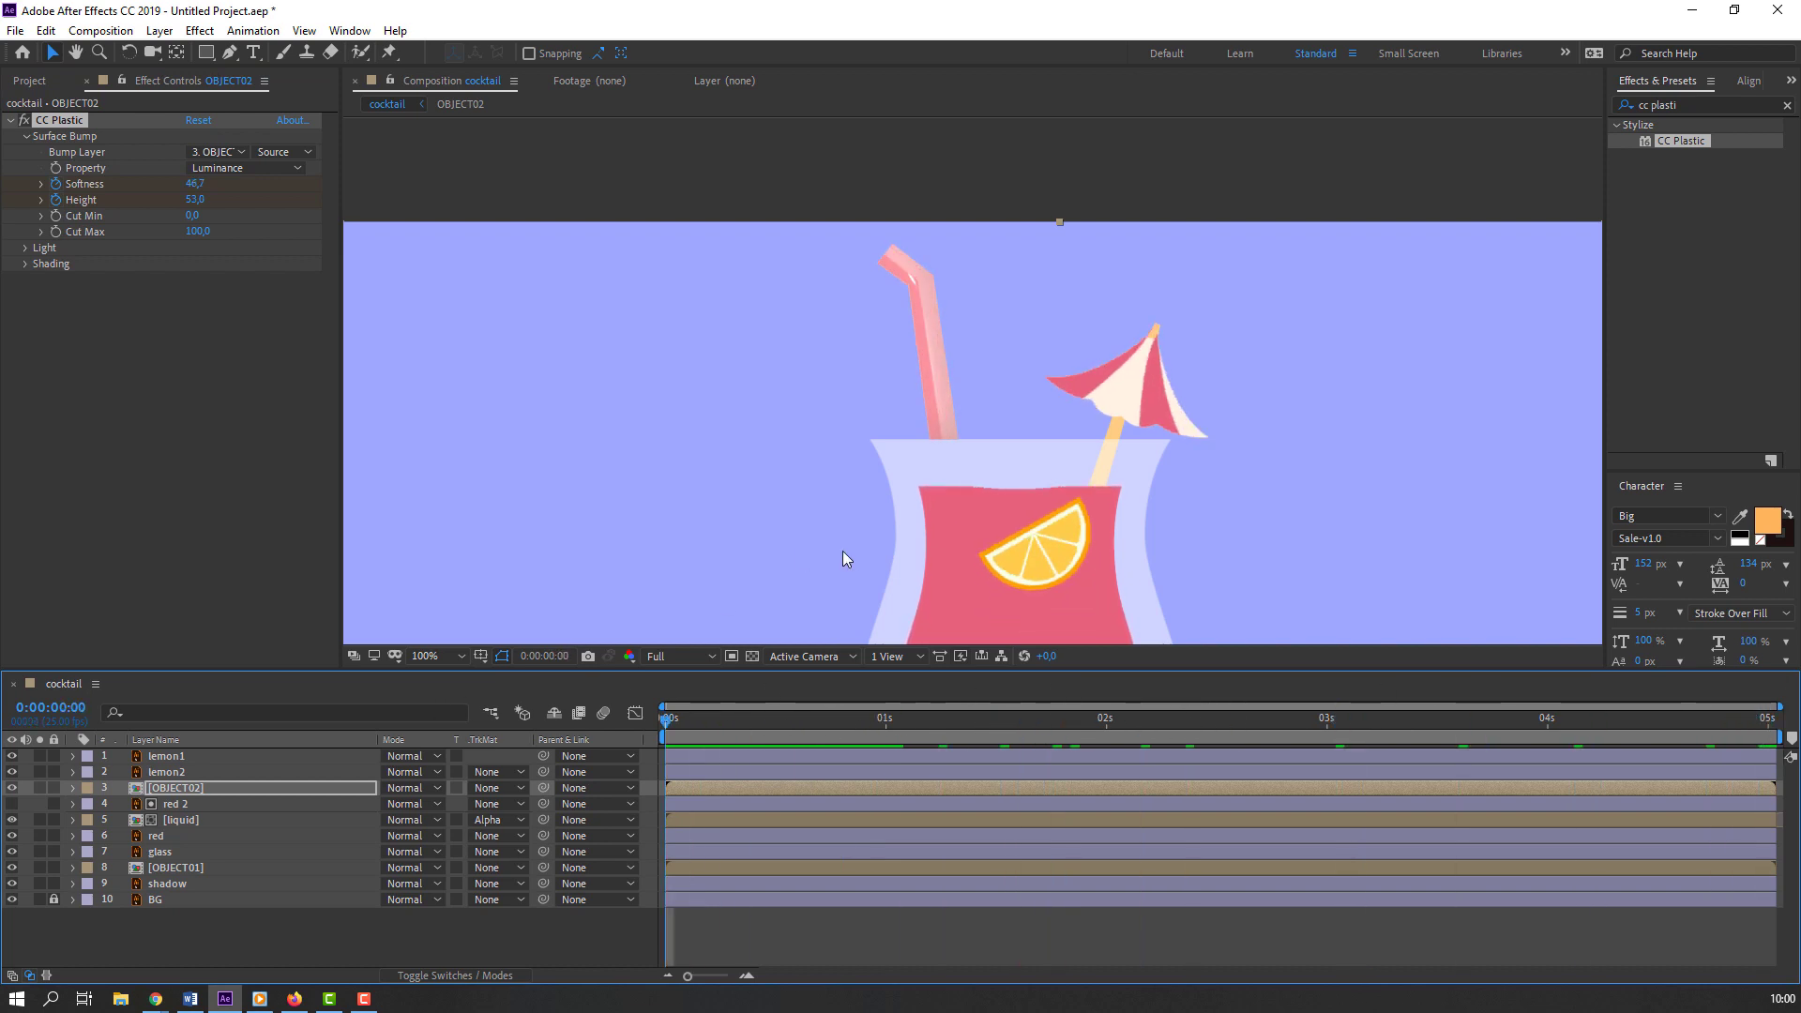
# Step: Apply CC Plastic to the OBJECT01 umbrella layer and preview it from about 1:12
pyautogui.press('KP_8')
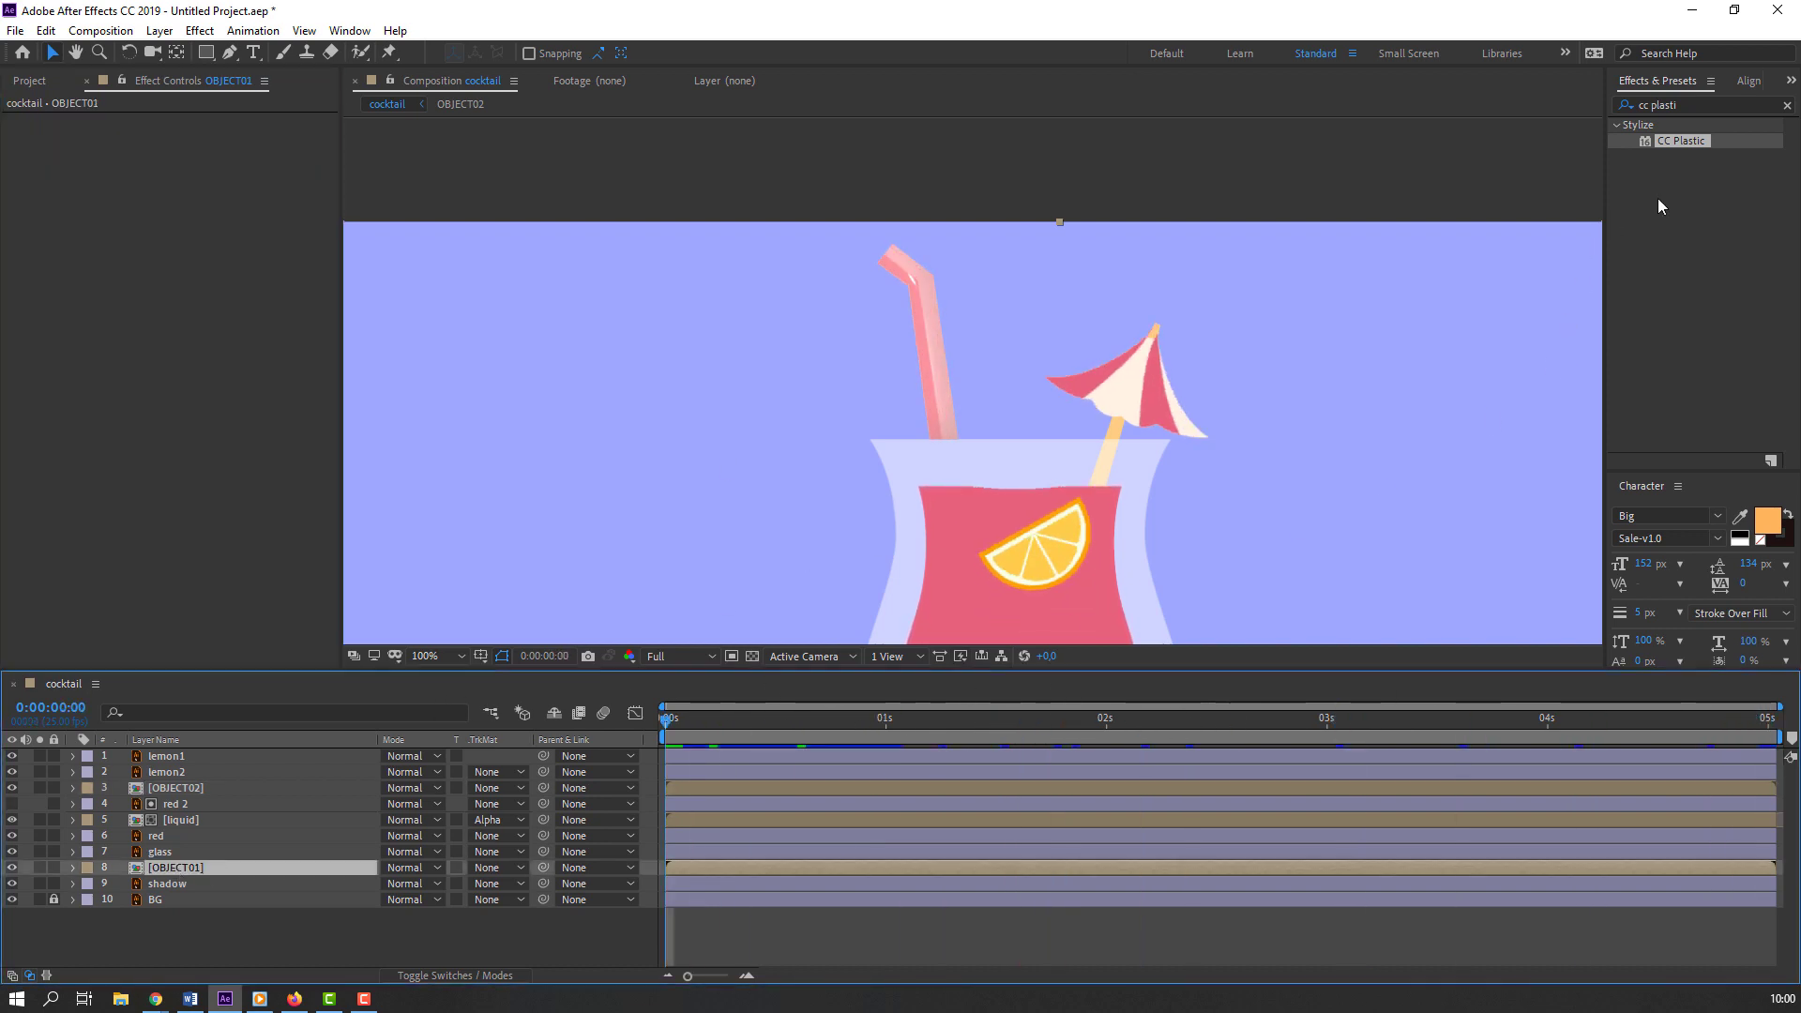
pyautogui.moveTo(1675, 144); pyautogui.dragTo(187, 868)
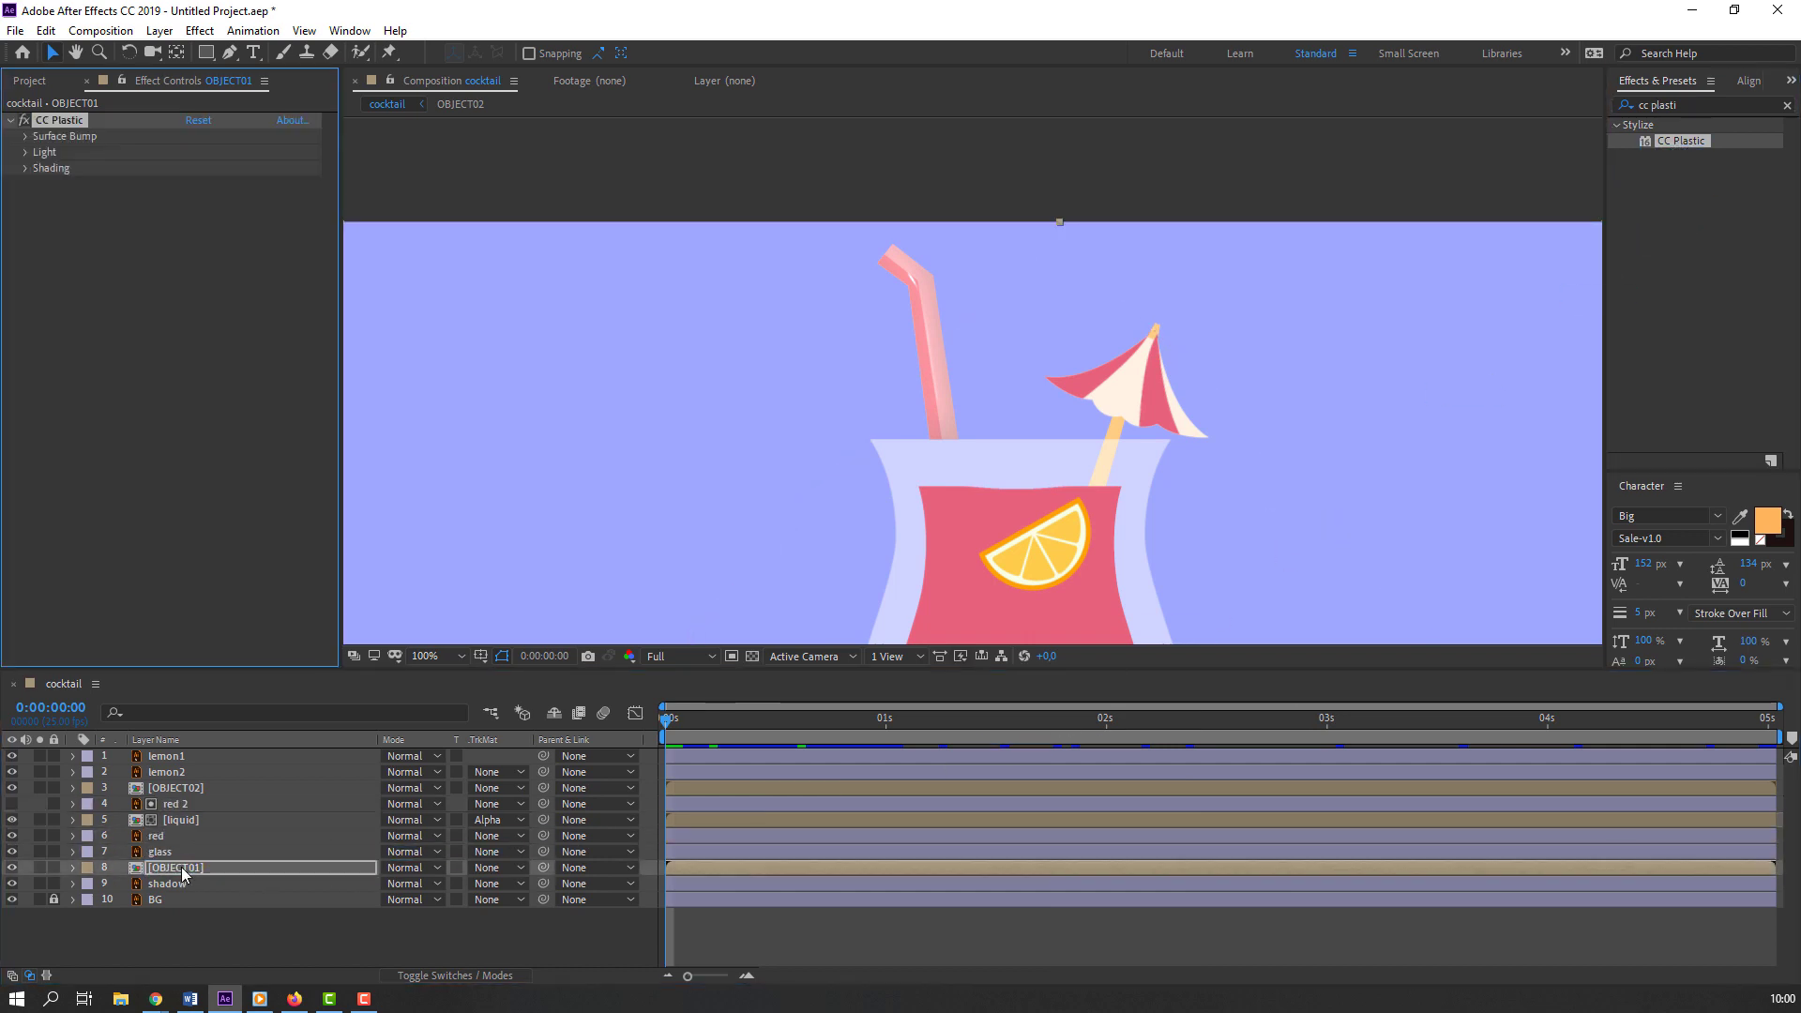
pyautogui.scroll(2, 1268, 474)
pyautogui.scroll(-2, 812, 418)
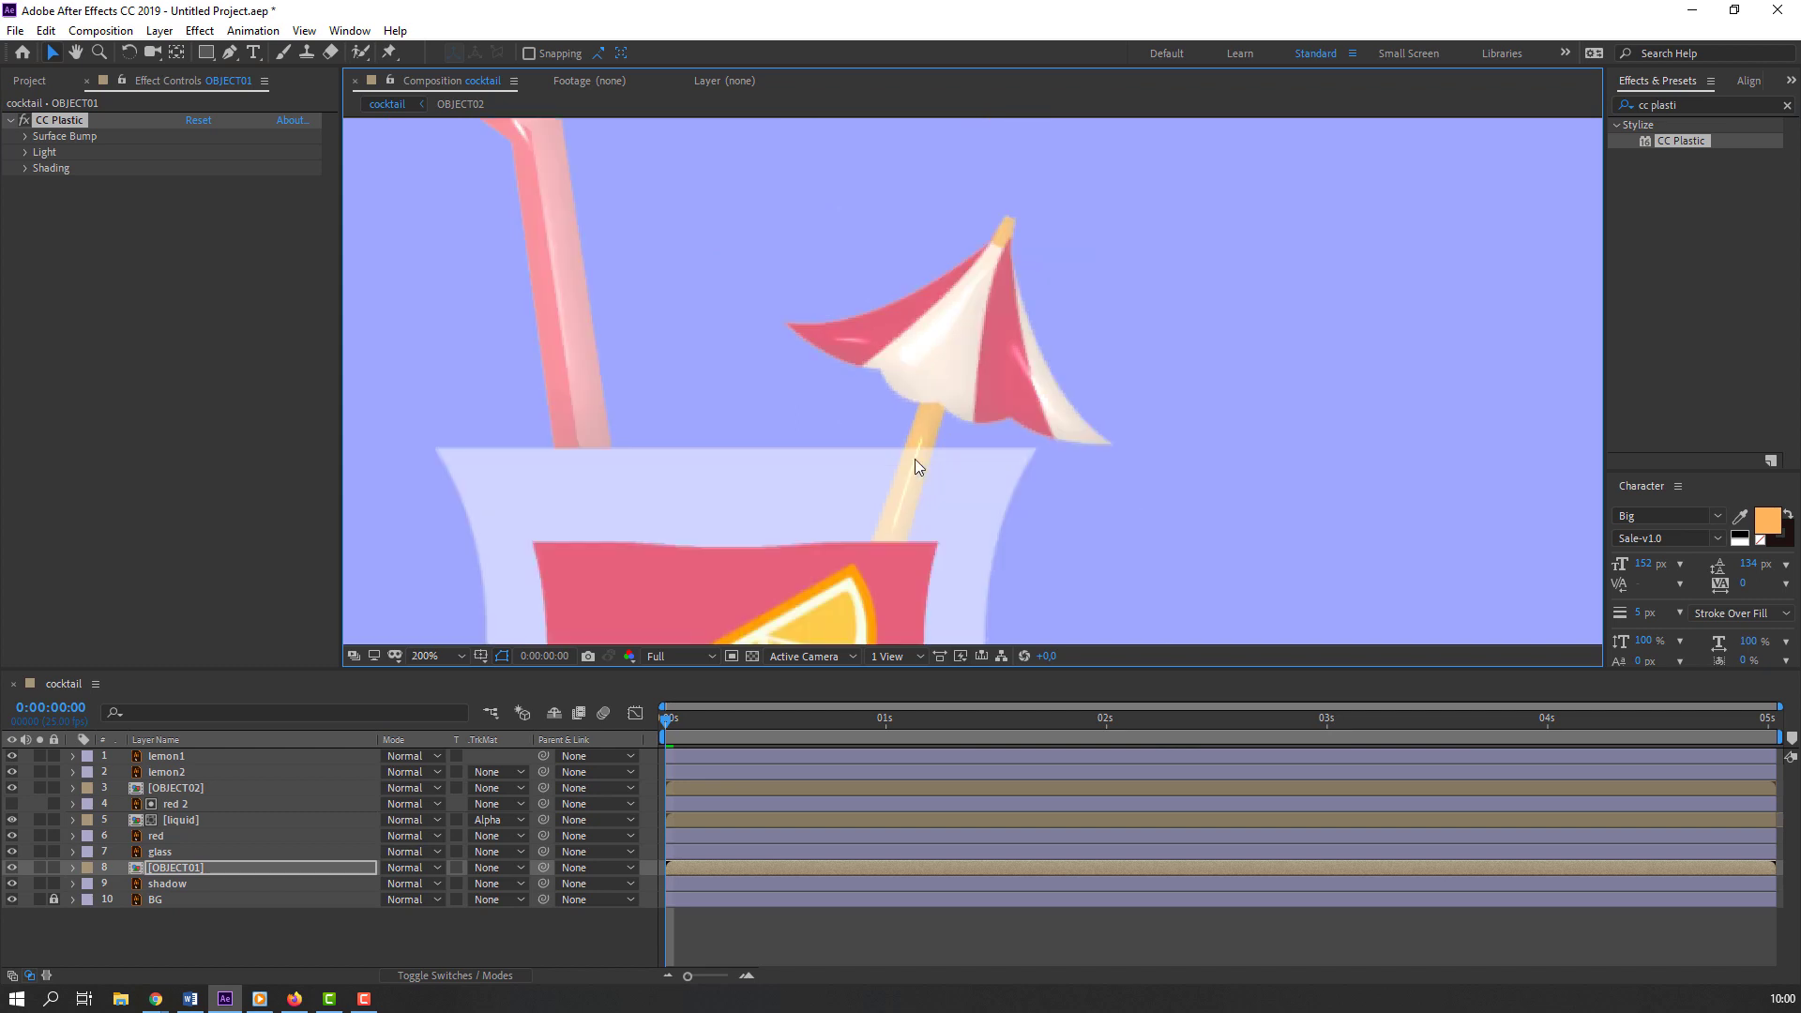
pyautogui.scroll(-2, 906, 486)
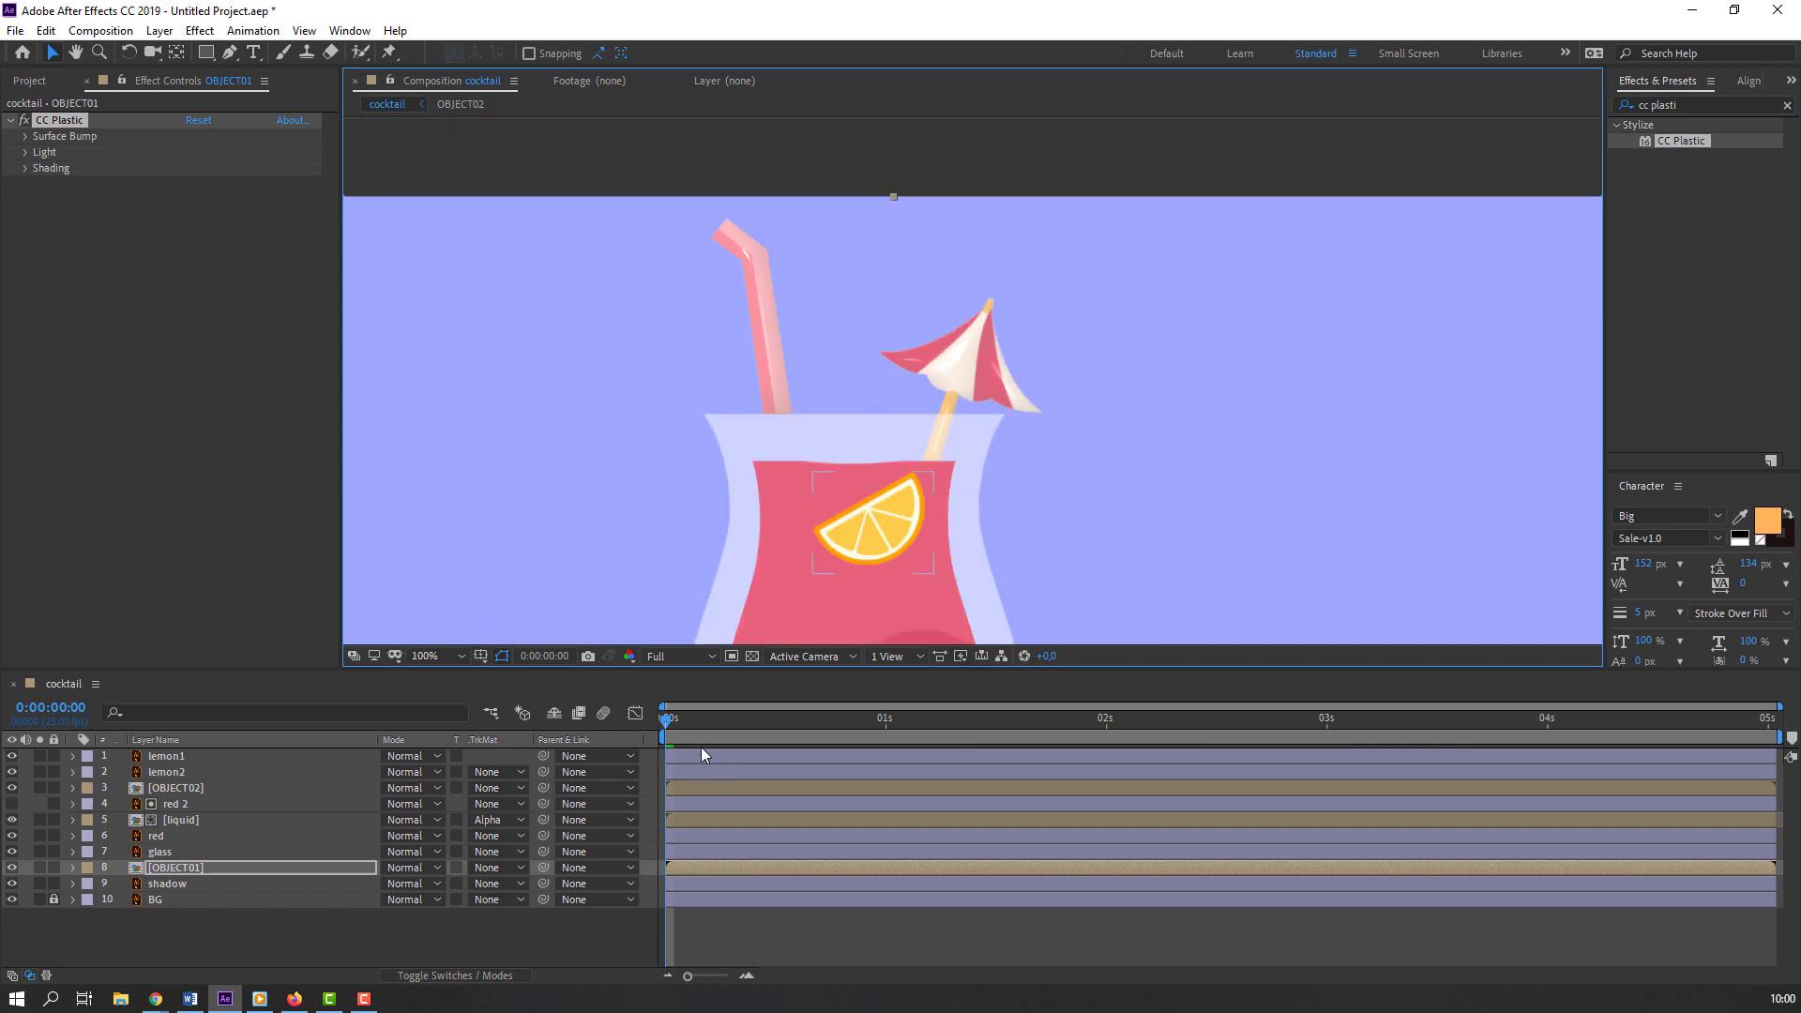
pyautogui.moveTo(753, 718); pyautogui.dragTo(1035, 713)
pyautogui.press('space')
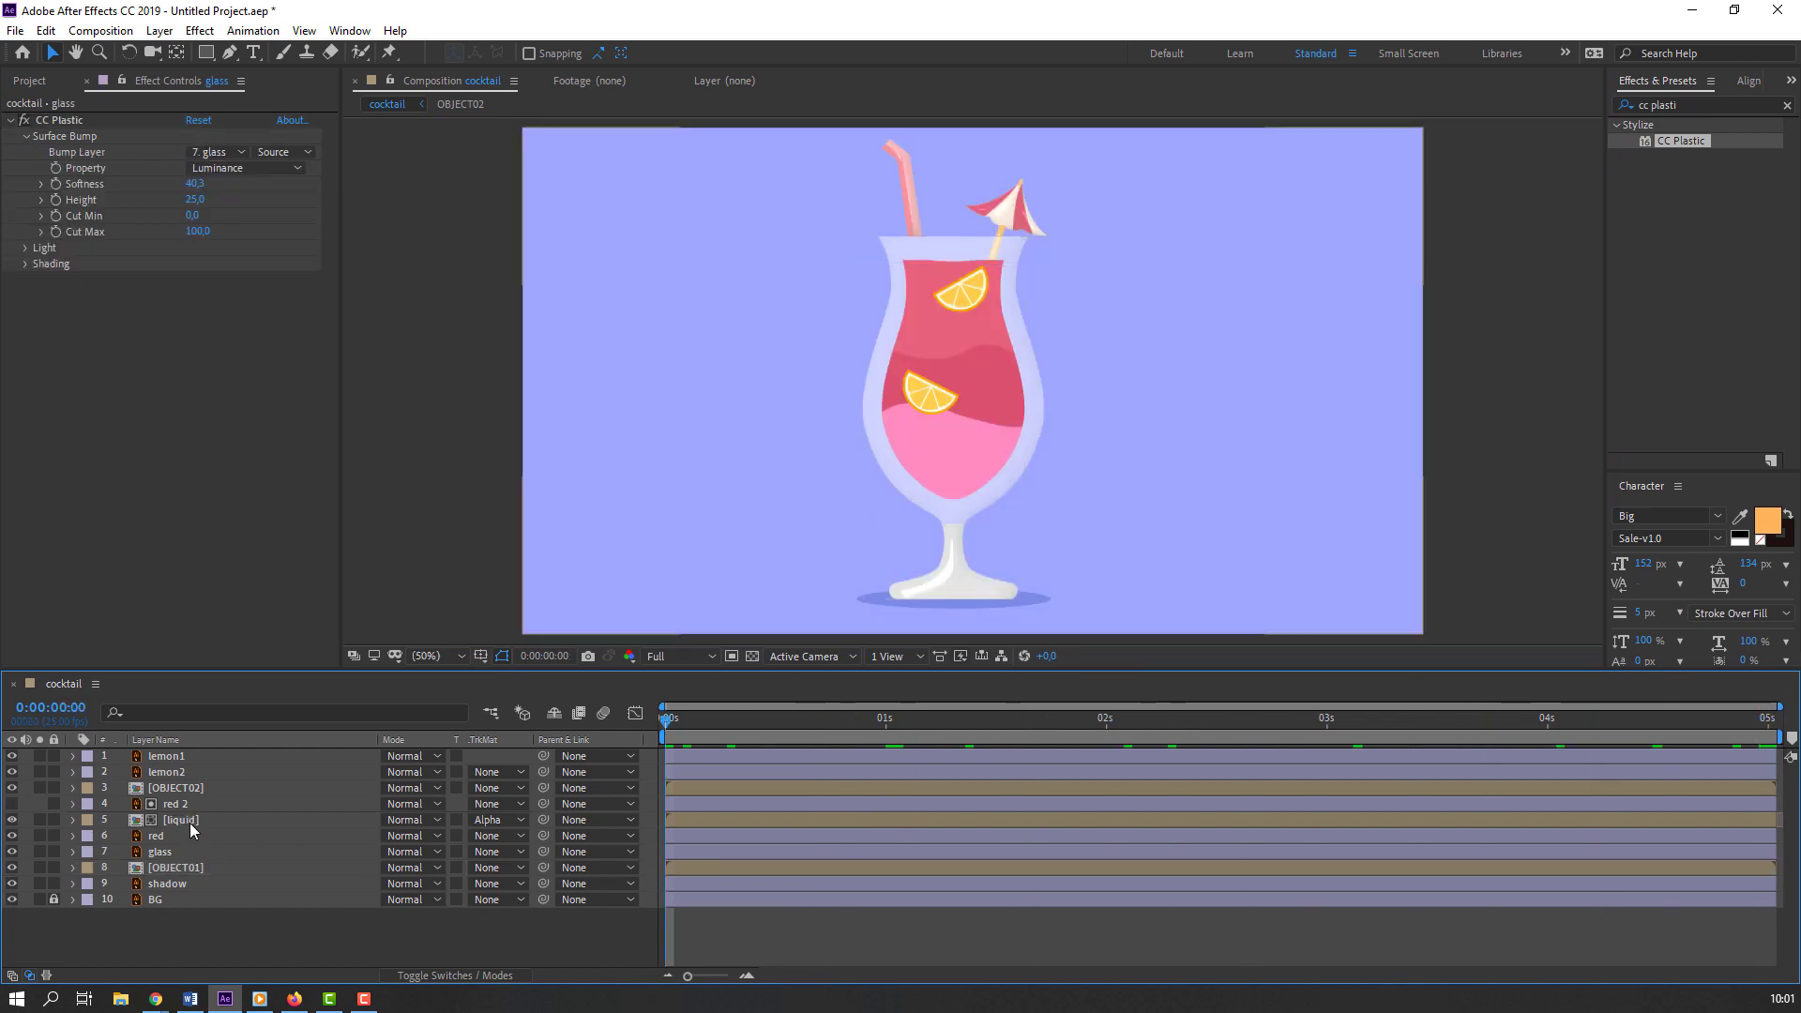
# Step: In the liquid precomp, create a white solid named 'cc' and position it over the liquid shape
pyautogui.doubleClick(190, 821)
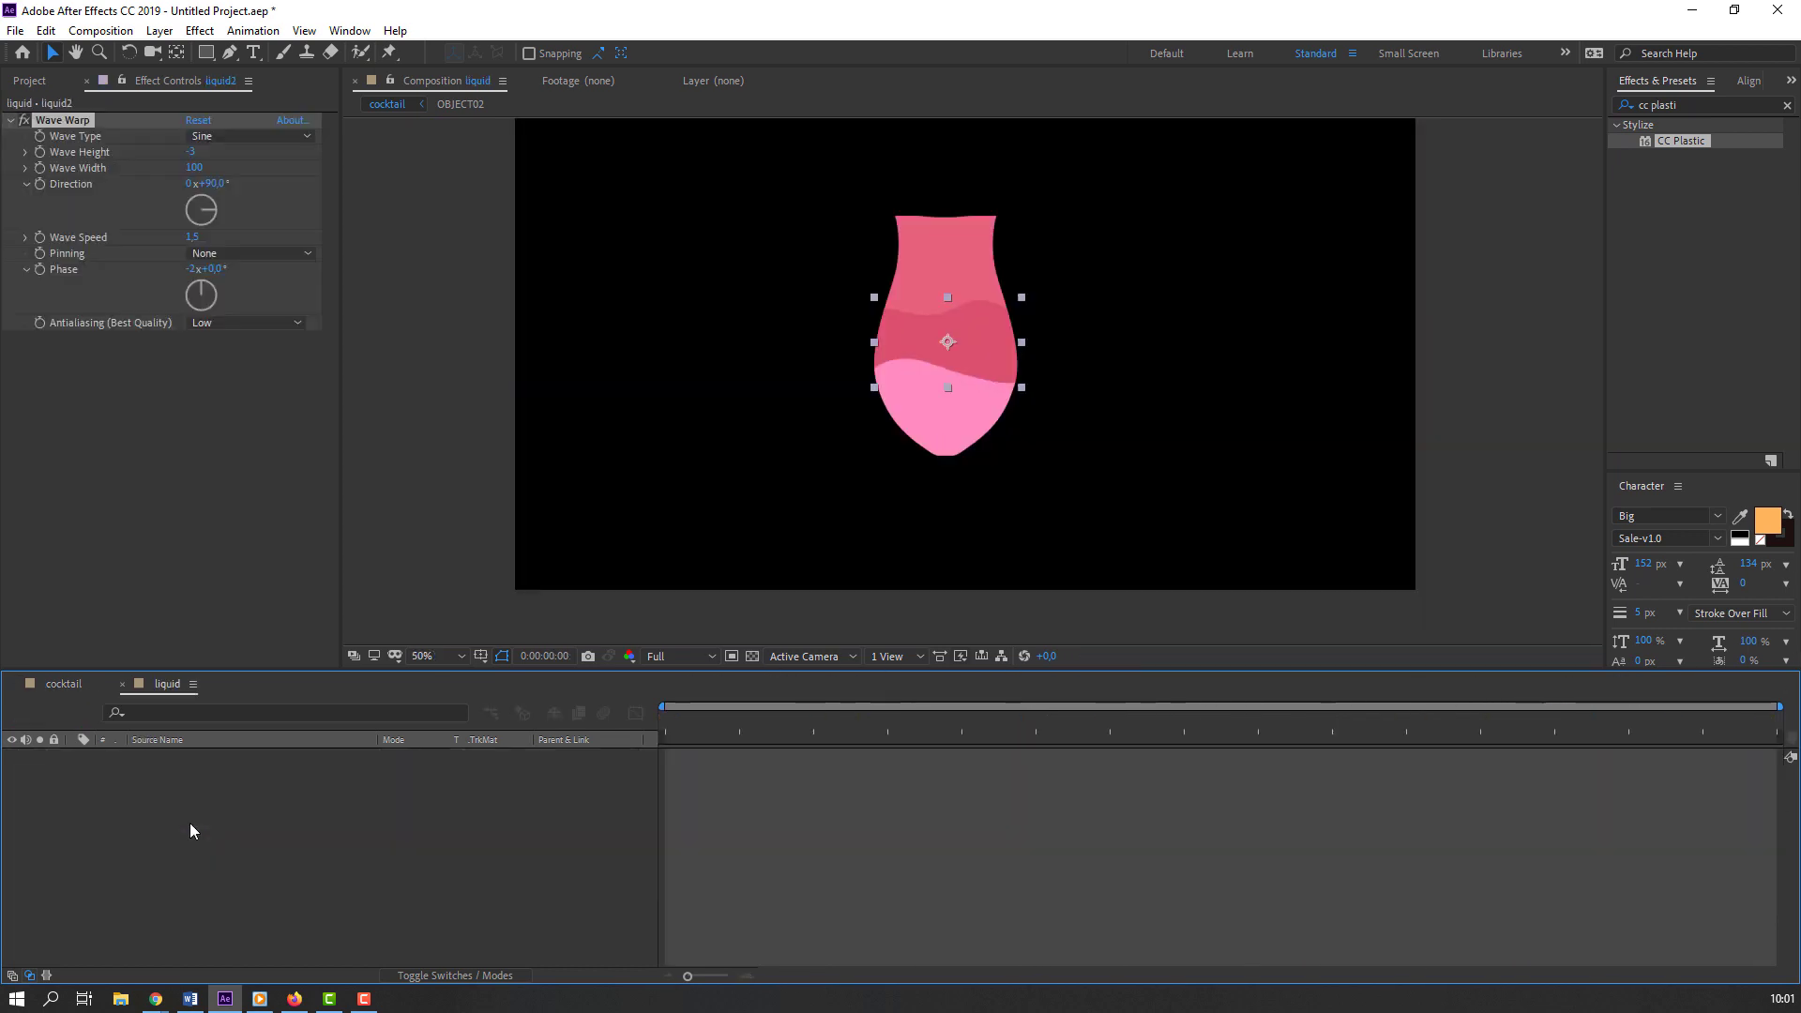
pyautogui.rightClick(180, 874)
pyautogui.moveTo(268, 664)
pyautogui.click(474, 719)
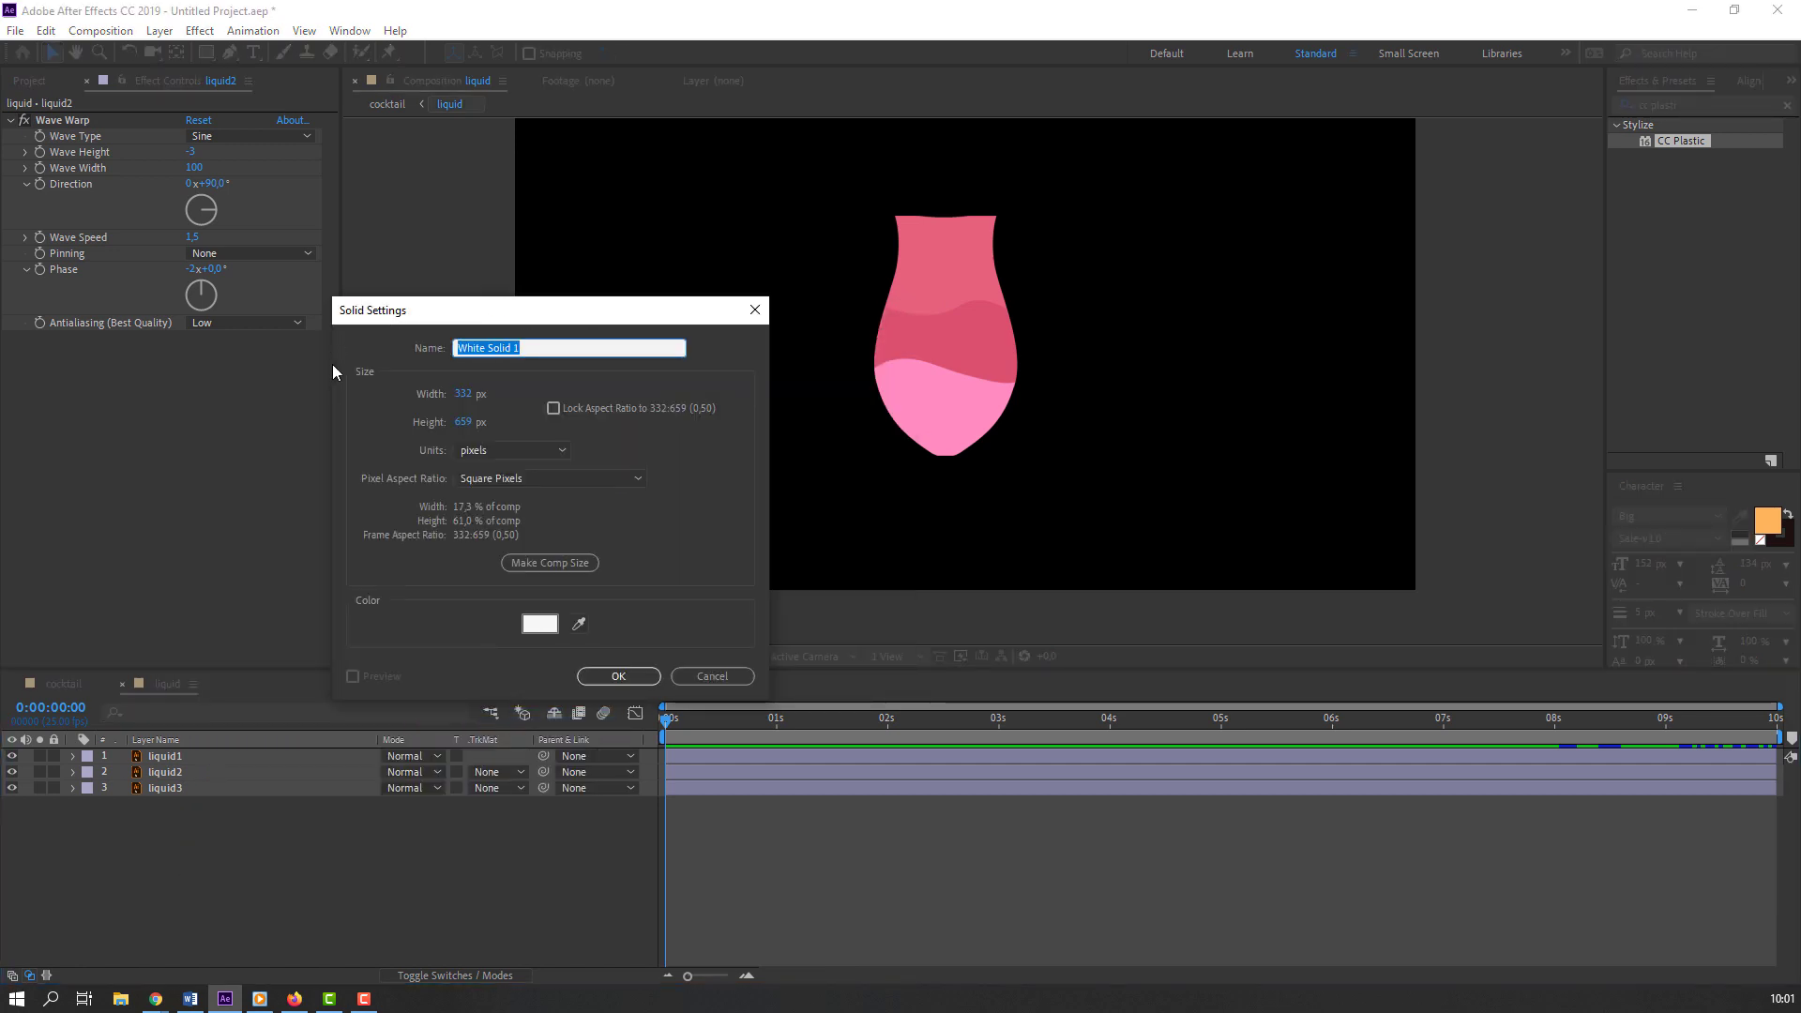
pyautogui.write('cc')
pyautogui.click(589, 671)
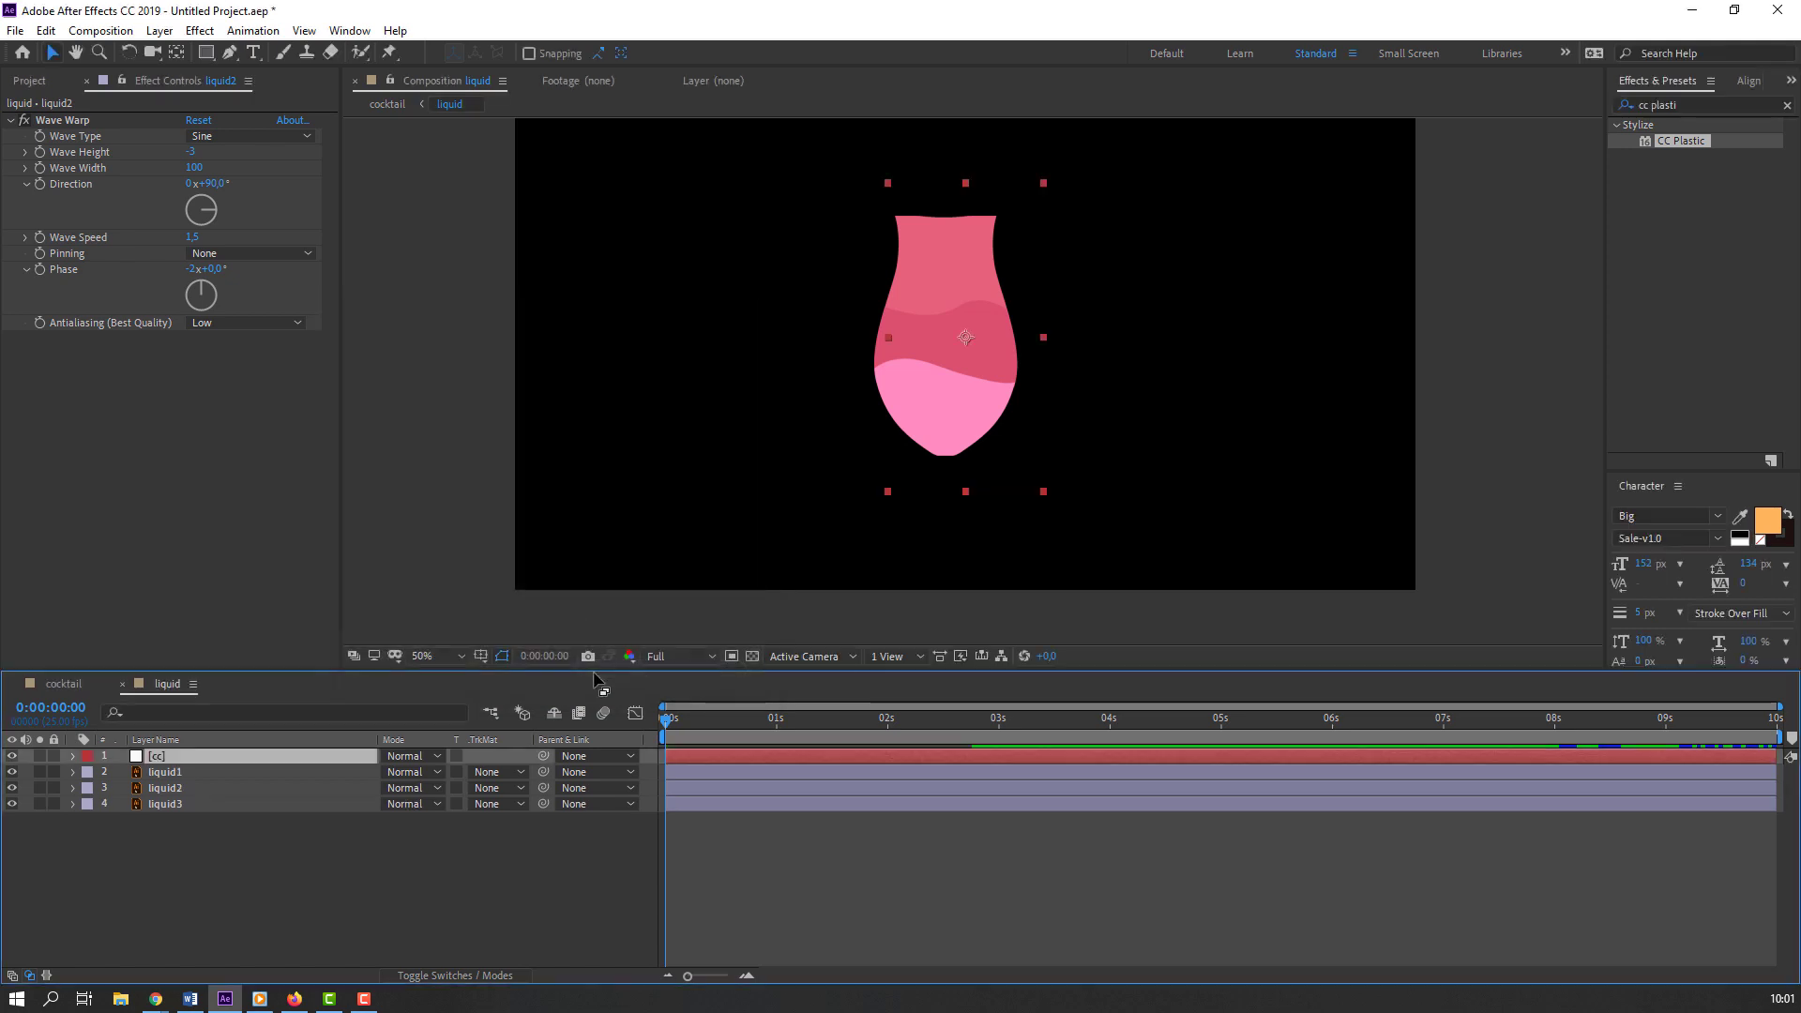
pyautogui.moveTo(969, 366)
pyautogui.mouseDown()
pyautogui.moveTo(833, 360)
pyautogui.moveTo(967, 356)
pyautogui.mouseUp()
pyautogui.click(1652, 106)
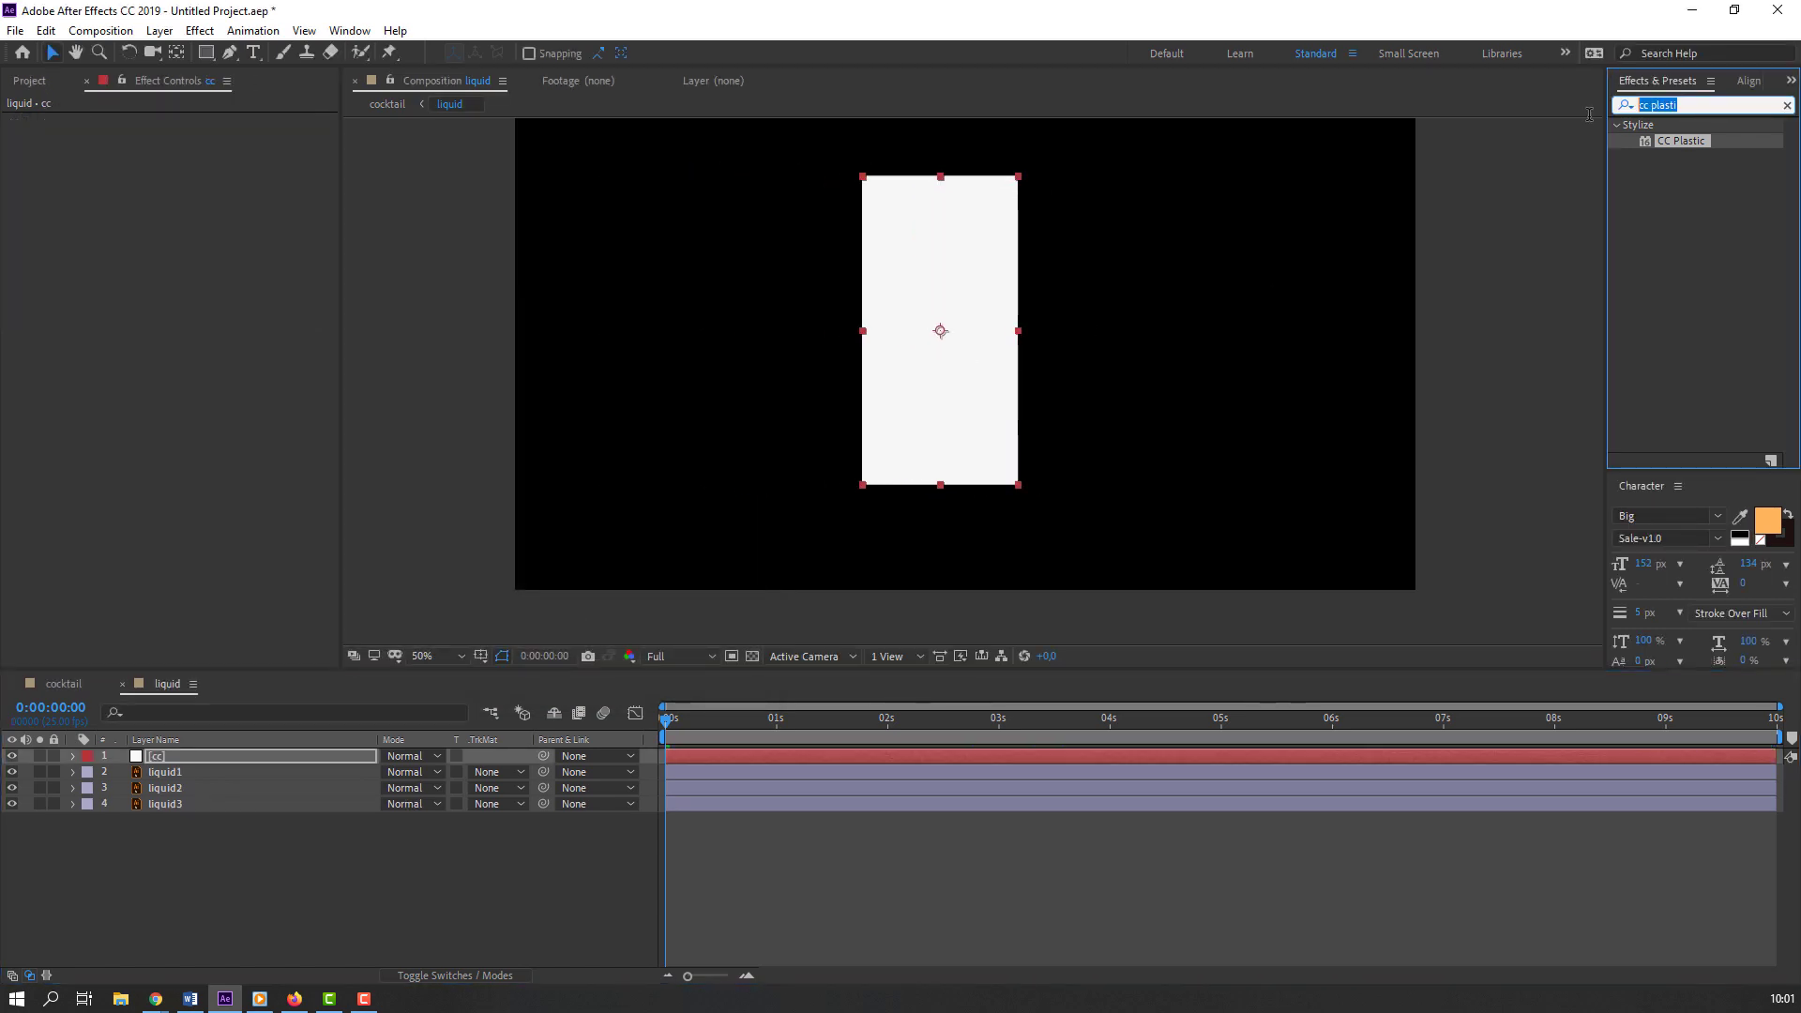
# Step: Apply CC Bubbles to the cc layer with Lighten shading and Bubble Size 1.5, then preview
pyautogui.write('cc b')
pyautogui.click(1675, 223)
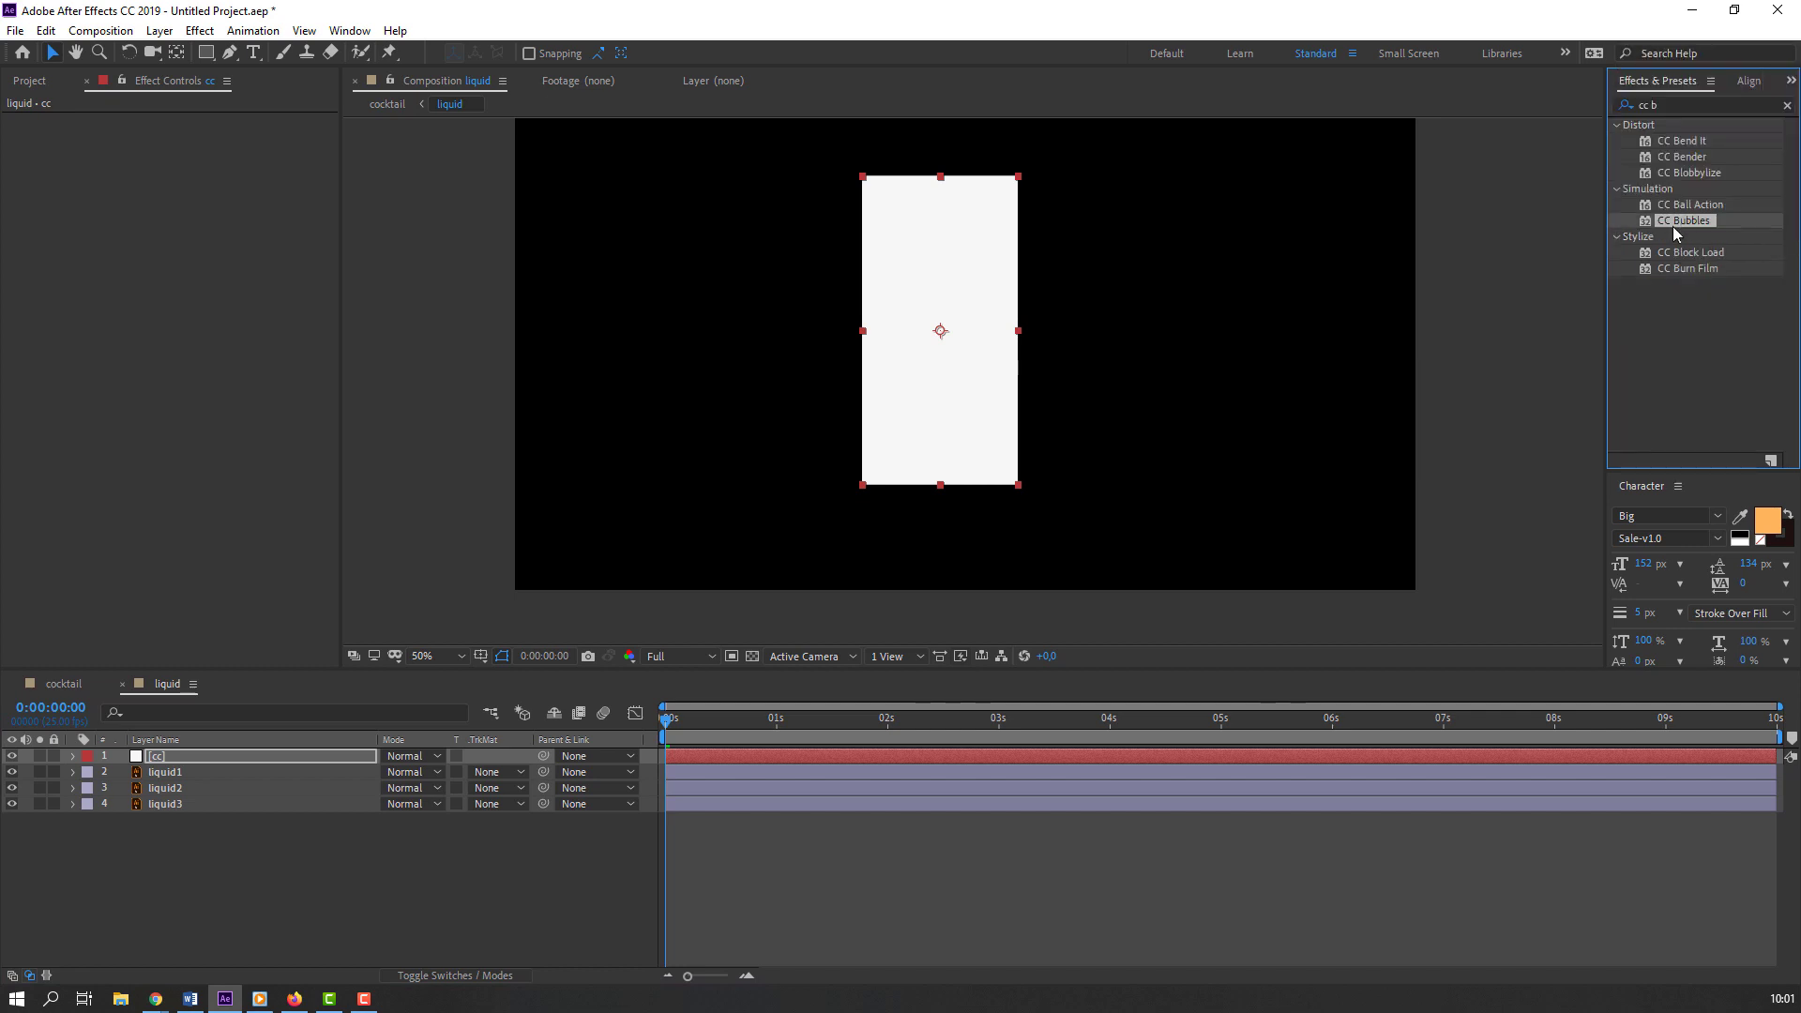
pyautogui.moveTo(1665, 232); pyautogui.dragTo(160, 765)
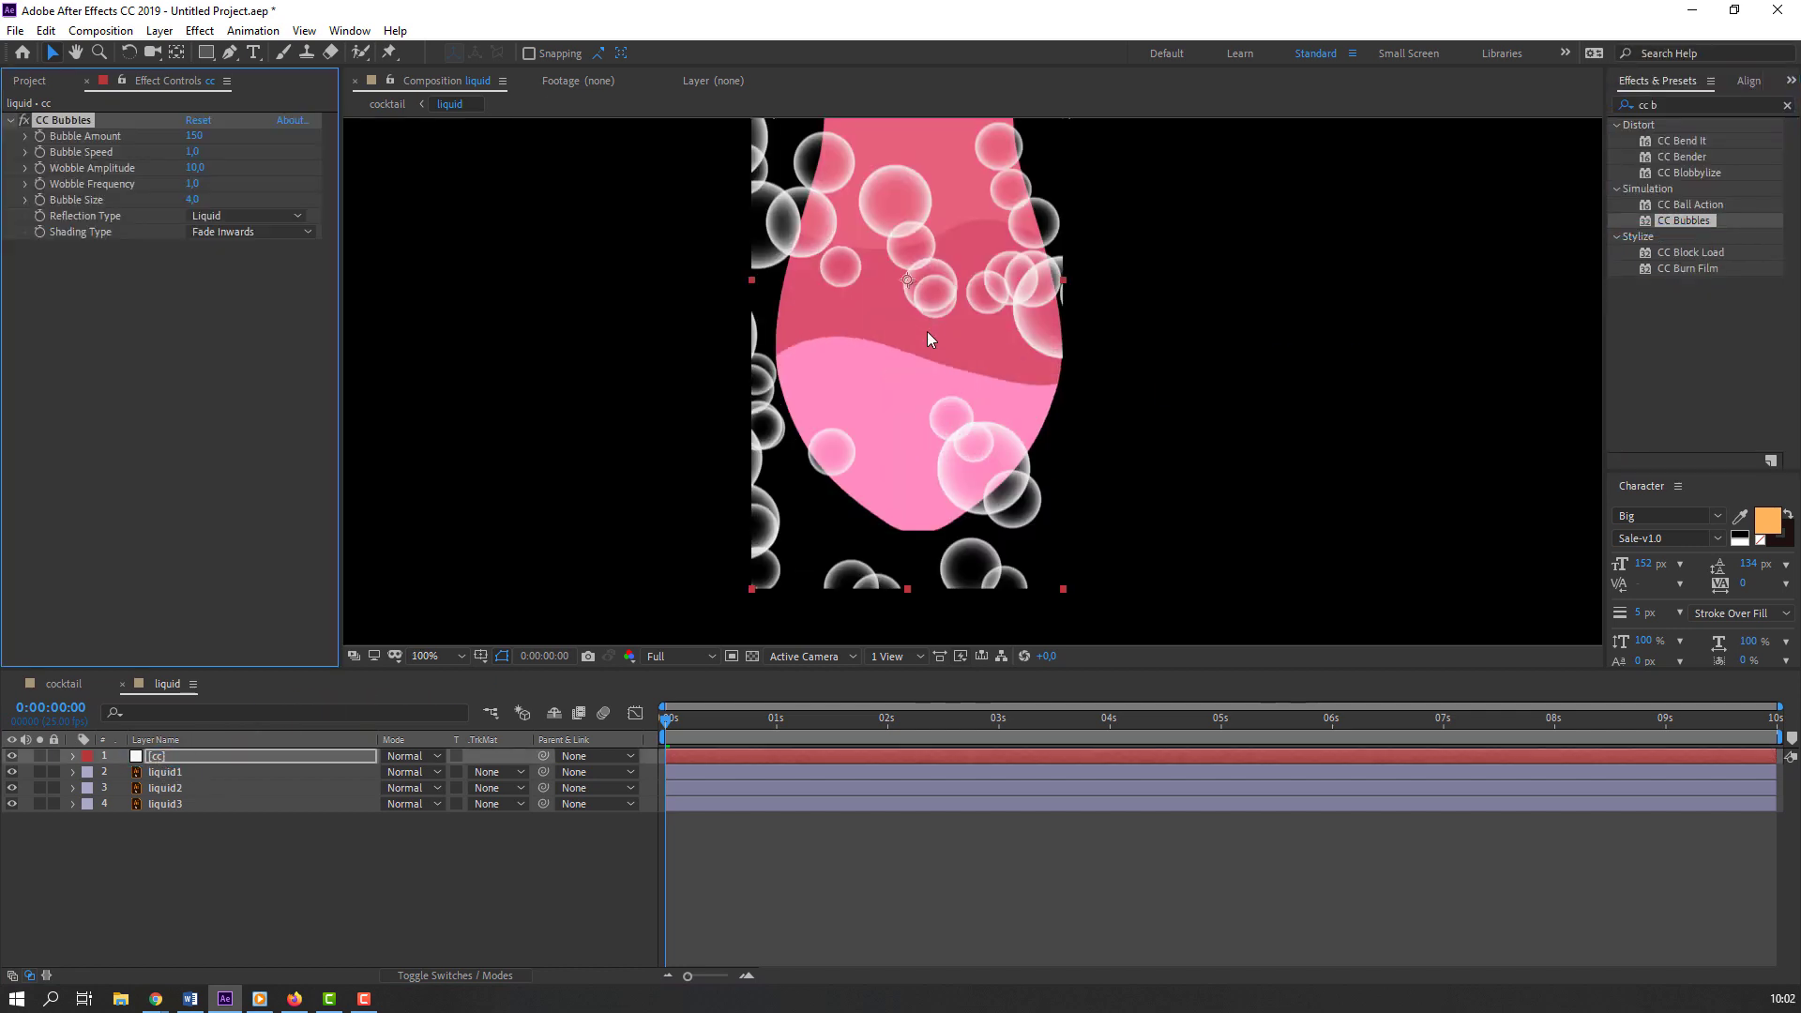
pyautogui.click(201, 235)
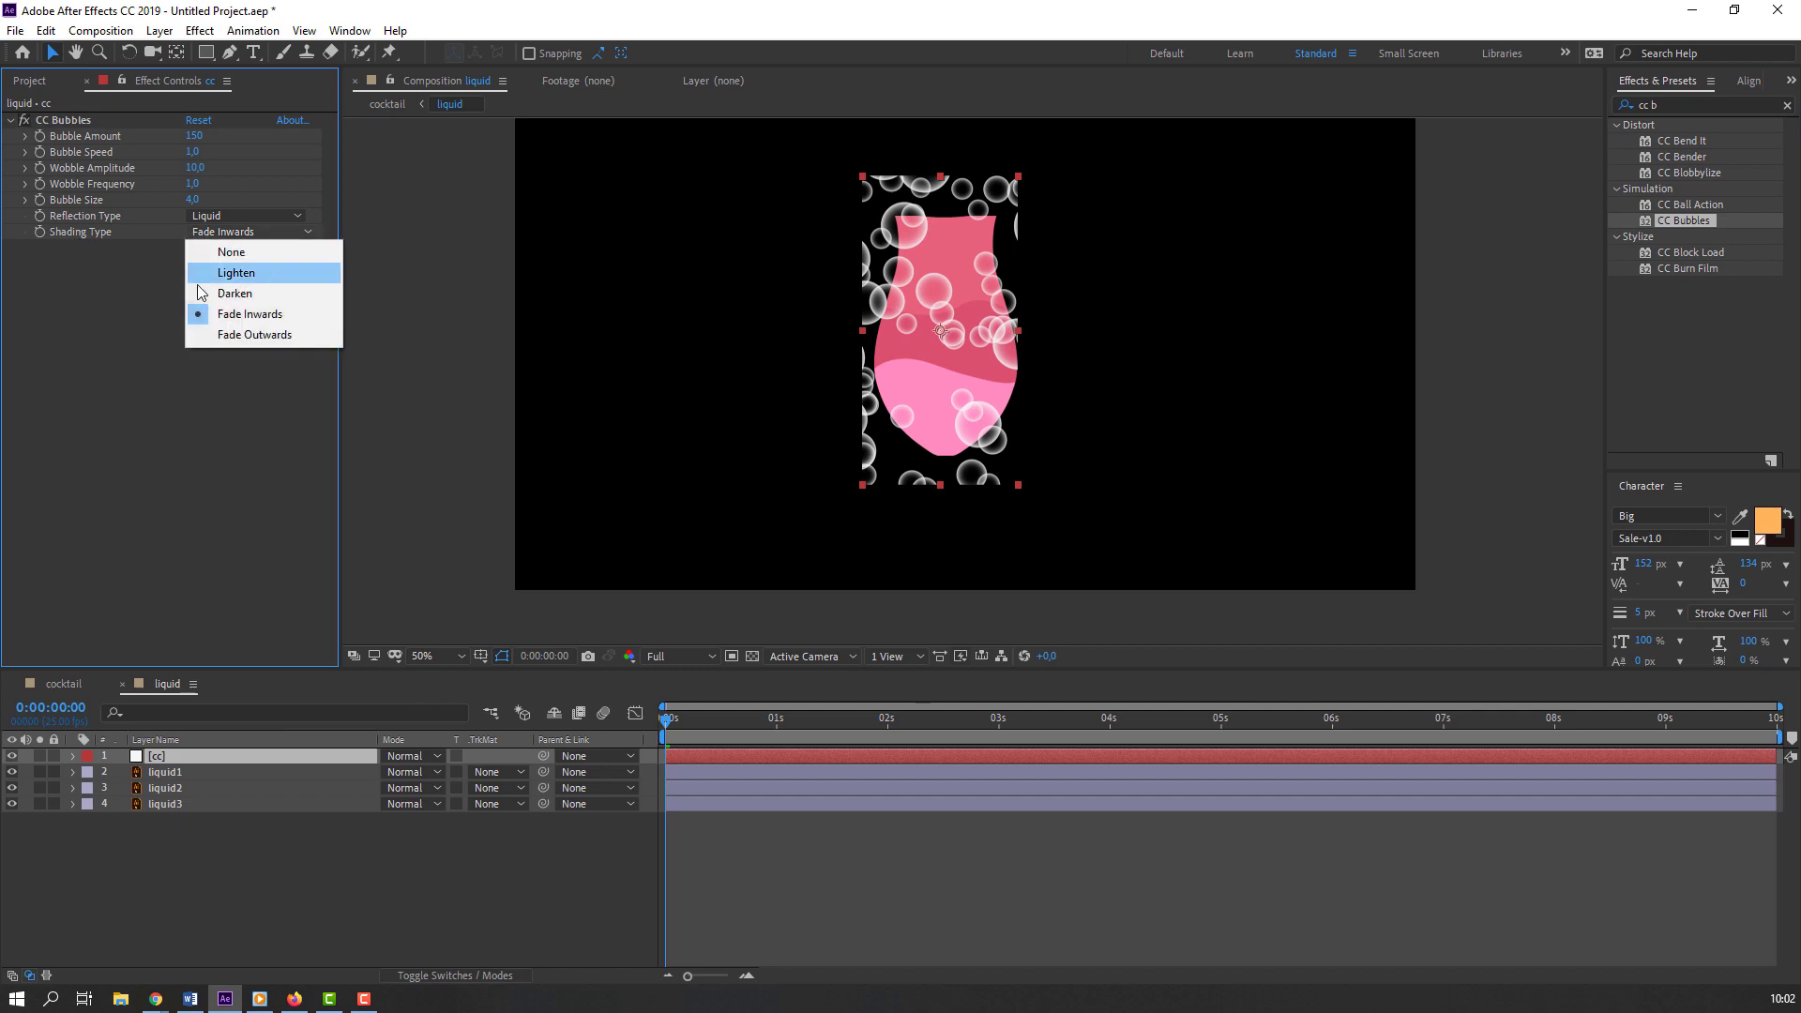
pyautogui.click(224, 274)
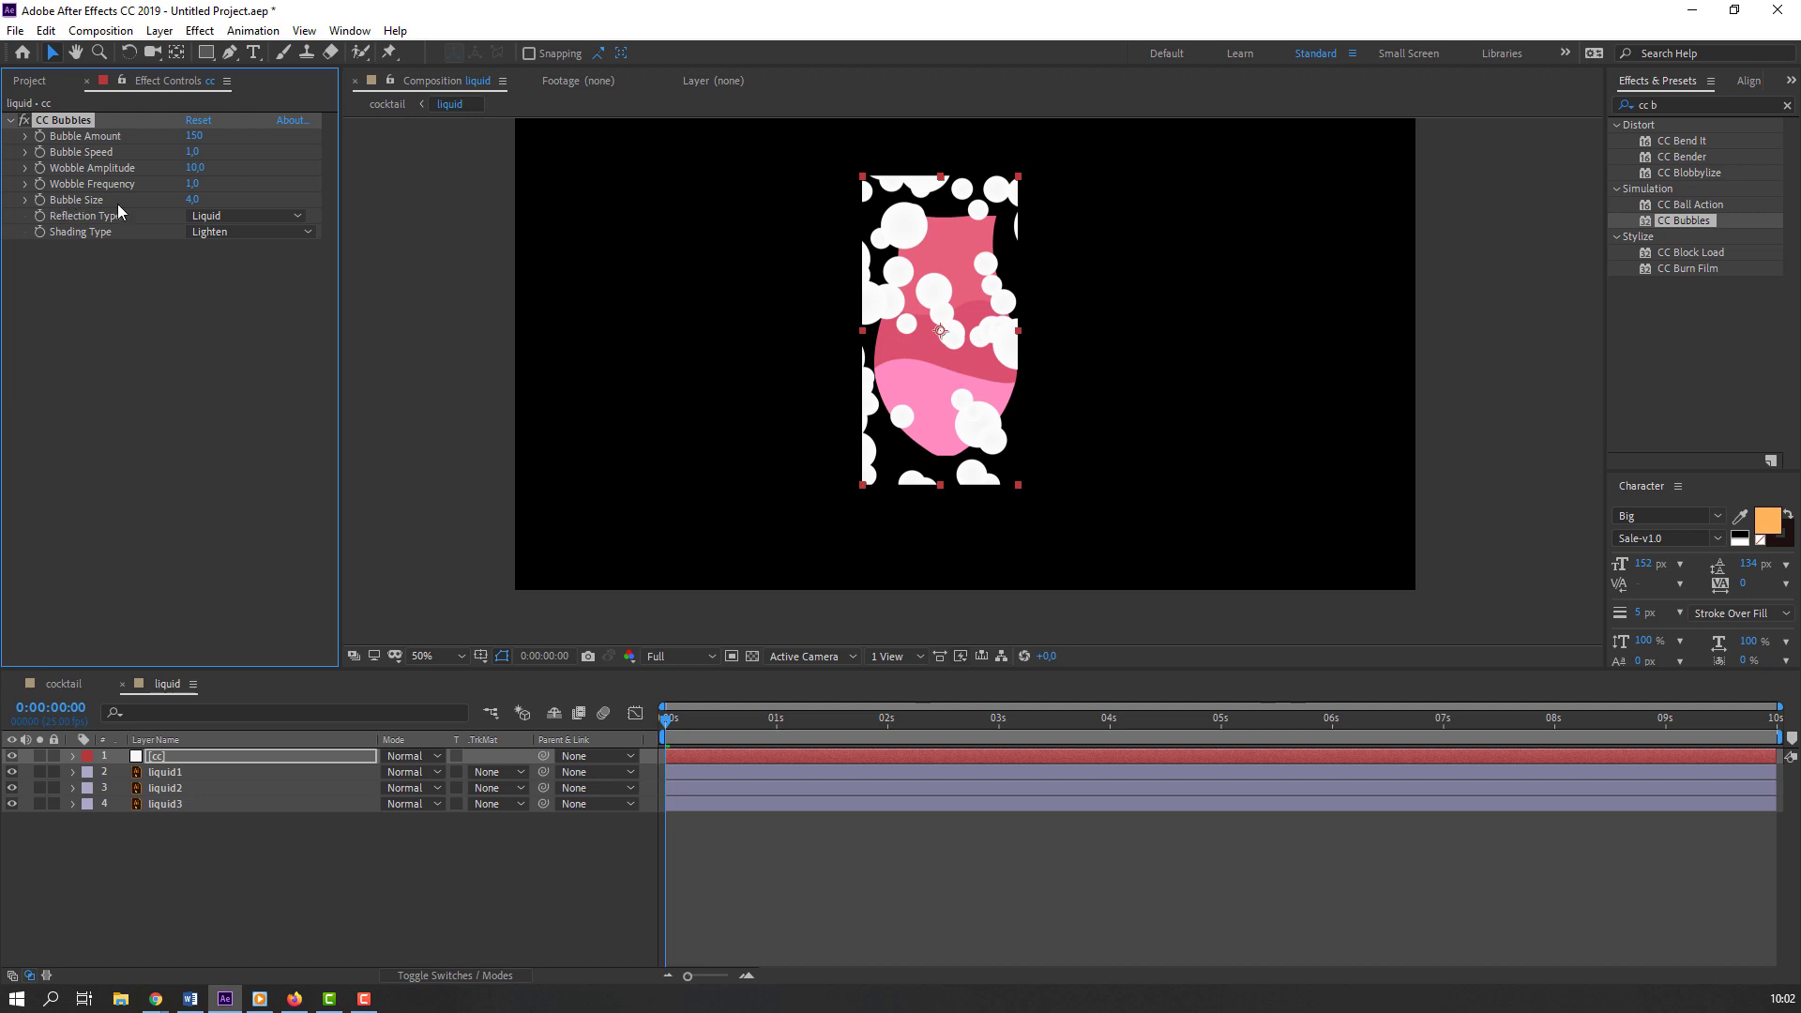
pyautogui.moveTo(197, 206); pyautogui.dragTo(174, 206)
pyautogui.press('space')
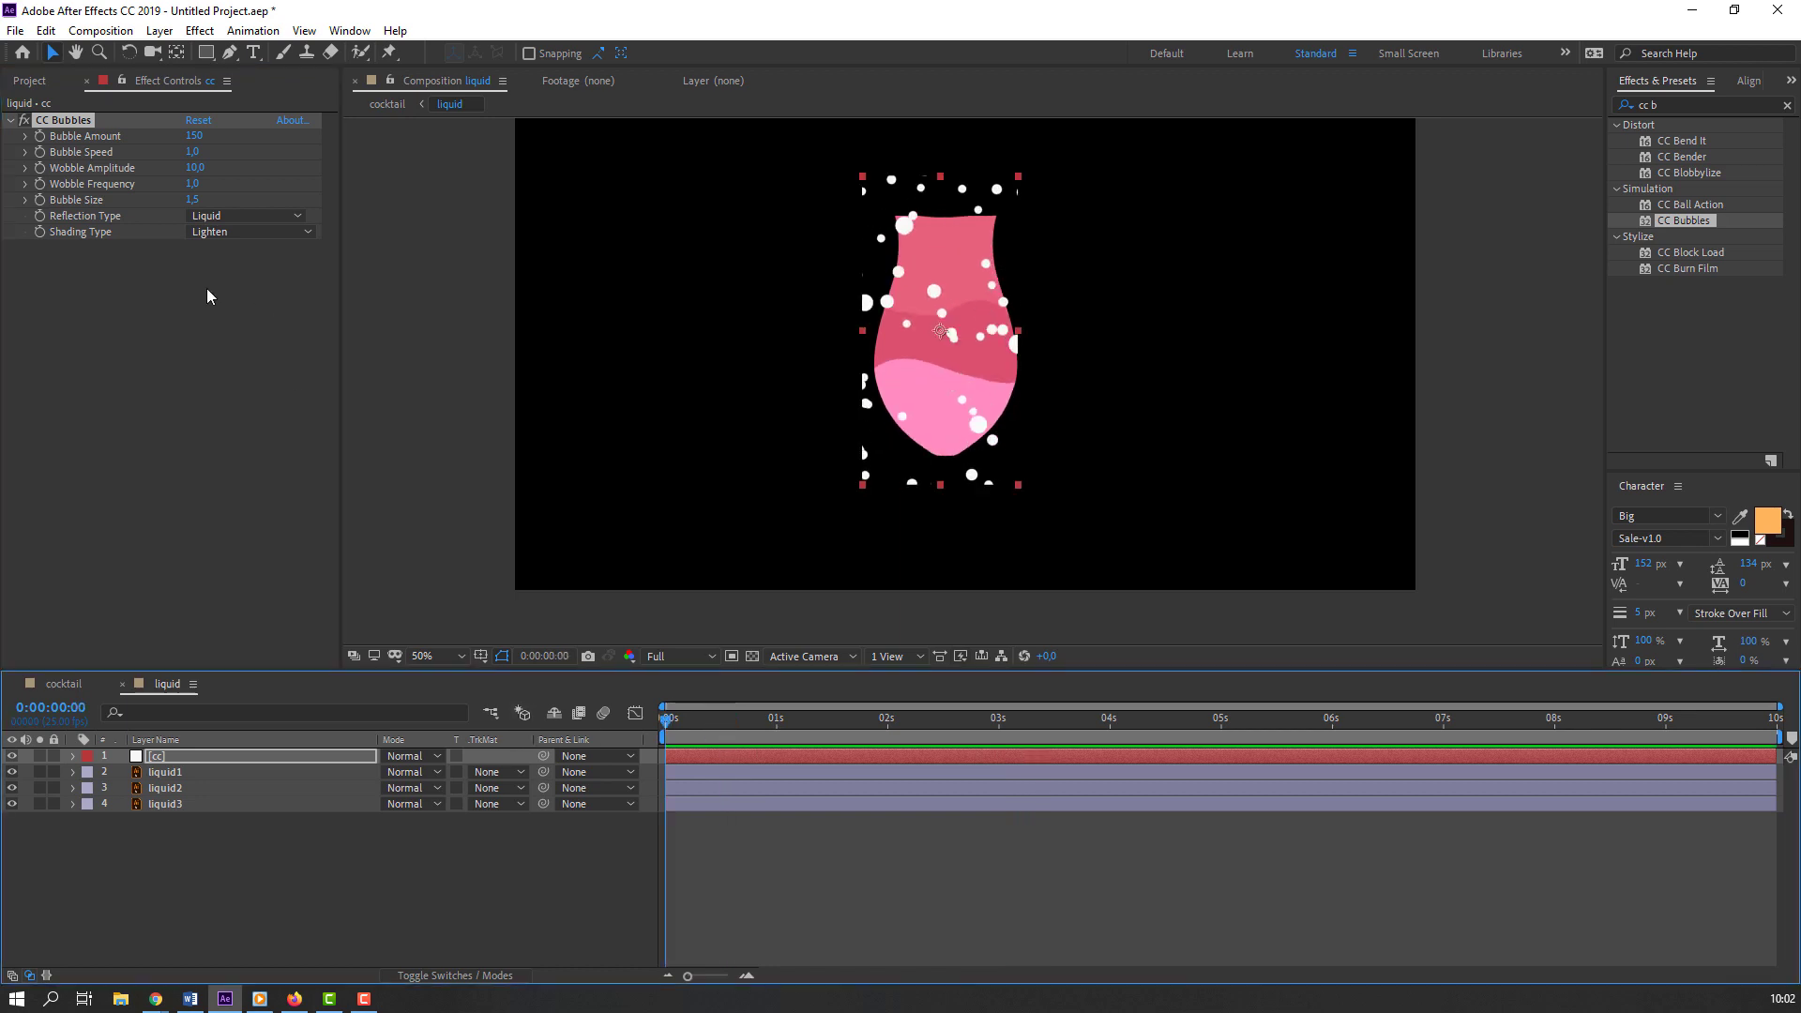
# Step: Slow the Bubble Speed to 0,5, then to 0,2, previewing each value
pyautogui.click(65, 153)
pyautogui.click(192, 152)
pyautogui.write('0')
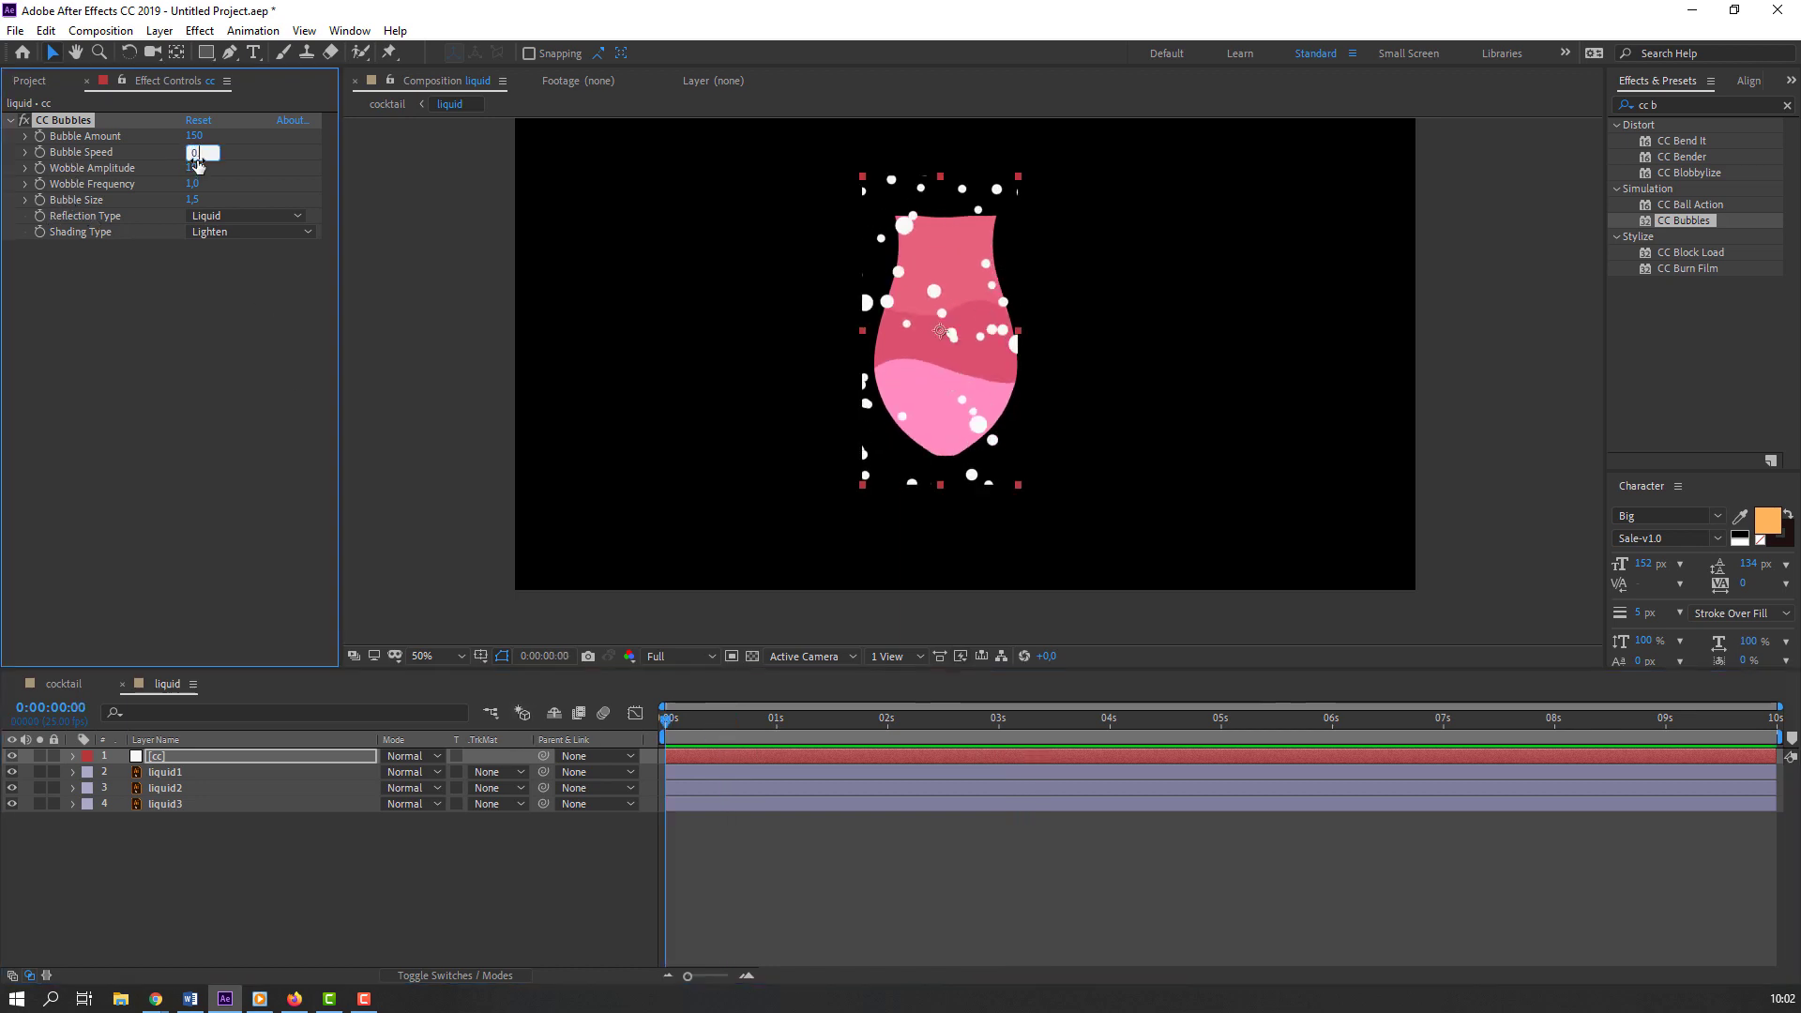
pyautogui.write(',5')
pyautogui.press('Return')
pyautogui.press('space')
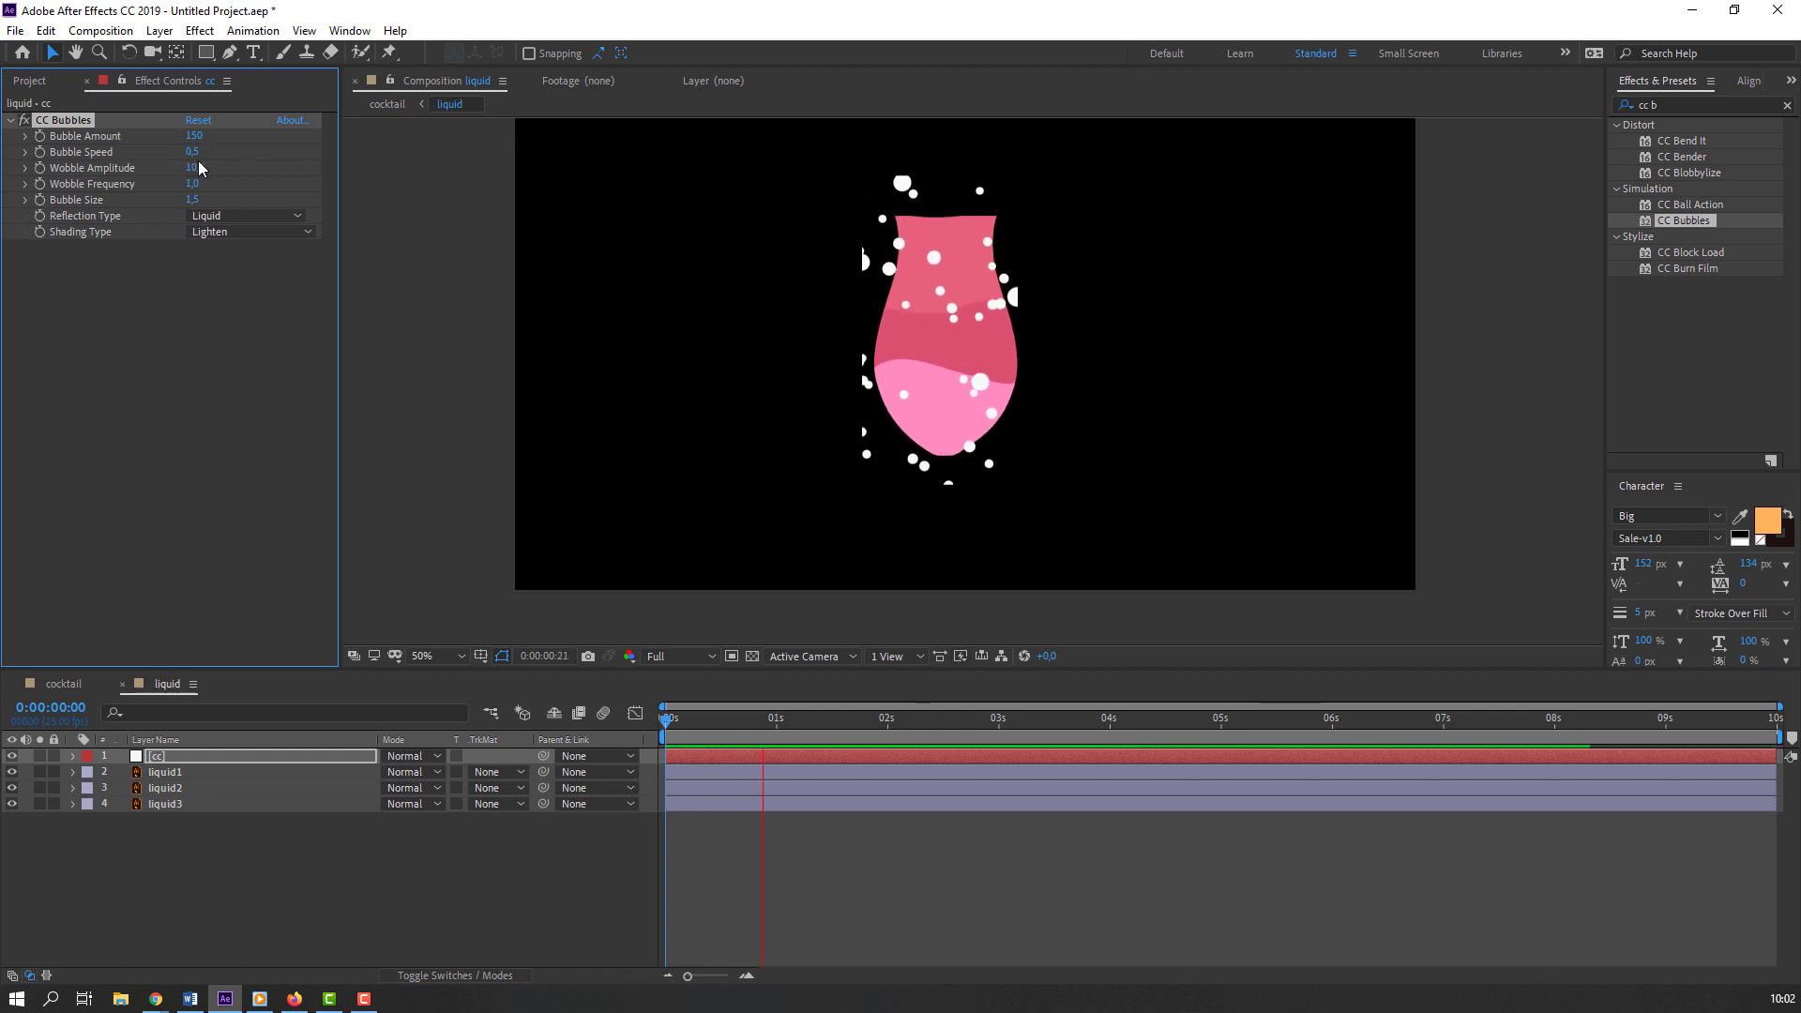
pyautogui.click(193, 151)
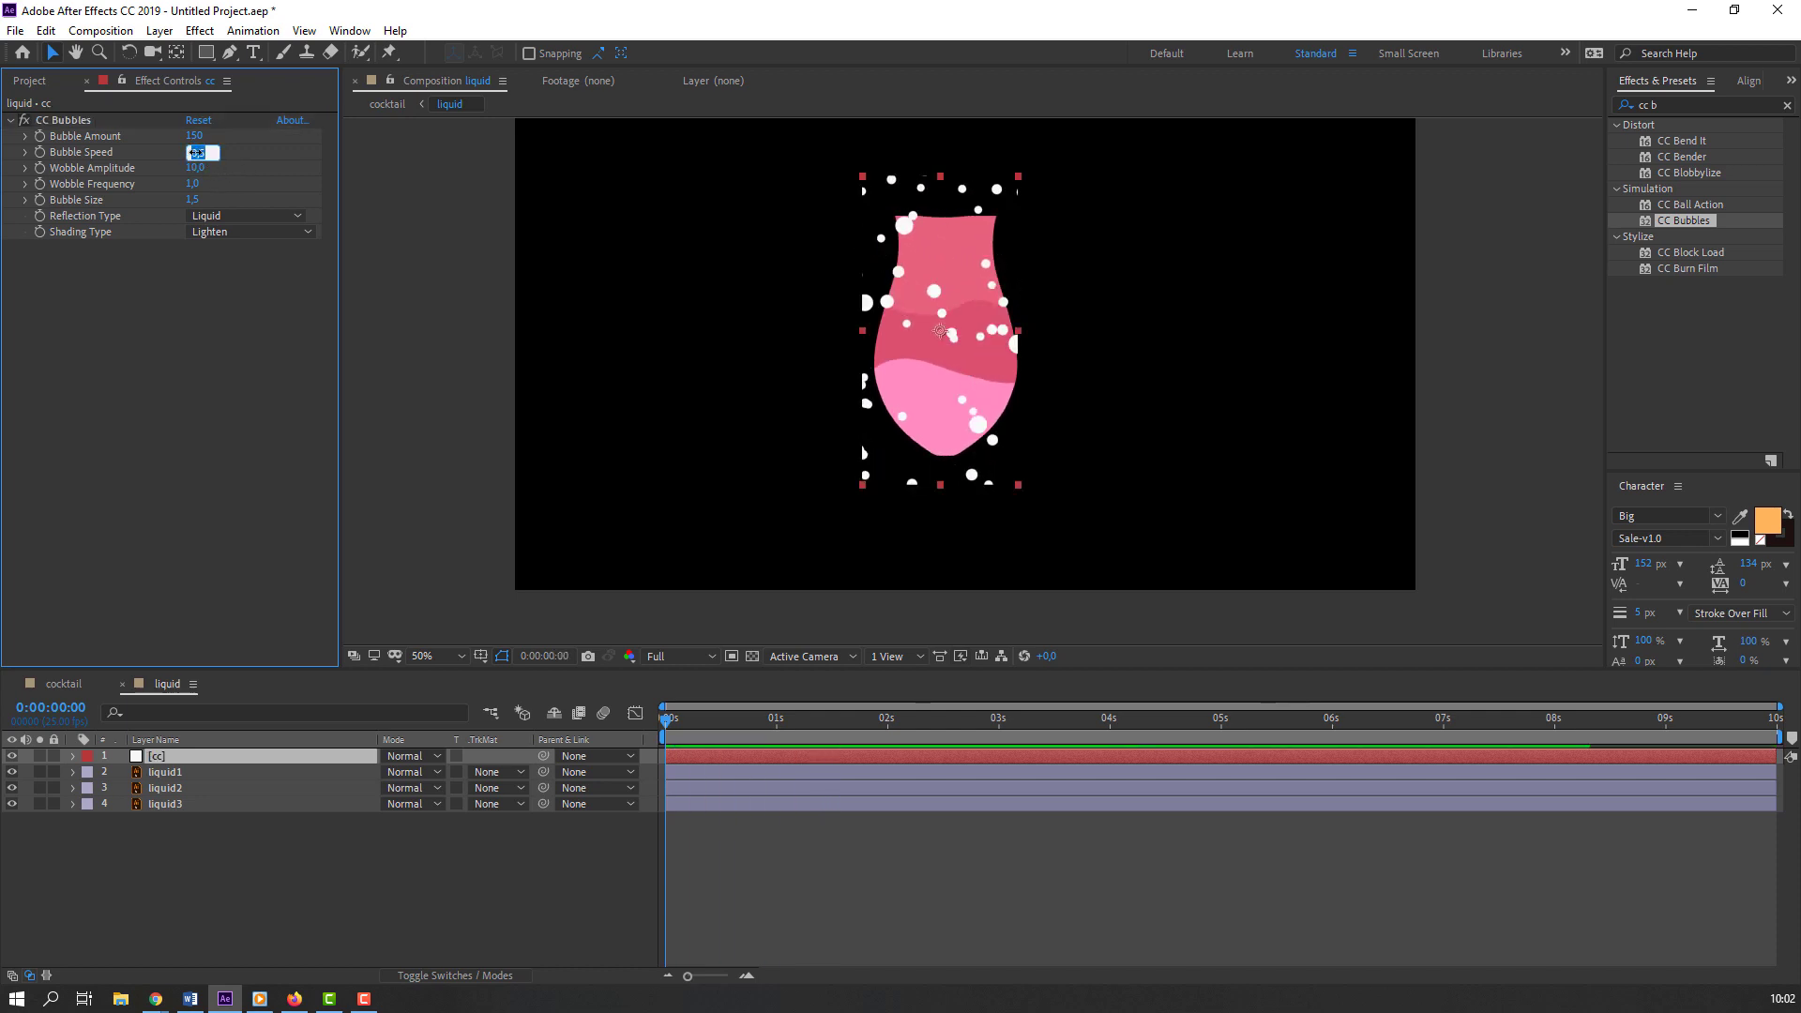
pyautogui.write('0,2')
pyautogui.press('Return')
pyautogui.press('space')
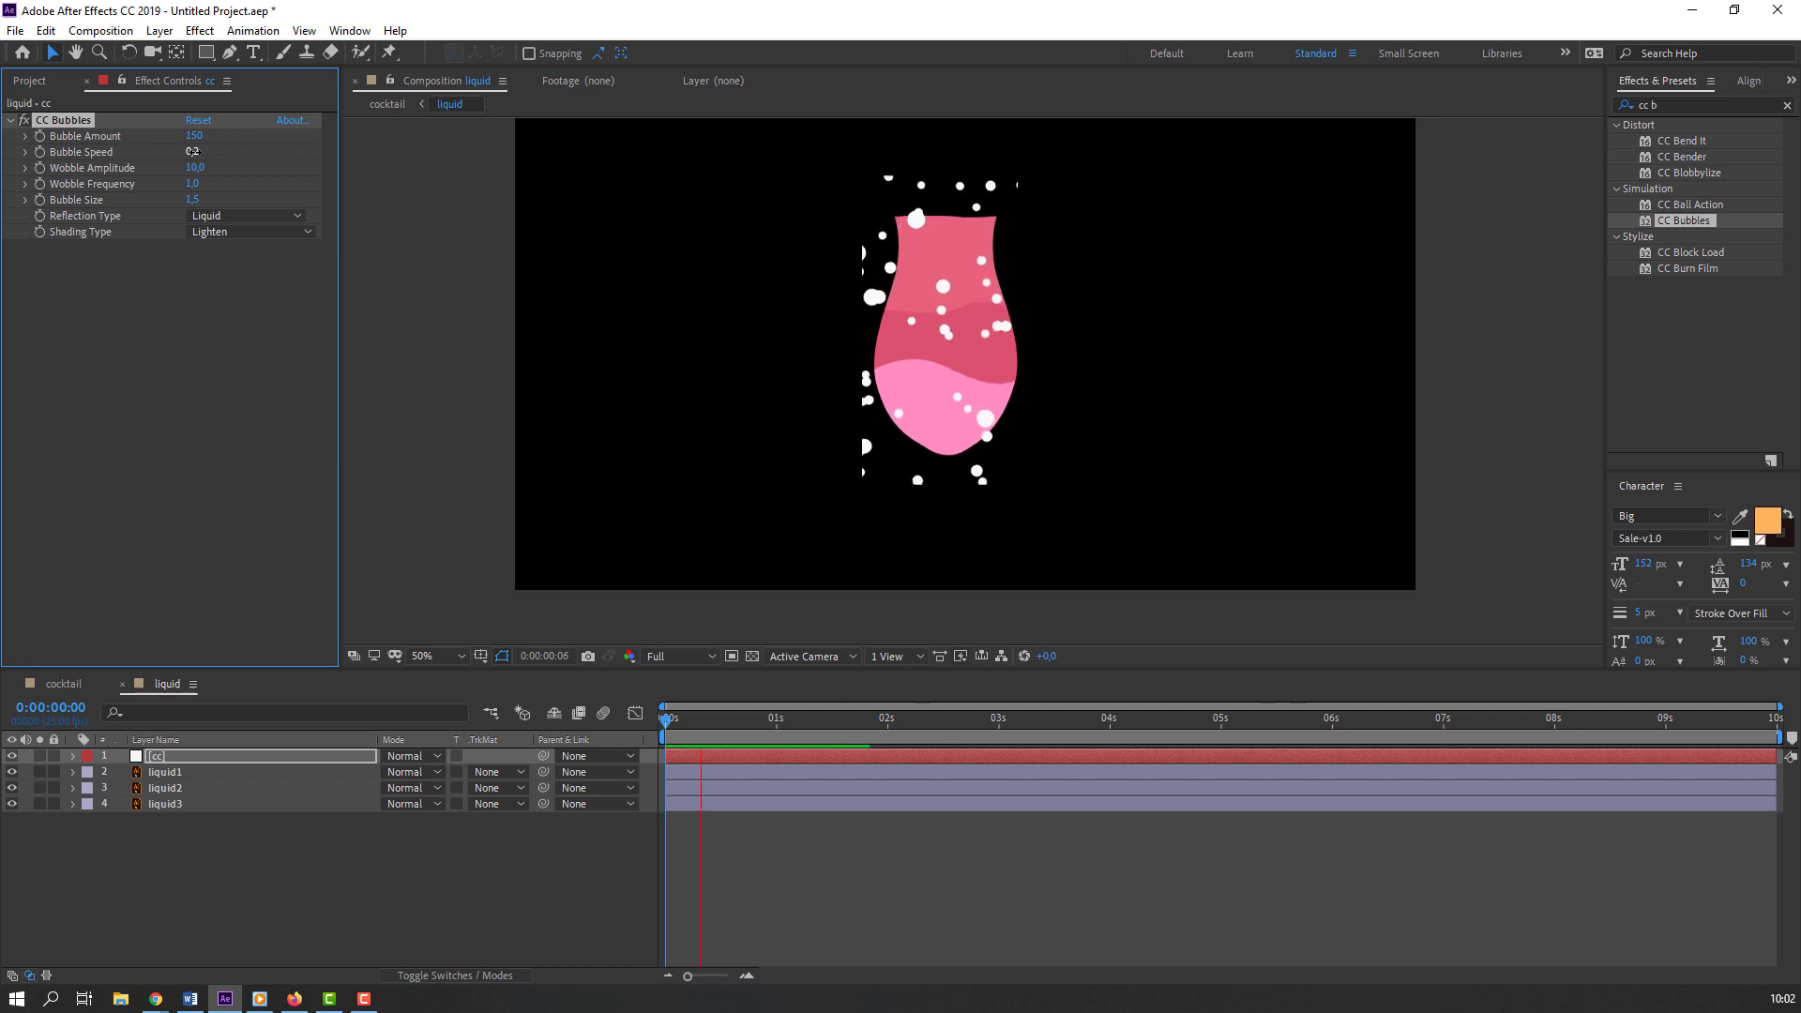
pyautogui.press('space')
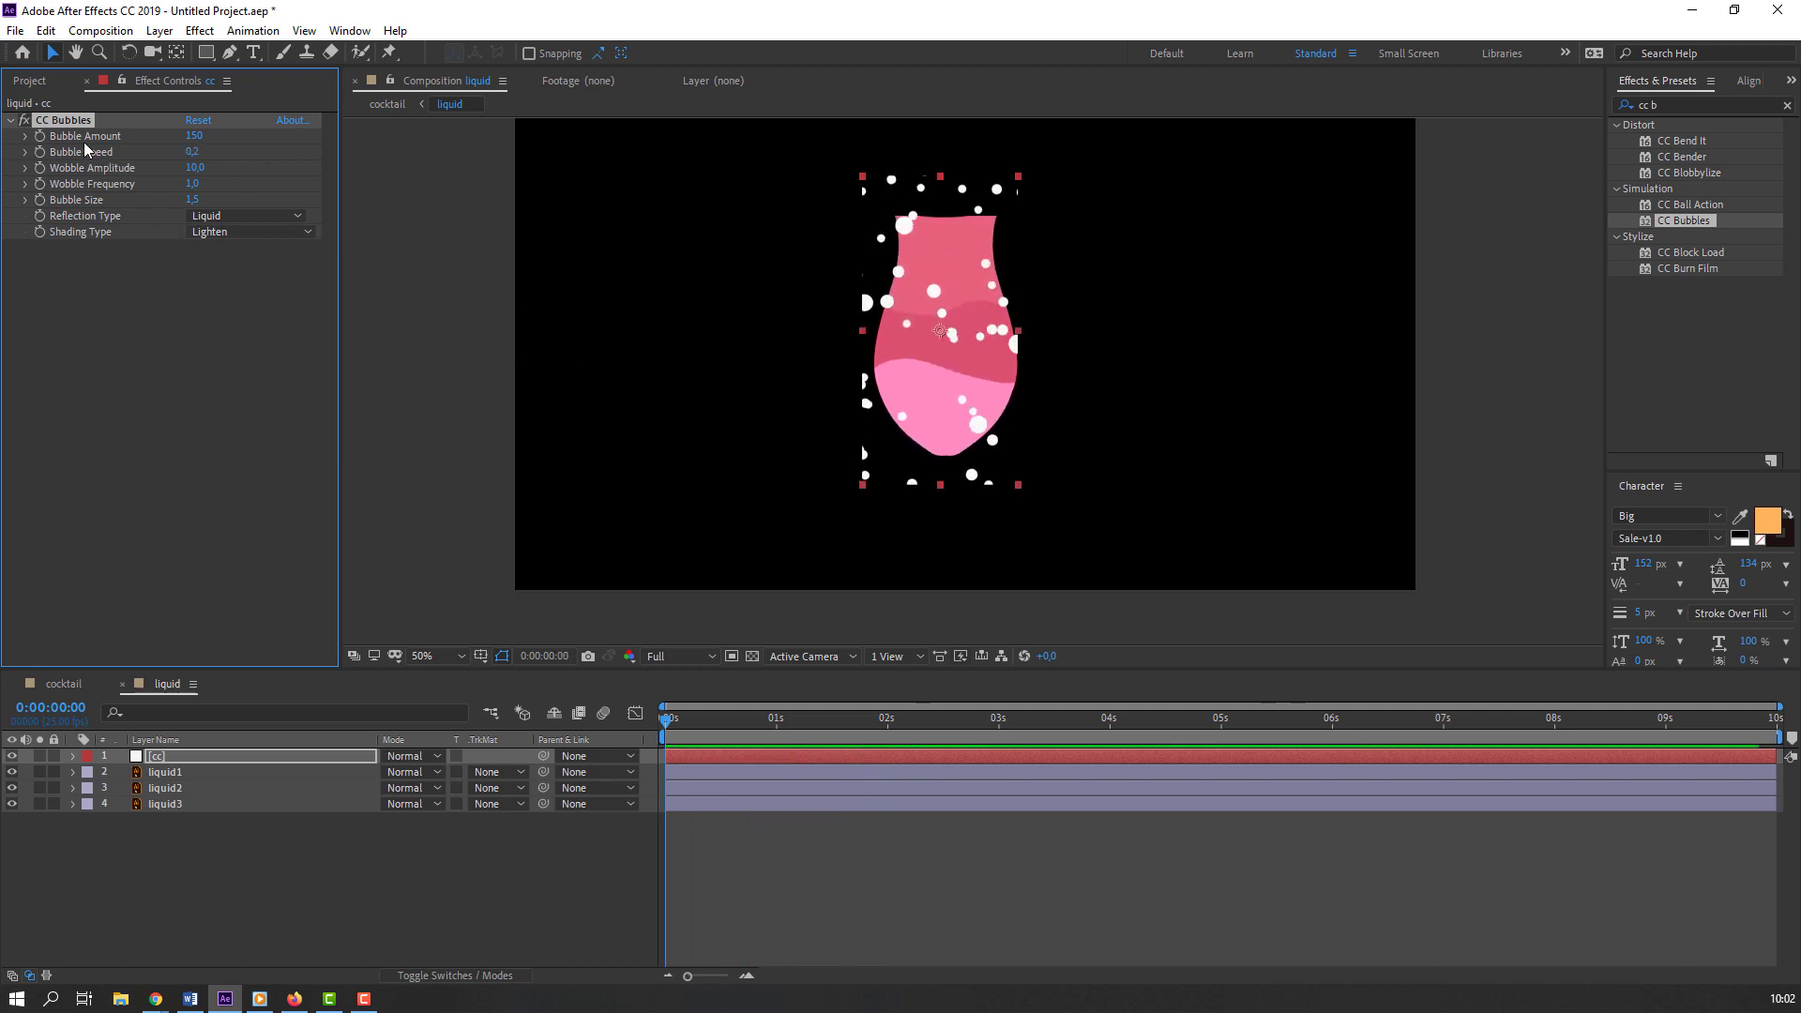
# Step: Lower the Bubble Amount to 106 and preview the bubbles
pyautogui.moveTo(191, 136); pyautogui.dragTo(161, 132)
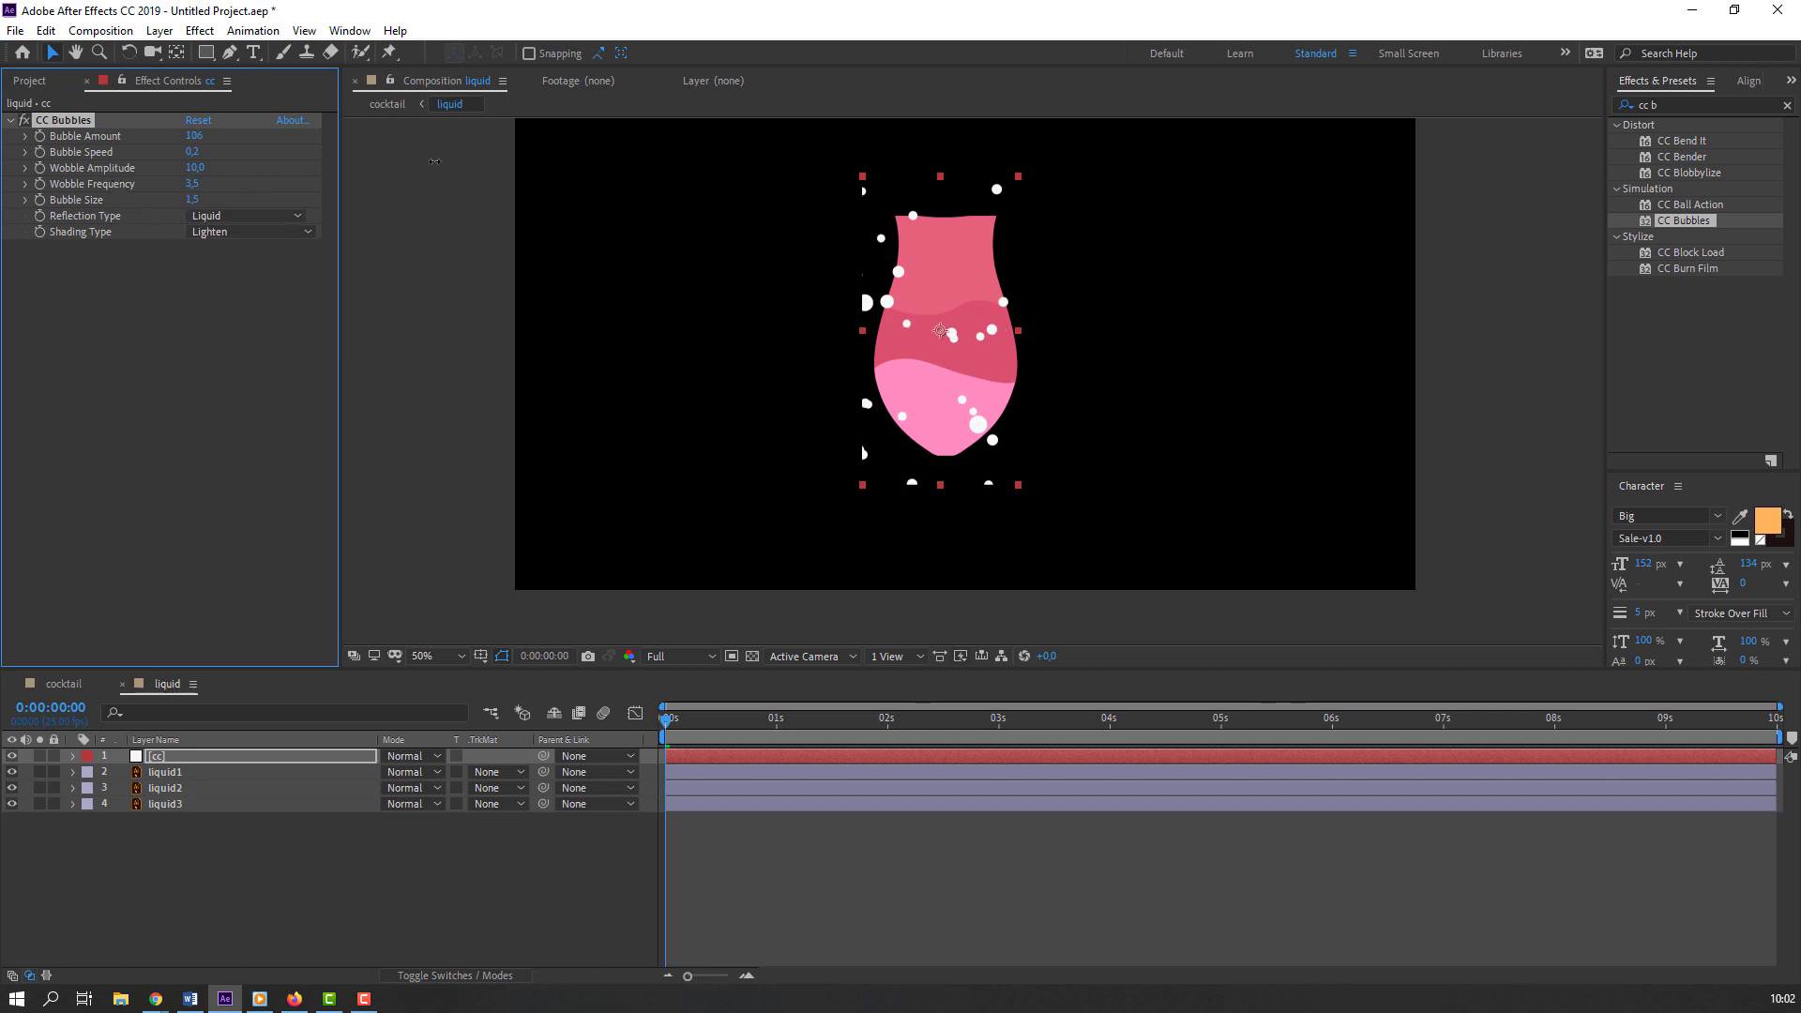
pyautogui.press('space')
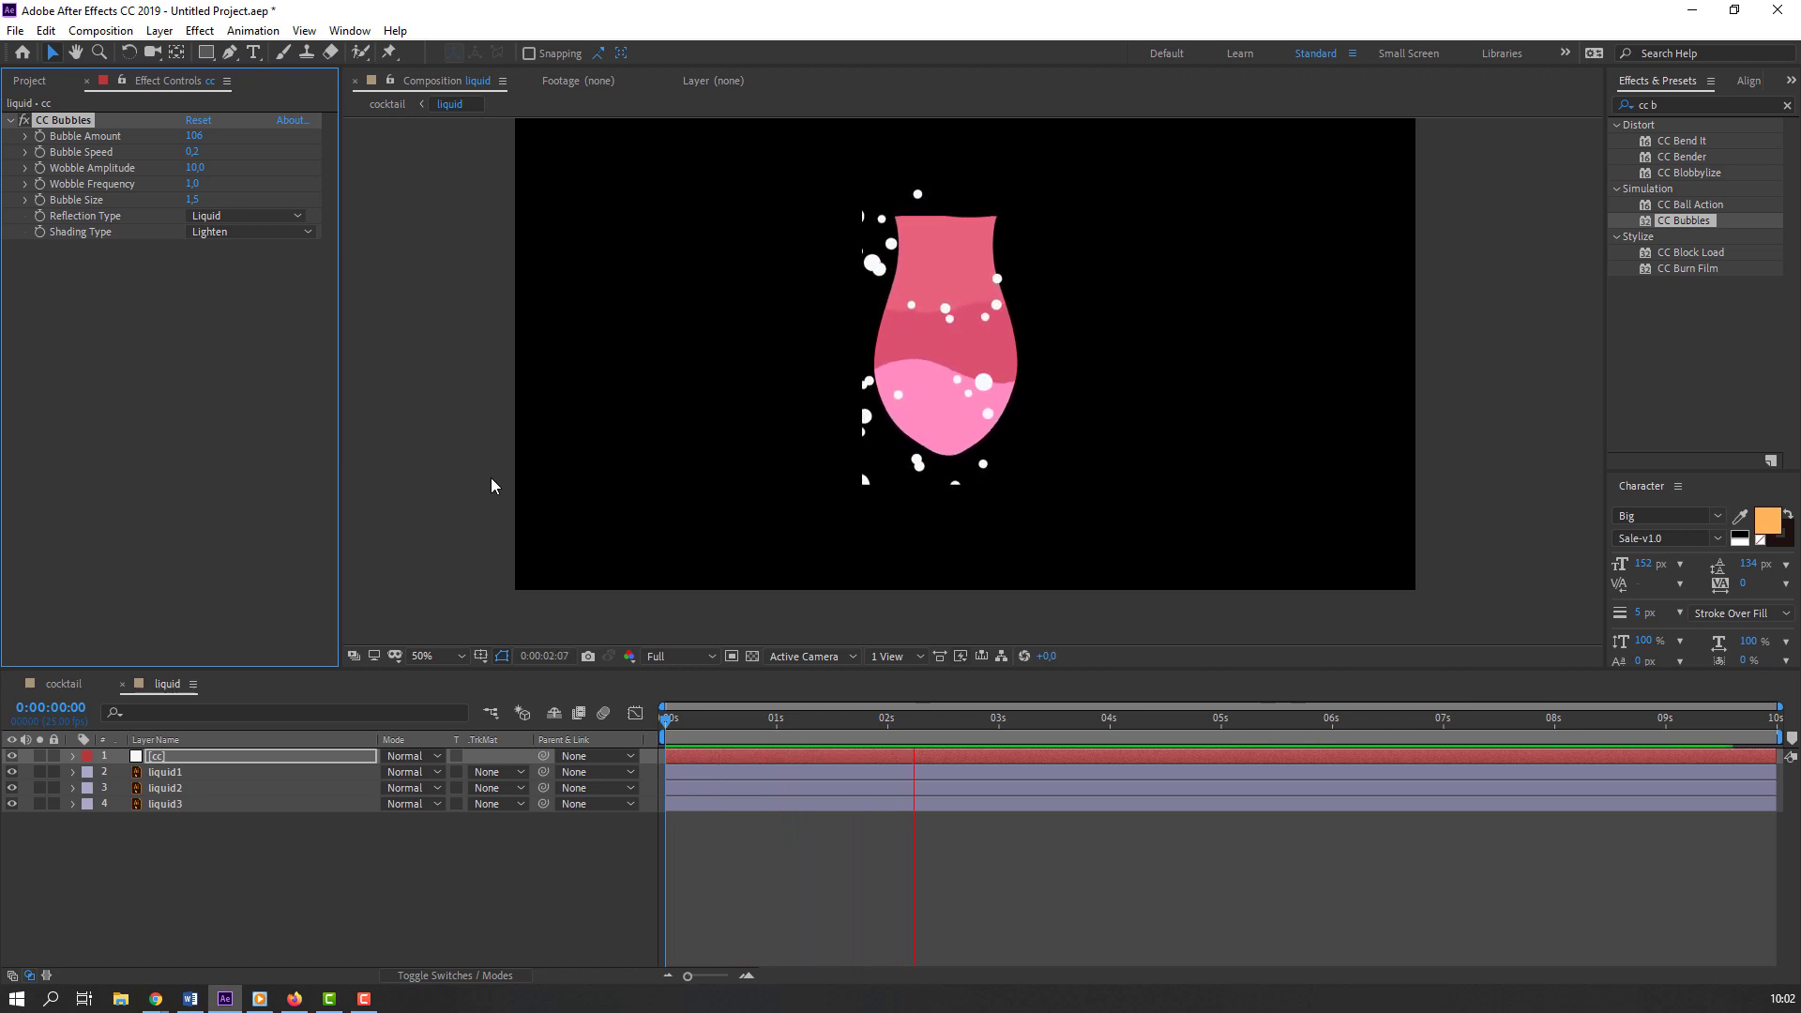
pyautogui.press('space')
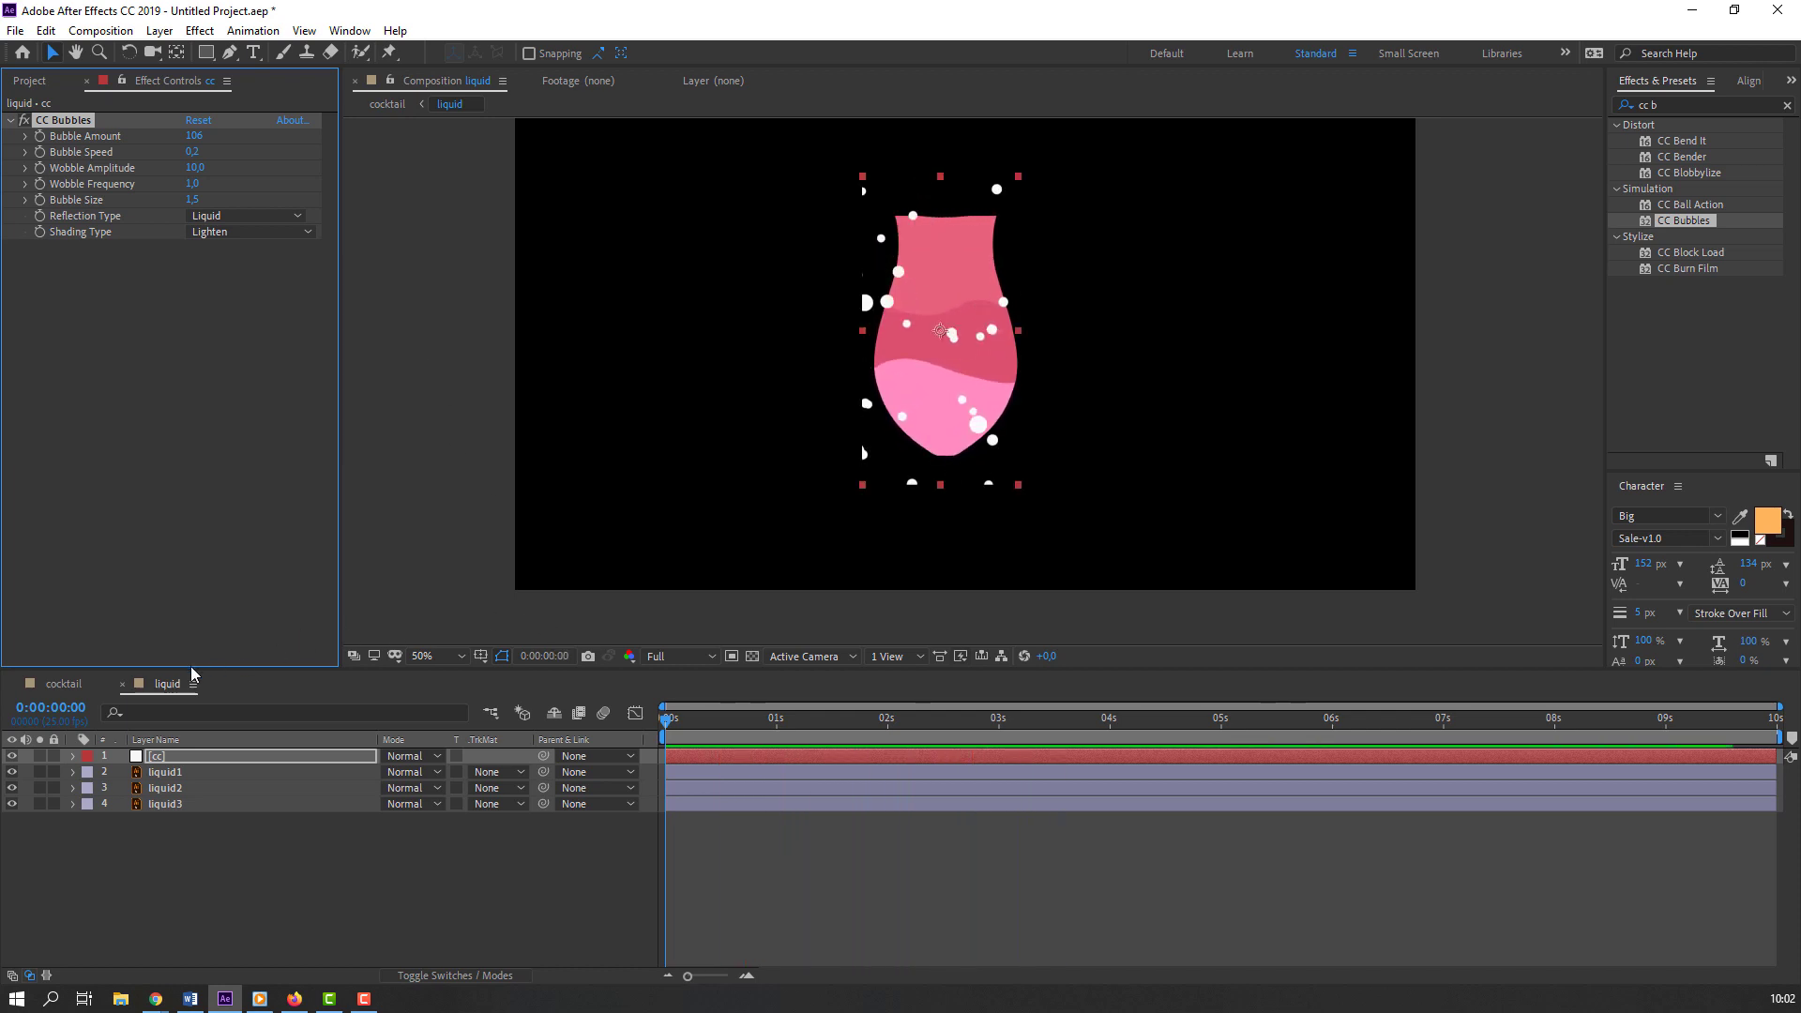
# Step: Preview the bubbles inside the glass in the cocktail composition from an early frame
pyautogui.click(56, 684)
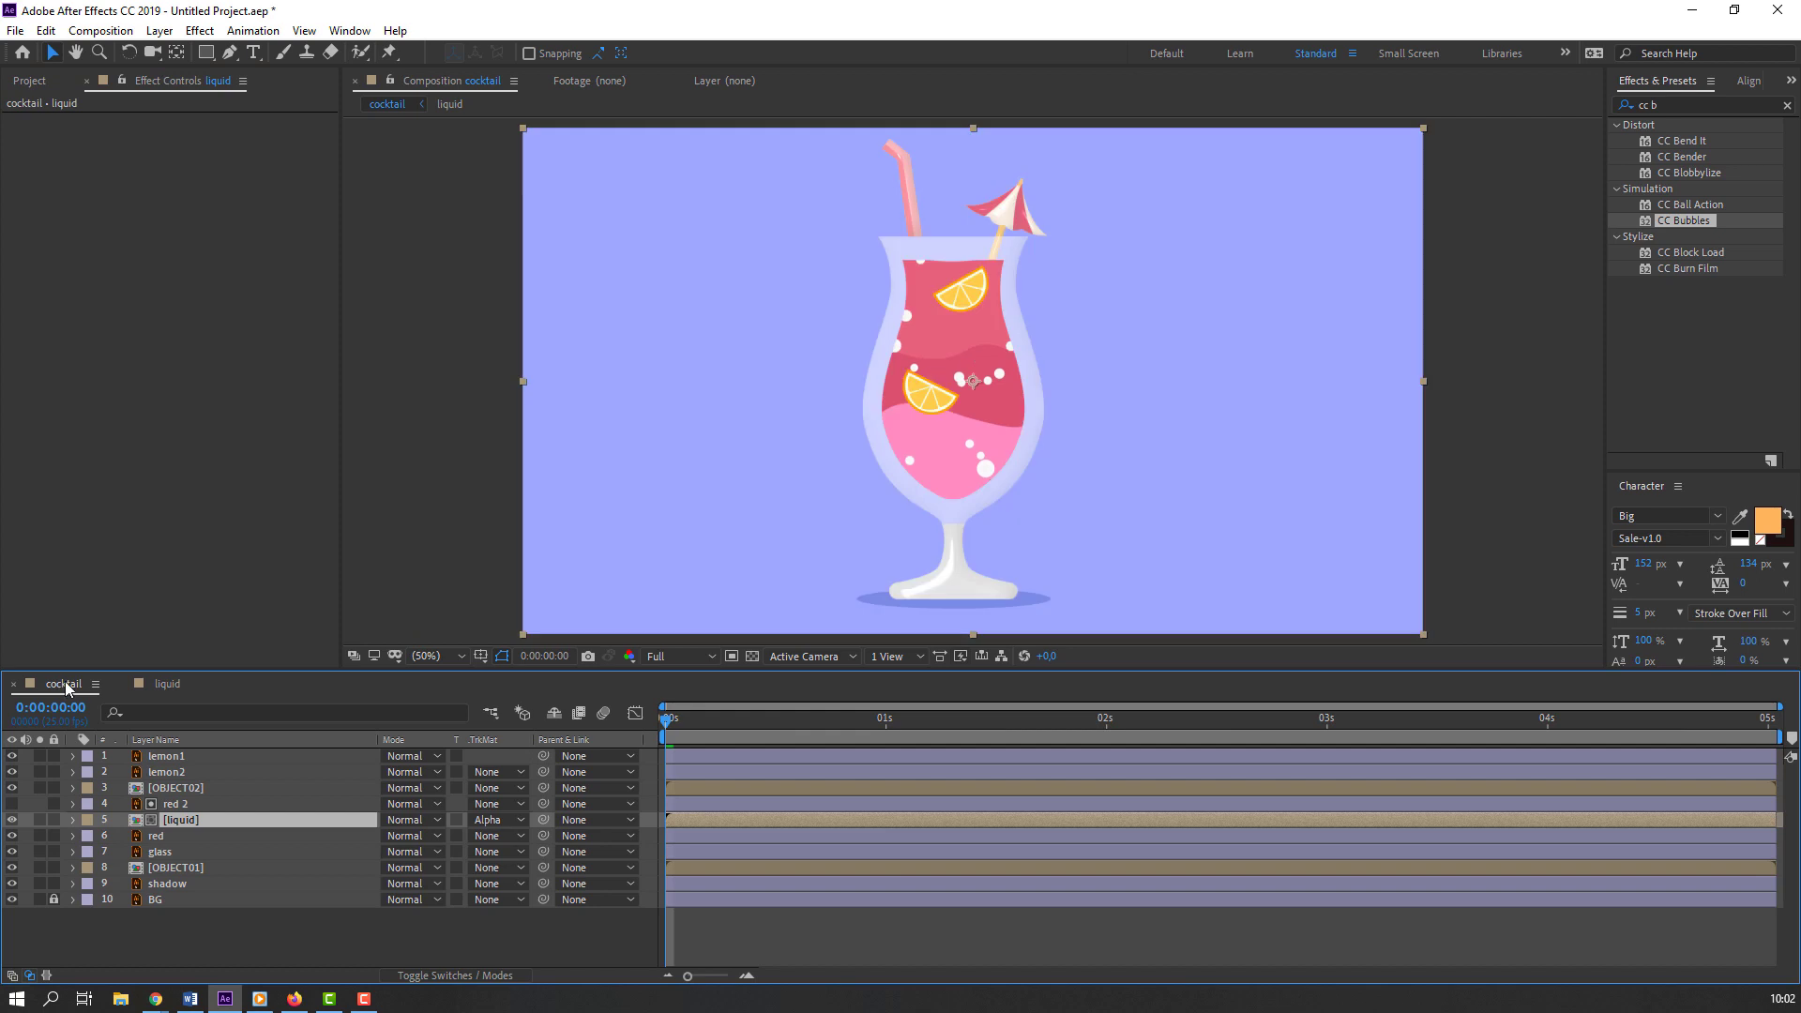
pyautogui.press('space')
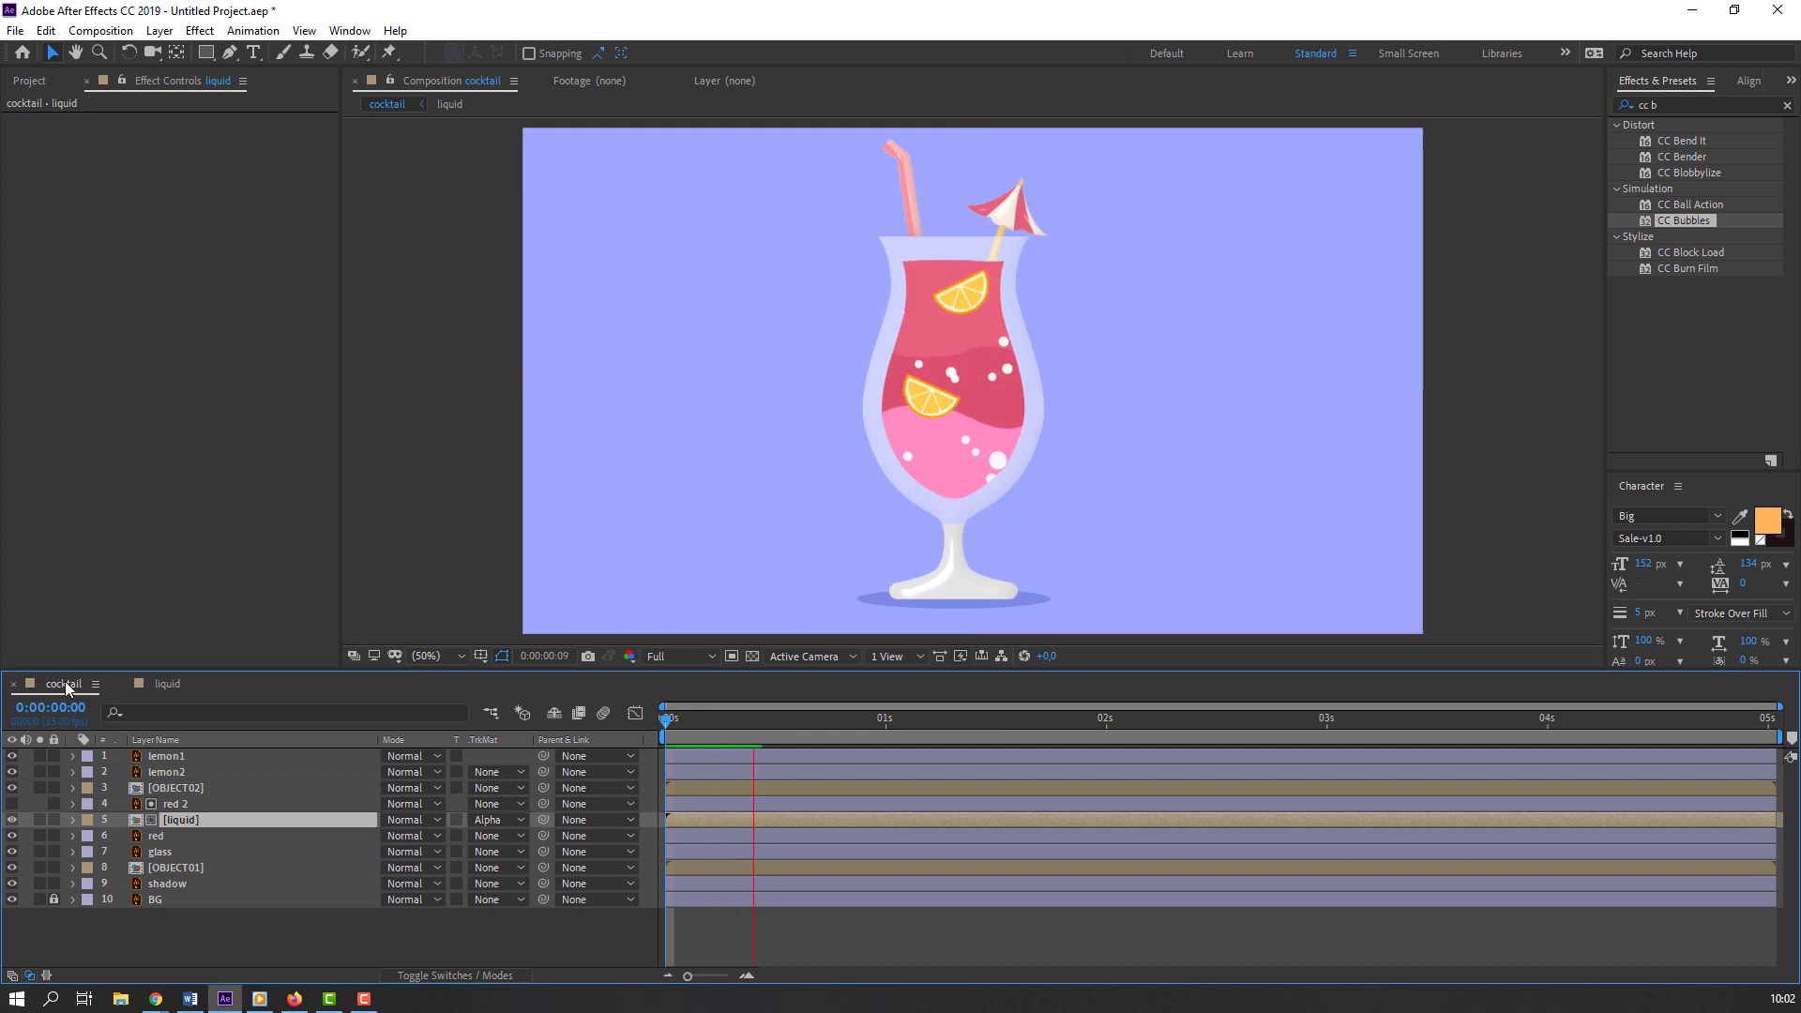
pyautogui.click(762, 719)
pyautogui.press('space')
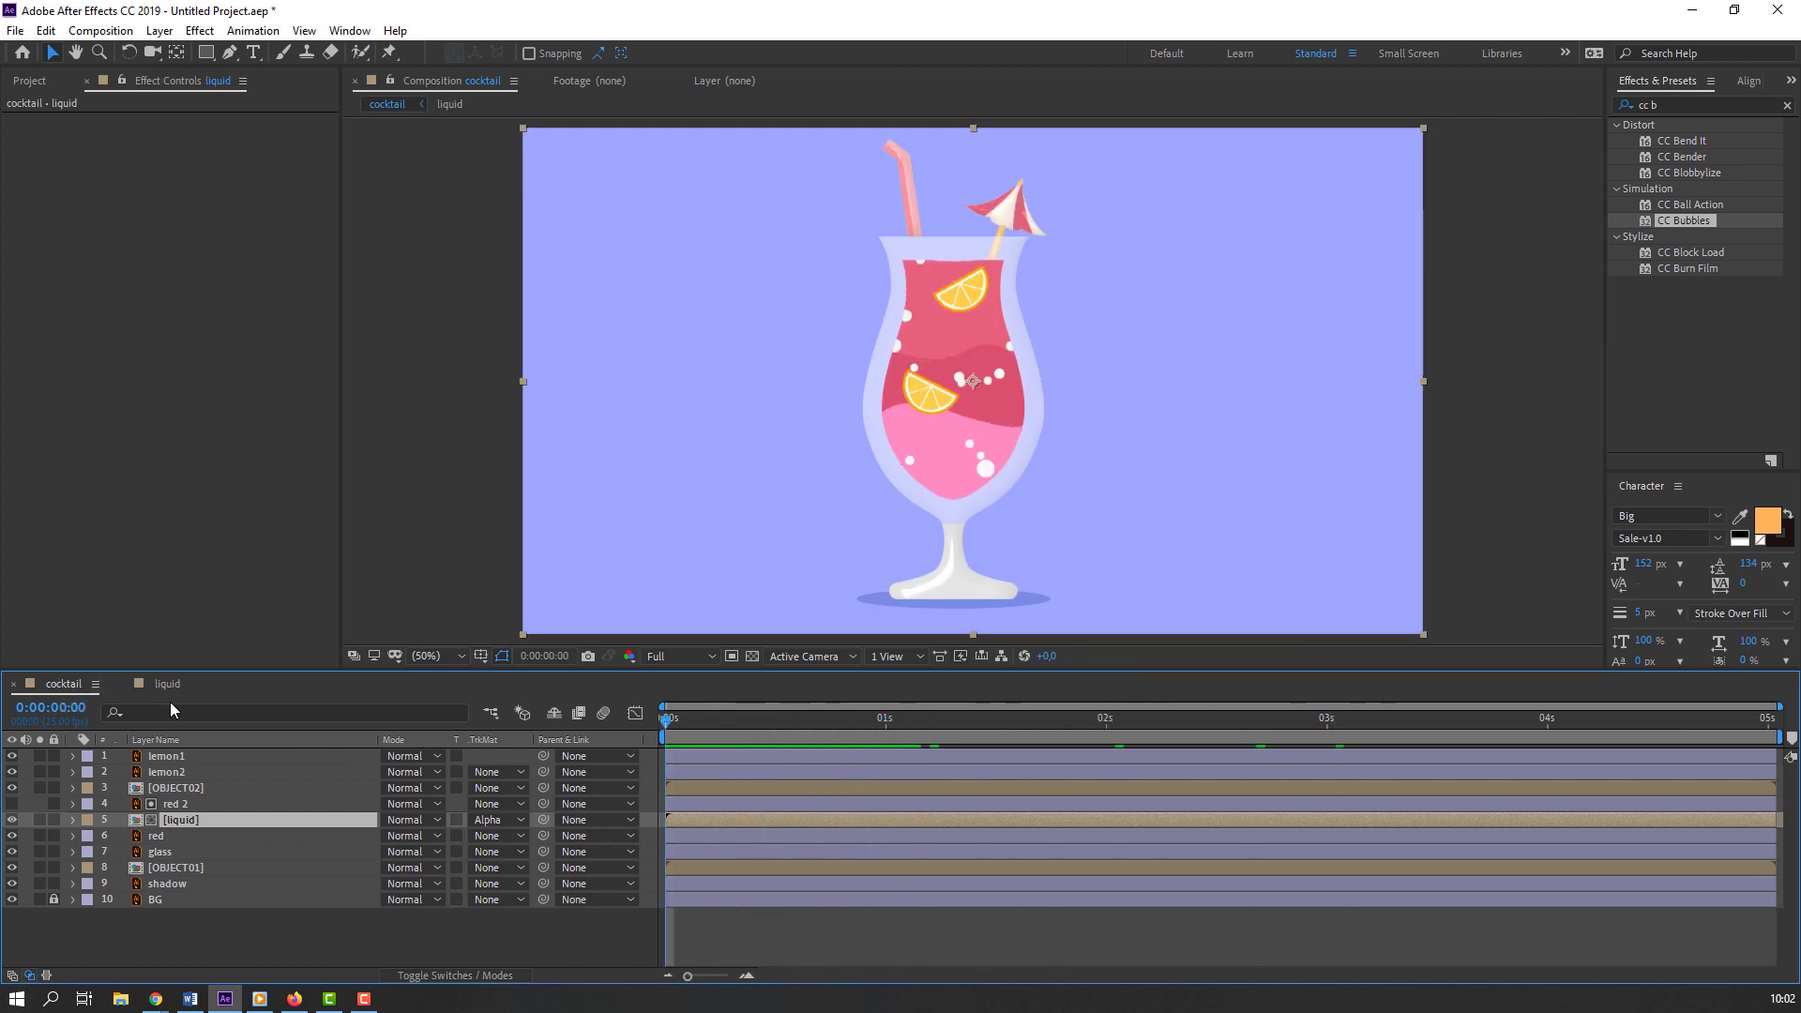
# Step: Return to the liquid composition and search Effects & Presets for 'fill'
pyautogui.click(163, 686)
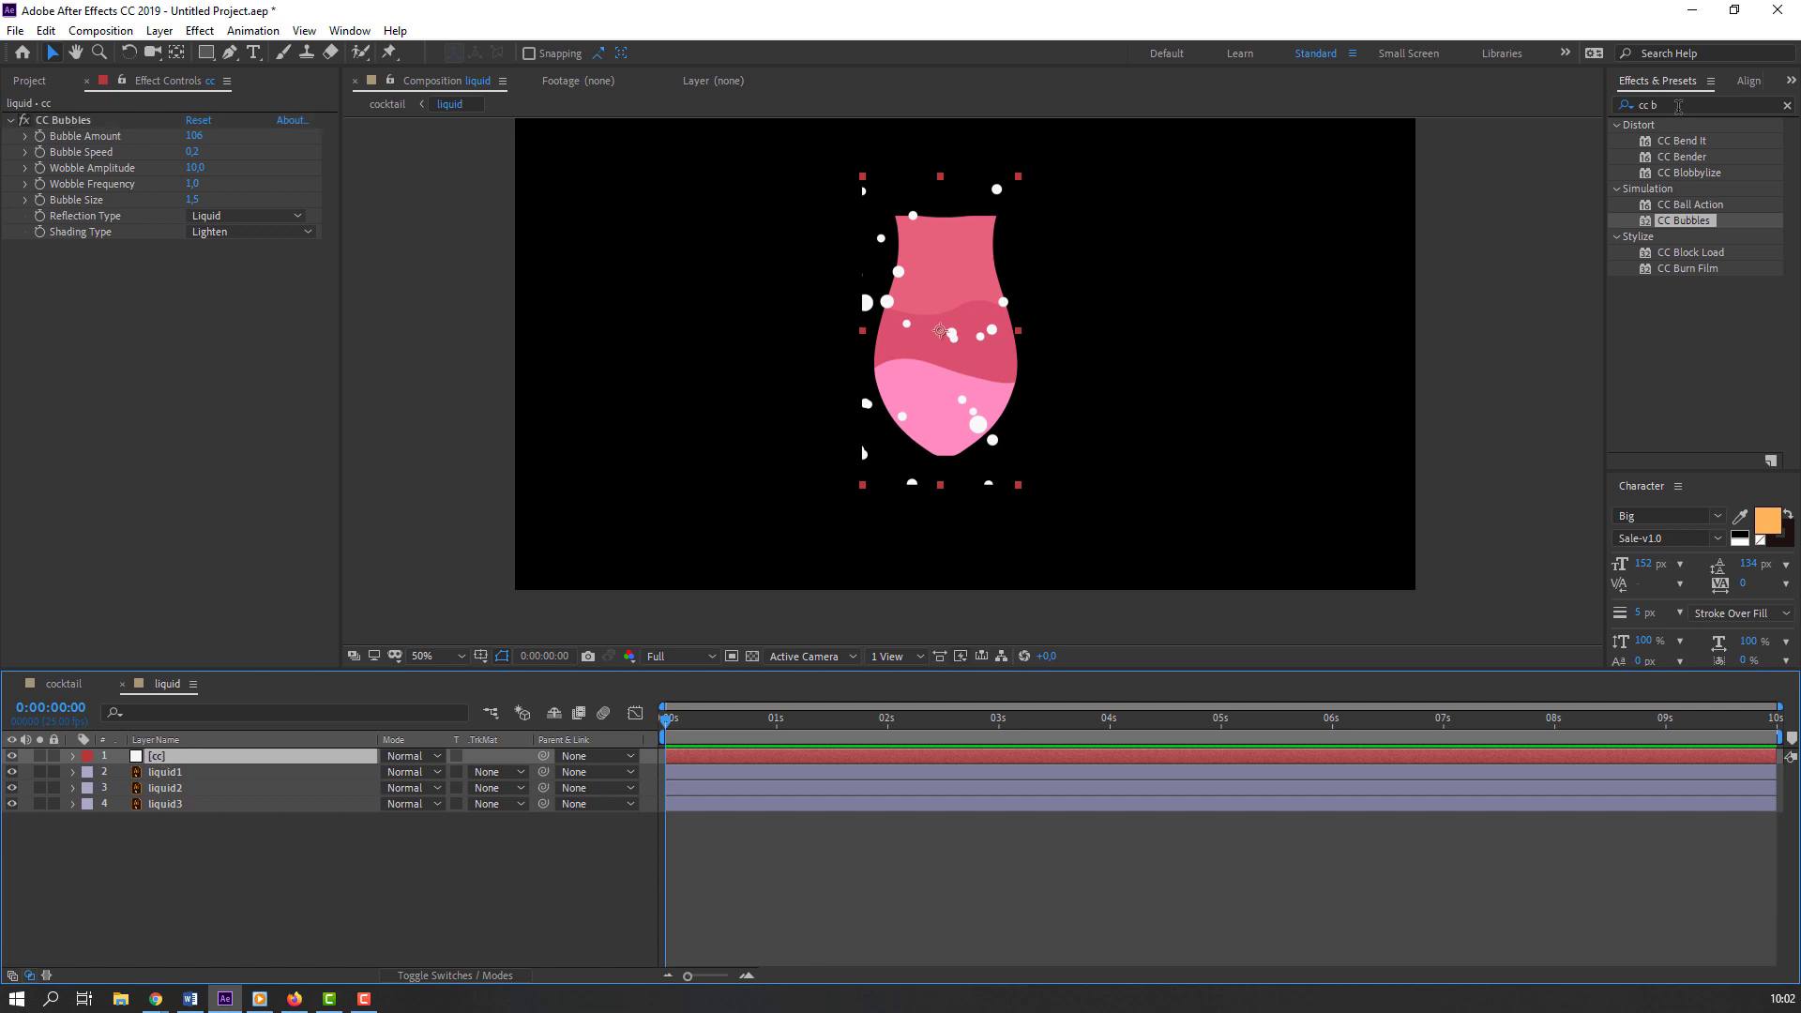
pyautogui.click(1679, 106)
pyautogui.write('fill')
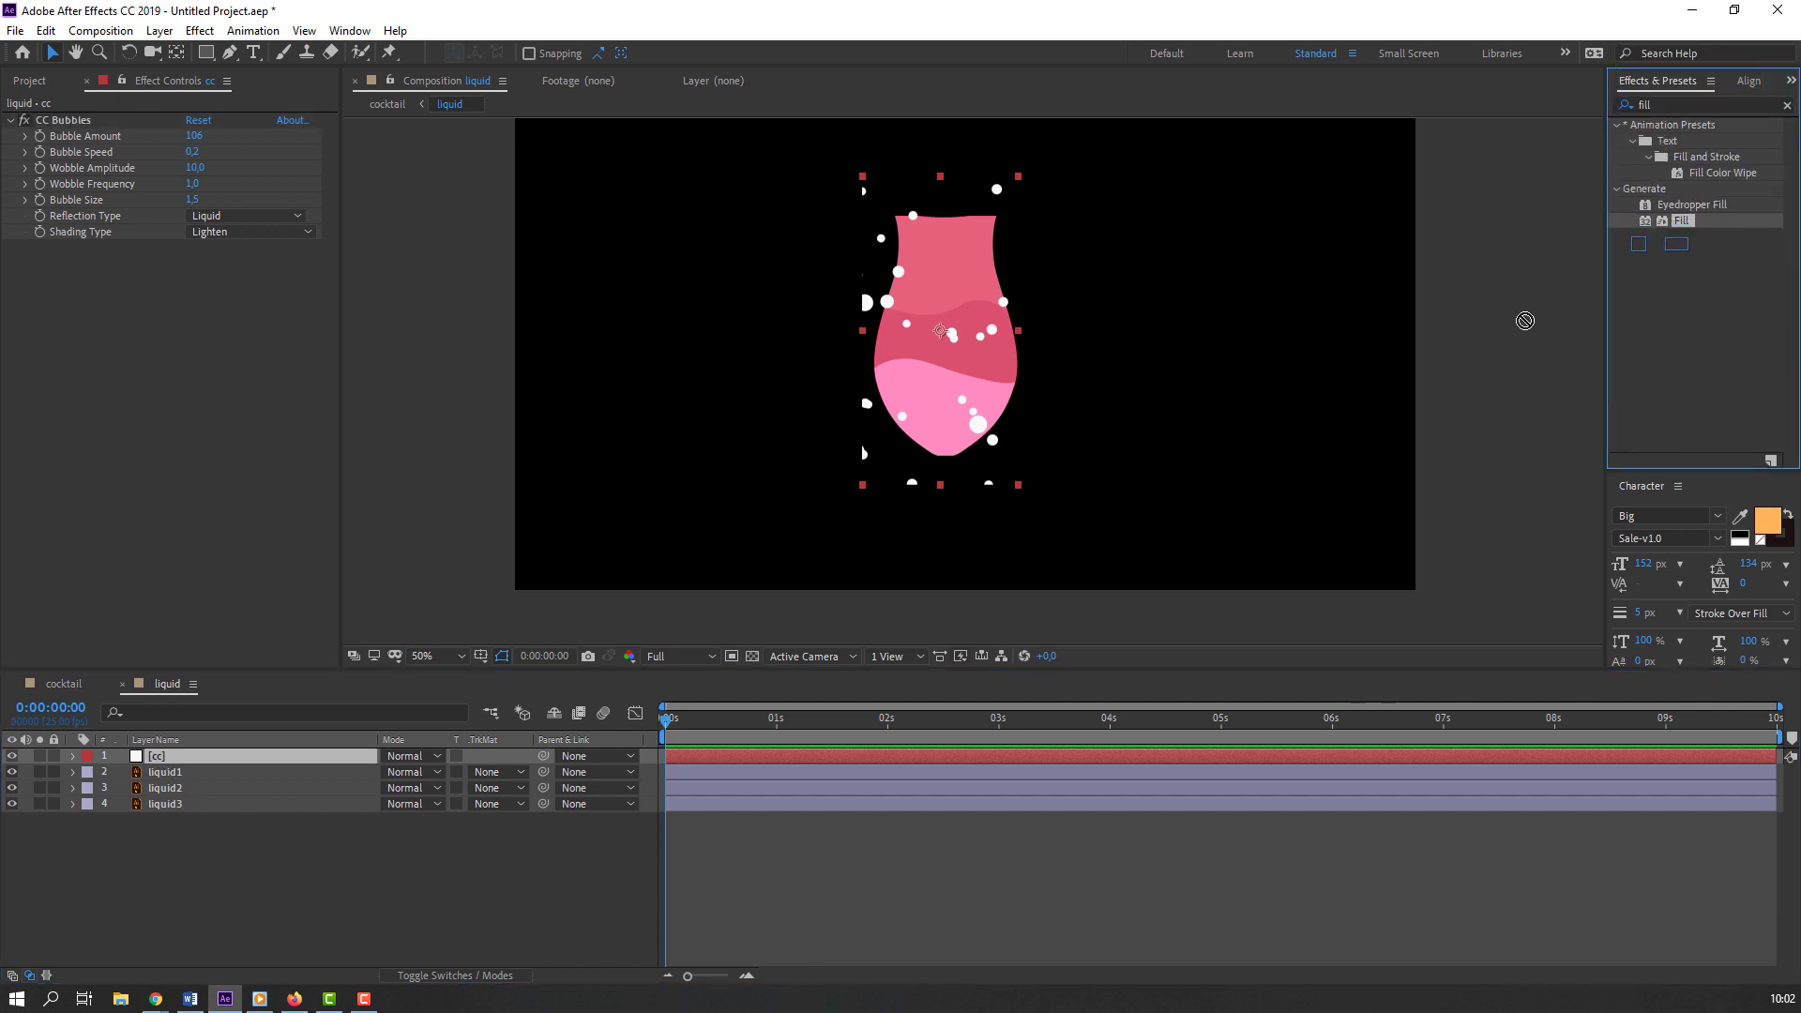
# Step: Add a Fill effect to the cc layer tinting the bubbles light pink (FF9AAE), then view the cocktail comp
pyautogui.moveTo(160, 762); pyautogui.dragTo(159, 762)
pyautogui.press('.')
pyautogui.press('.')
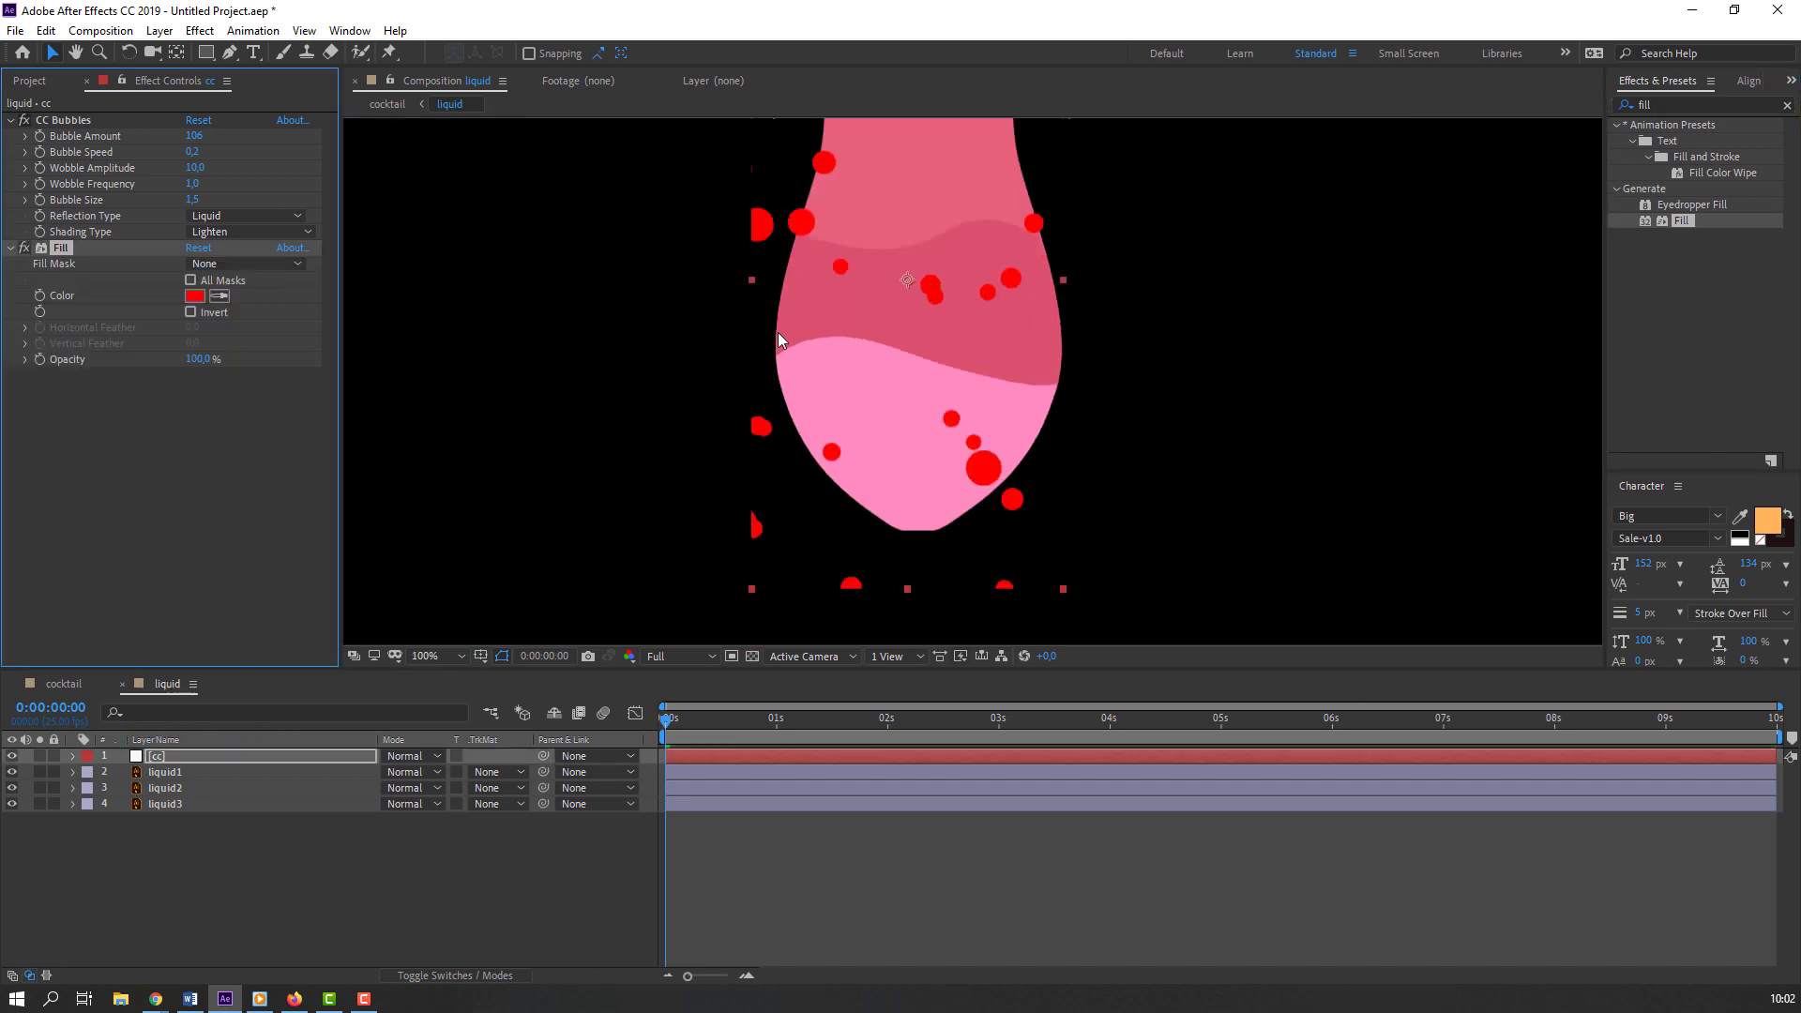
pyautogui.click(859, 252)
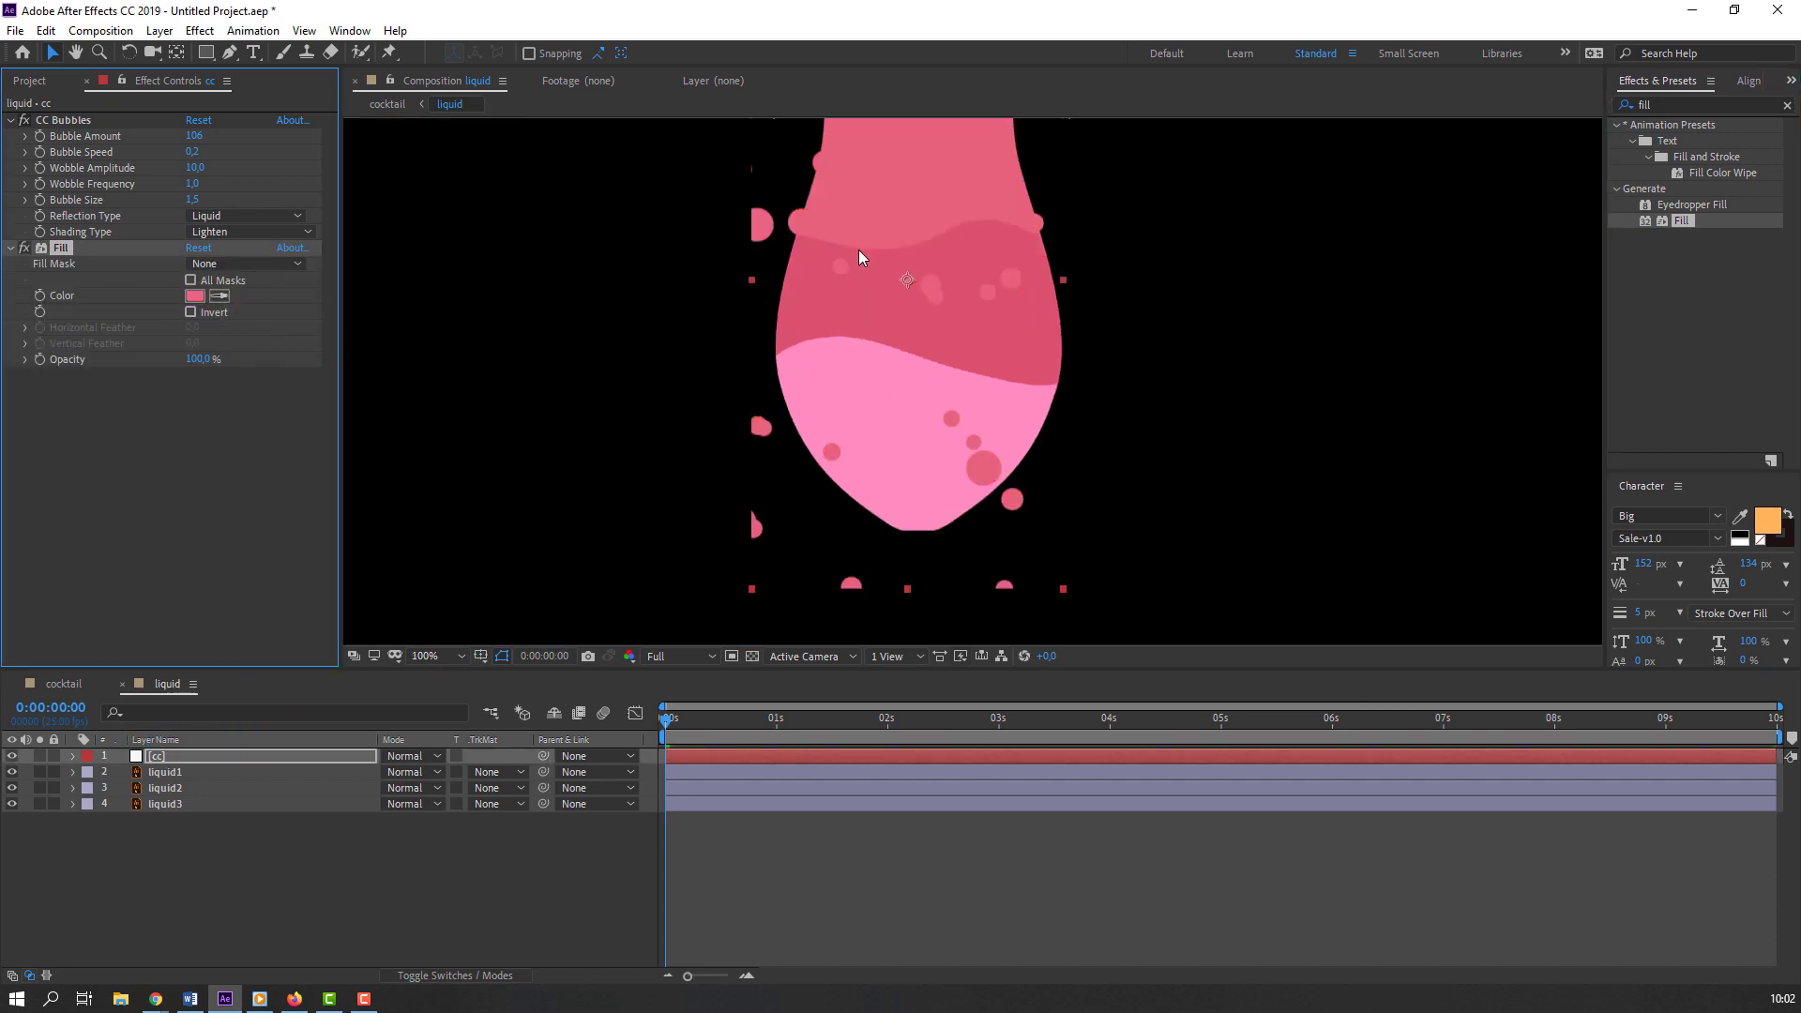
pyautogui.click(194, 296)
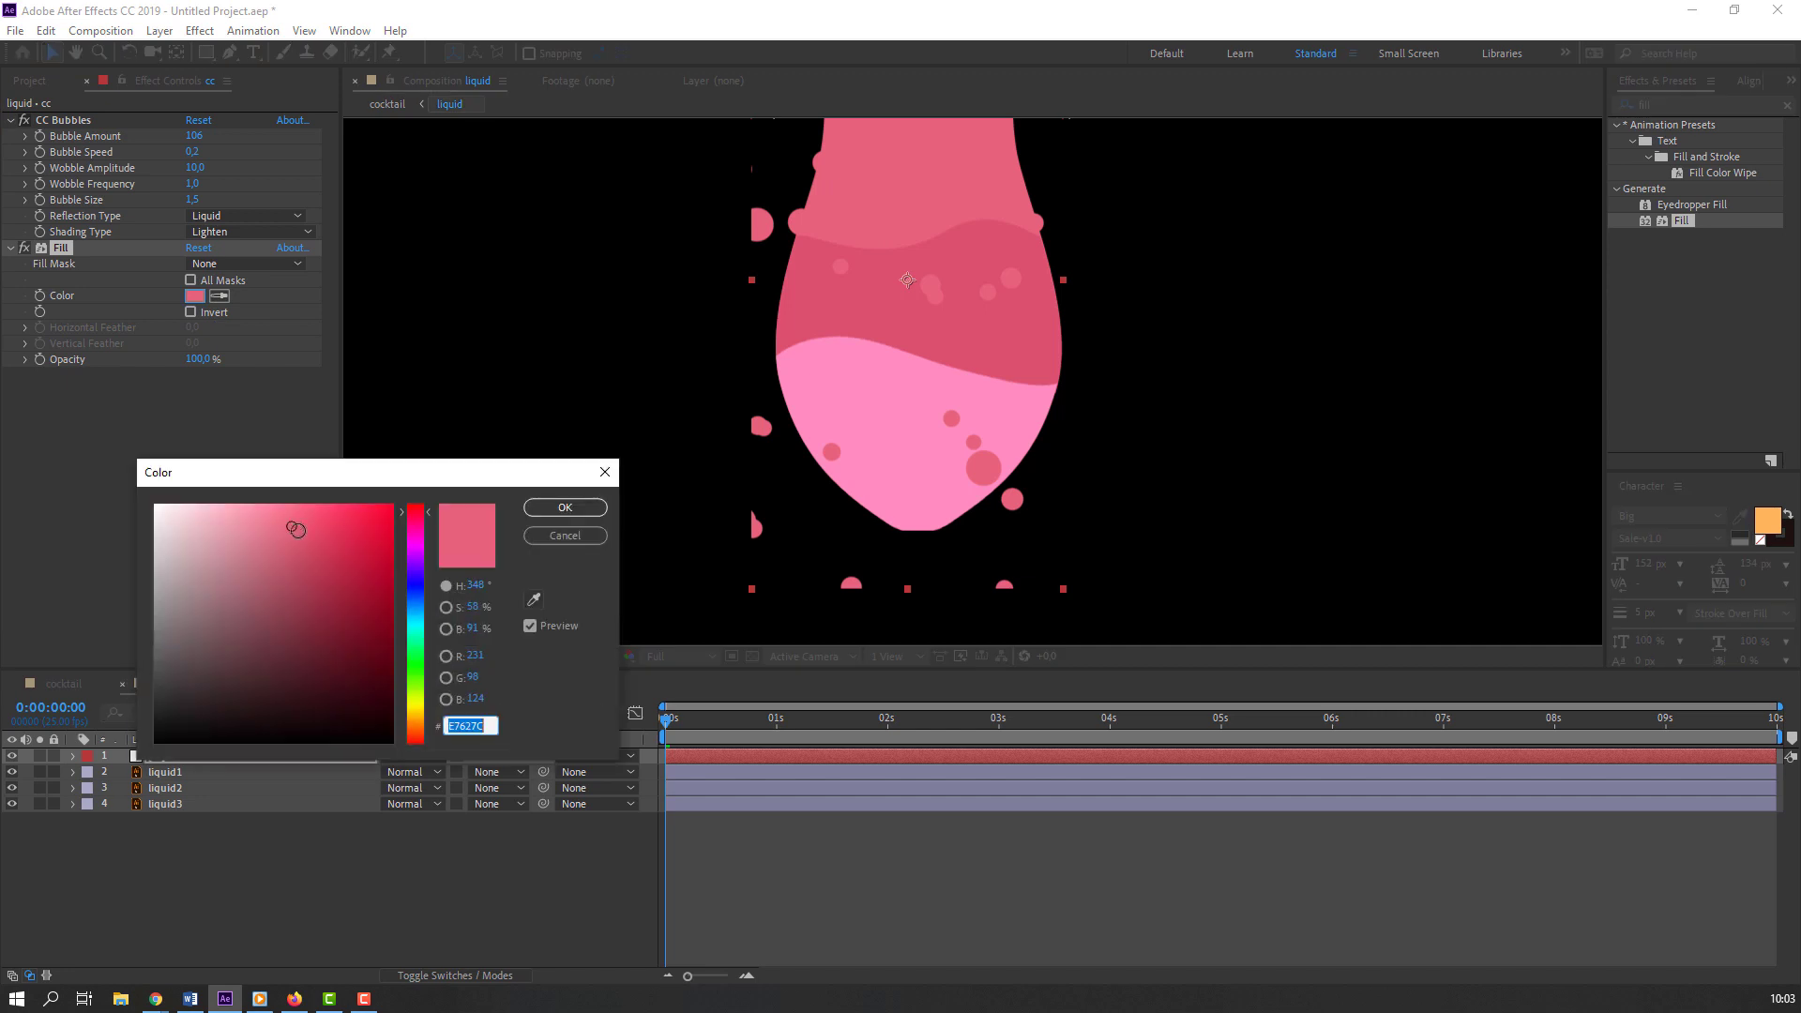
pyautogui.moveTo(290, 527); pyautogui.dragTo(235, 513)
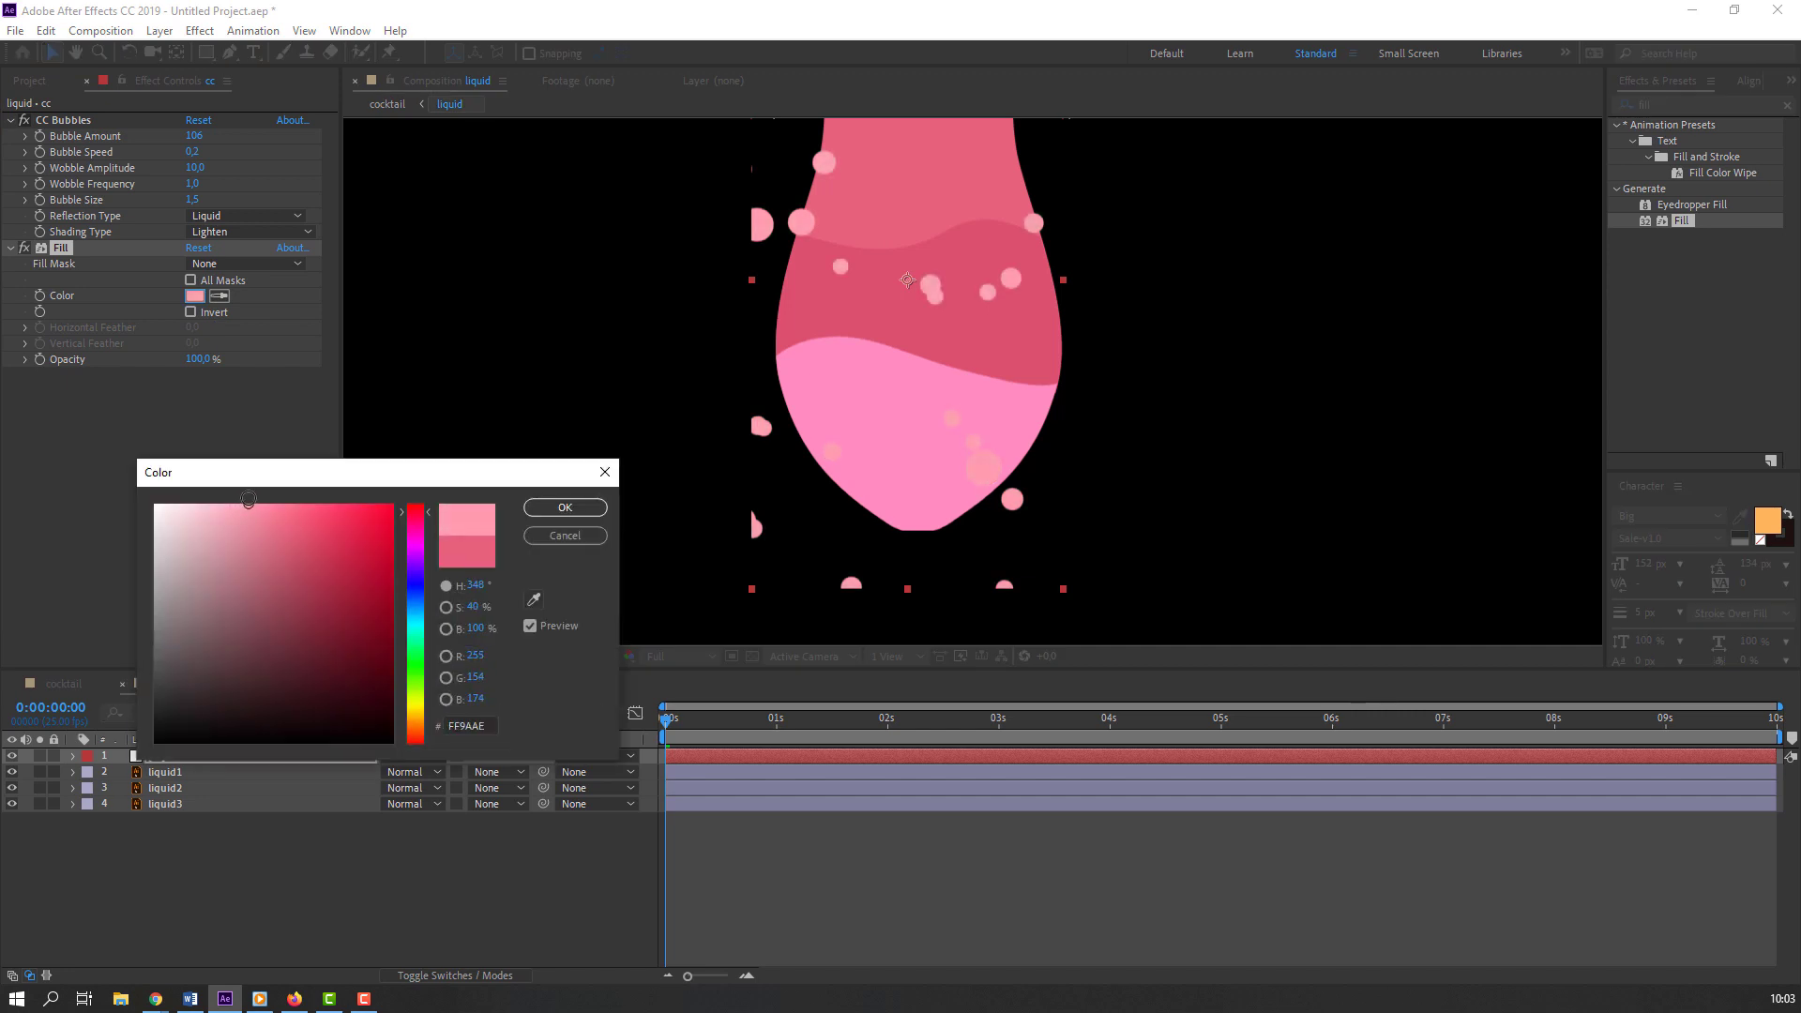
pyautogui.click(545, 516)
pyautogui.click(66, 686)
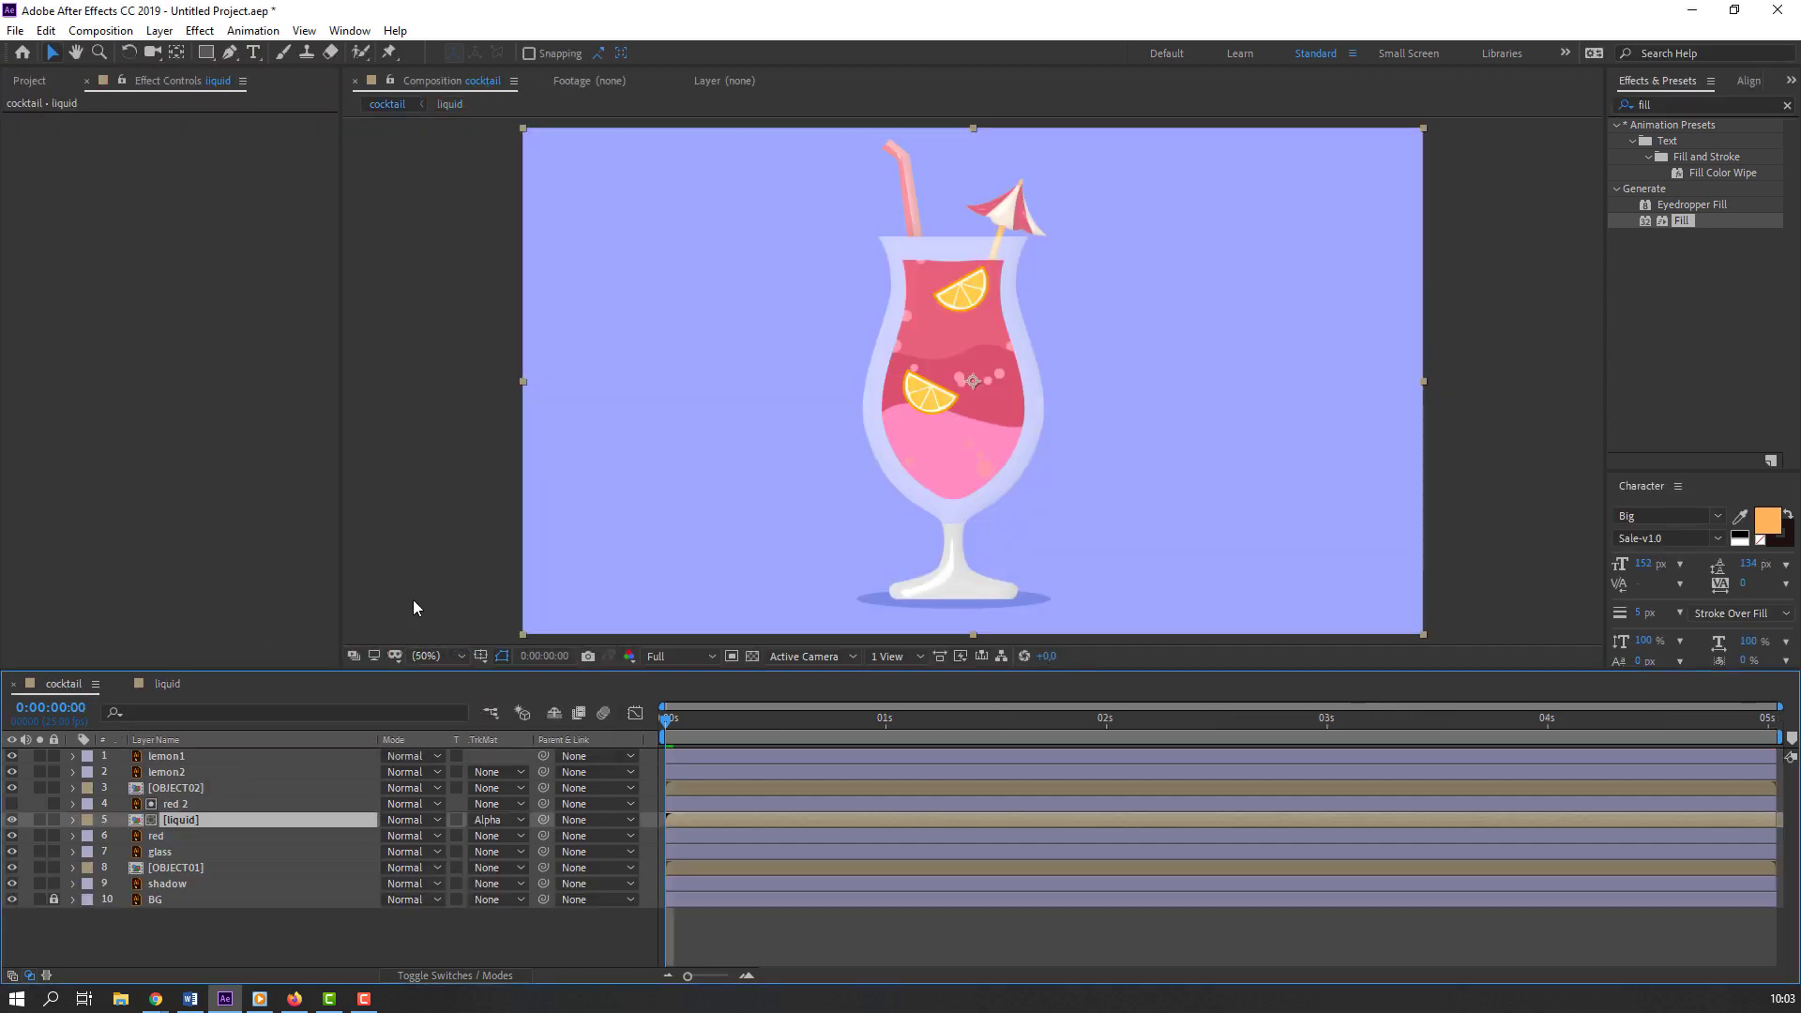